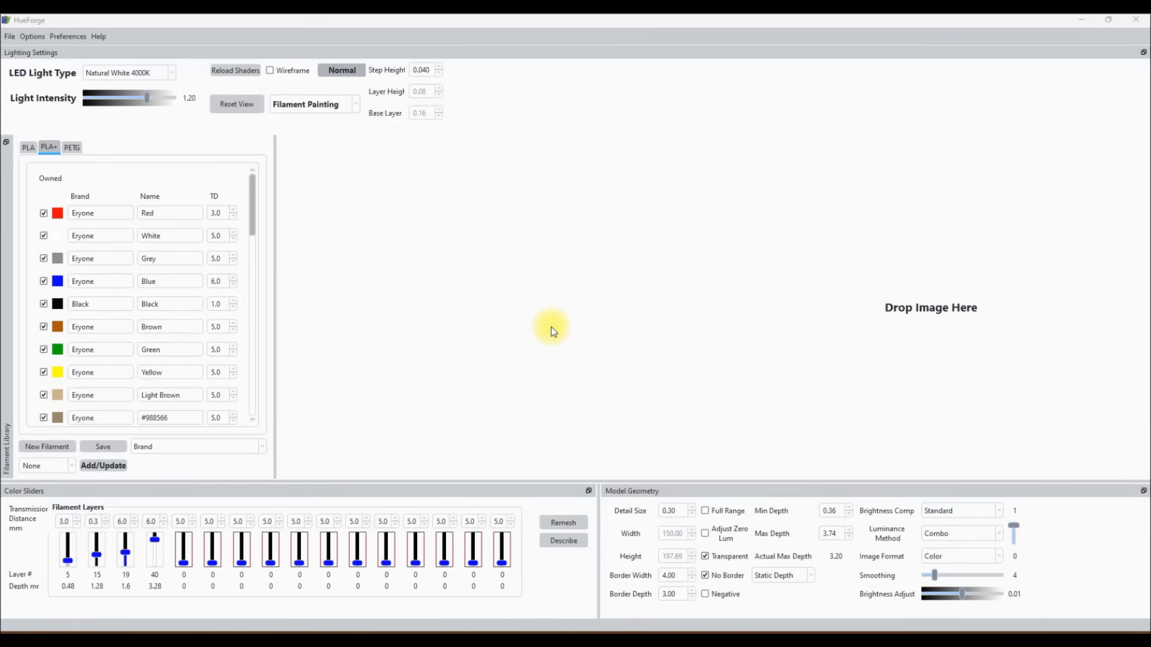
Check the installed software version in the About information and close it.
left_click(416, 215)
left_click(91, 37)
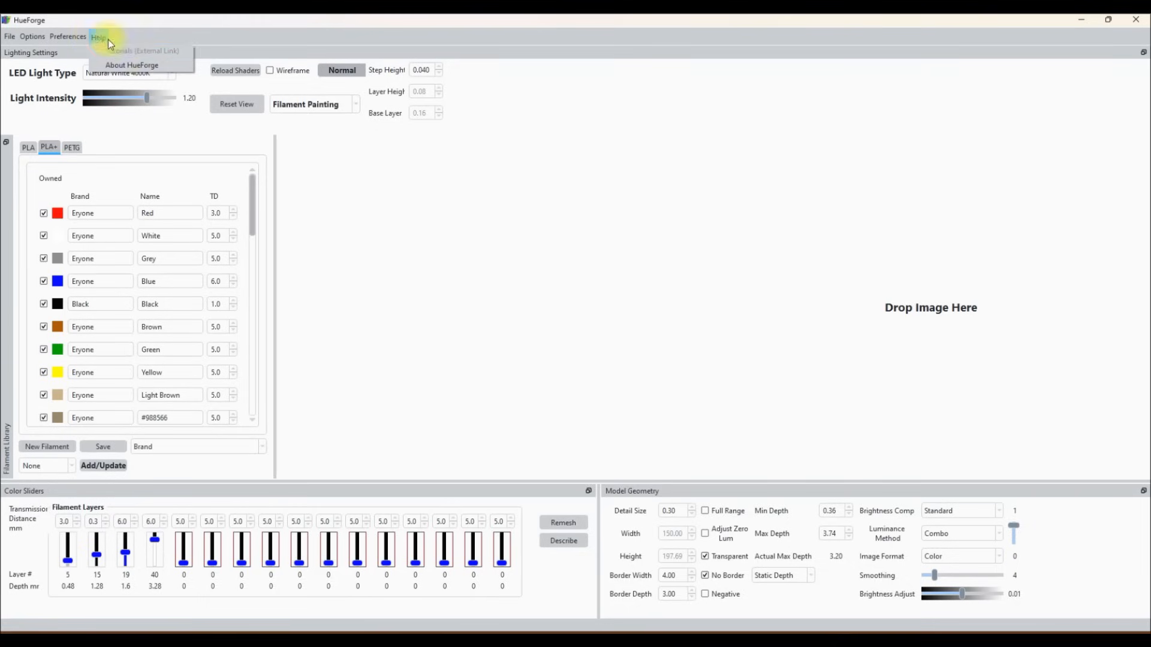
left_click(140, 67)
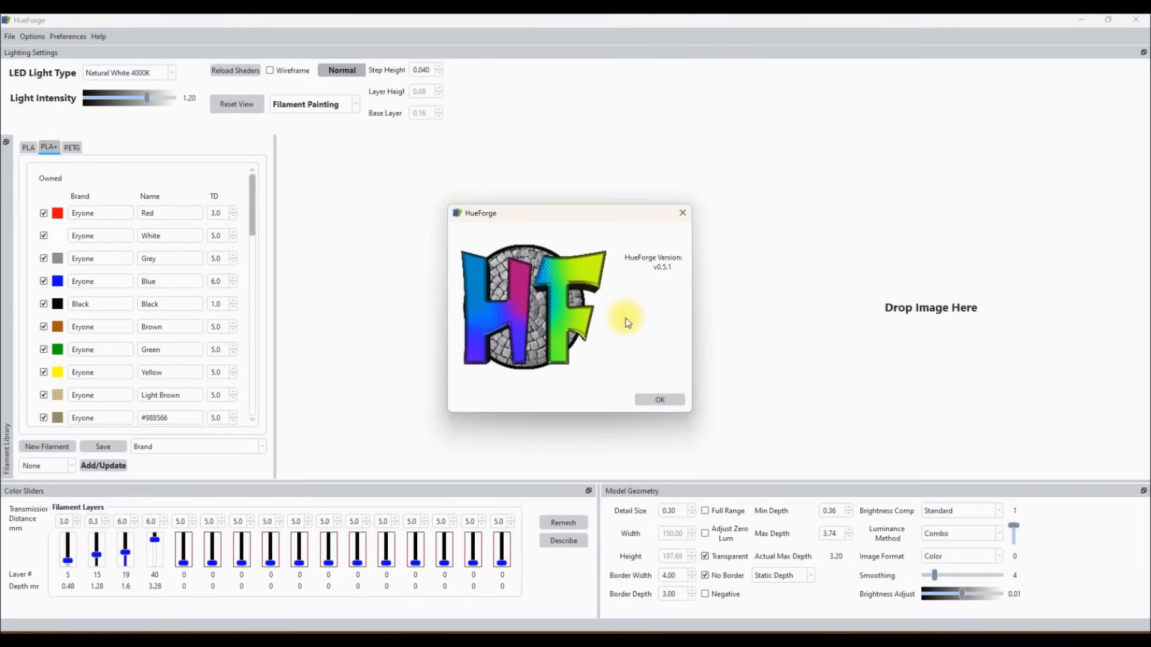
left_click(664, 396)
left_click(665, 399)
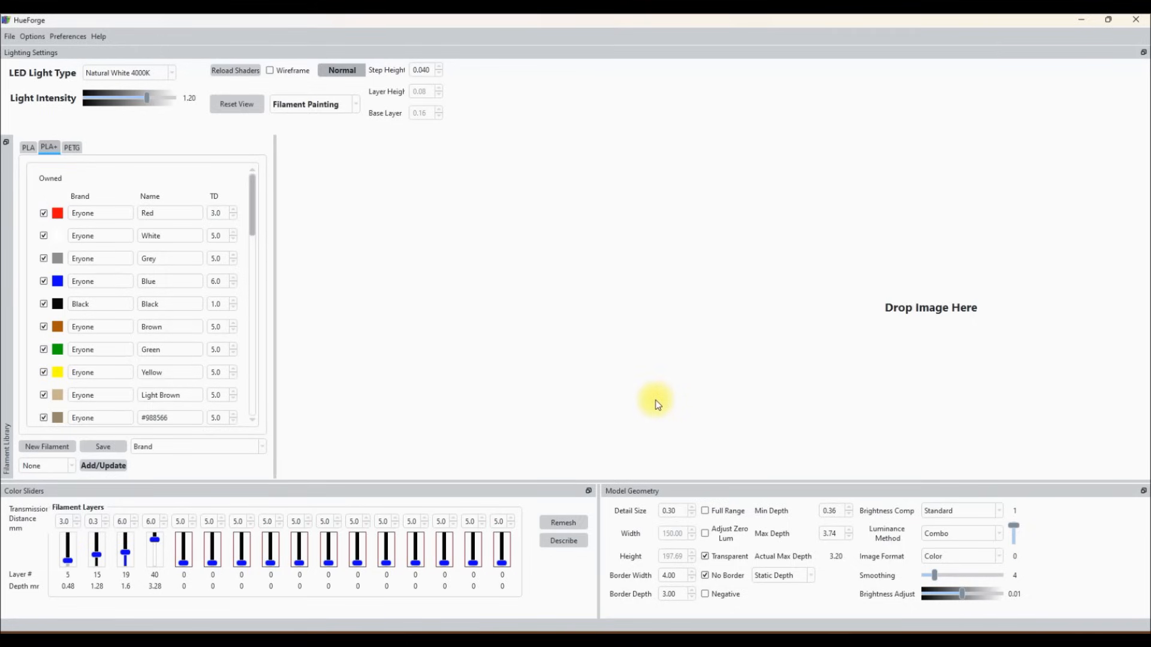
left_click(98, 36)
left_click(122, 68)
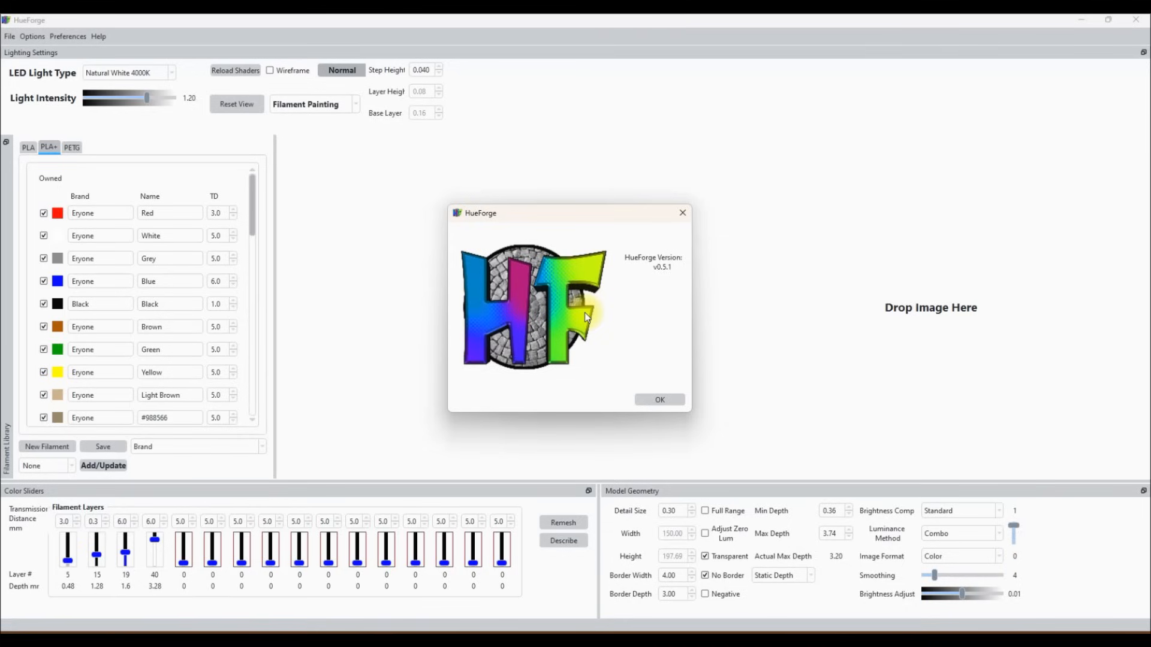
left_click(676, 405)
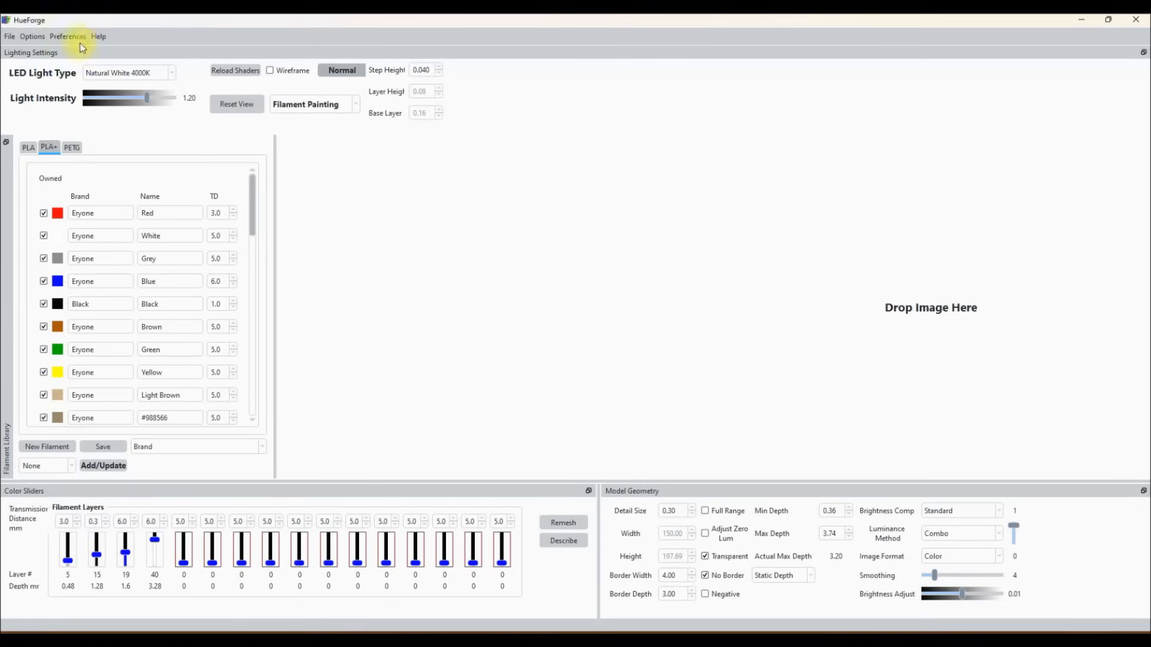
Look through the project files and the STL, Pics and 3mf folders in the project loader, and leave without loading anything.
left_click(9, 37)
left_click(9, 37)
left_click(10, 37)
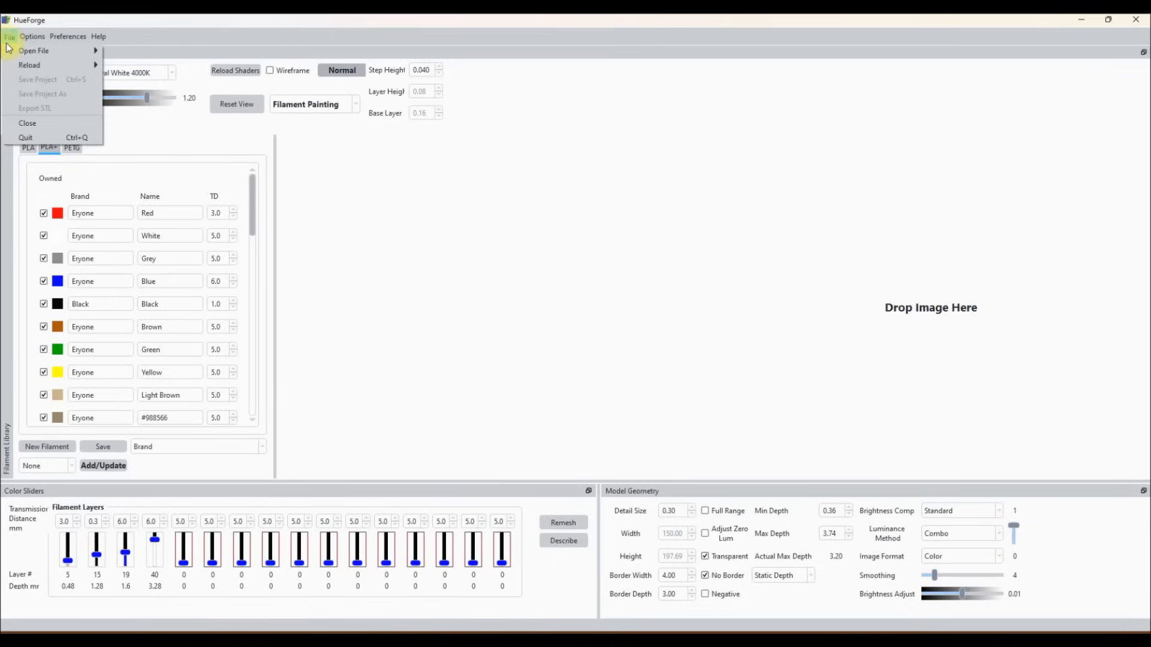
mouse_move(12, 50)
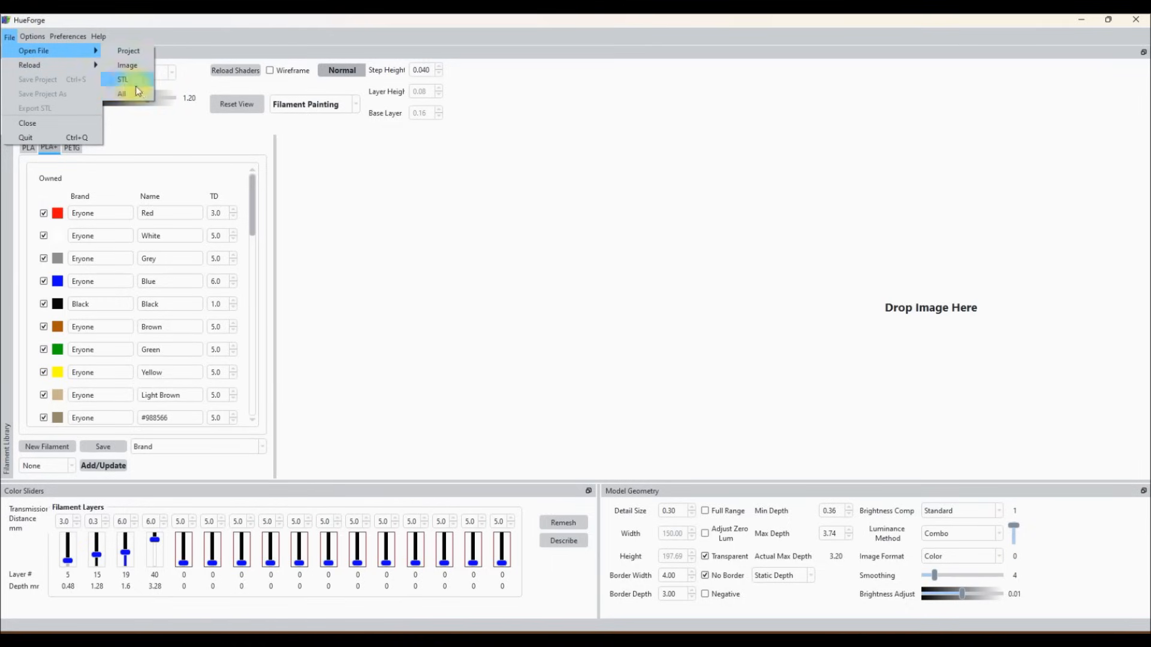
left_click(131, 53)
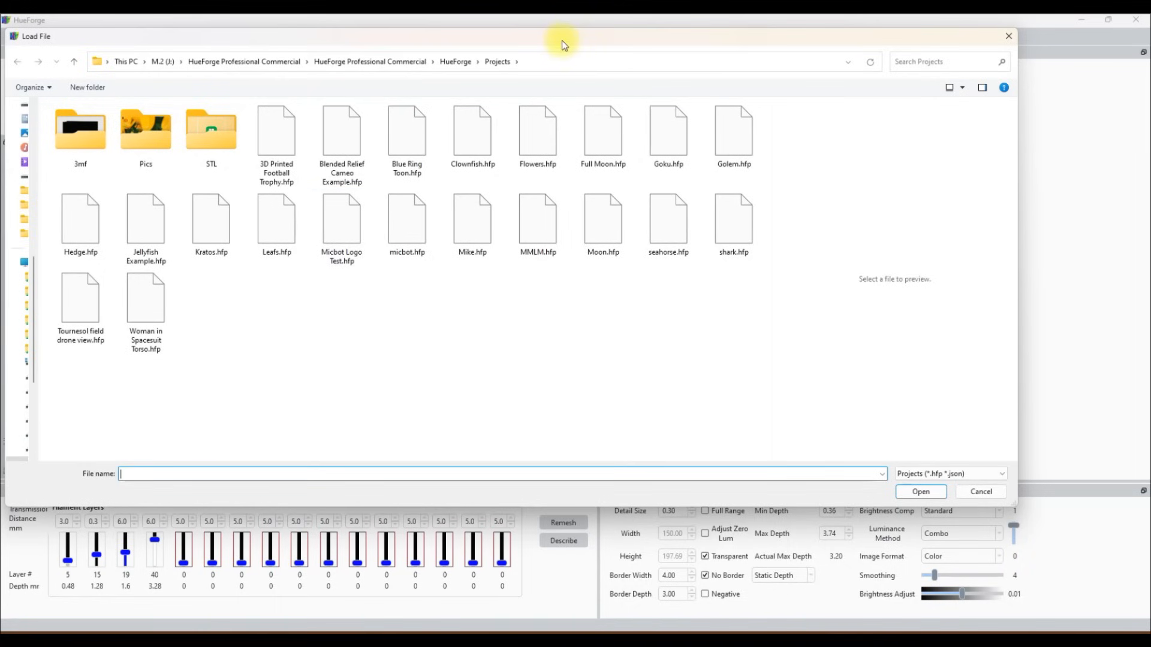
left_click_drag(562, 41, 622, 67)
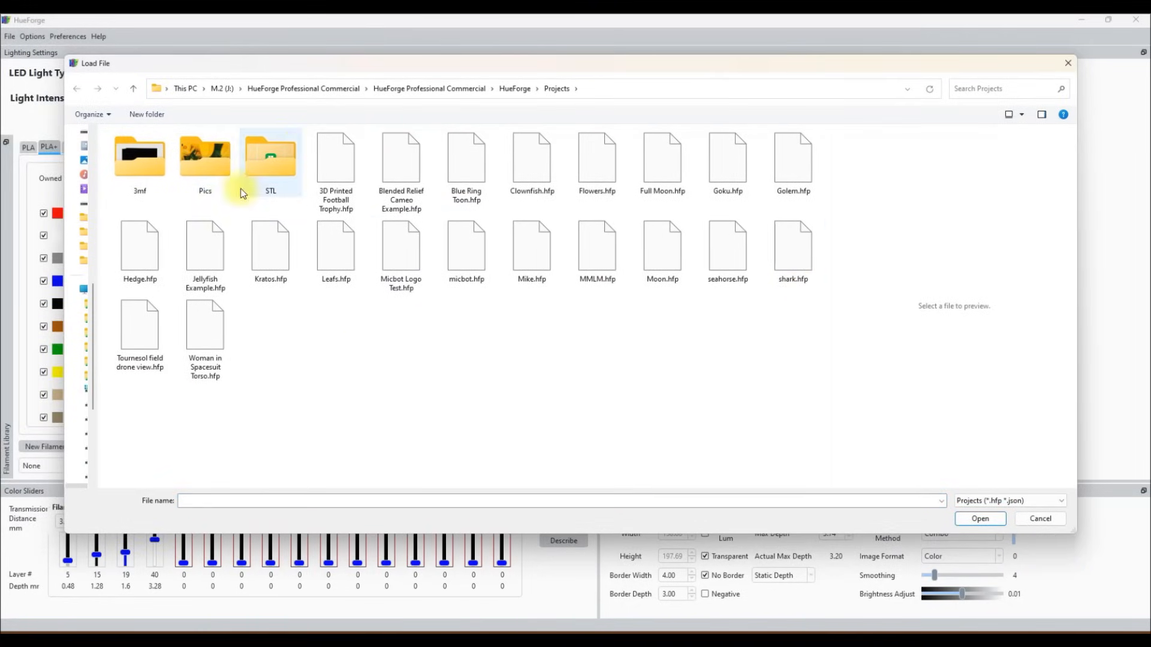
double_click(287, 150)
key("alt+Left")
double_click(204, 157)
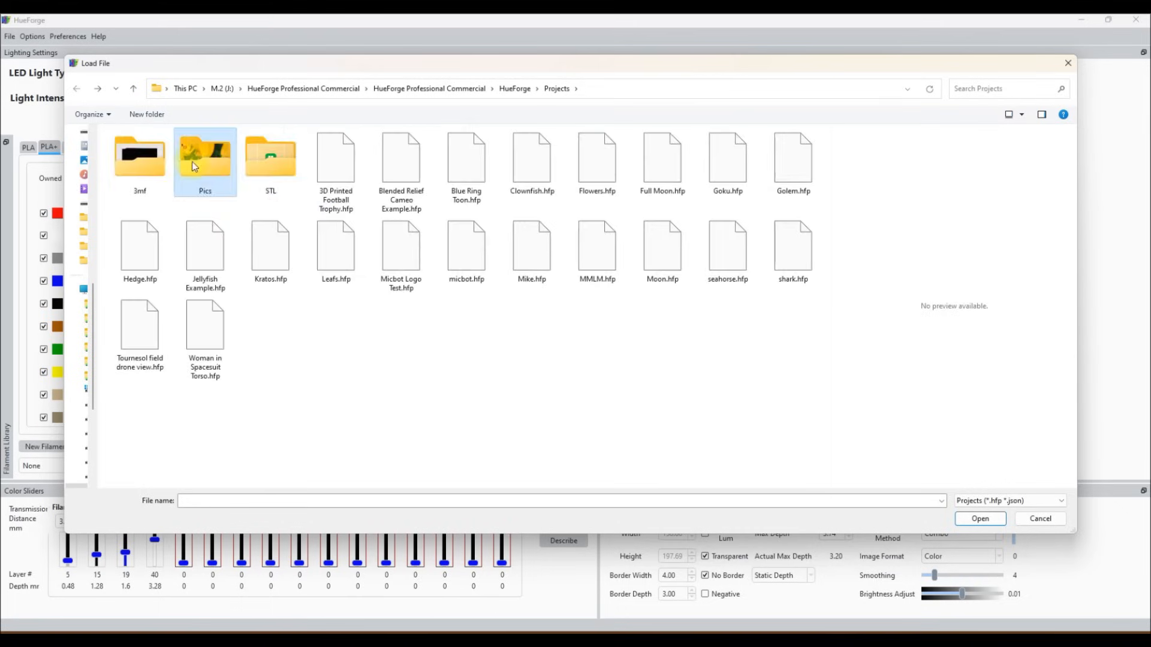
key("alt+Left")
left_click(146, 163)
double_click(146, 163)
key("alt+Left")
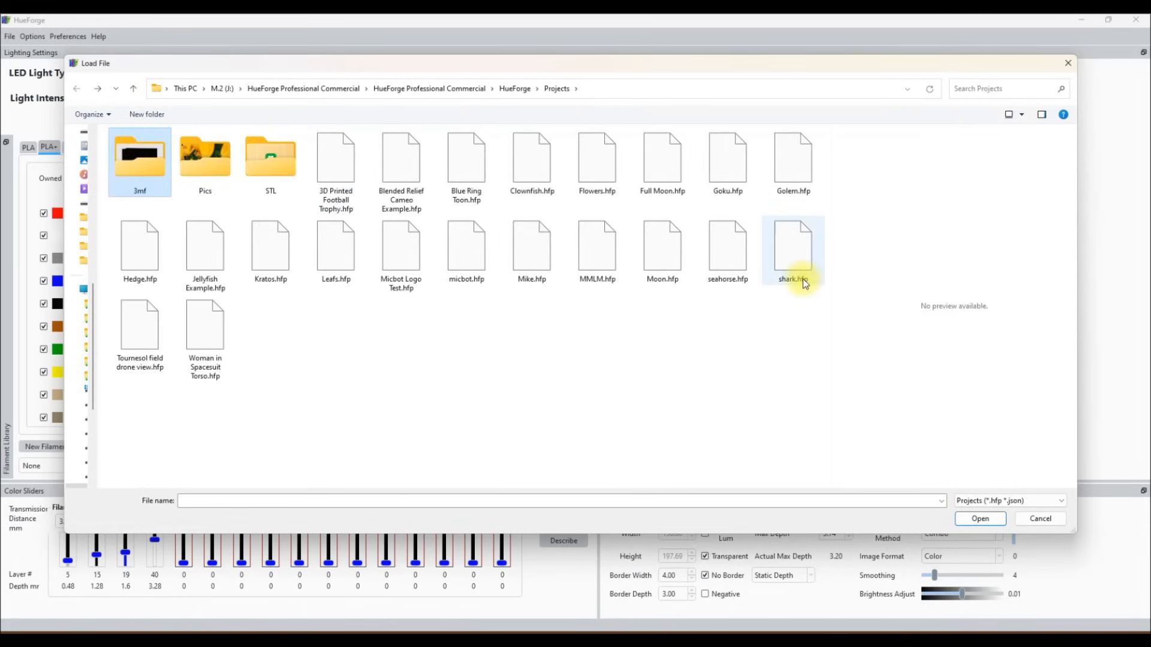
left_click(1049, 521)
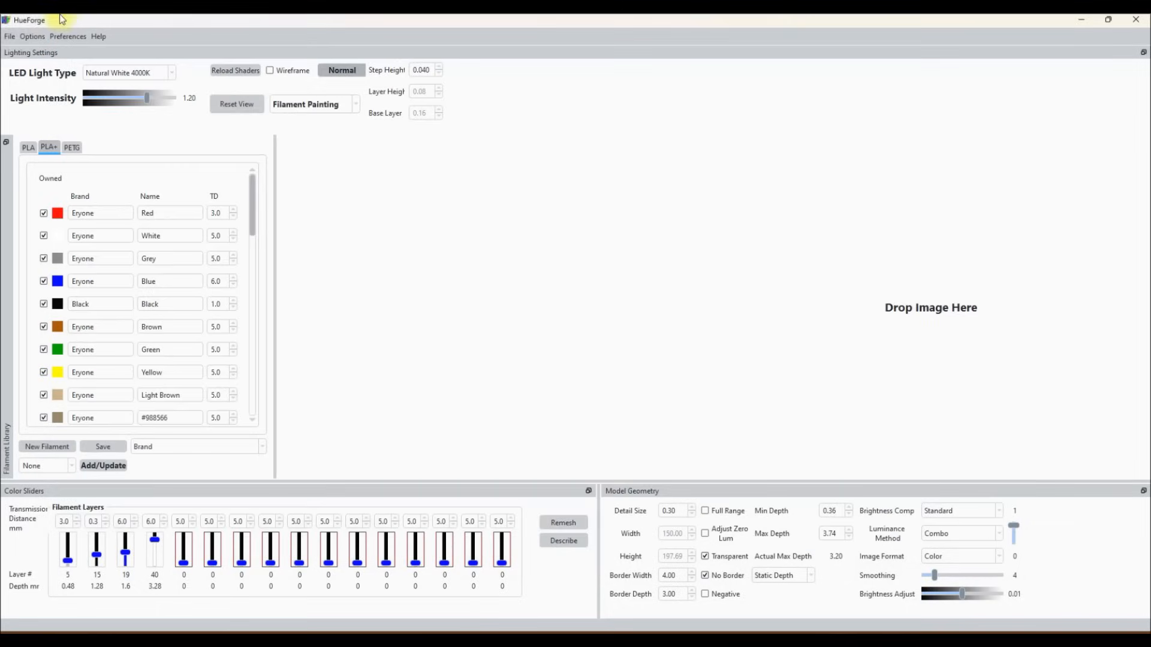
Look through the available image files and the STL, 3mf and Pics folders in the image loader, and leave without loading anything.
left_click(10, 36)
left_click(32, 36)
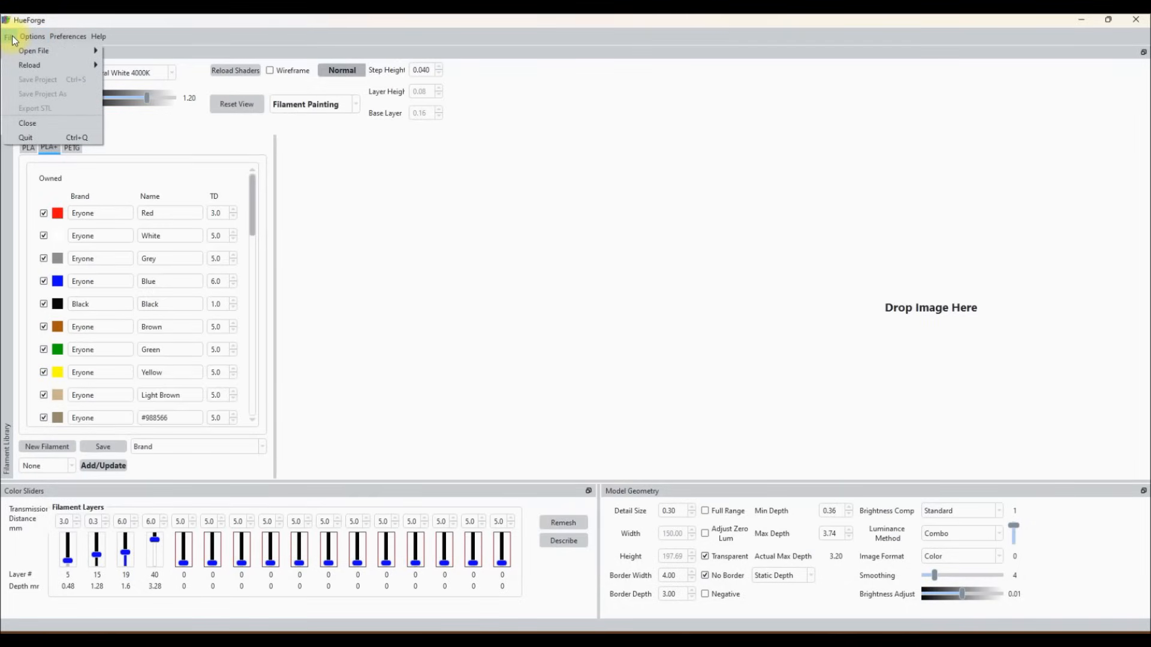
left_click(11, 45)
left_click(10, 38)
mouse_move(21, 49)
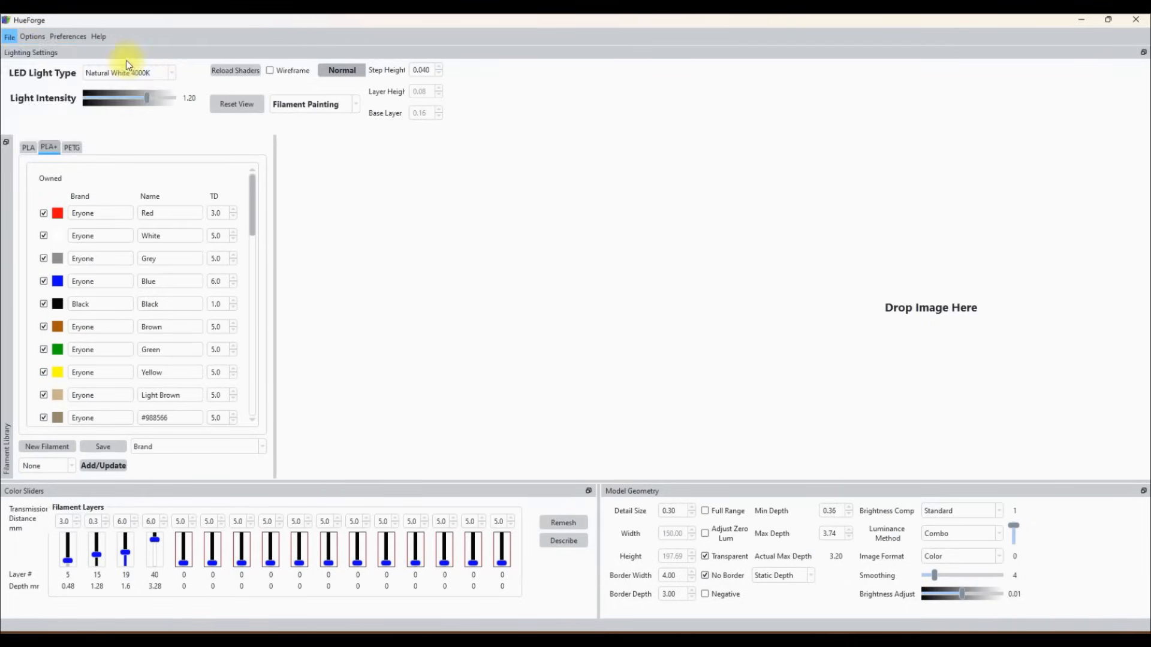
left_click(127, 63)
double_click(284, 160)
key("alt+Left")
double_click(139, 151)
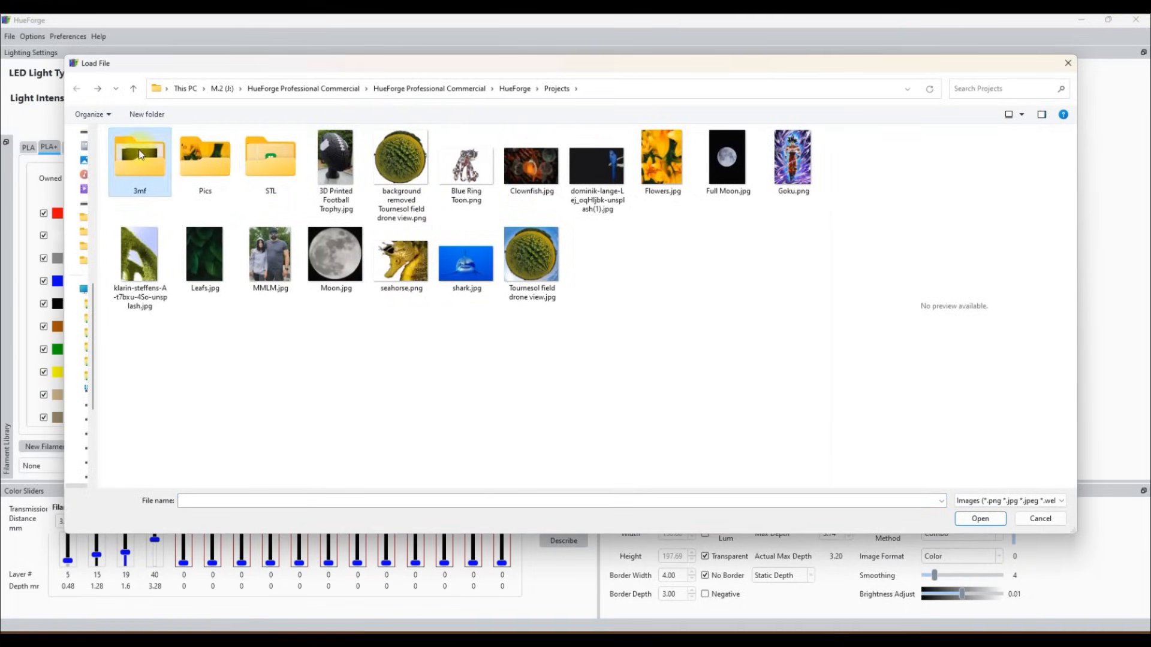
key("alt+Left")
double_click(181, 167)
key("alt+Left")
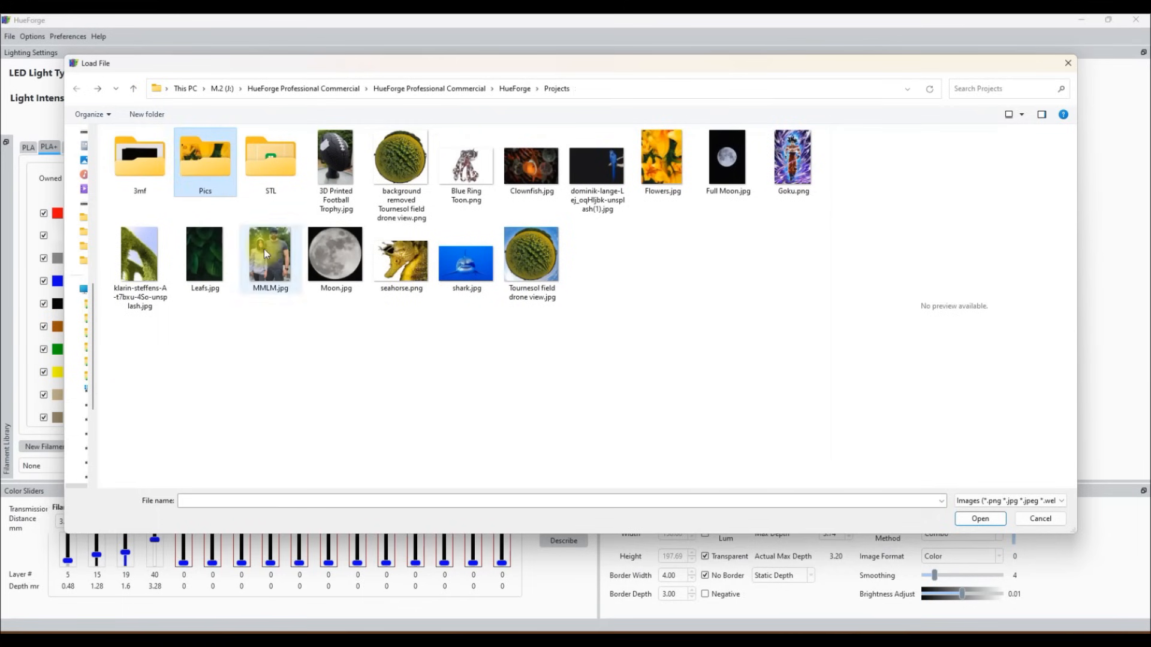
left_click(1046, 518)
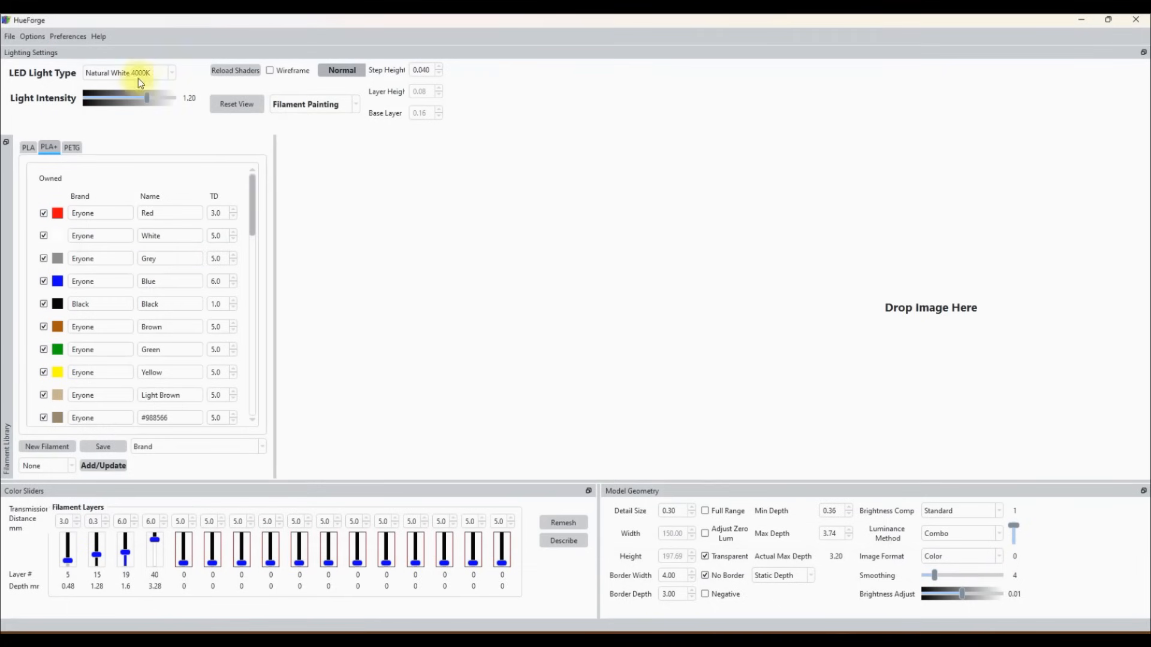
Look through the files of all supported types in the loader, and leave without loading anything.
left_click(9, 36)
mouse_move(66, 51)
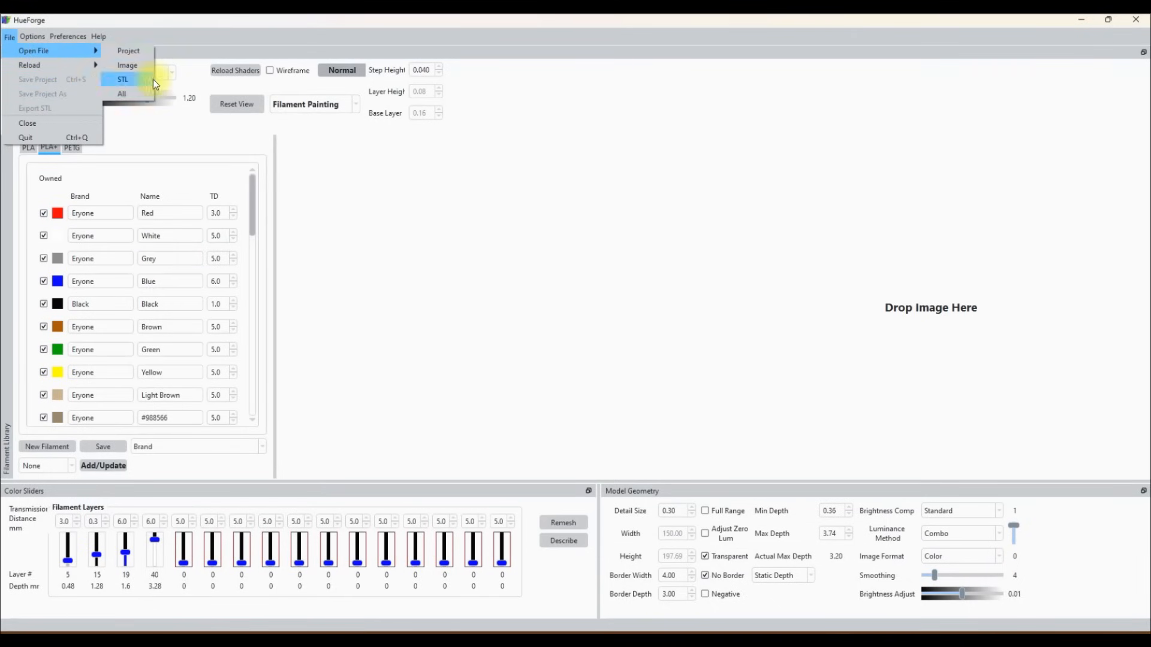
left_click(126, 96)
scroll(437, 282, "down", 3)
scroll(462, 257, "up", 3)
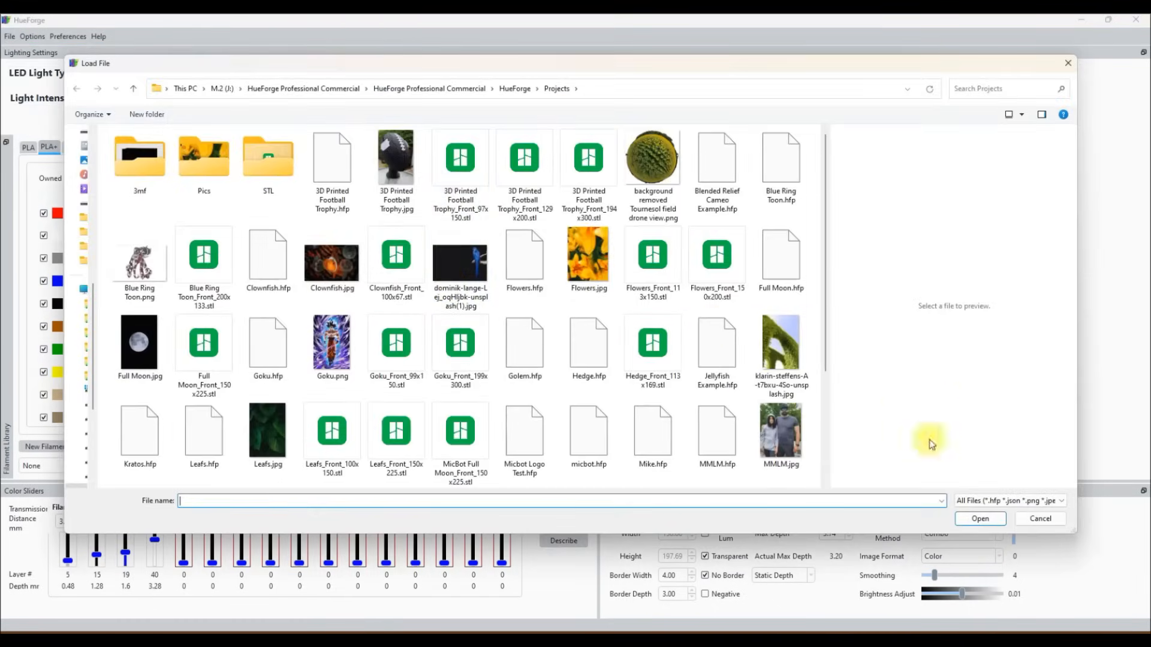
left_click(1037, 520)
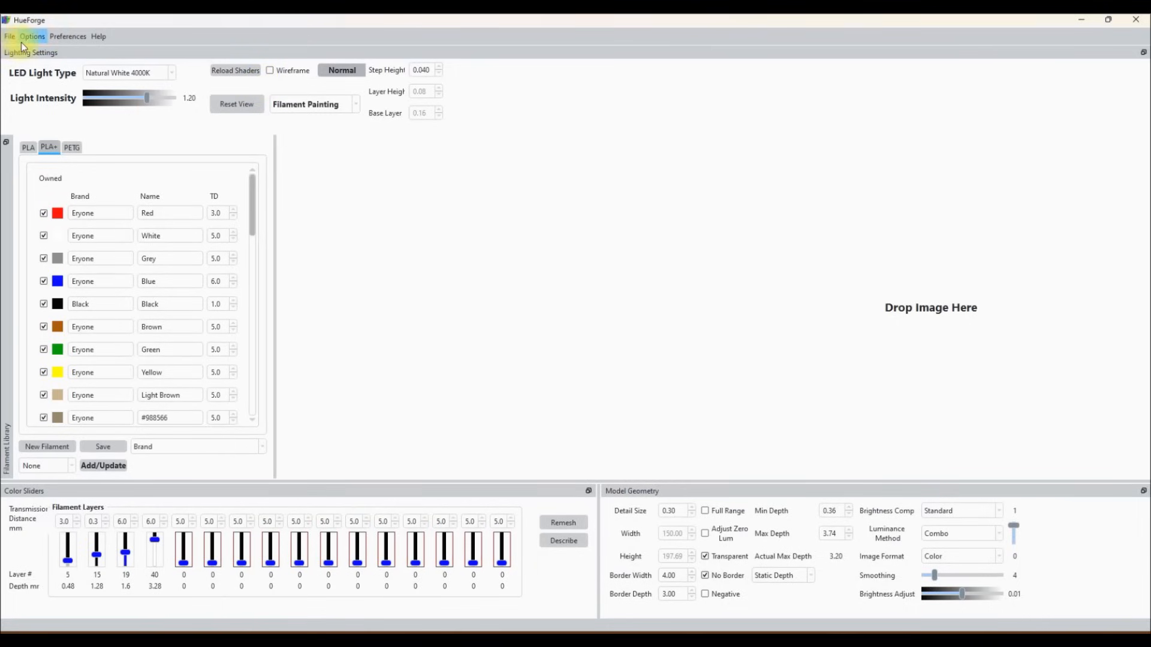
Load the image Tournesol field drone view.jpg from the Projects folder.
left_click(15, 37)
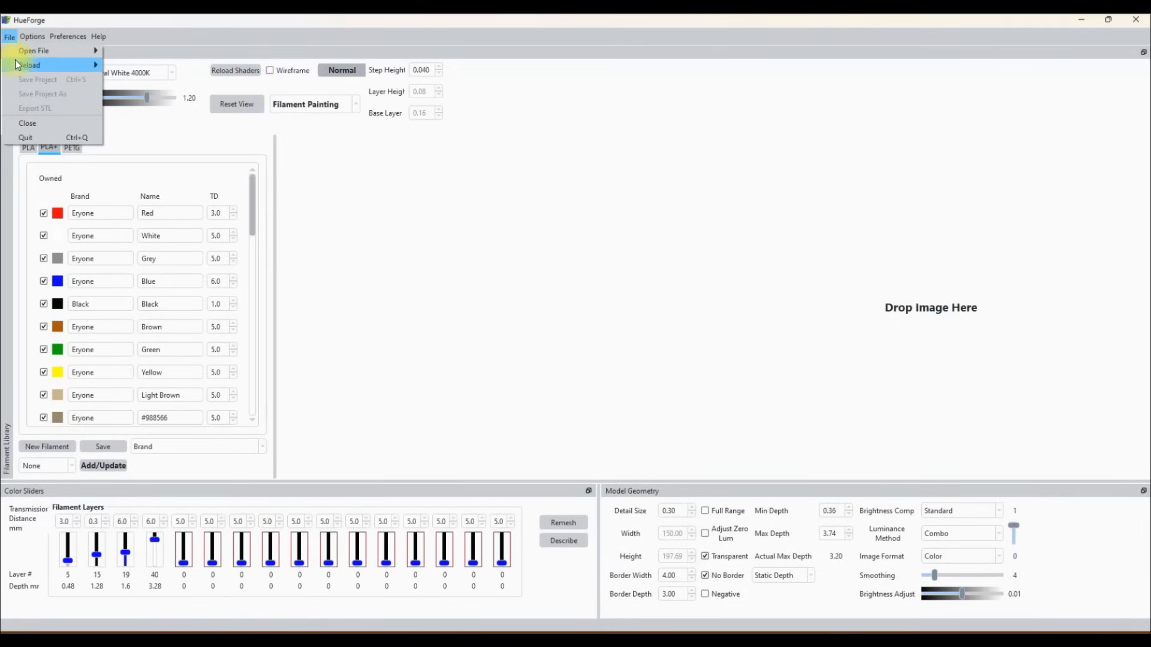
mouse_move(77, 48)
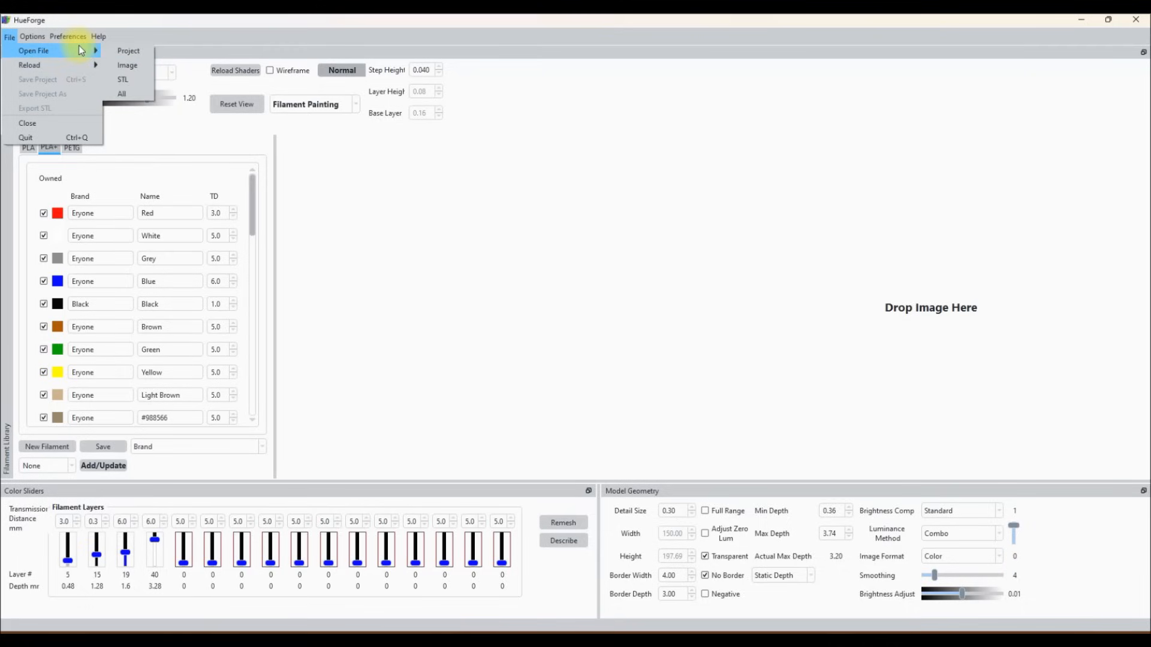
left_click(135, 67)
double_click(544, 279)
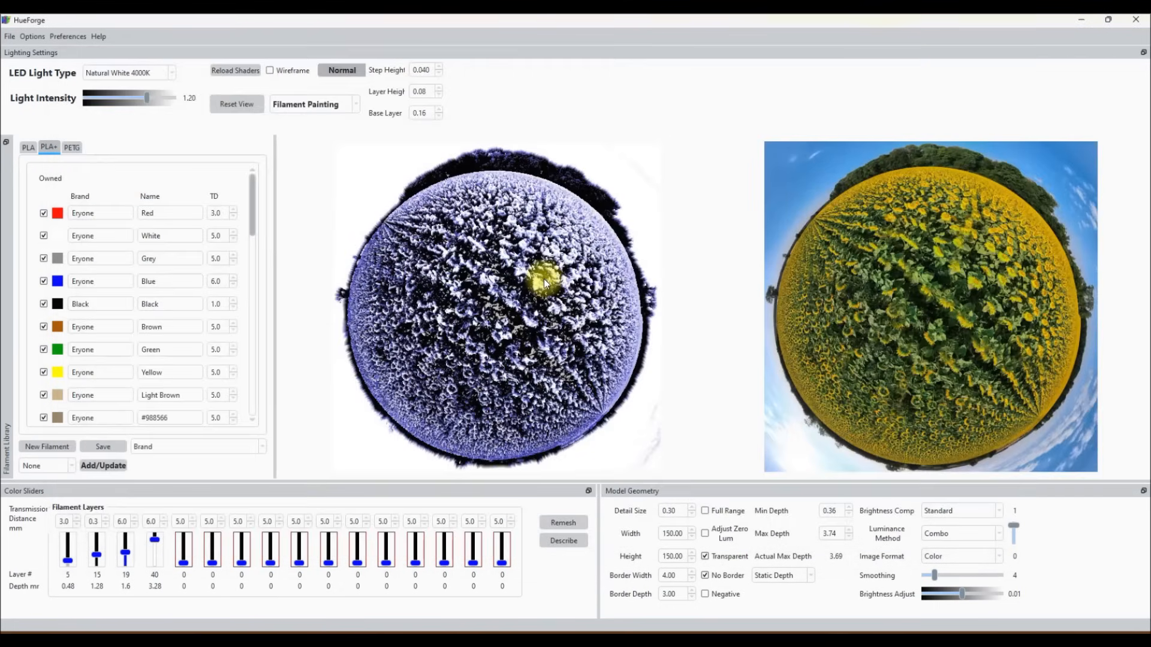
Set the sixth filament layer to 46 and the seventh to 2, and reload the loaded image.
left_click(209, 547)
left_click(242, 561)
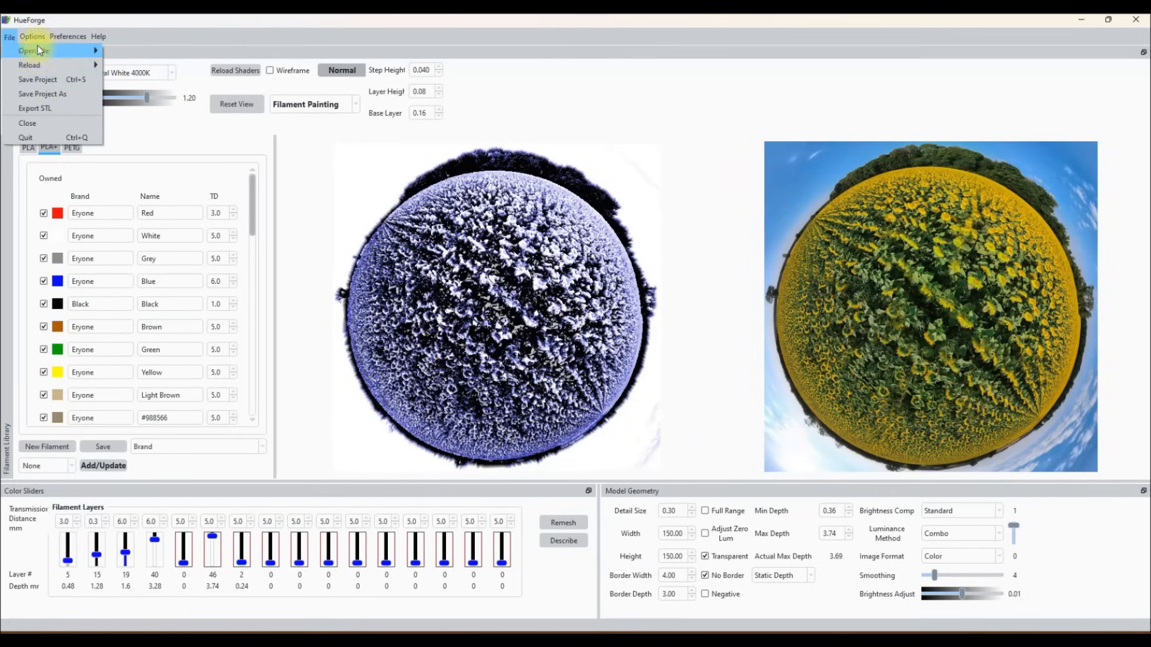
left_click(147, 67)
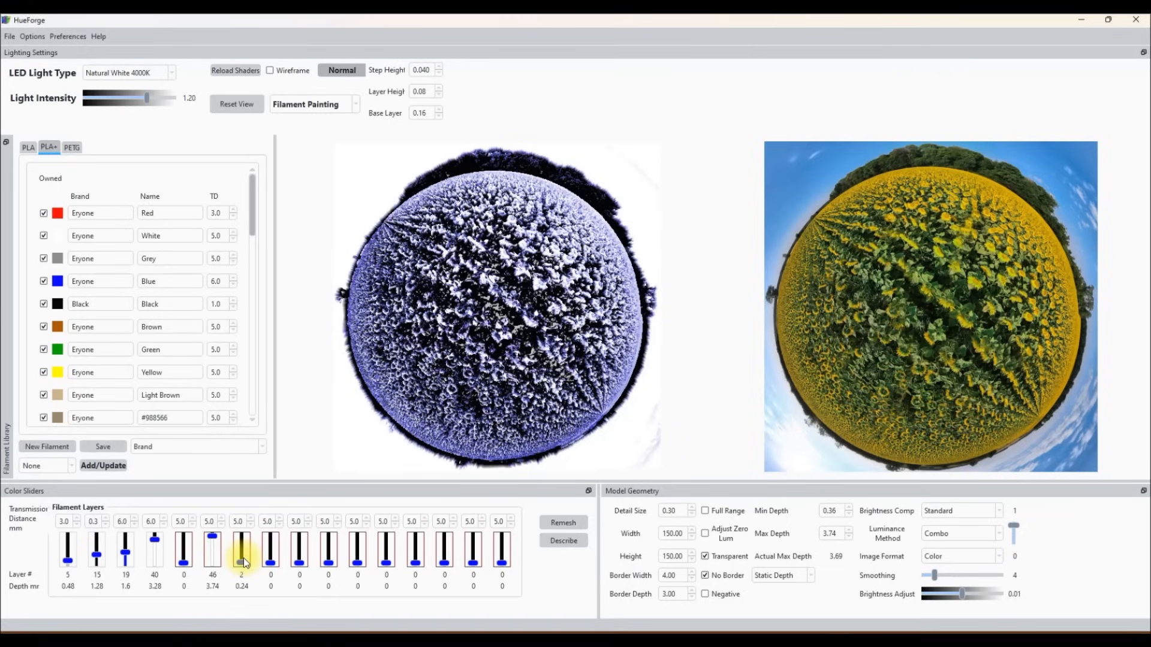
Close the sunflower field image and load shark.jpg from the Projects folder.
left_click(10, 37)
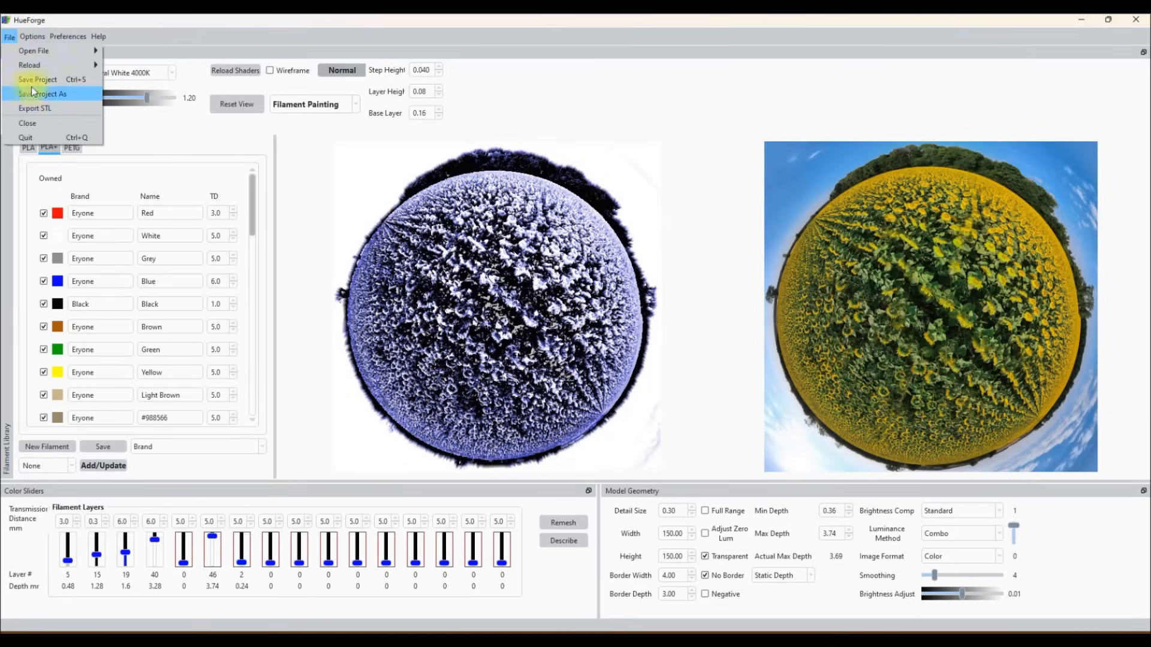
left_click(40, 126)
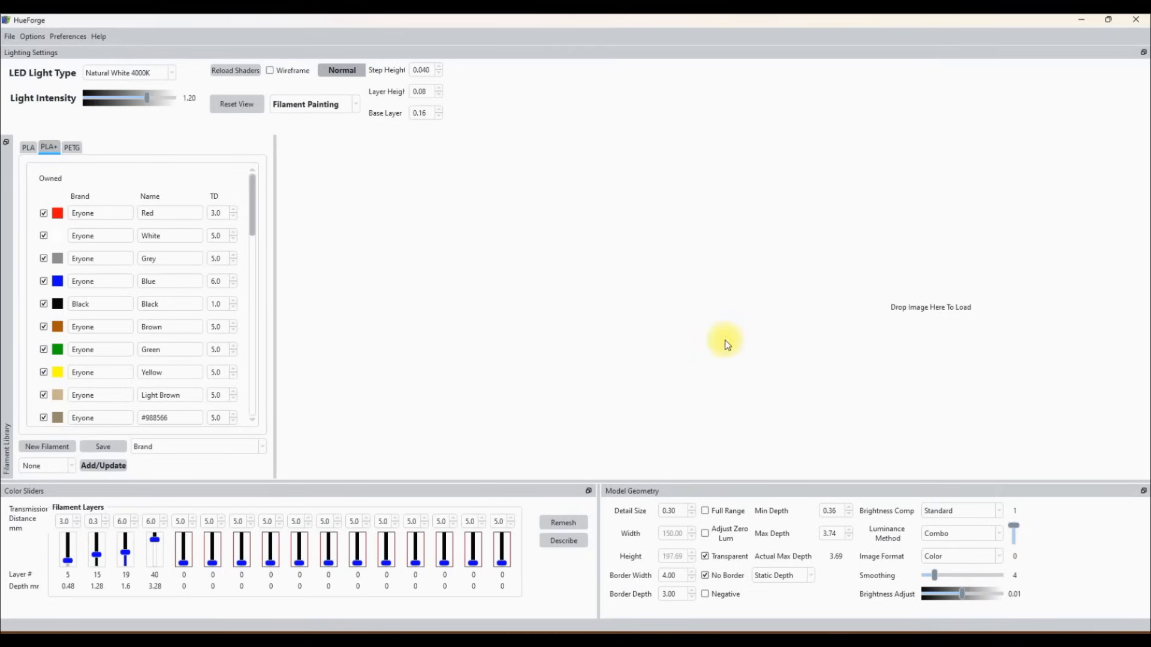
left_click(10, 36)
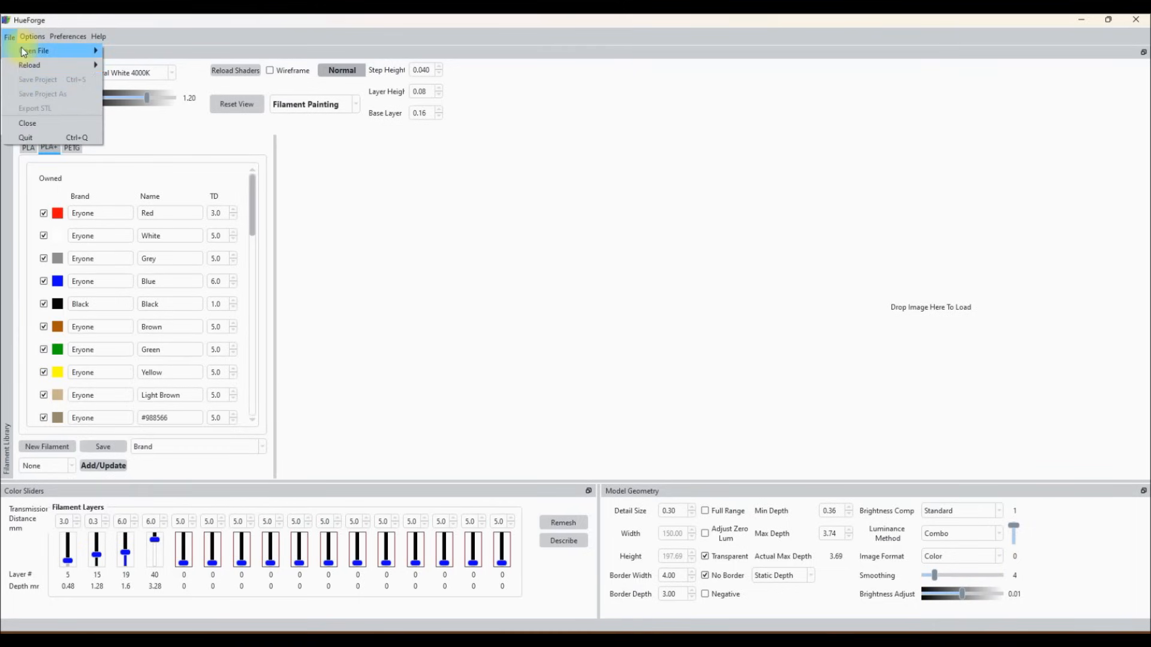
mouse_move(55, 52)
left_click(133, 64)
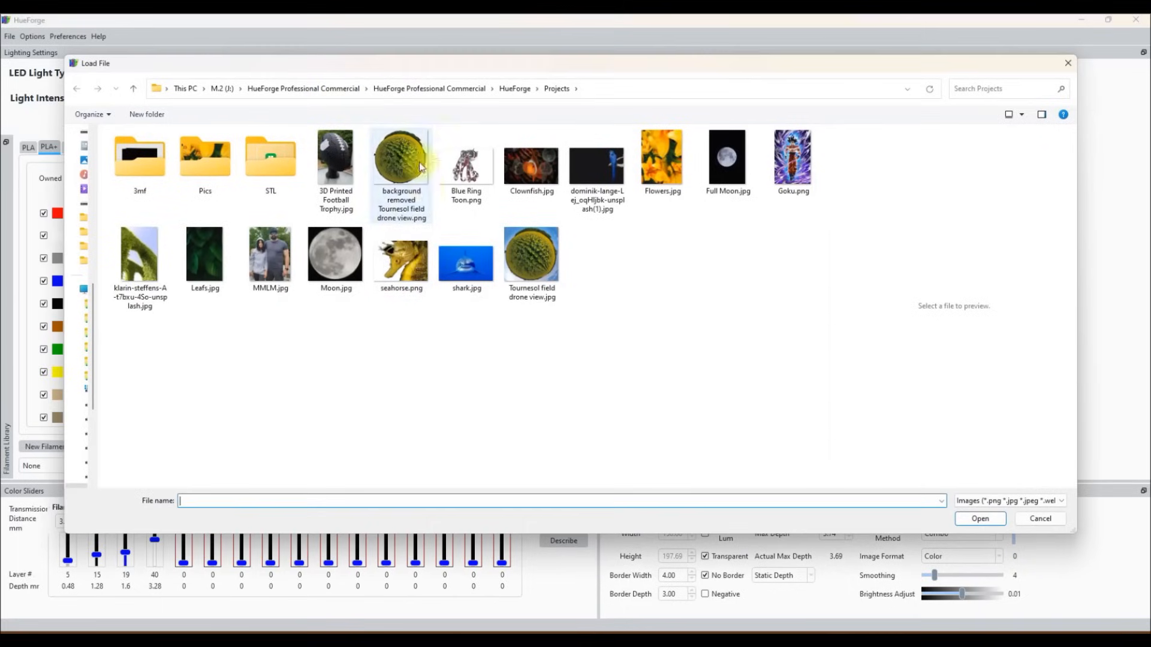
double_click(473, 261)
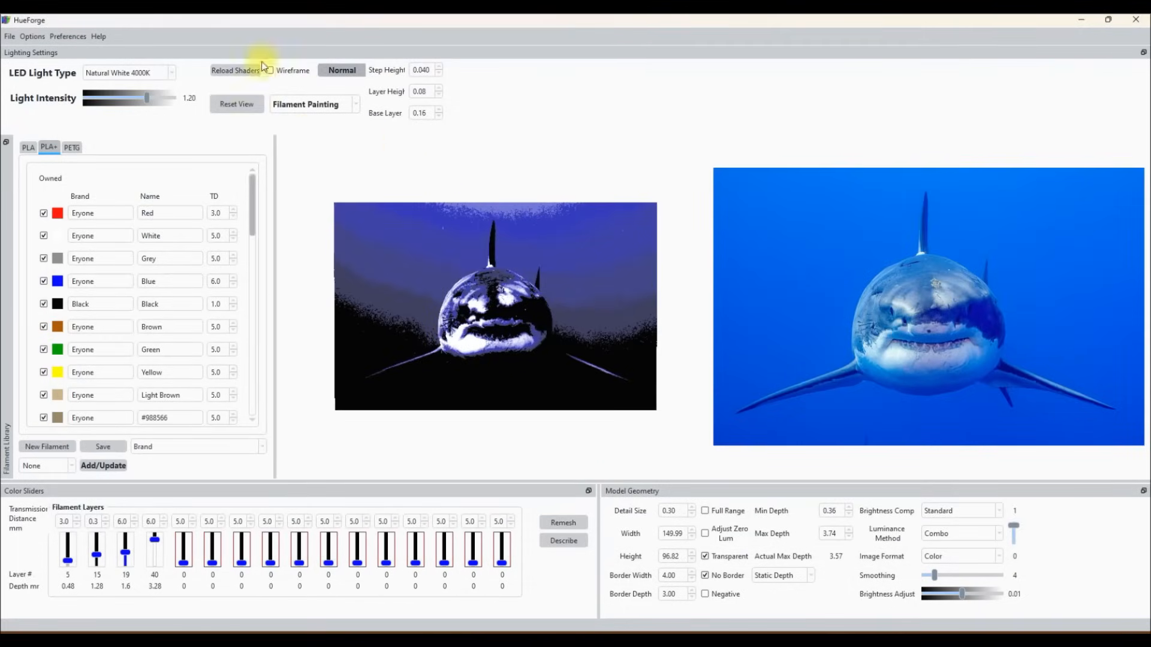
Start the STL export to view its project-saving choices, and dismiss it without exporting.
left_click(11, 37)
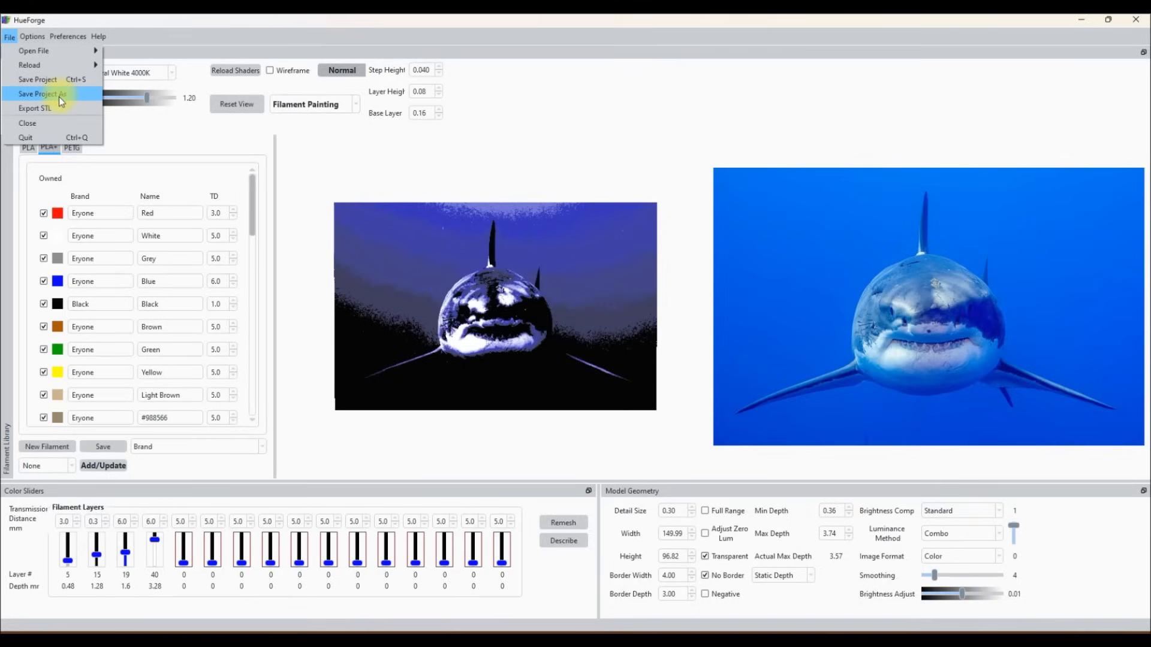
left_click(48, 107)
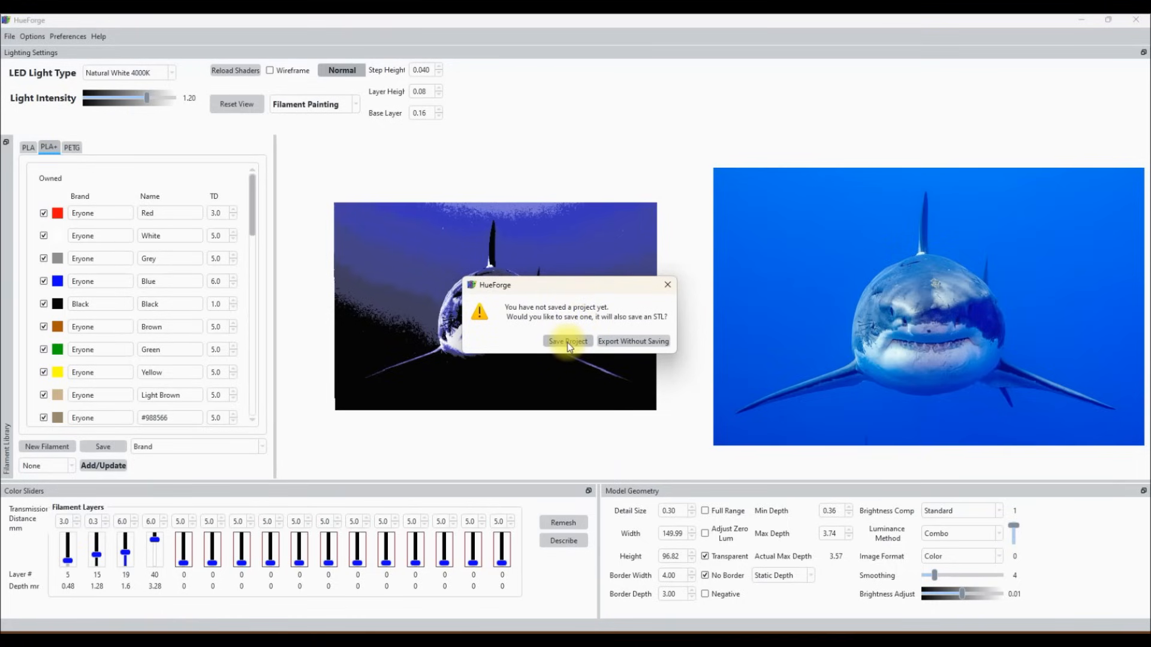
left_click(667, 284)
Restore the default settings for the shark model.
left_click(24, 37)
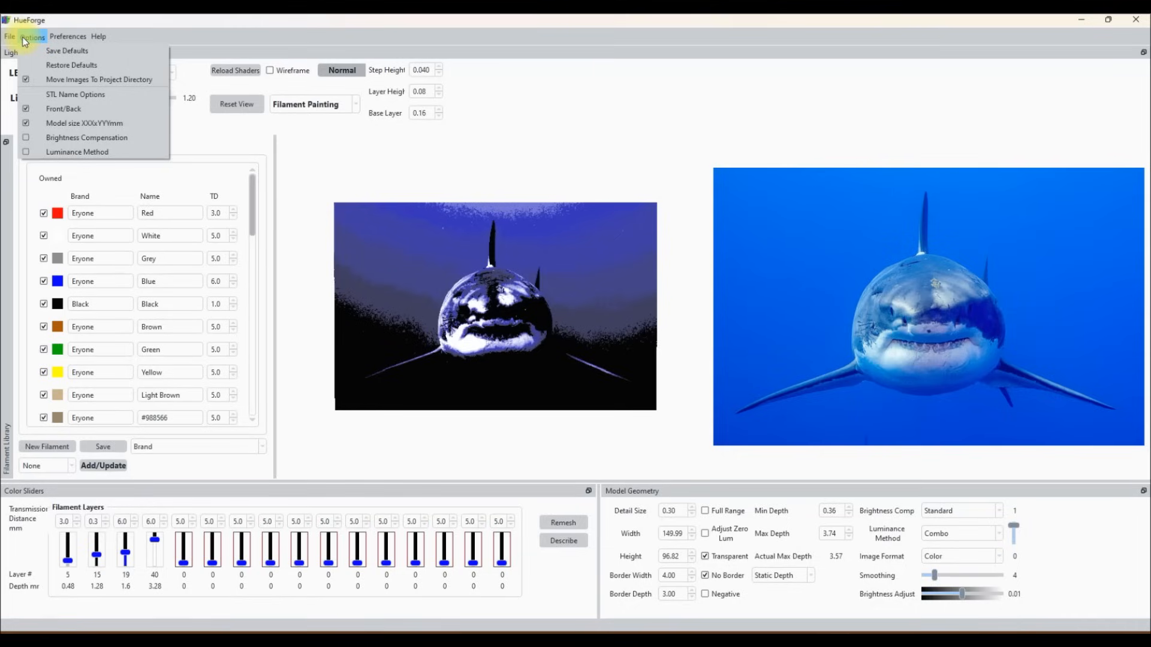
left_click(98, 62)
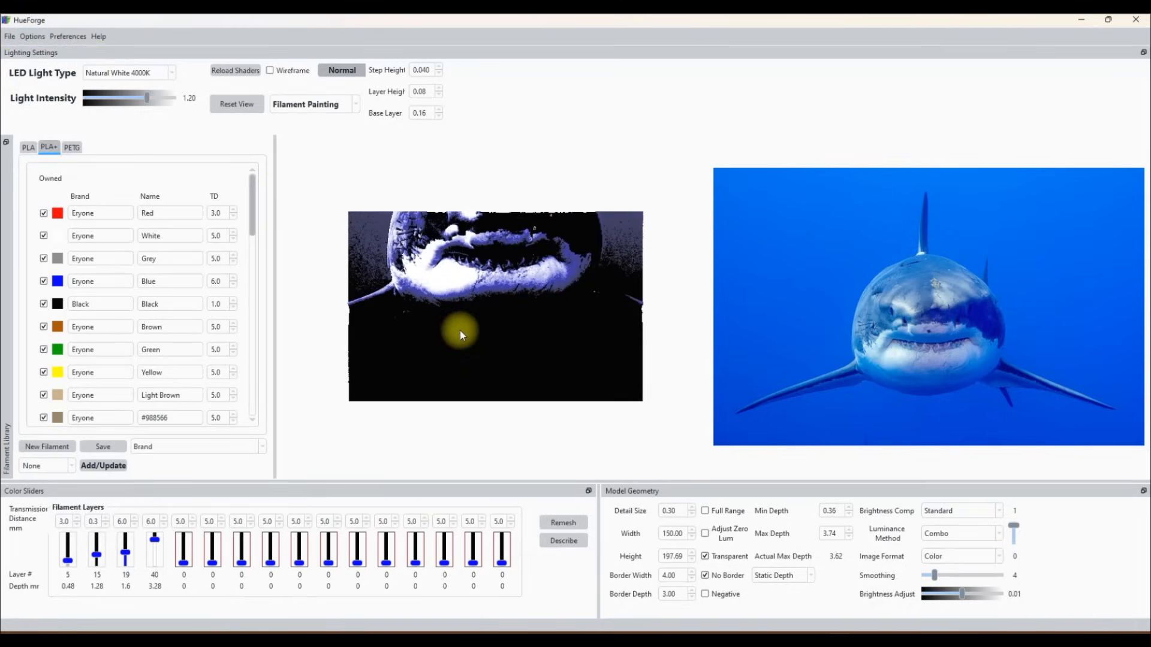
left_click(44, 37)
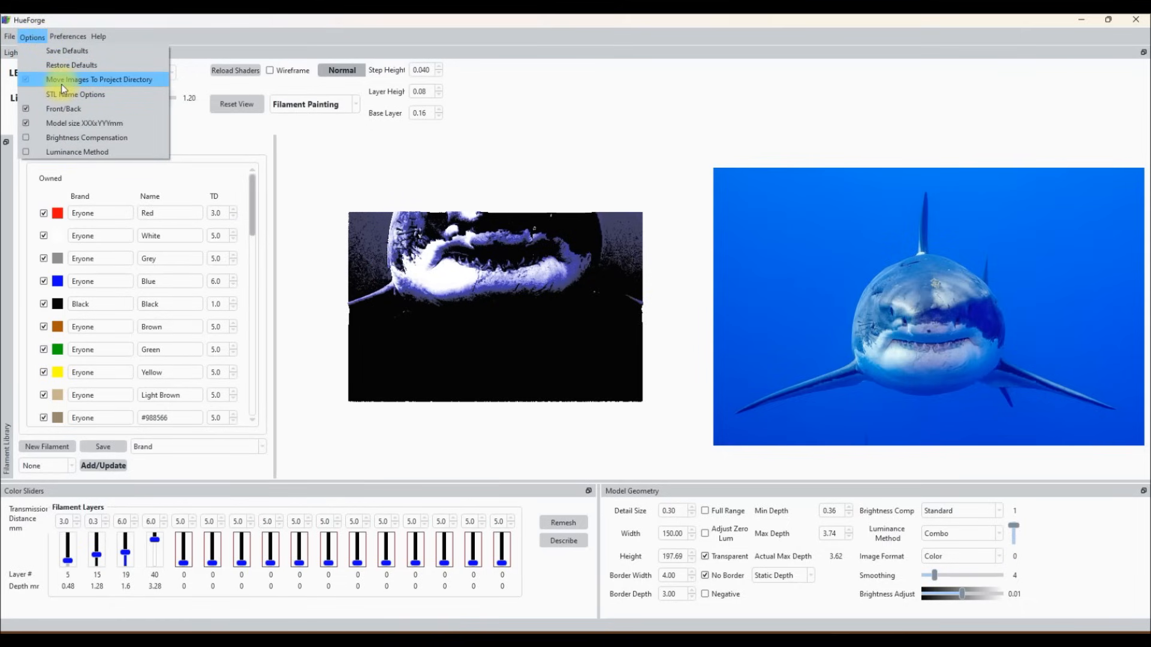
left_click(32, 37)
left_click(32, 38)
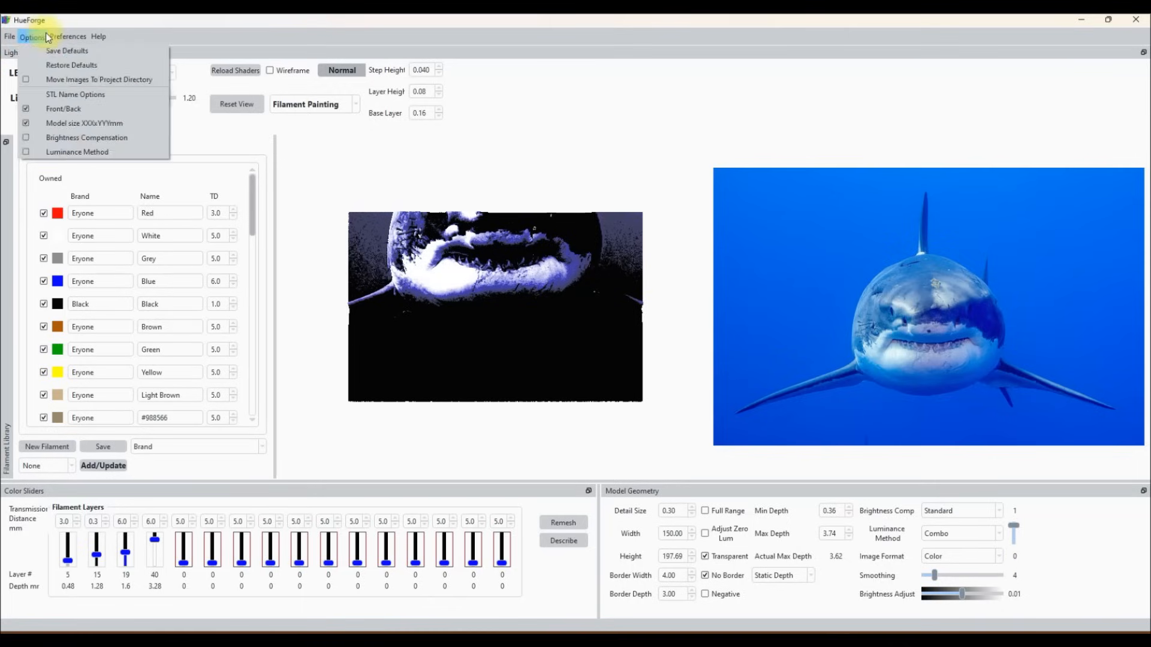
mouse_move(68, 37)
mouse_move(32, 37)
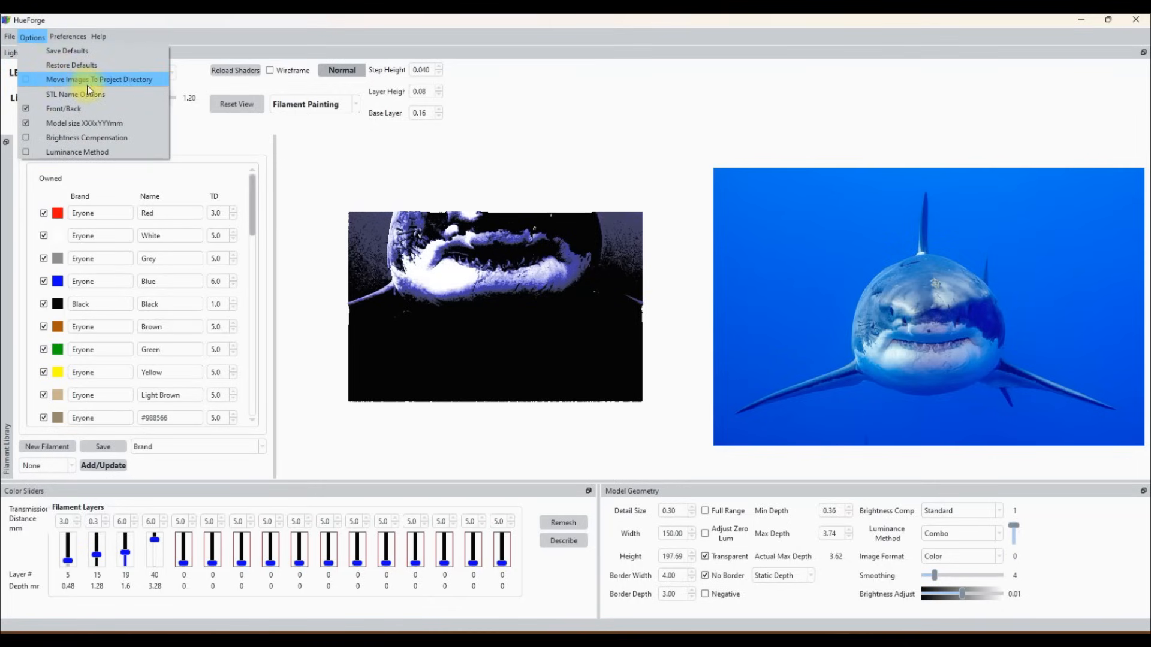
Browse the Projects folder for project files and for all file types, leaving both dialogs without loading anything.
left_click(25, 37)
left_click(12, 37)
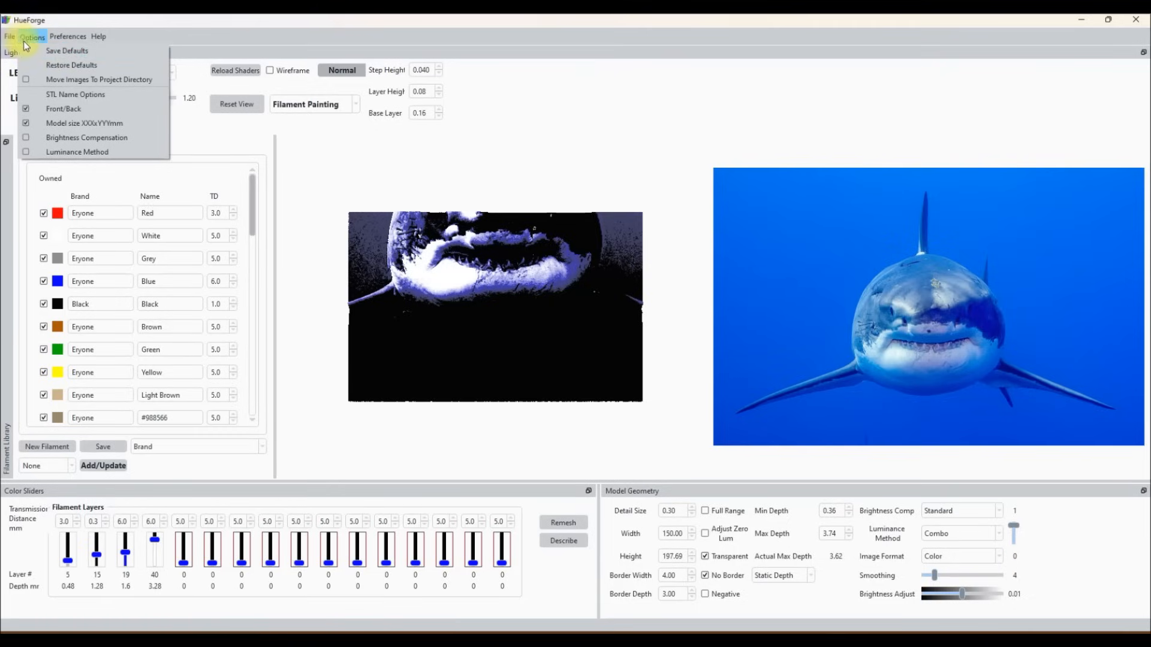
mouse_move(36, 50)
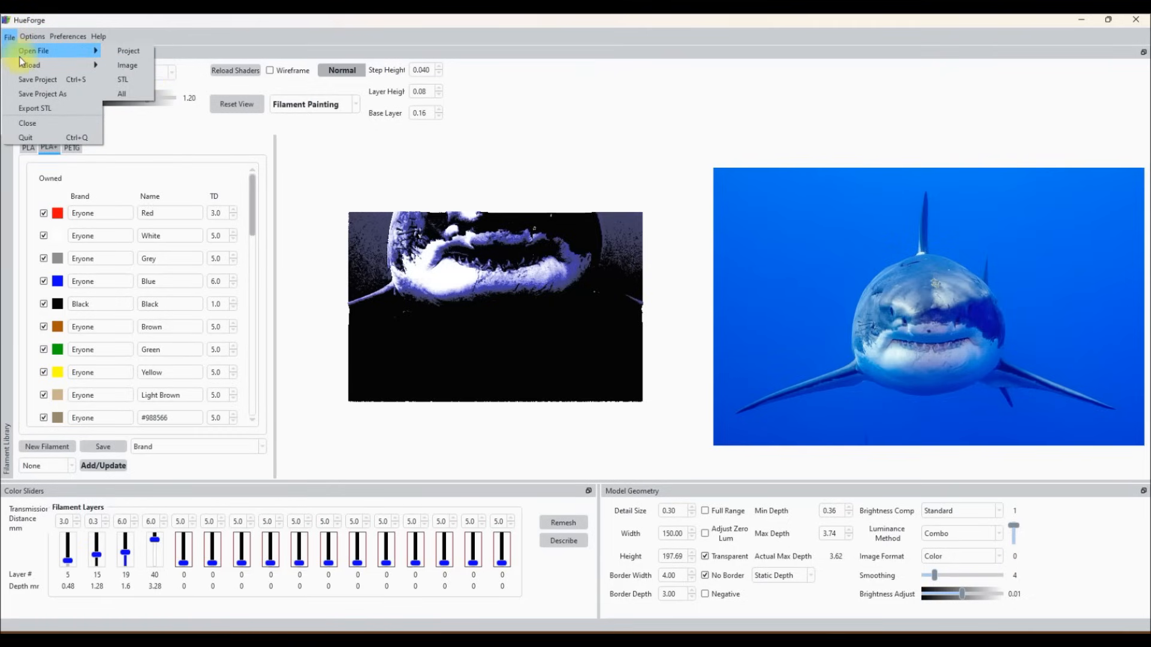
left_click(131, 49)
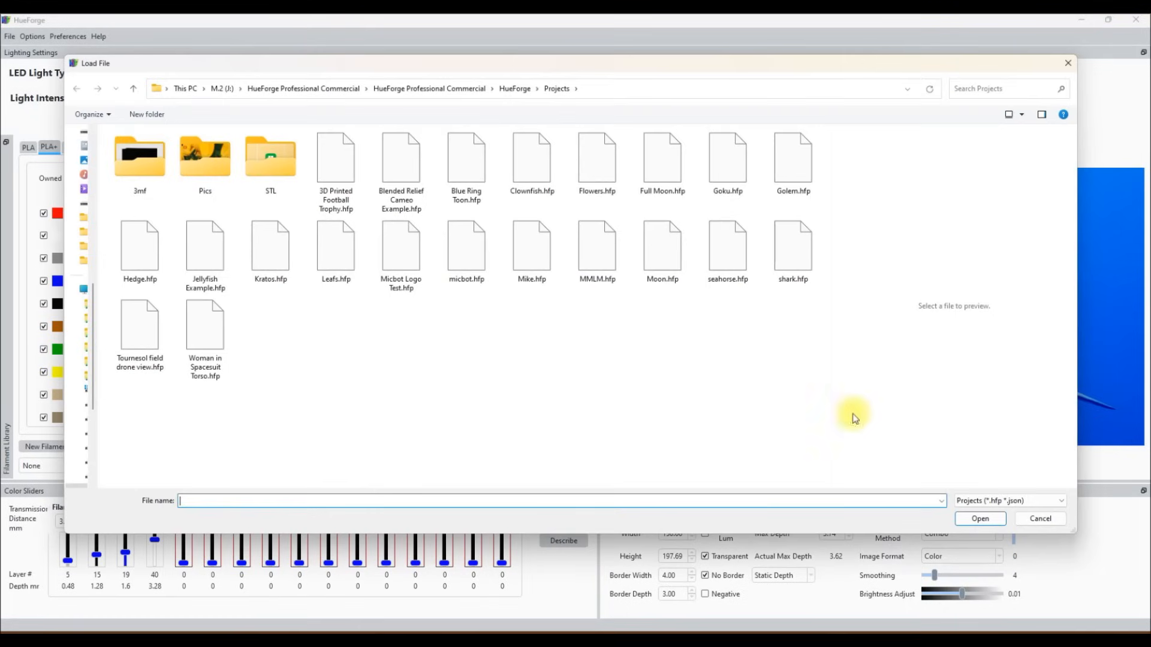
left_click(1040, 518)
left_click(10, 38)
mouse_move(72, 50)
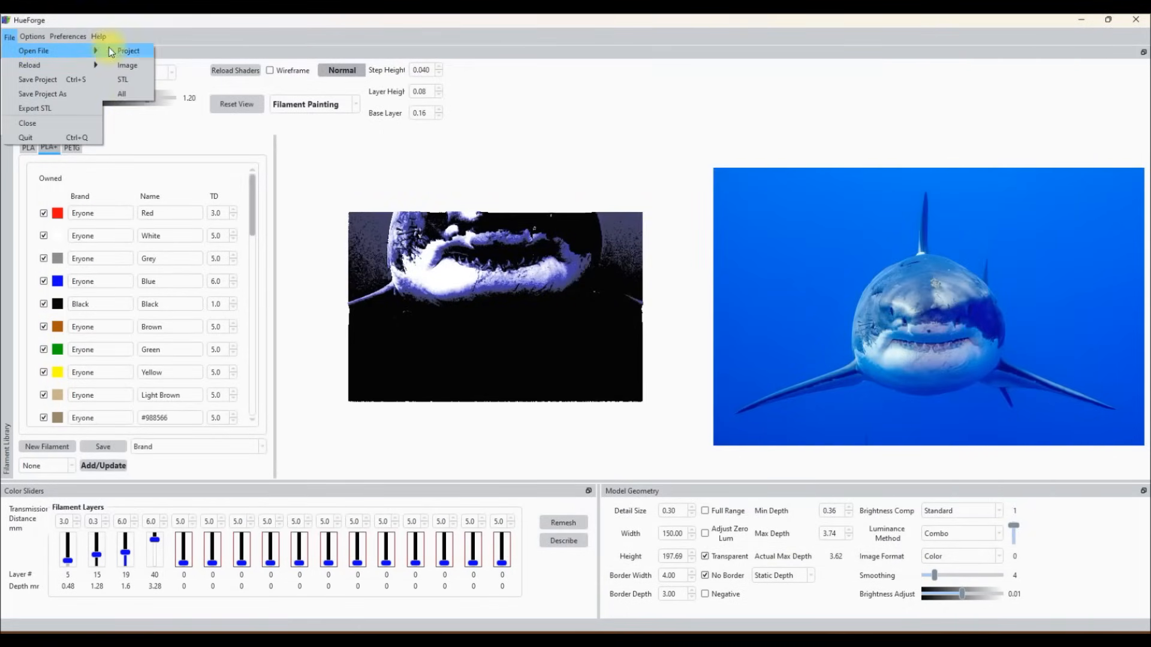
left_click(139, 94)
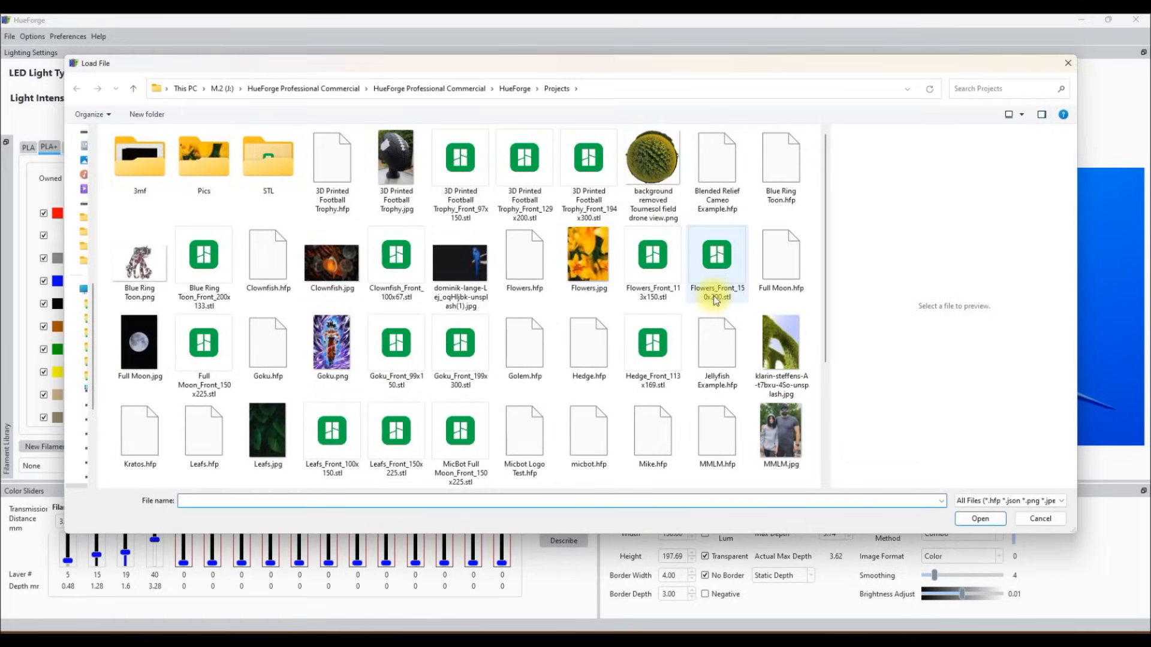
left_click(1040, 518)
Switch the Front/Back STL name option off and back on for the shark model.
left_click(32, 37)
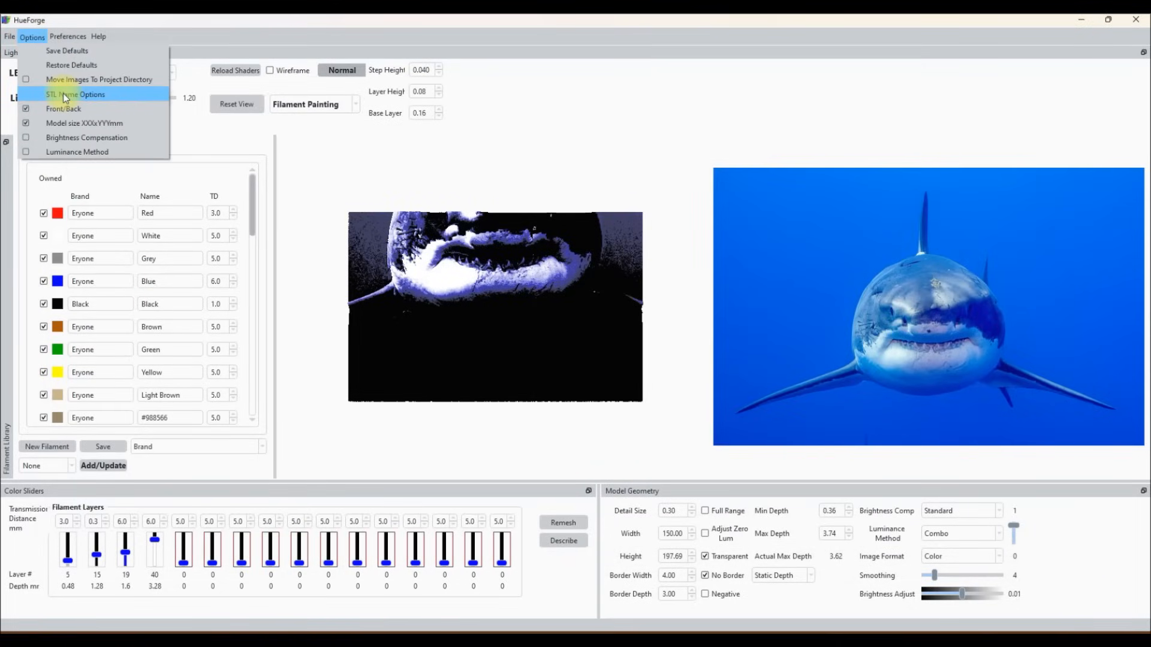
left_click(63, 94)
left_click(32, 37)
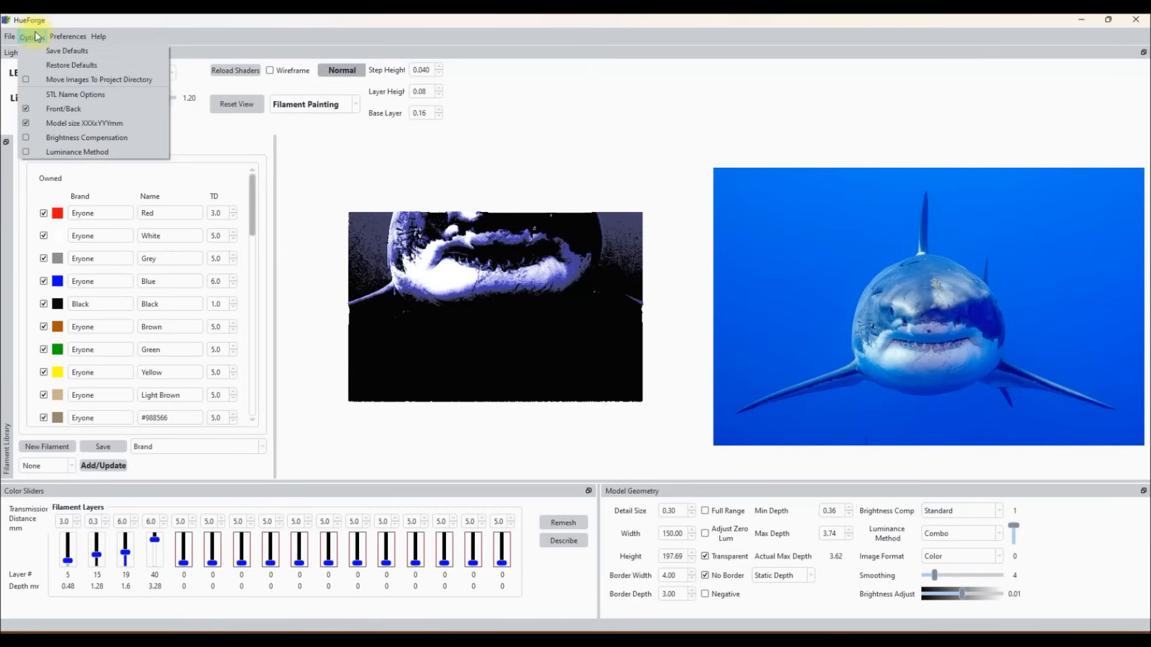
left_click(90, 109)
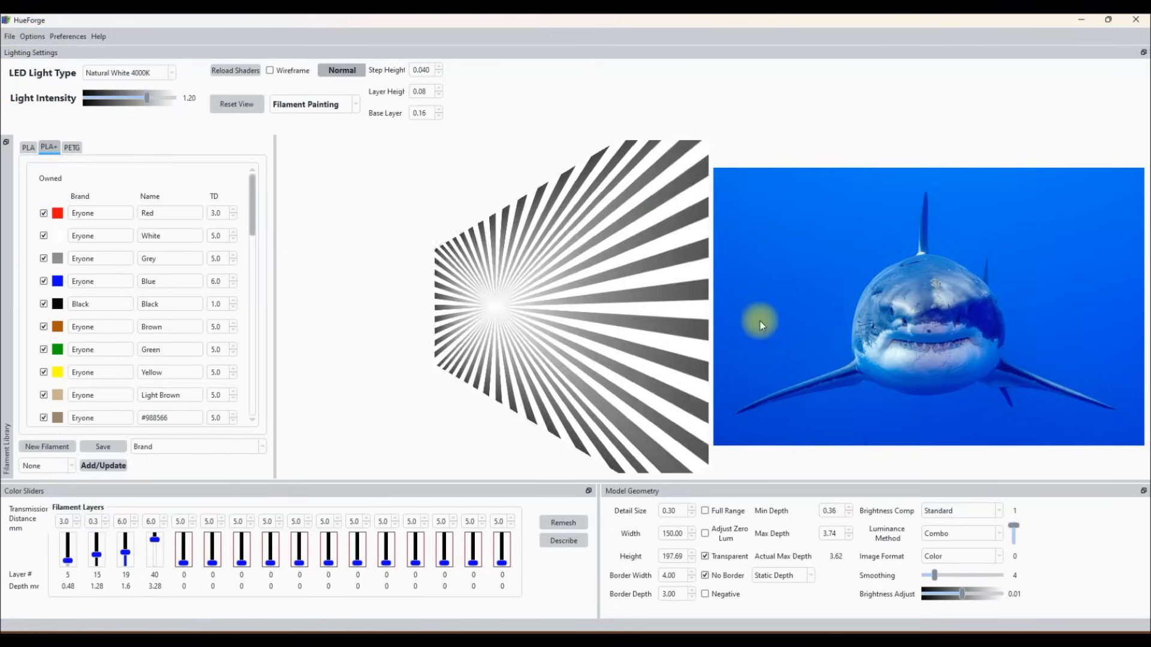
left_click_drag(514, 329, 324, 288)
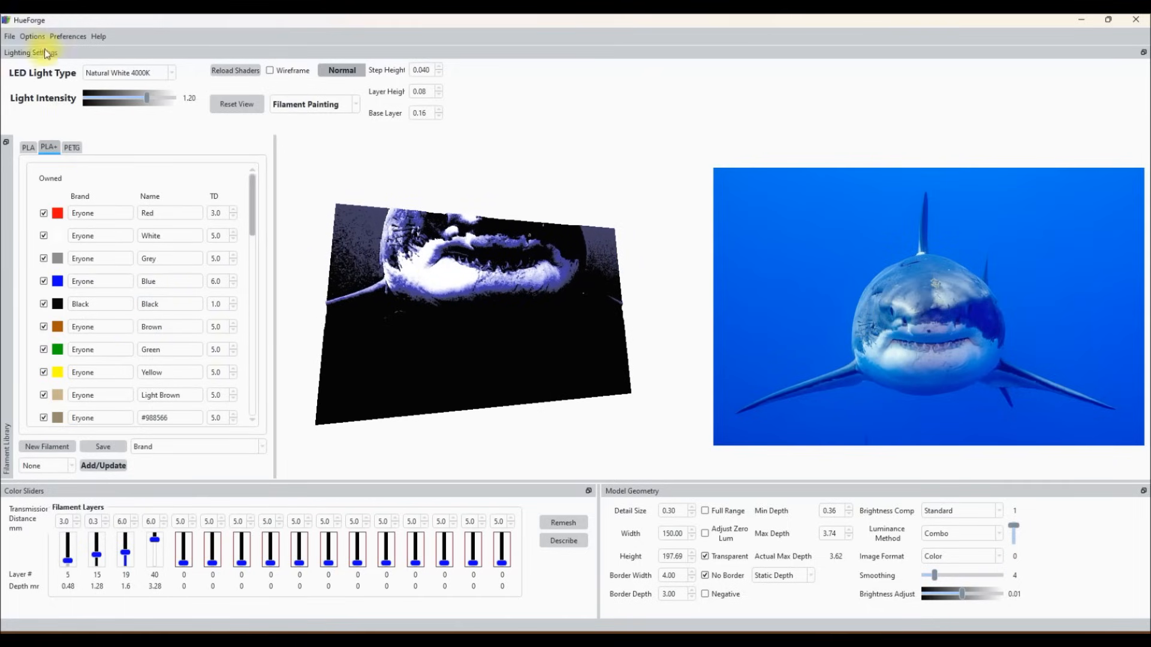
left_click(33, 36)
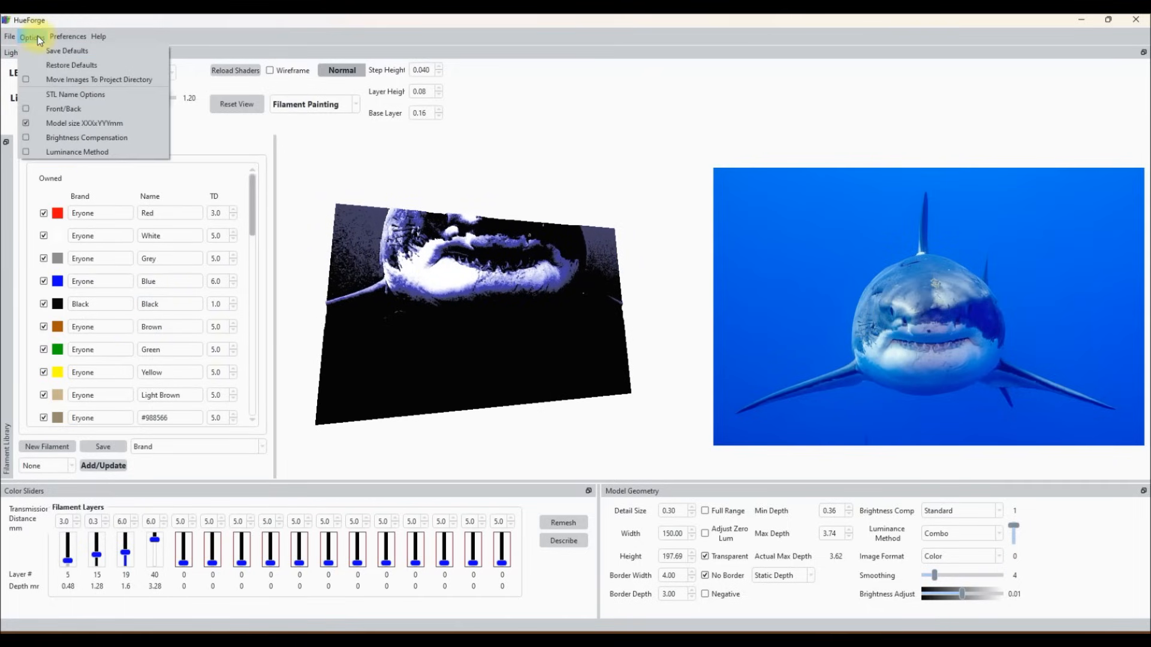
left_click(67, 112)
left_click_drag(797, 361, 539, 360)
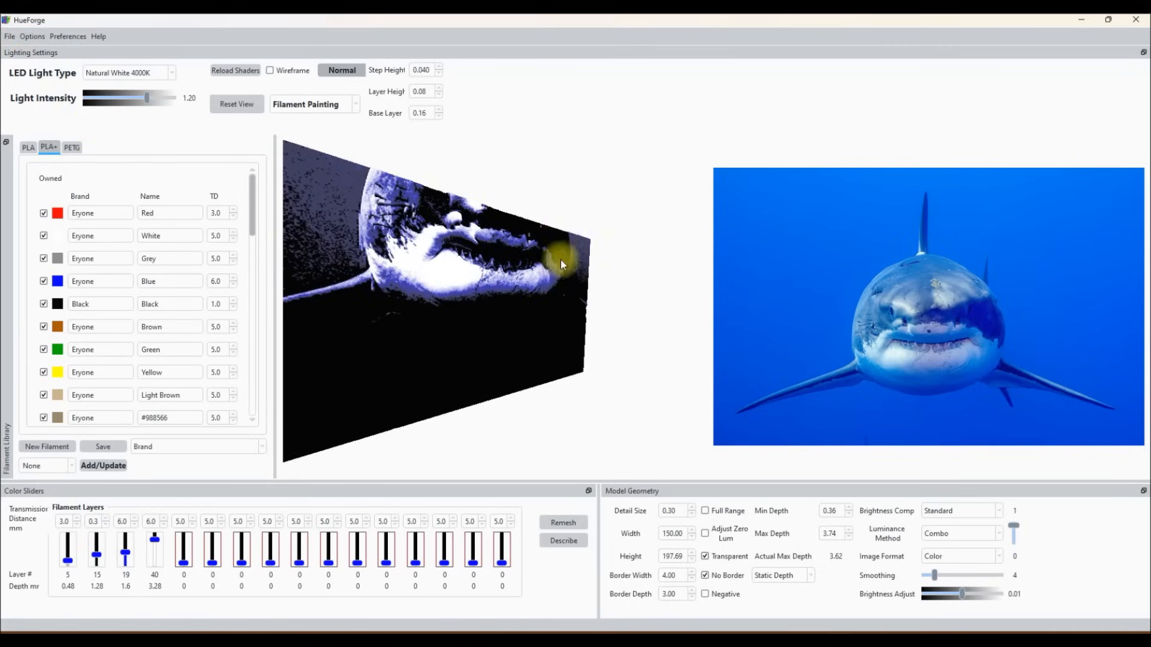
left_click_drag(563, 248, 368, 175)
Enable the Brightness Compensation and Luminance Method options for the STL file name.
left_click(30, 37)
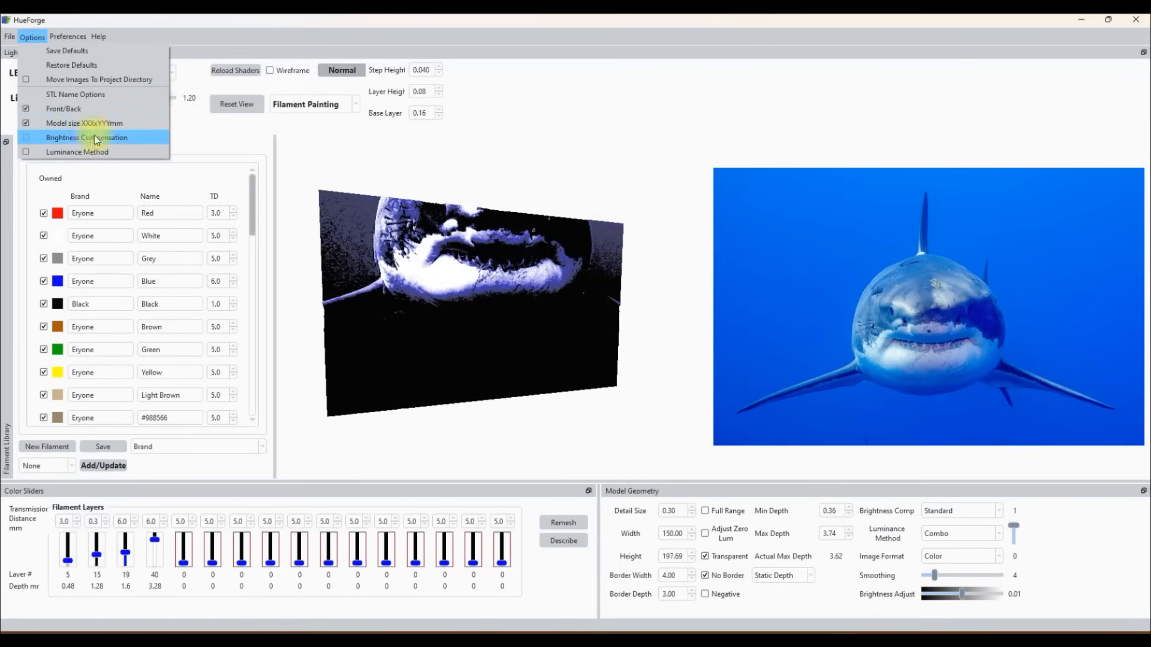
left_click(88, 142)
left_click(30, 37)
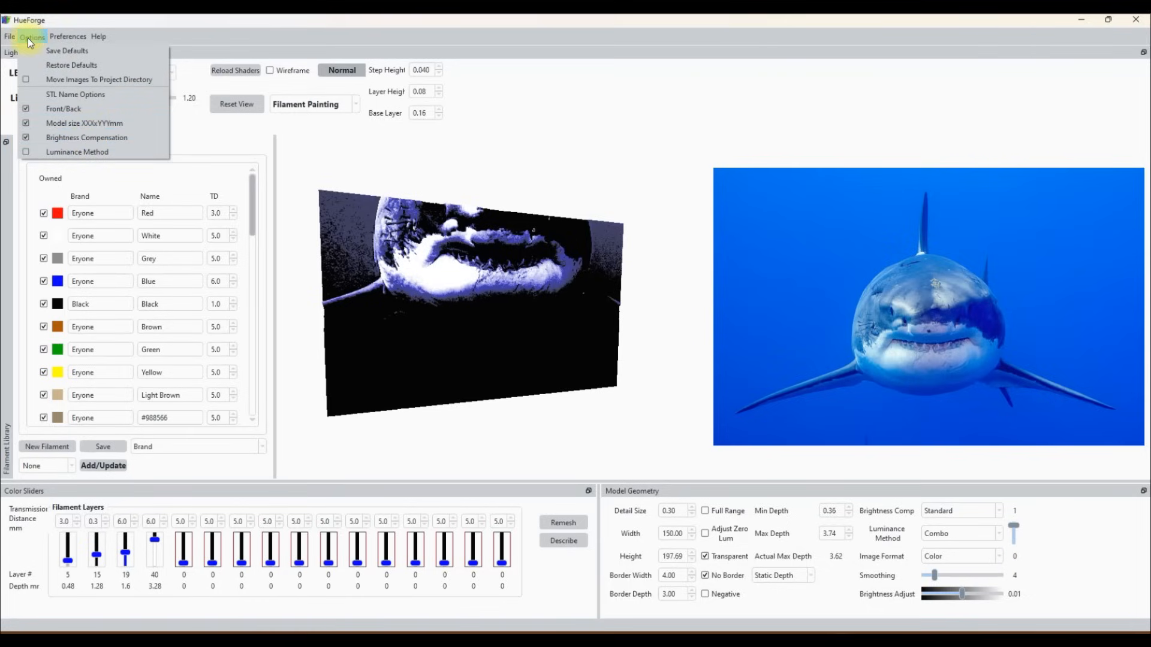
left_click(78, 155)
left_click(135, 75)
left_click(142, 74)
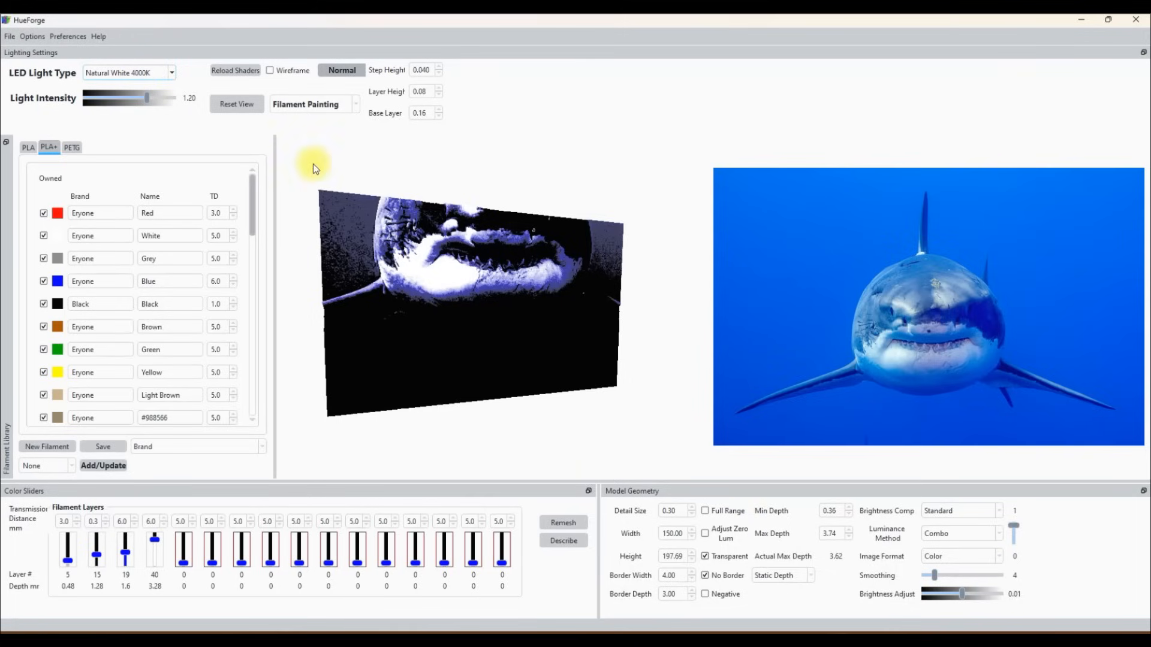
Switch the interface to the dark theme.
left_click(69, 38)
left_click(78, 66)
left_click_drag(655, 347, 581, 376)
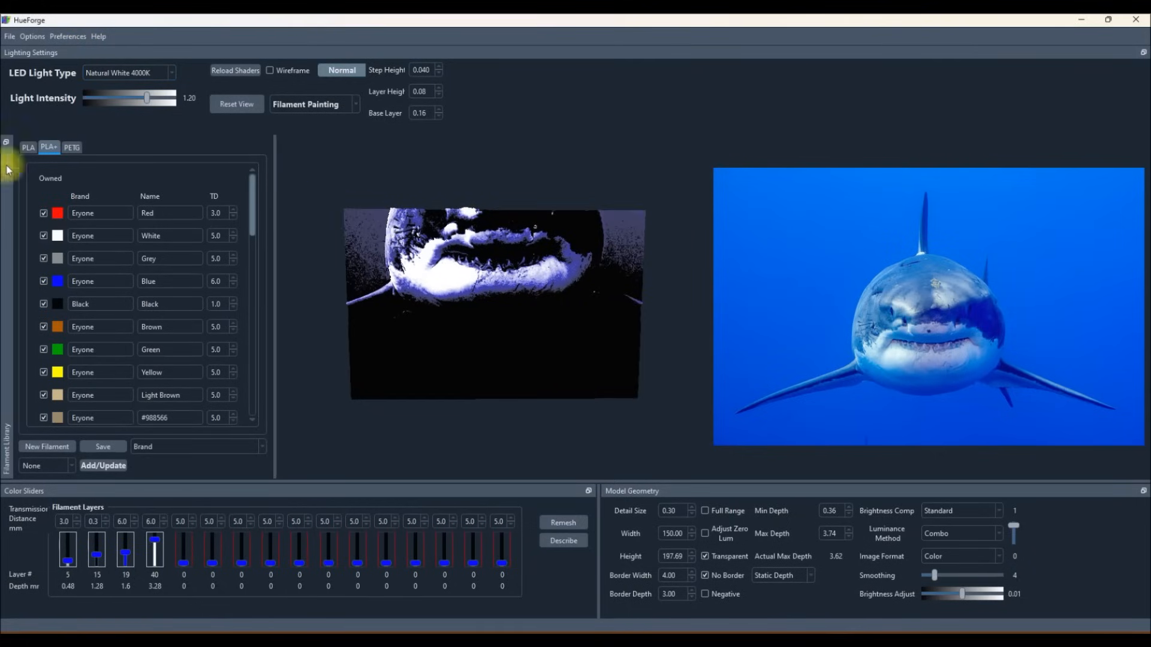
Look up the HueForge version information and dismiss it.
left_click(96, 36)
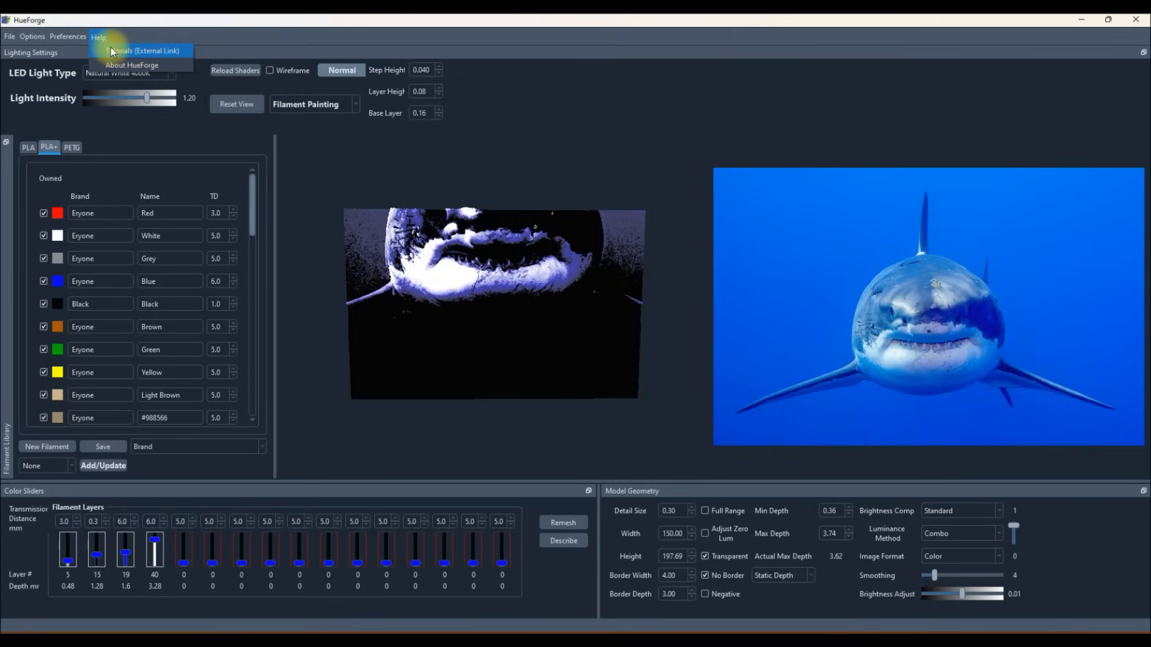
left_click(136, 66)
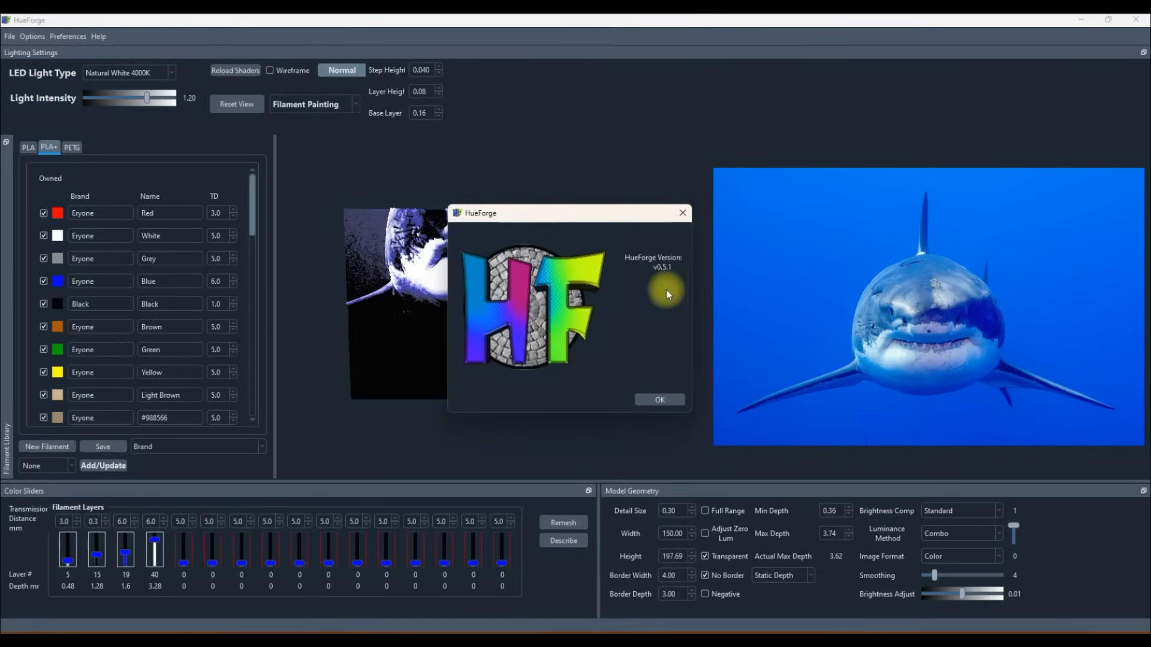
left_click(660, 400)
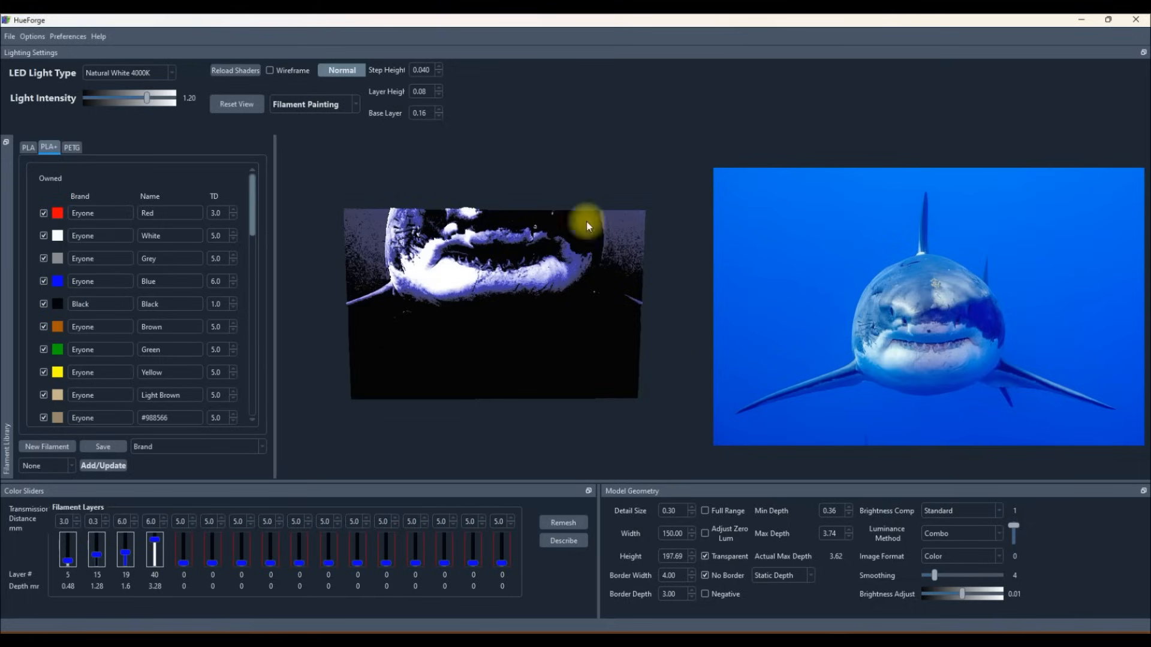
Close the loaded shark image.
left_click(9, 36)
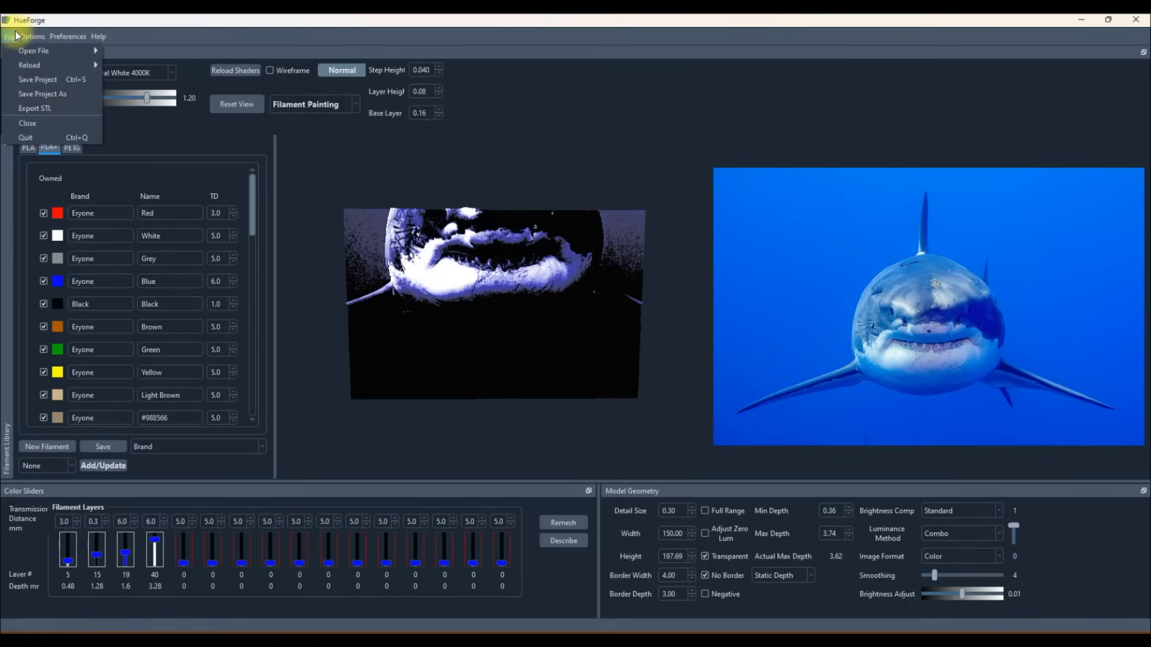
left_click(24, 124)
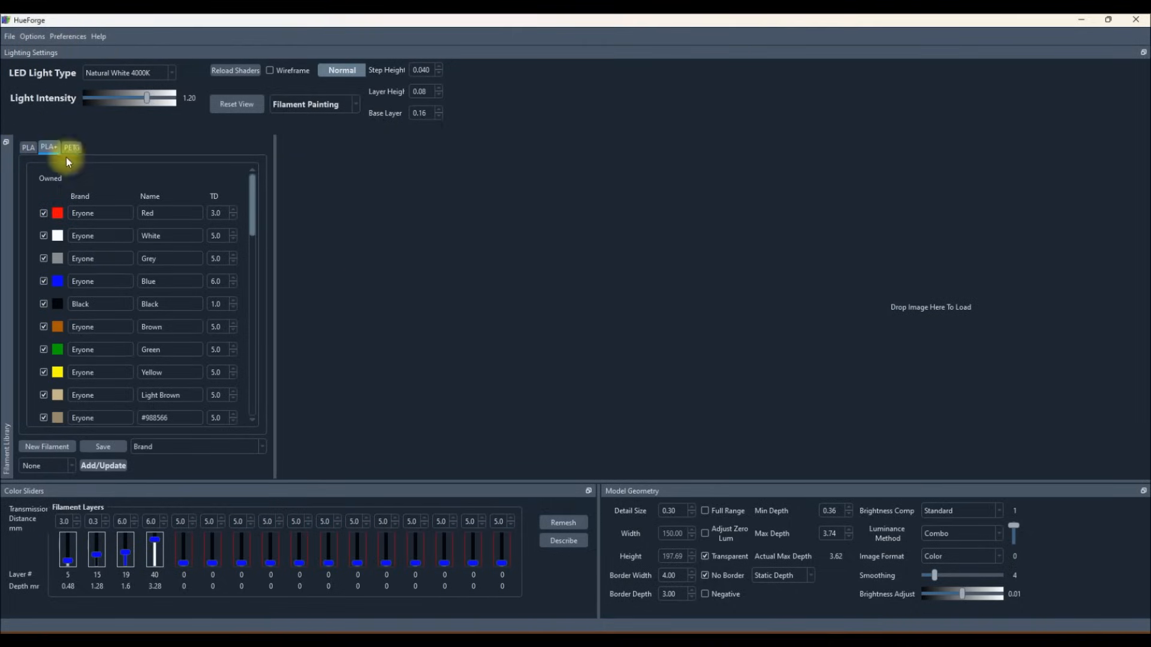
Detach the Filament Library and Lighting Settings, and move the floating Filament Library out of the workspace.
left_click_drag(7, 144, 45, 126)
mouse_move(583, 48)
left_mouse_down()
mouse_move(565, 334)
mouse_move(592, 192)
mouse_move(565, 113)
mouse_move(577, 59)
left_mouse_up()
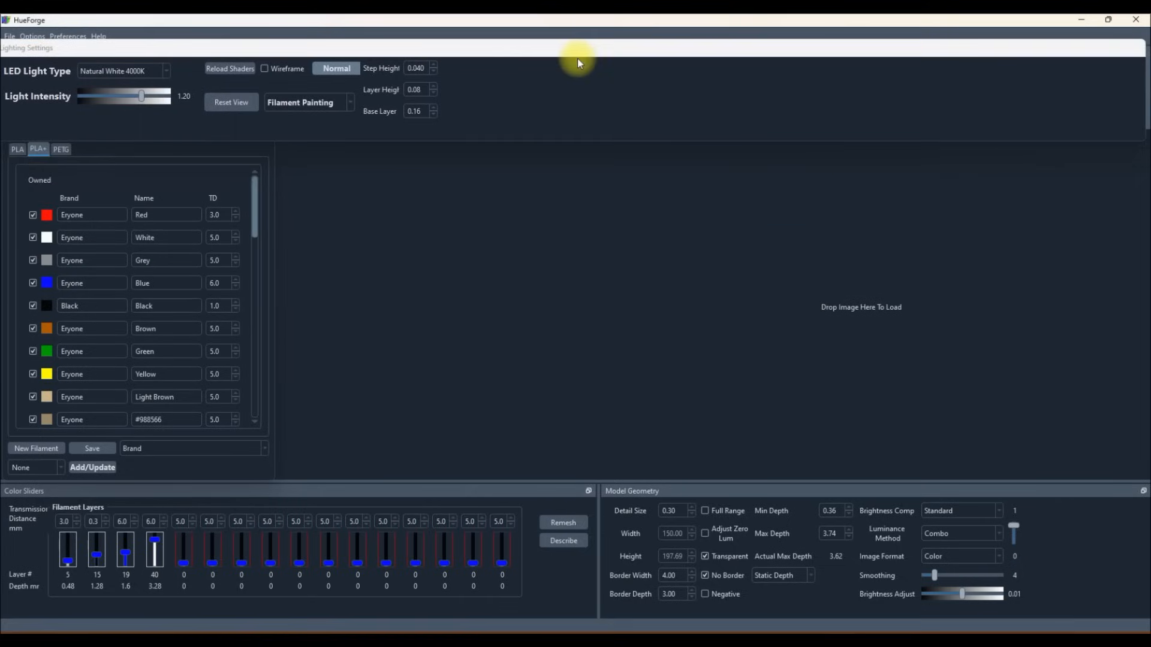
mouse_move(164, 131)
left_mouse_down()
mouse_move(127, 146)
mouse_move(160, 124)
mouse_move(779, 113)
mouse_move(992, 28)
mouse_move(1150, 287)
mouse_move(649, 279)
mouse_move(238, 135)
mouse_move(162, 133)
left_mouse_up()
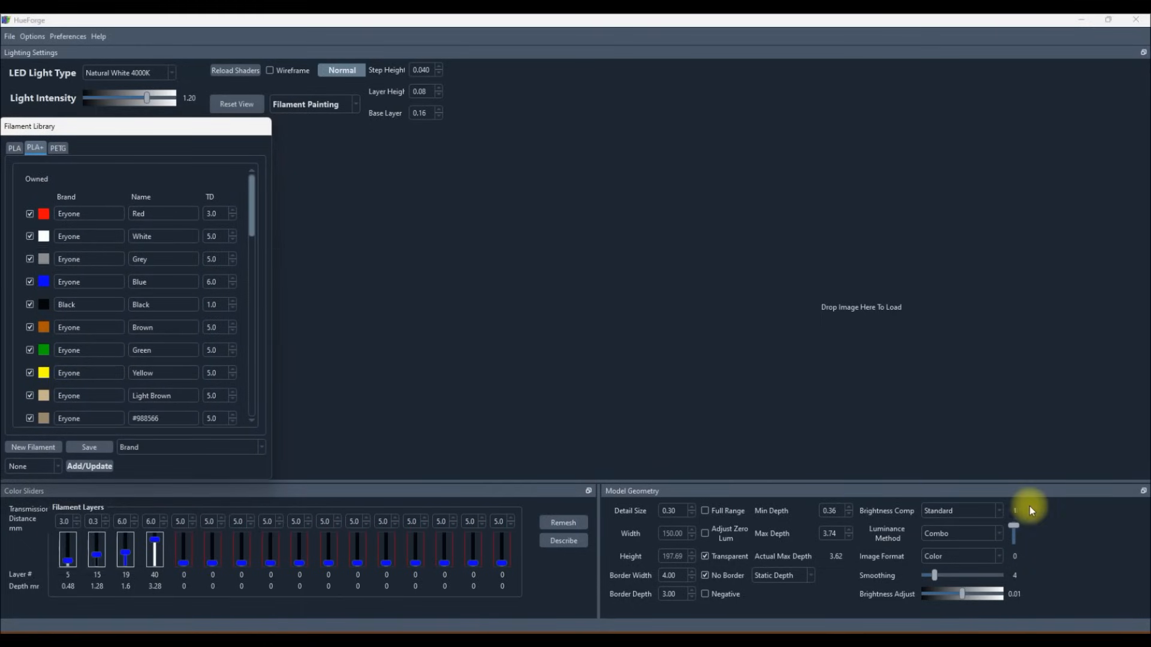
left_click_drag(153, 129, 826, 106)
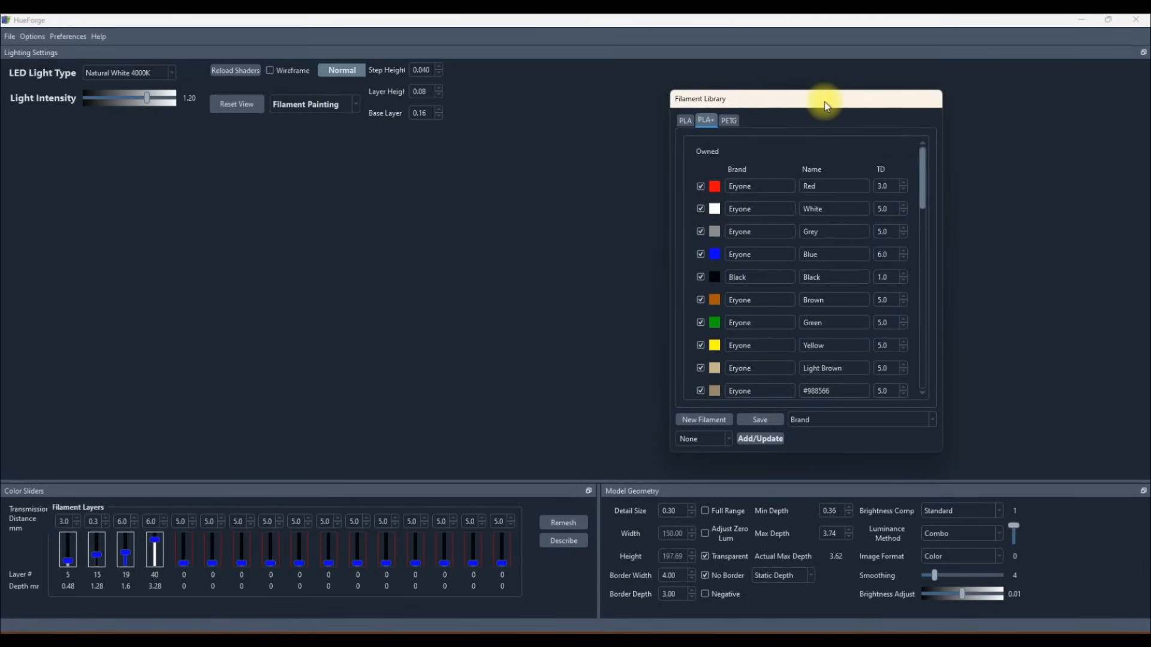
left_click_drag(825, 104, 0, 144)
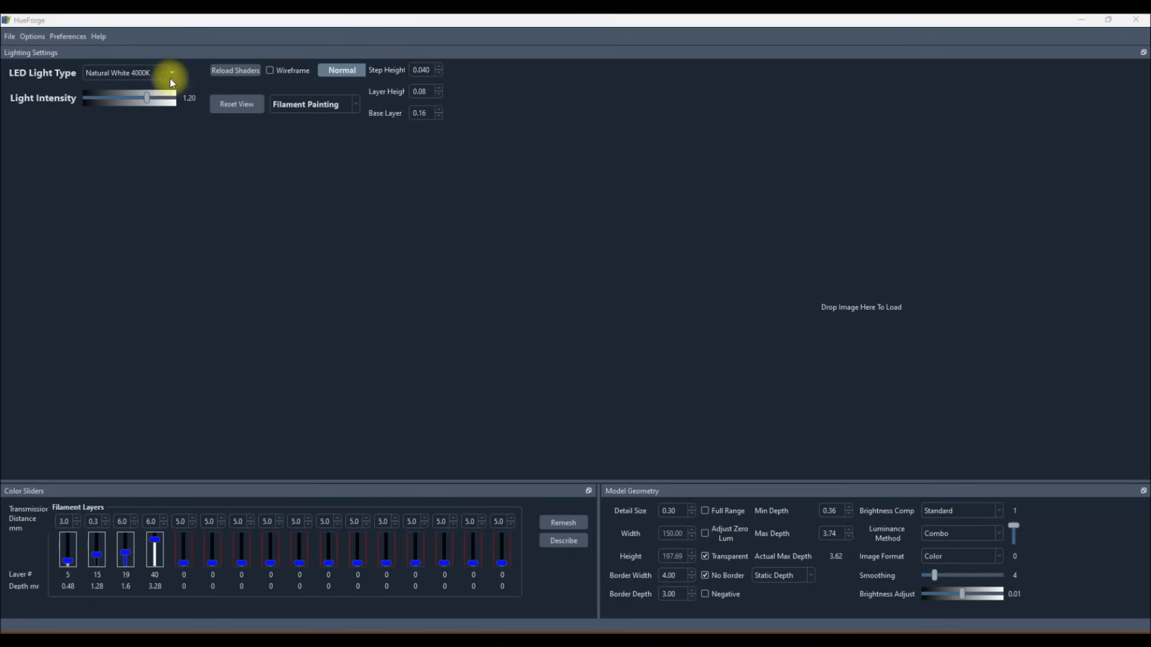
Switch the model mode to Lithophane, and try the Green LED light type before restoring Natural White 4000K.
left_click(296, 107)
left_click(300, 115)
left_click(123, 75)
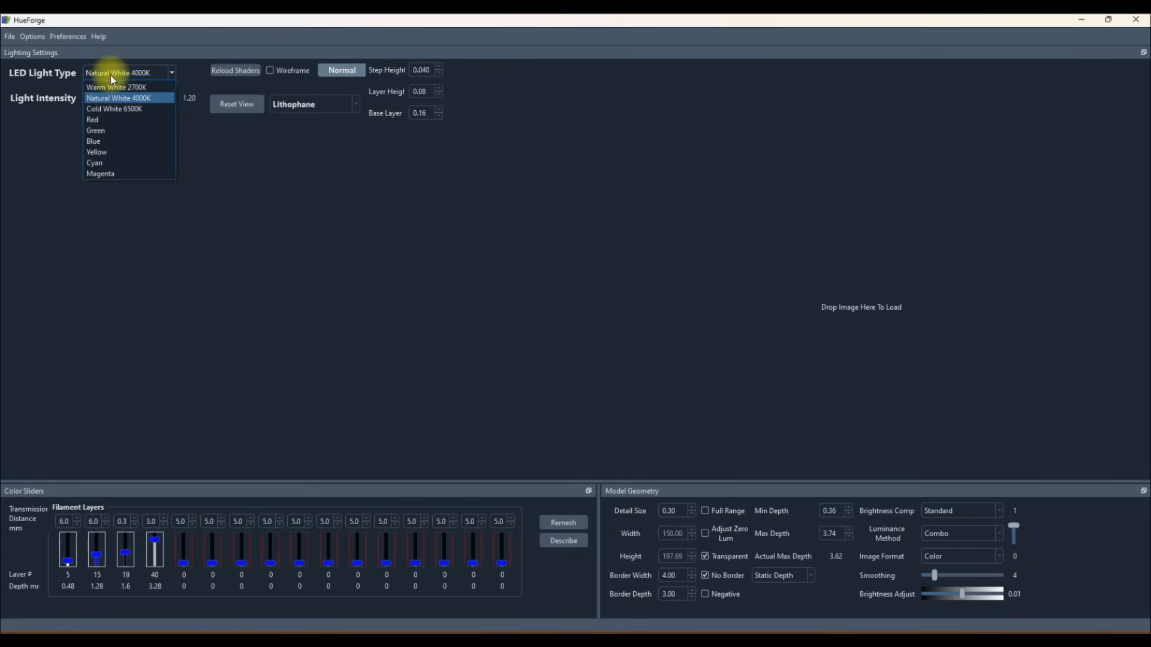
left_click(120, 130)
left_click(141, 71)
left_click(130, 99)
left_click(155, 73)
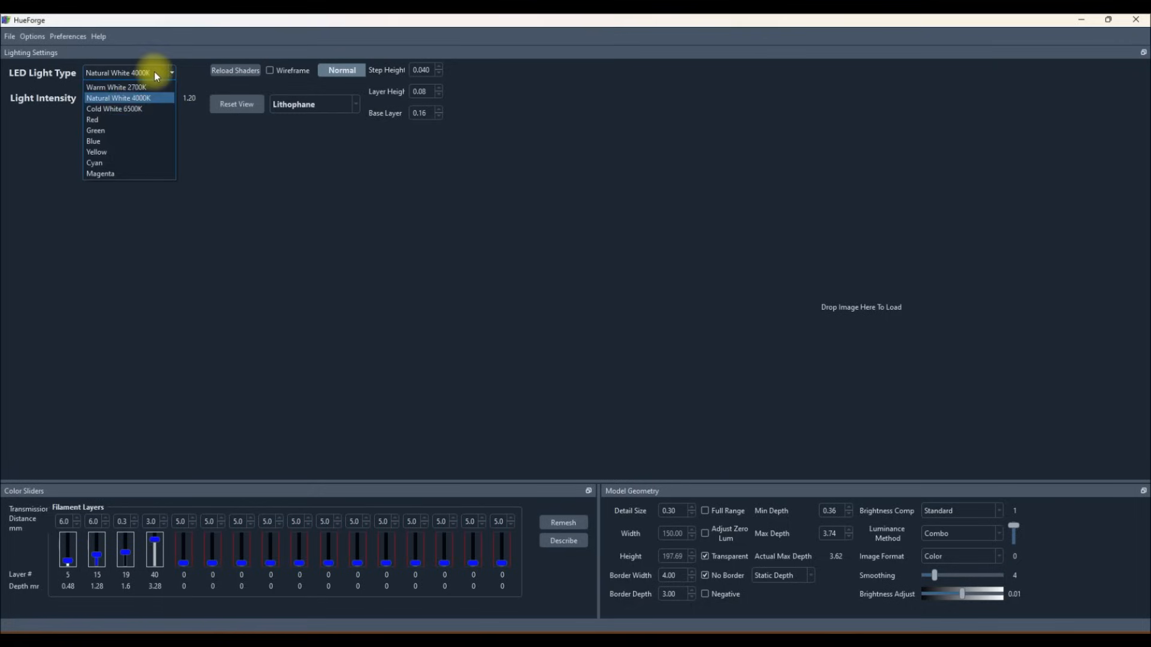
left_click(125, 96)
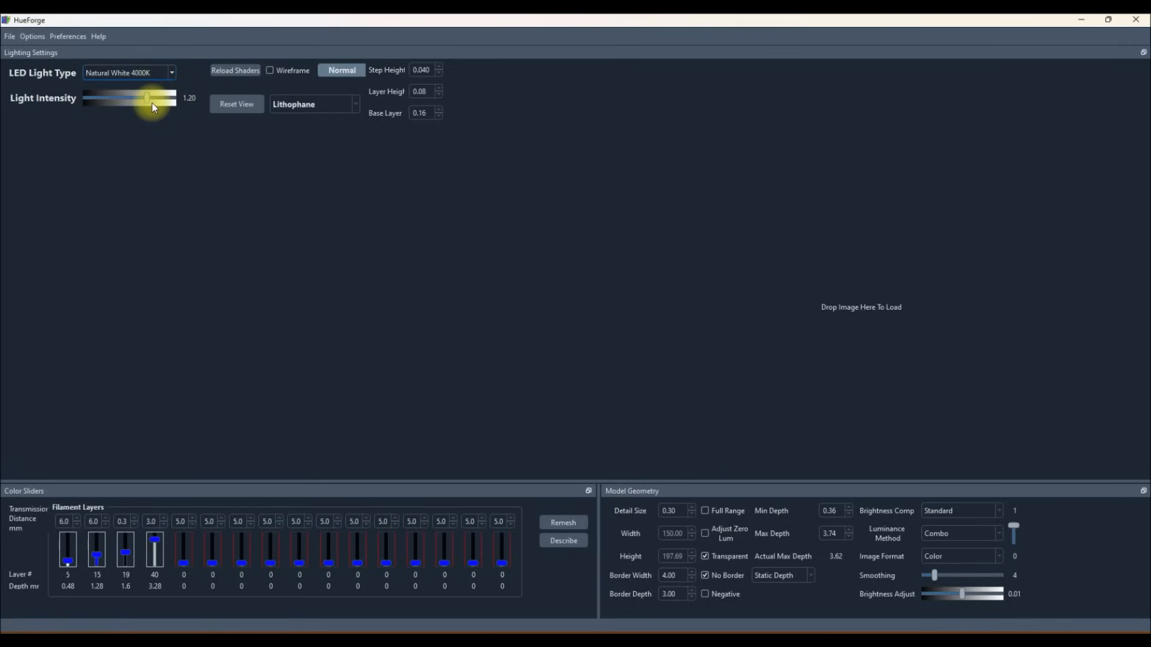
Set the model mode to Filament Painting.
left_click(271, 70)
left_click(345, 70)
left_click(345, 111)
left_click(331, 106)
left_click(330, 106)
left_click(330, 105)
left_click(335, 106)
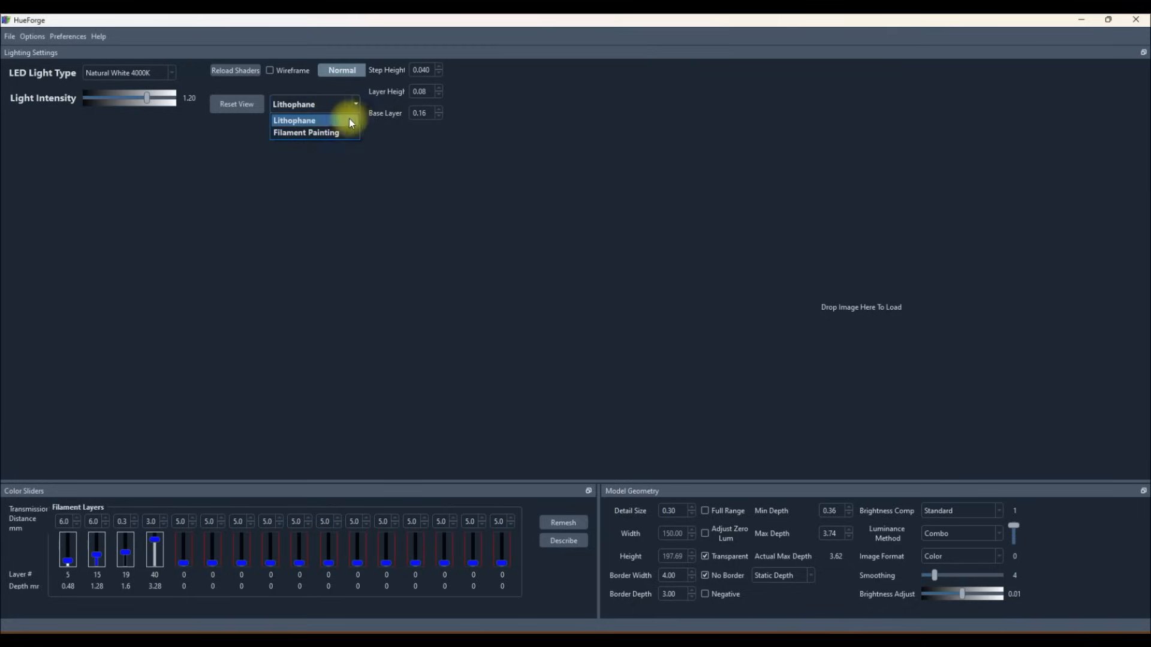
left_click(332, 132)
left_click(319, 111)
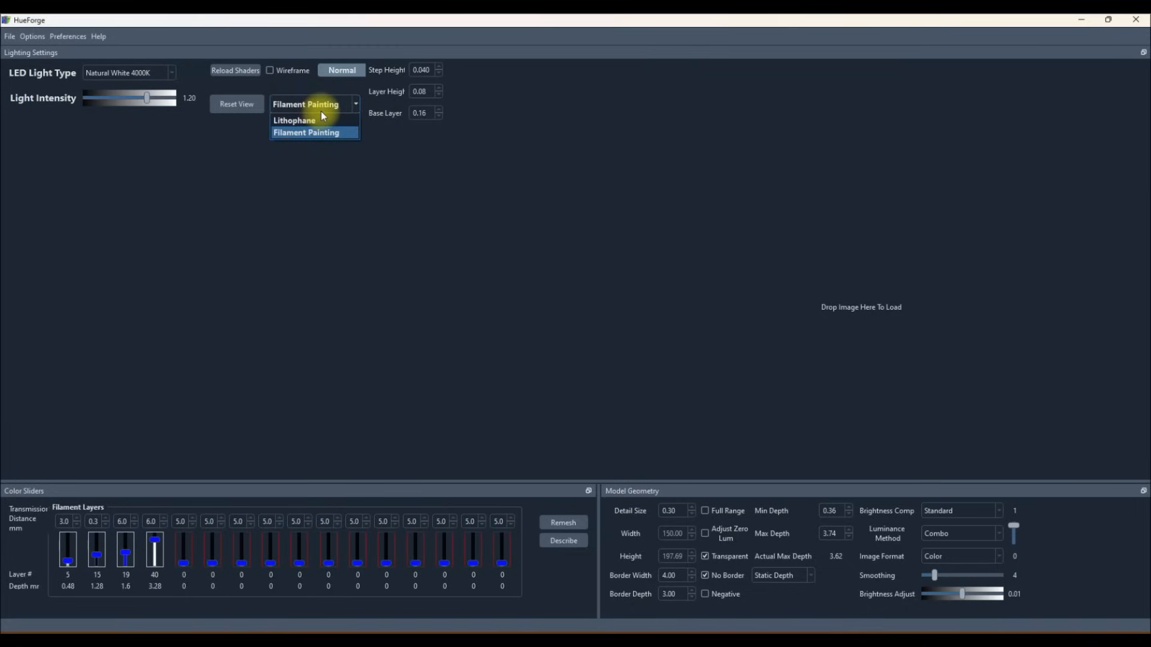
left_click(321, 111)
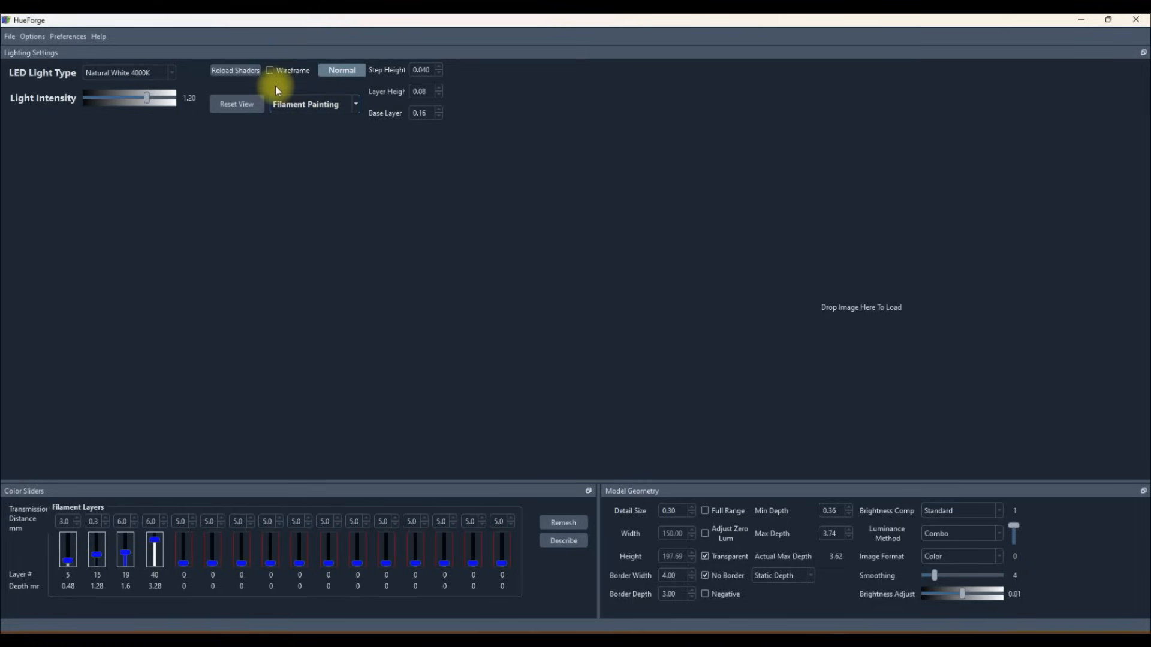
Reset the model view and close the current file.
left_click(247, 110)
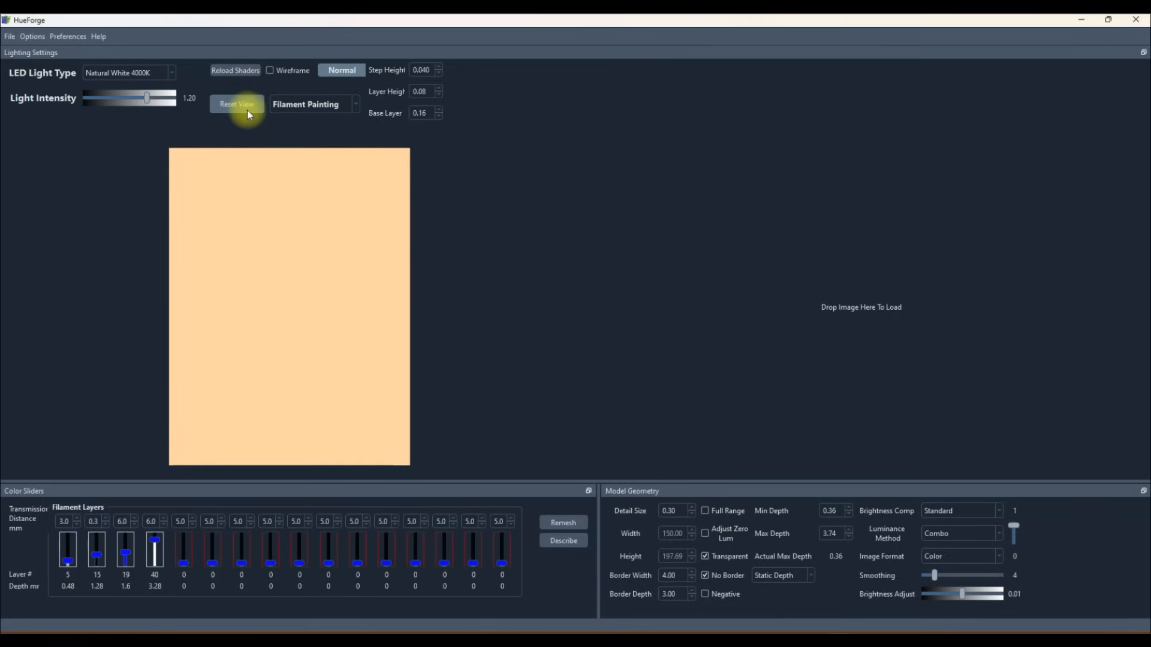
left_click(11, 37)
left_click(42, 126)
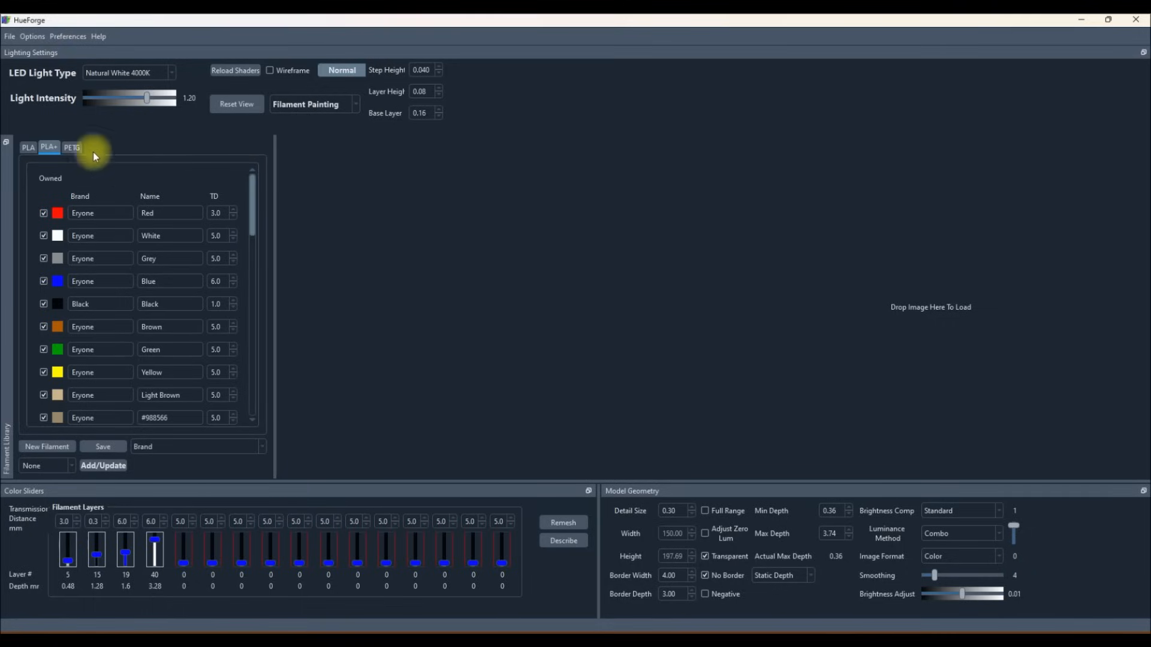
Detach the Filament Library into a floating window and browse its owned and unowned PLA+ filaments.
left_click(6, 143)
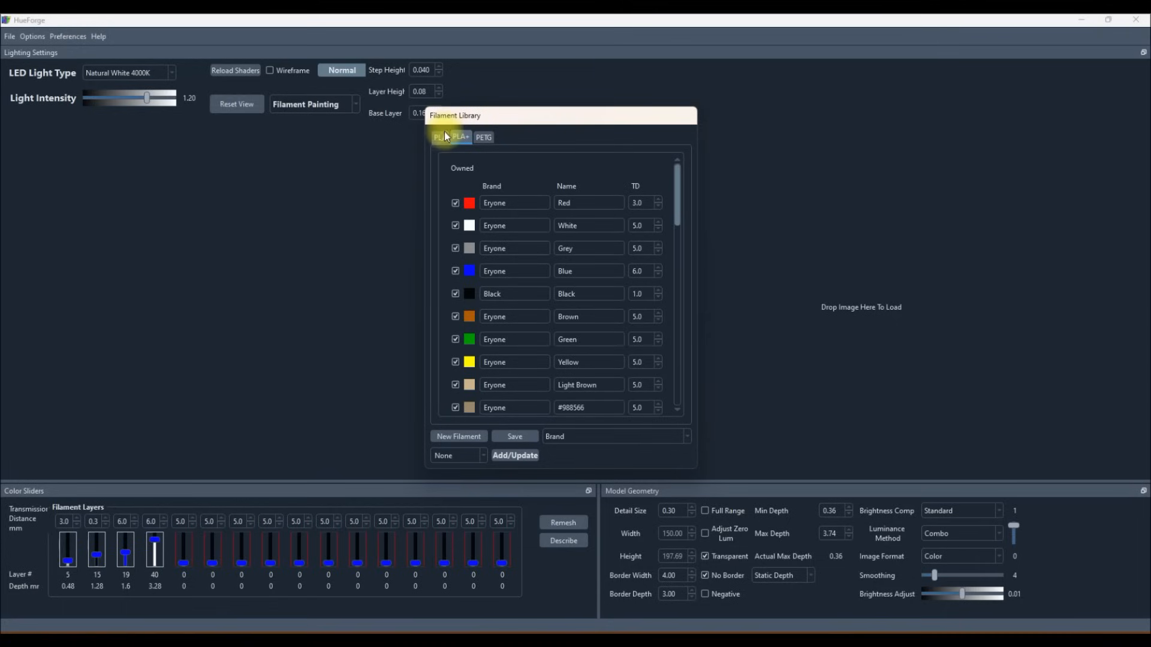
scroll(509, 176, "down", 10)
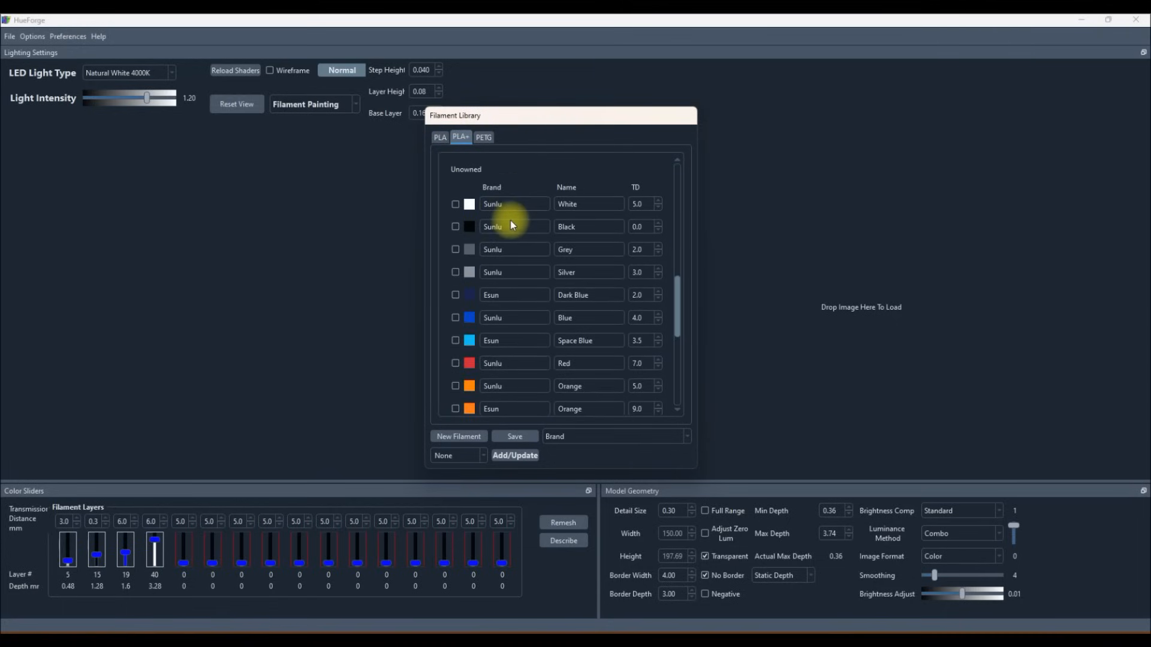
scroll(522, 203, "down", 3)
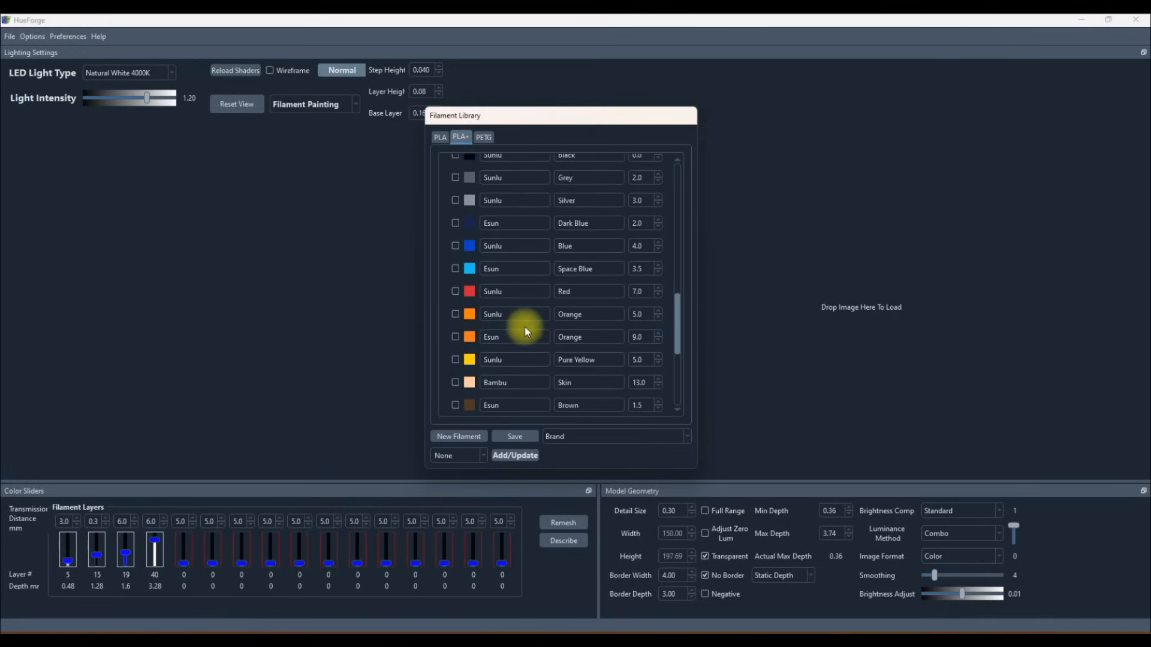
scroll(525, 330, "up", 10)
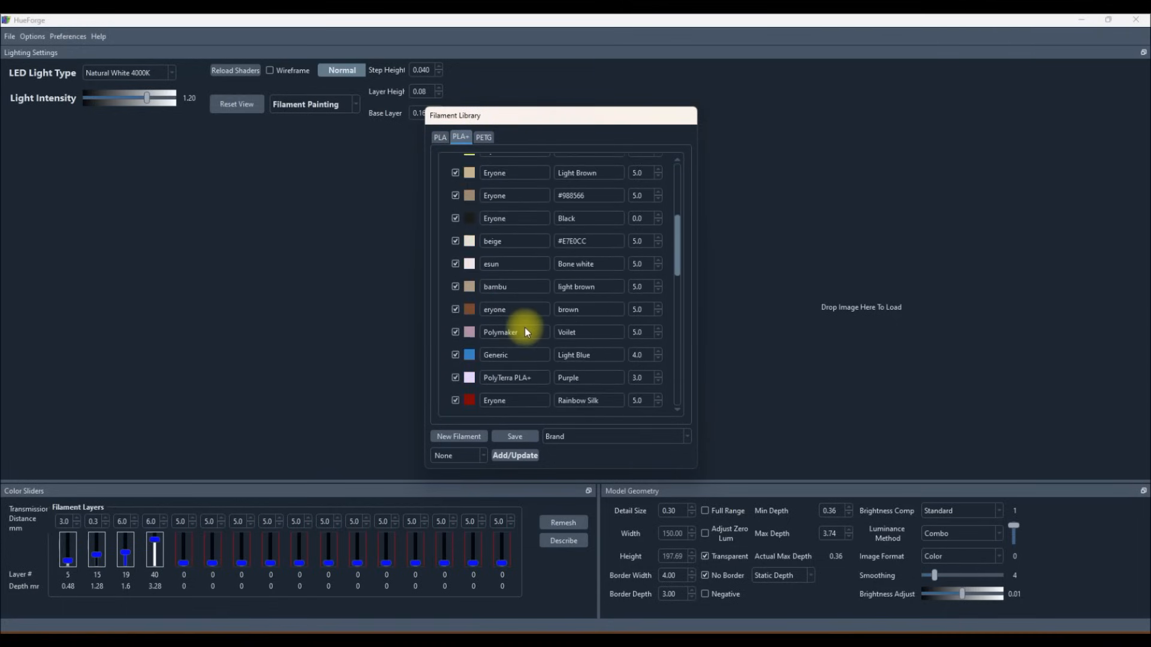
scroll(525, 329, "up", 5)
scroll(502, 217, "down", 2)
scroll(480, 192, "up", 2)
Look through the PLA and PETG filament lists, and return to the unowned entries of the PLA+ list.
left_click(439, 138)
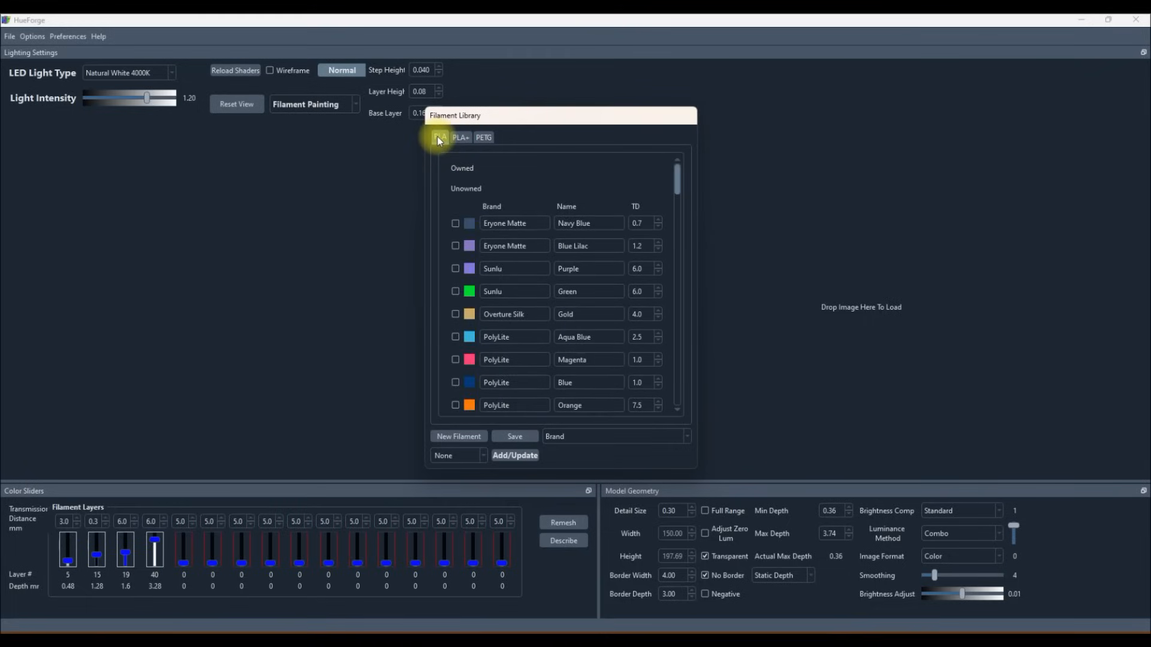
left_click(458, 142)
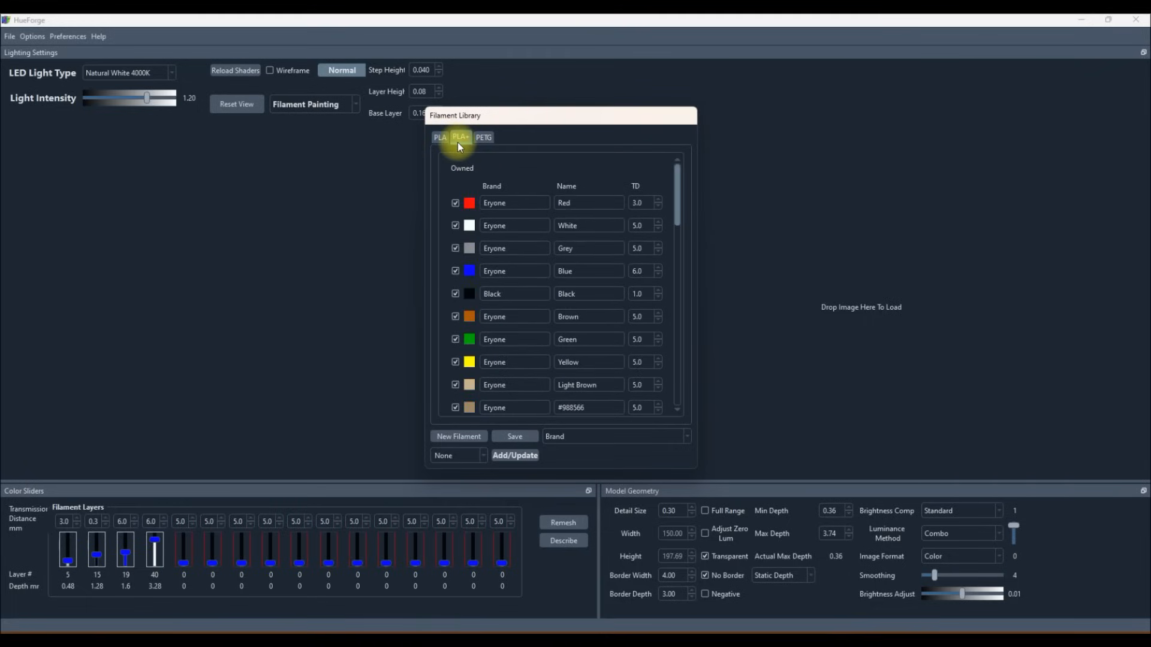
left_click(485, 141)
left_click(458, 140)
scroll(576, 264, "down", 10)
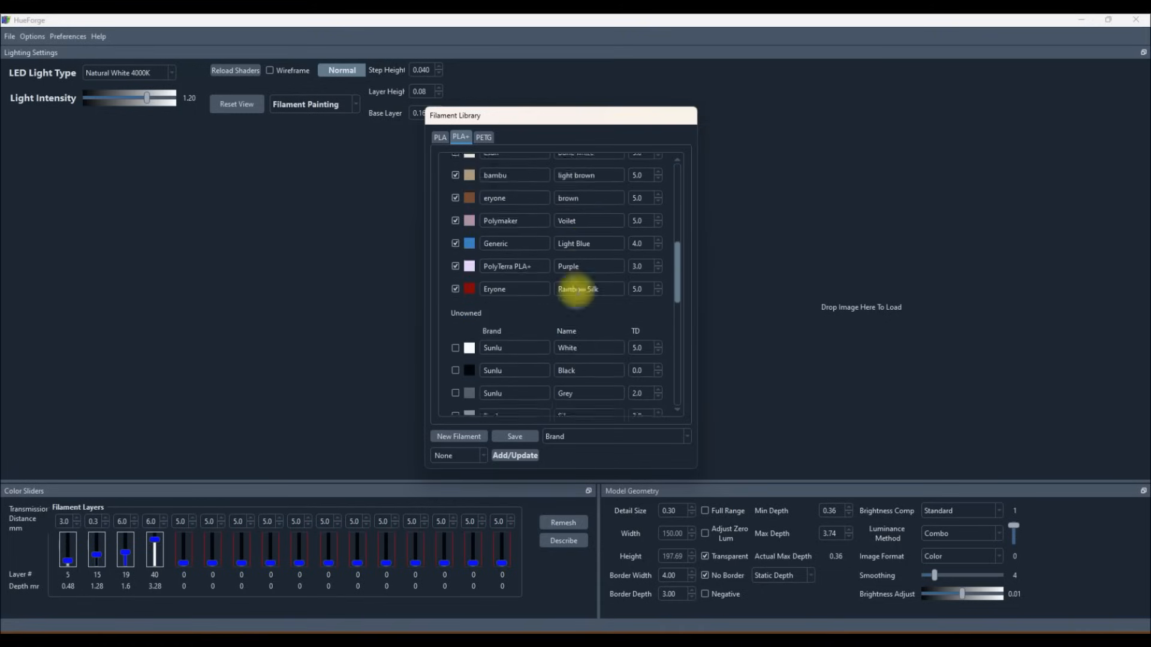
scroll(528, 296, "down", 3)
scroll(531, 326, "up", 5)
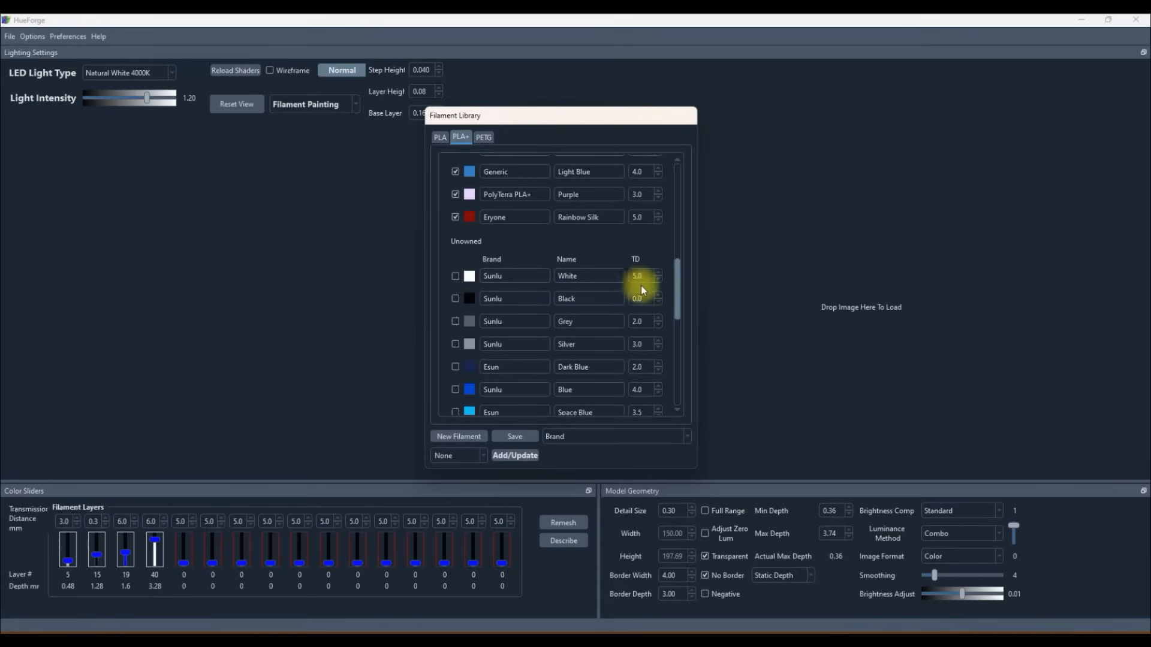
Set the TD of the unowned PLA+ filaments Sunlu Grey to 0.0 and Esun Dark Blue to 6.0.
scroll(642, 285, "down", 3)
double_click(638, 332)
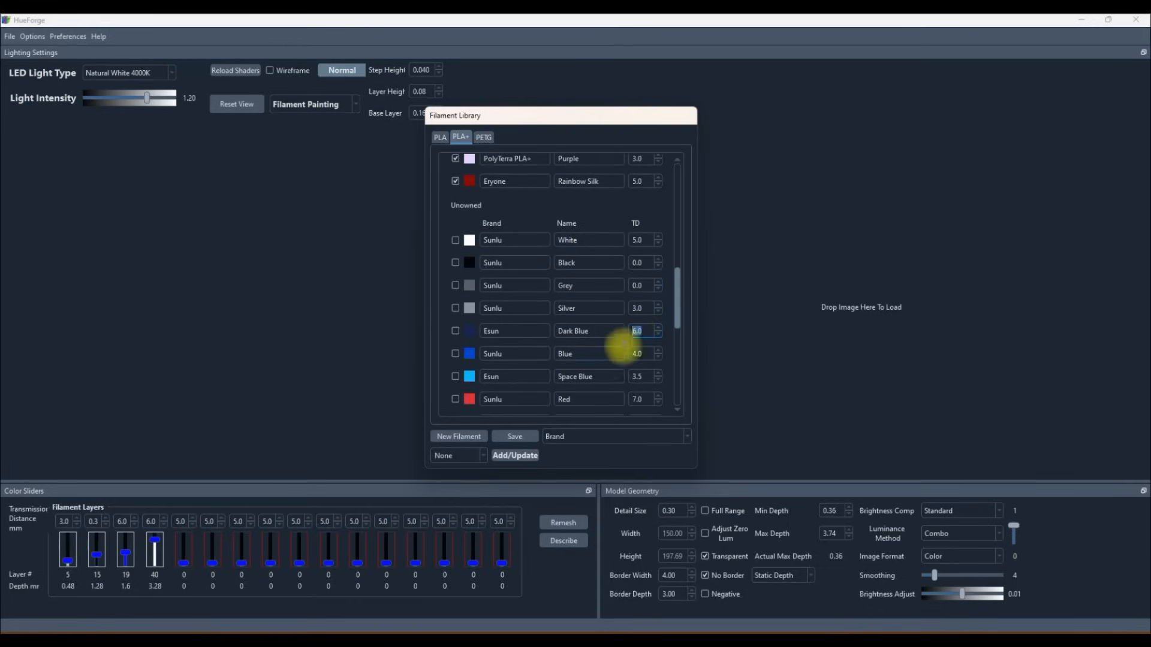
scroll(629, 342, "up", 1)
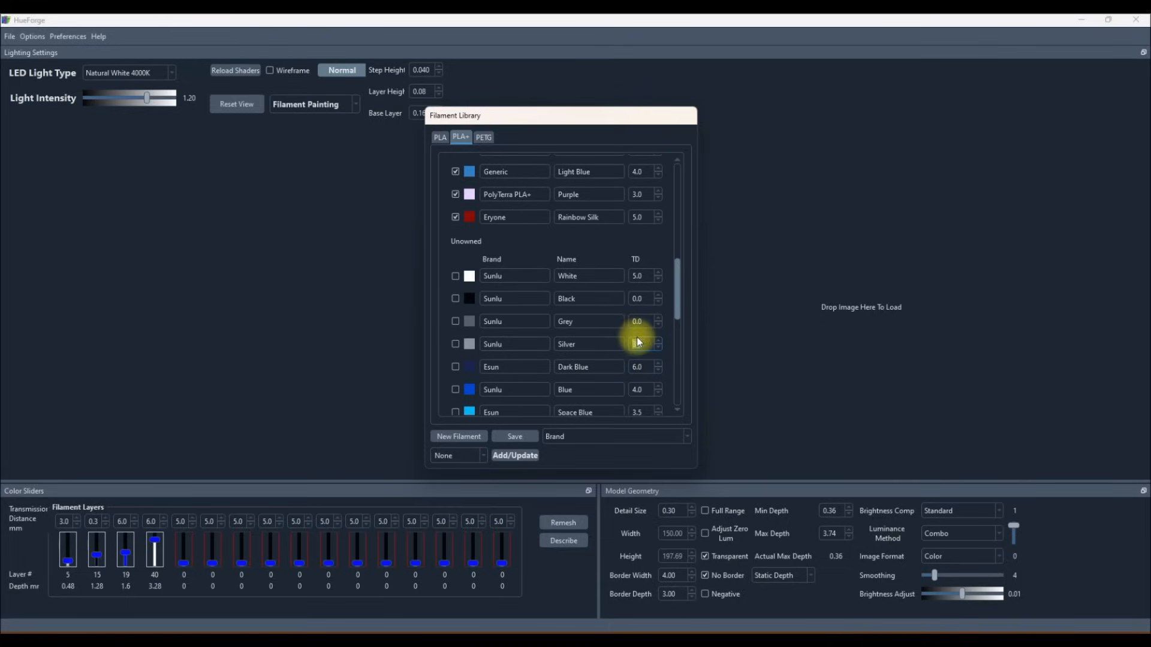
scroll(614, 263, "up", 4)
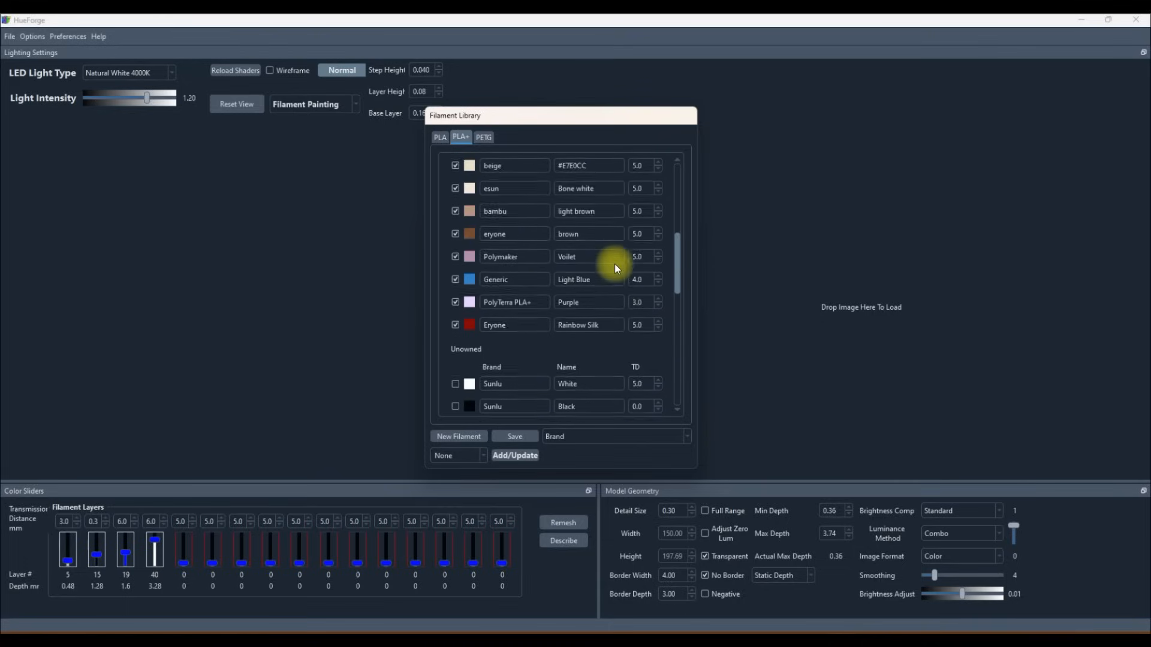
scroll(613, 264, "up", 1)
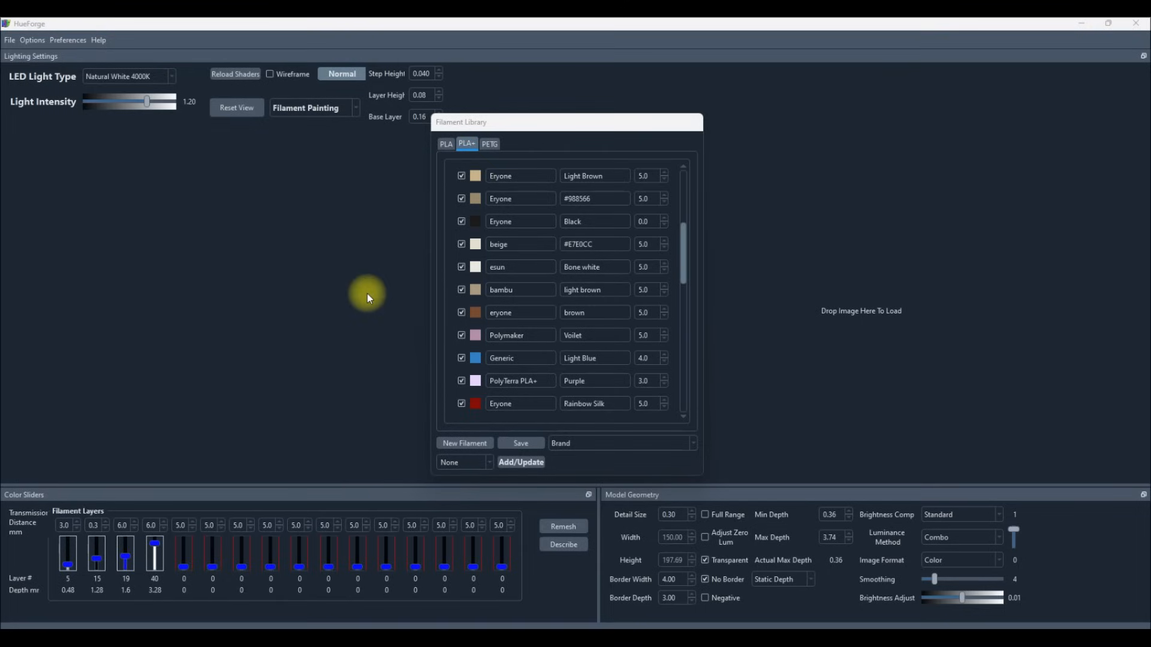
left_click(9, 40)
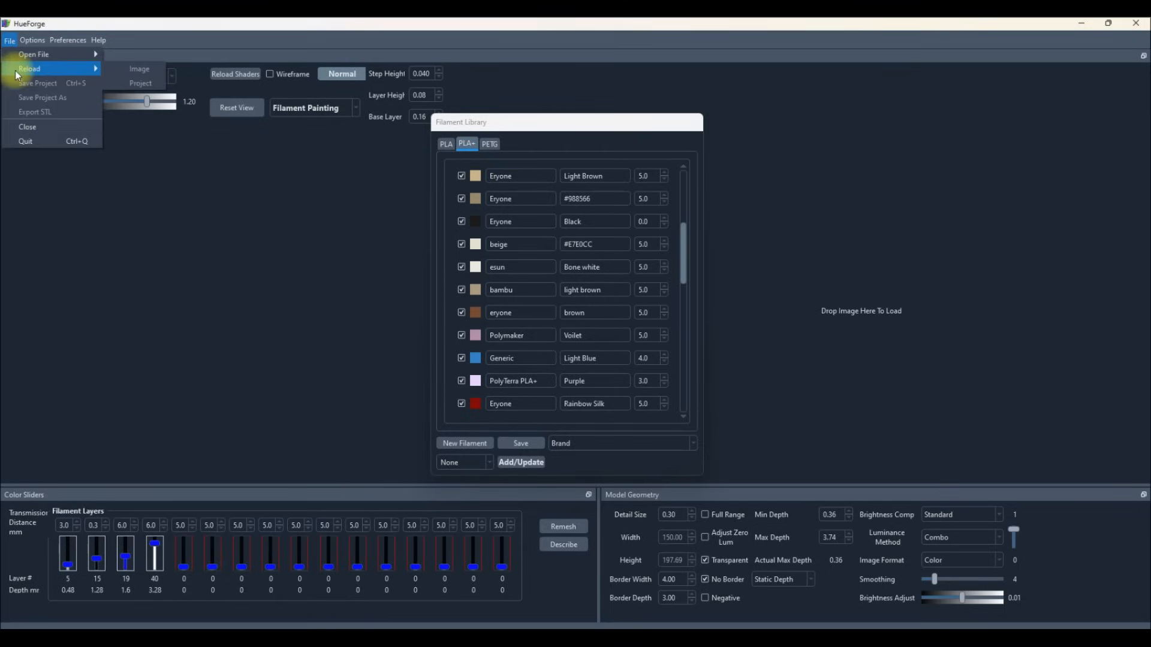
mouse_move(98, 40)
left_click(249, 322)
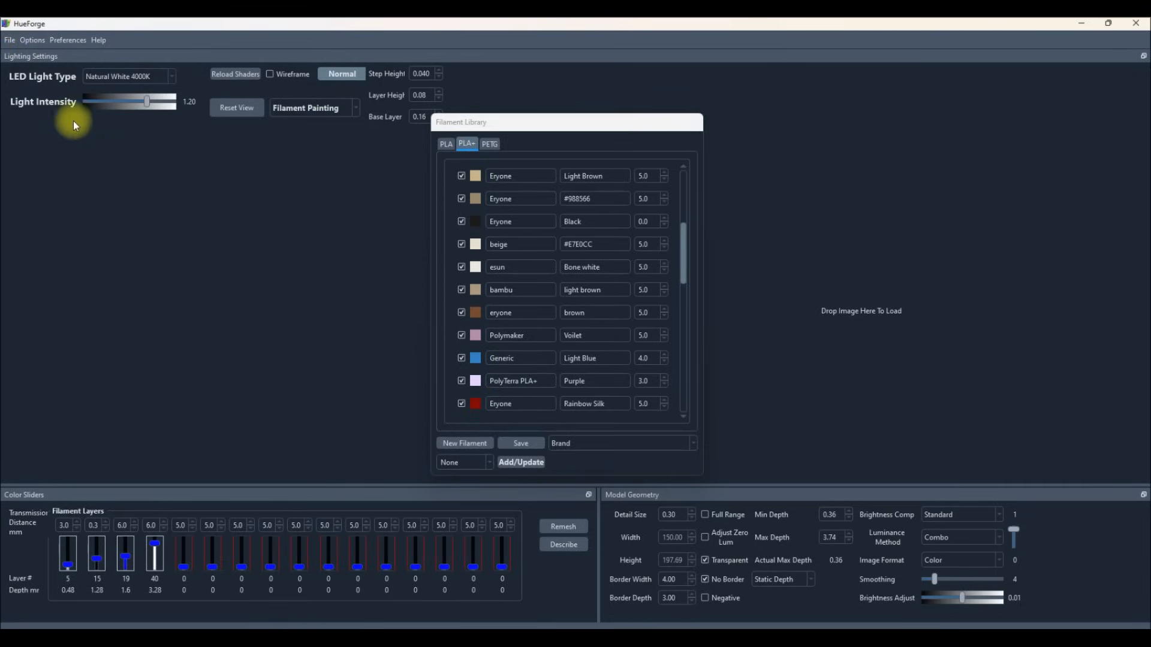
Start opening a project file and browse to the Tools folder inside the HueForge program folder.
left_click(10, 41)
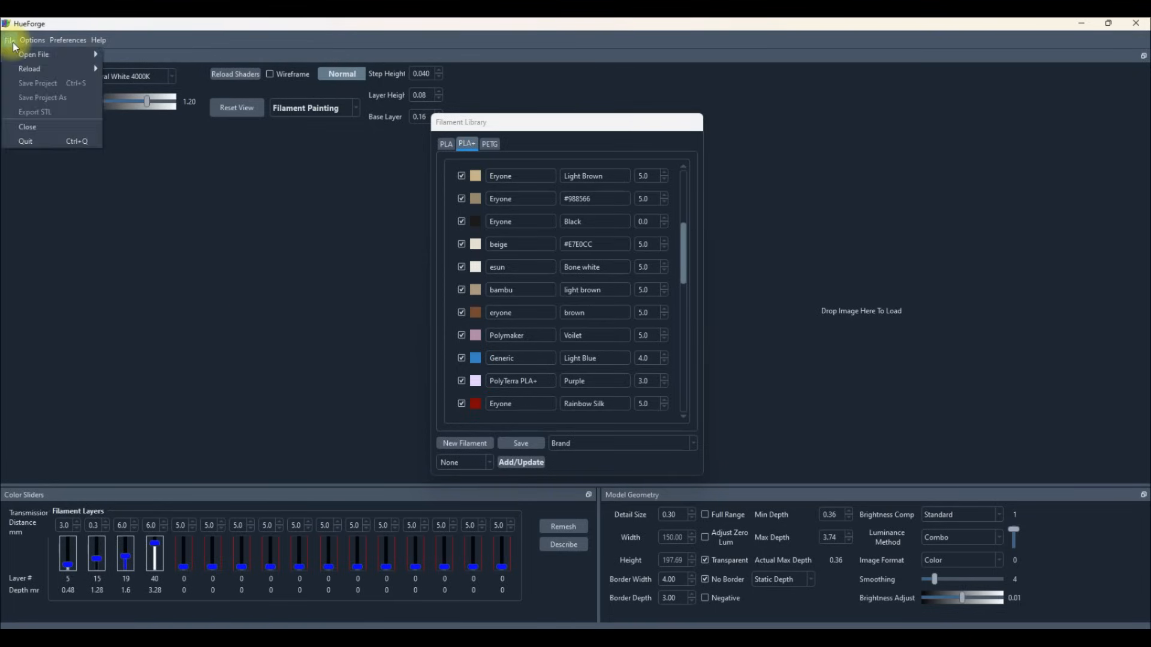
mouse_move(22, 57)
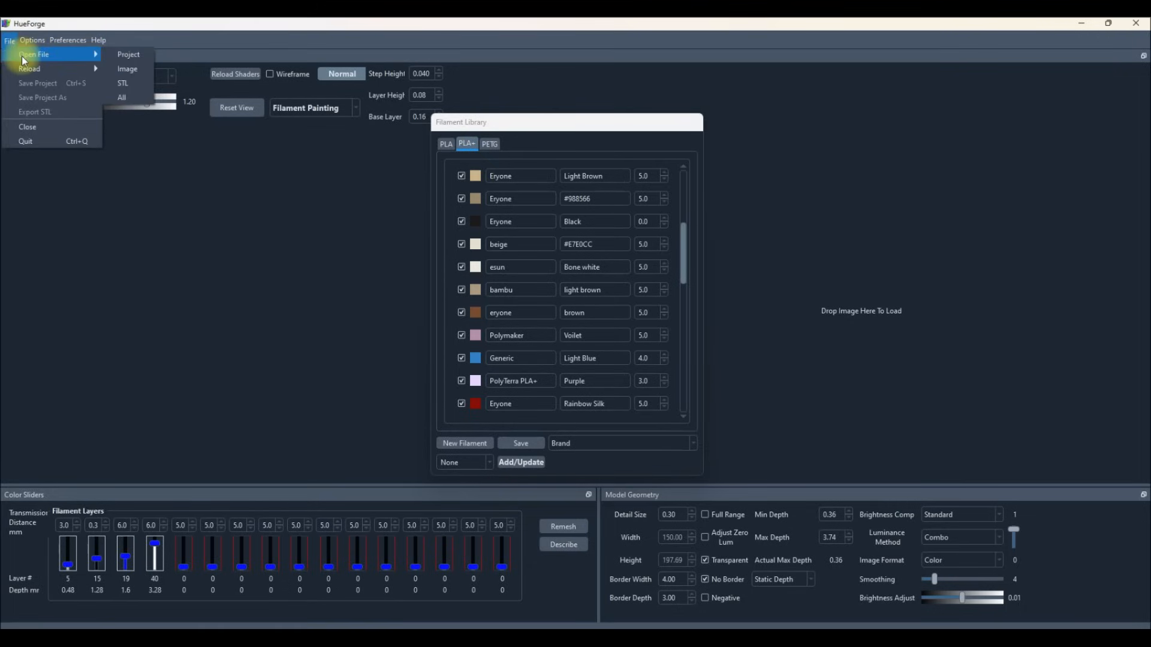
left_click(123, 59)
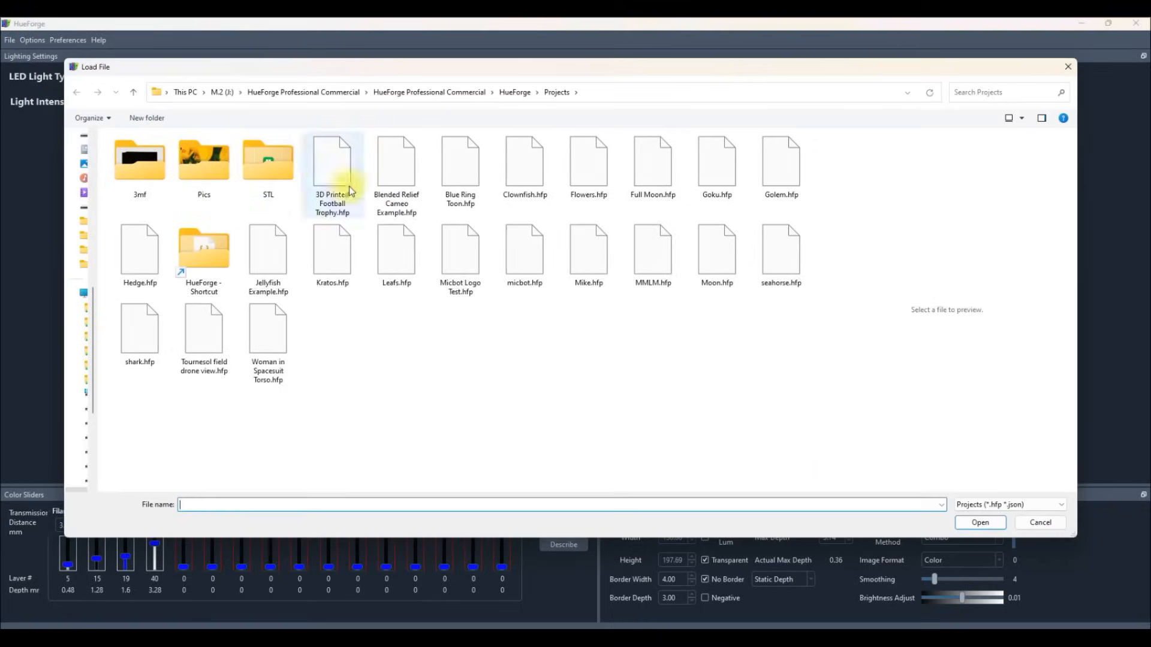
left_click(479, 92)
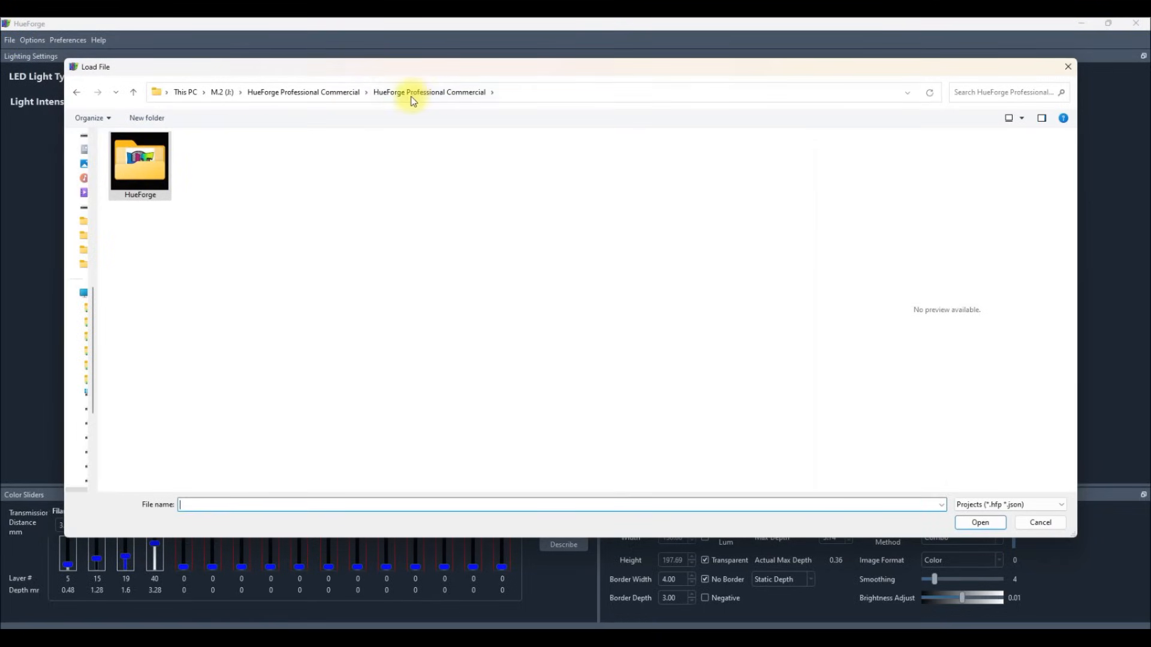
double_click(163, 166)
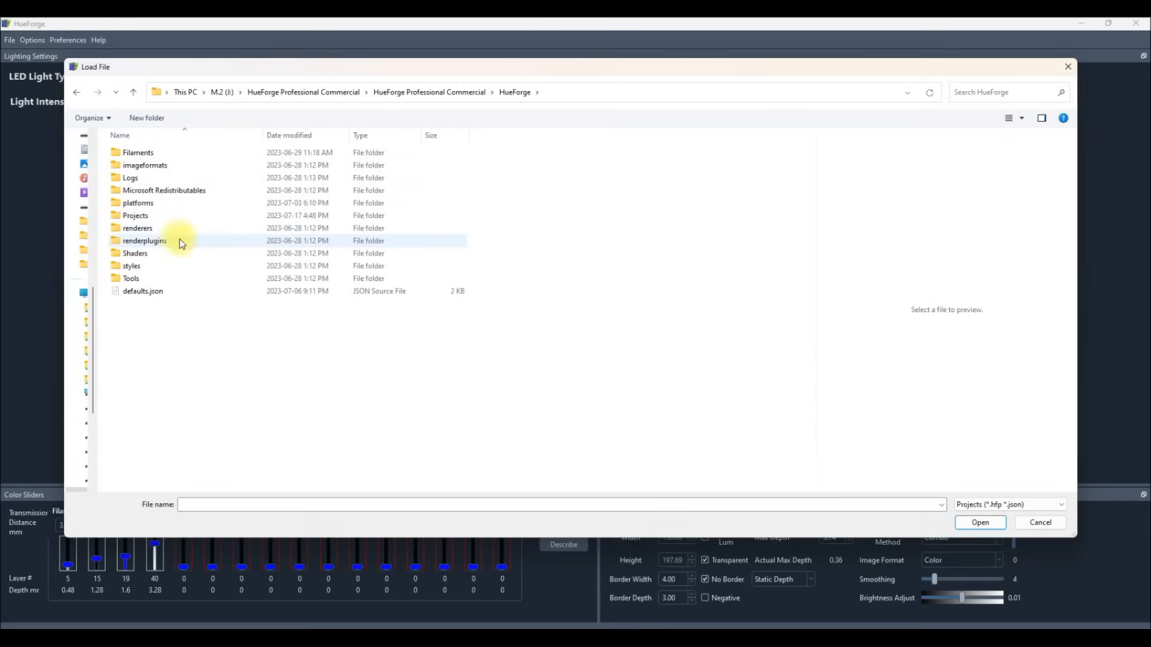
double_click(167, 277)
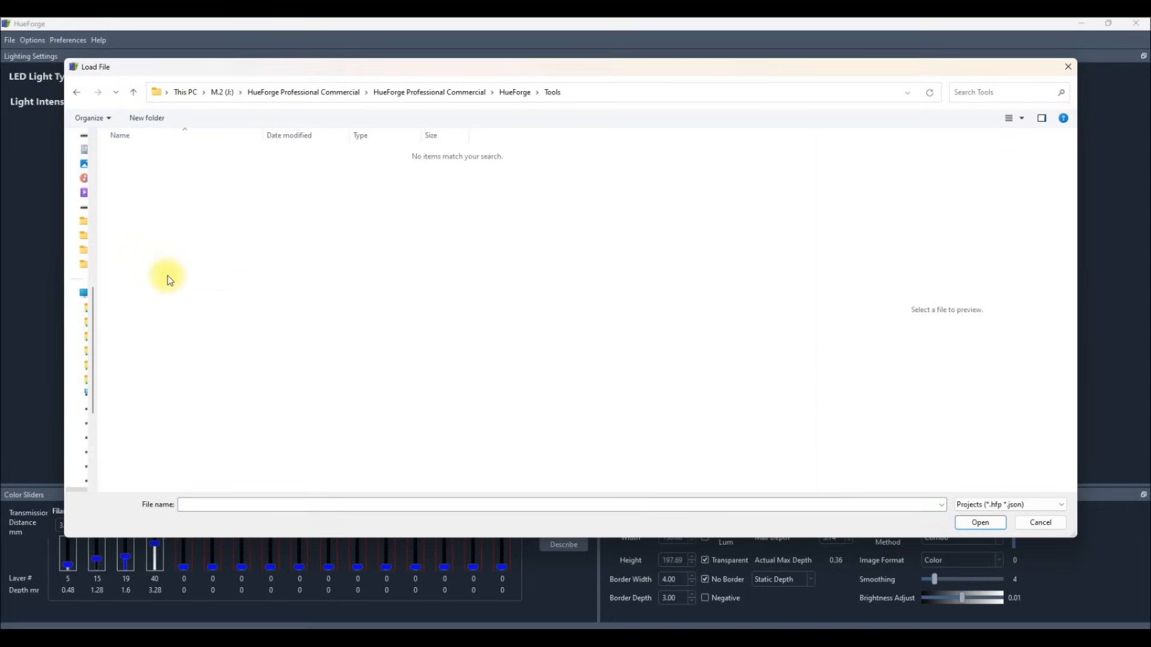
Show all supported file types in the Tools folder and load Transmission Disks.stl.
left_click(1013, 505)
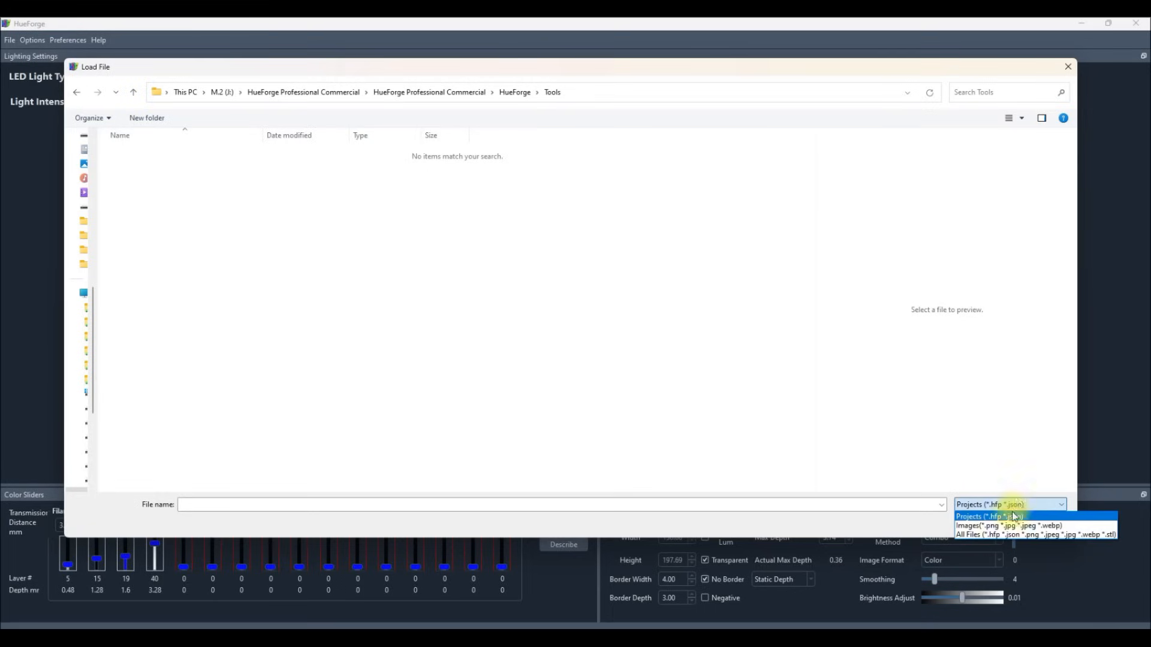
left_click(1002, 535)
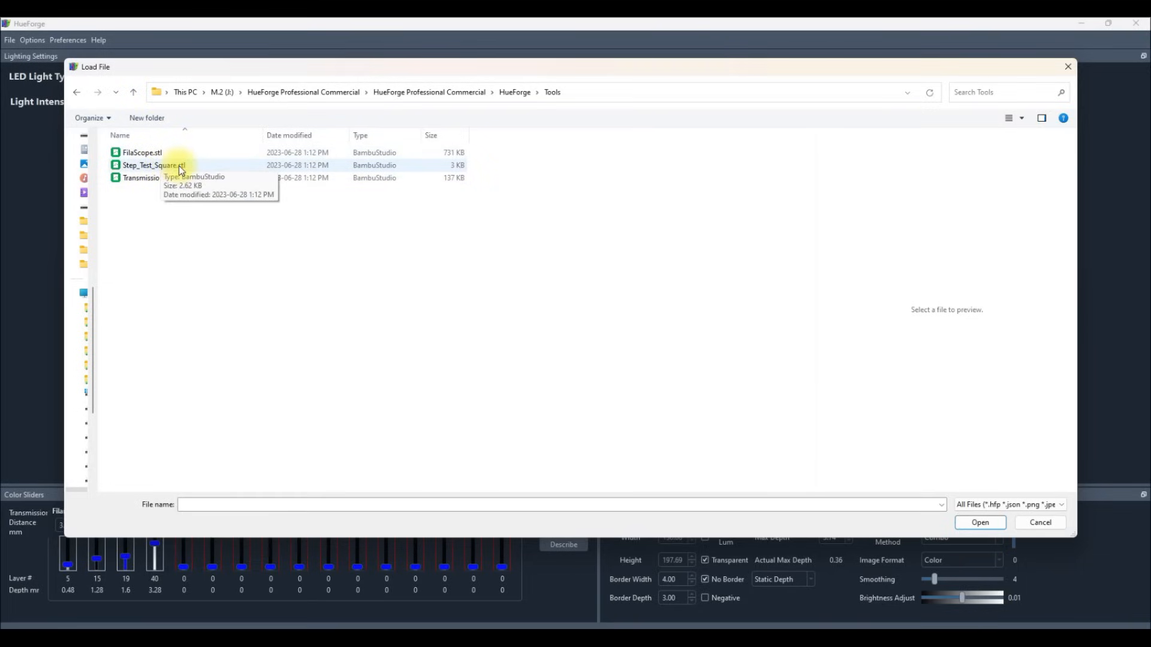
left_click(177, 183)
double_click(175, 182)
Move the floating Filament Library clear of the disks model and raise the fourth filament's color slider to layer 46.
left_click_drag(598, 126, 253, 121)
mouse_move(621, 236)
left_mouse_down()
mouse_move(346, 264)
mouse_move(578, 283)
mouse_move(620, 226)
mouse_move(621, 236)
left_mouse_up()
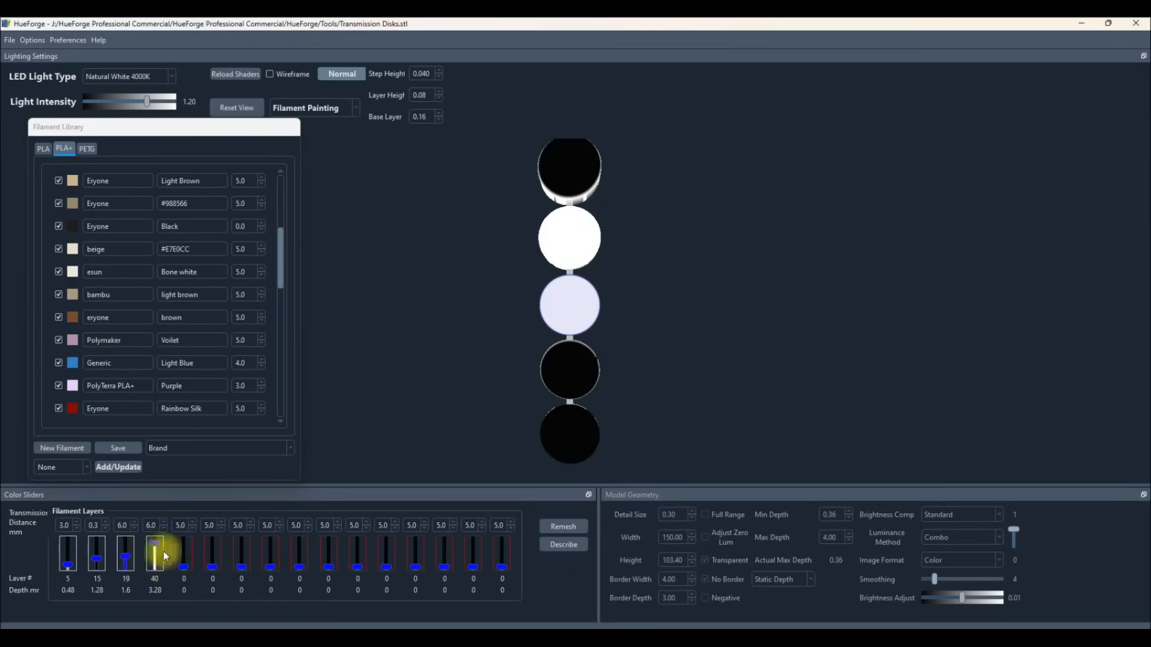
mouse_move(159, 544)
left_mouse_down()
mouse_move(161, 563)
mouse_move(160, 533)
left_mouse_up()
mouse_move(671, 340)
left_mouse_down()
mouse_move(563, 339)
mouse_move(654, 339)
left_mouse_up()
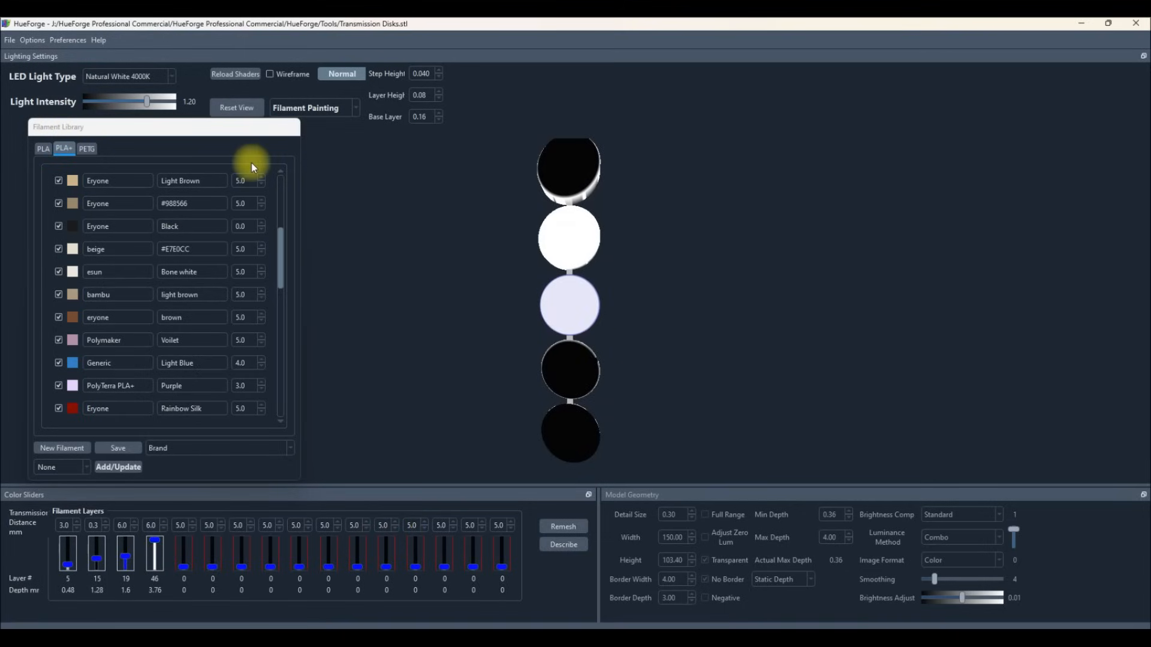
mouse_move(577, 433)
left_mouse_down()
mouse_move(602, 430)
mouse_move(632, 369)
mouse_move(552, 278)
mouse_move(599, 347)
mouse_move(577, 404)
mouse_move(600, 427)
mouse_move(590, 432)
left_mouse_up()
Raise the third filament's color slider to layer 25 and the fourth filament's transmission distance to about 10.
left_click_drag(128, 554, 121, 550)
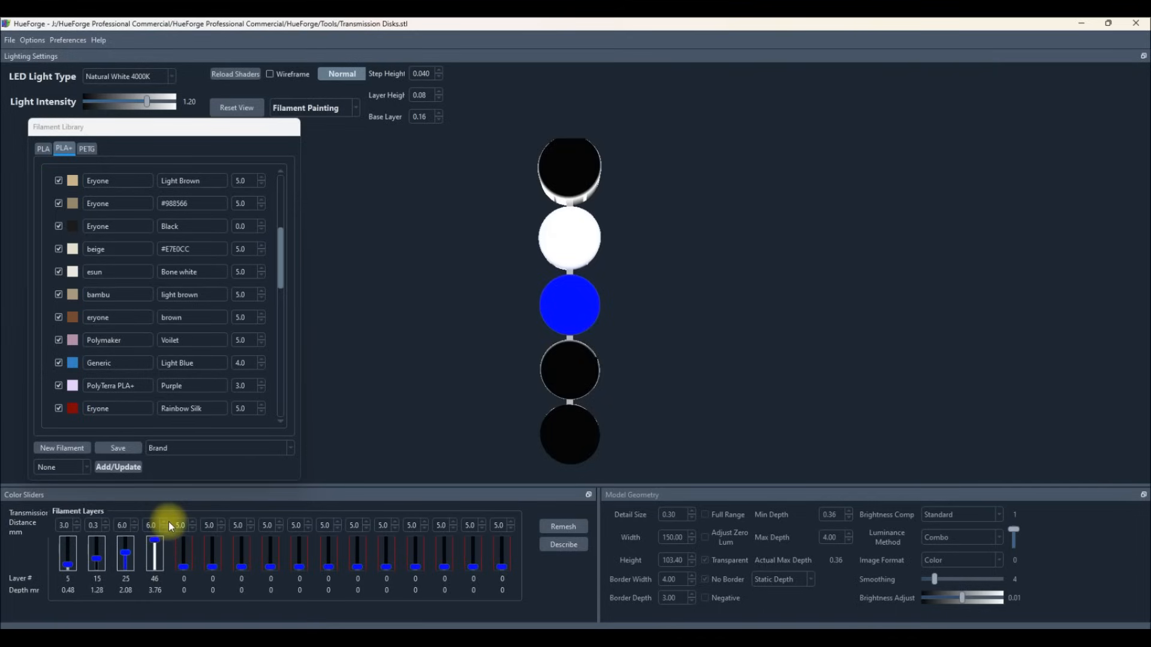
scroll(165, 522, "up", 2)
left_click(550, 304)
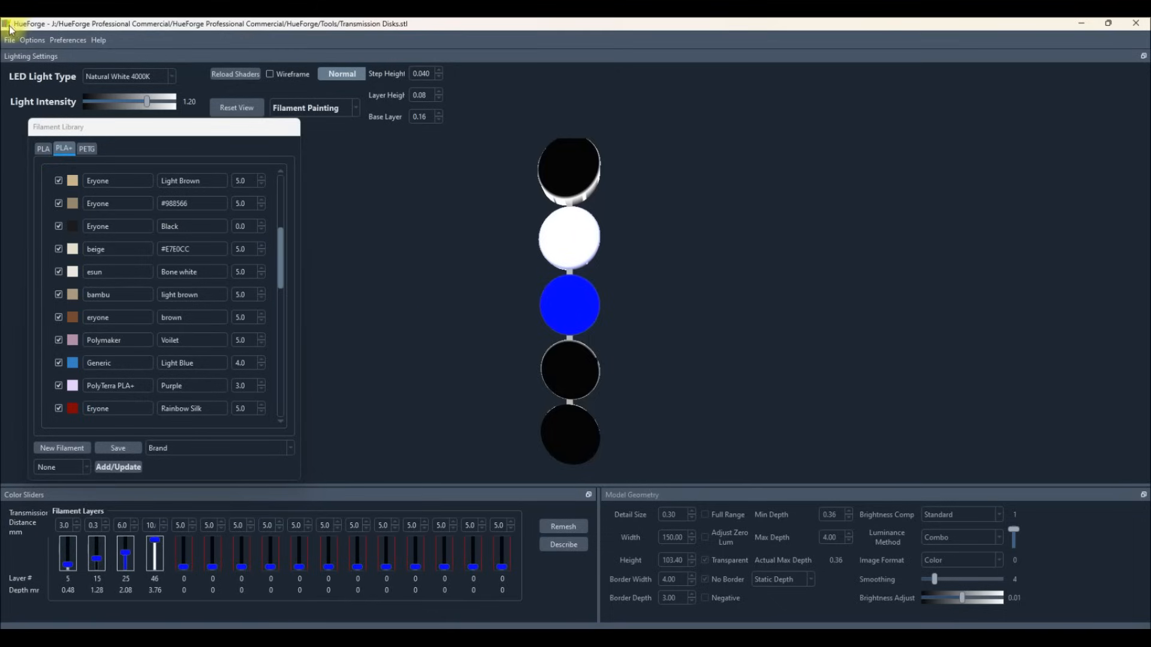
Load the STL file FilaScope.stl from HueForge's Tools folder and inspect the model.
left_click(33, 41)
left_click(9, 41)
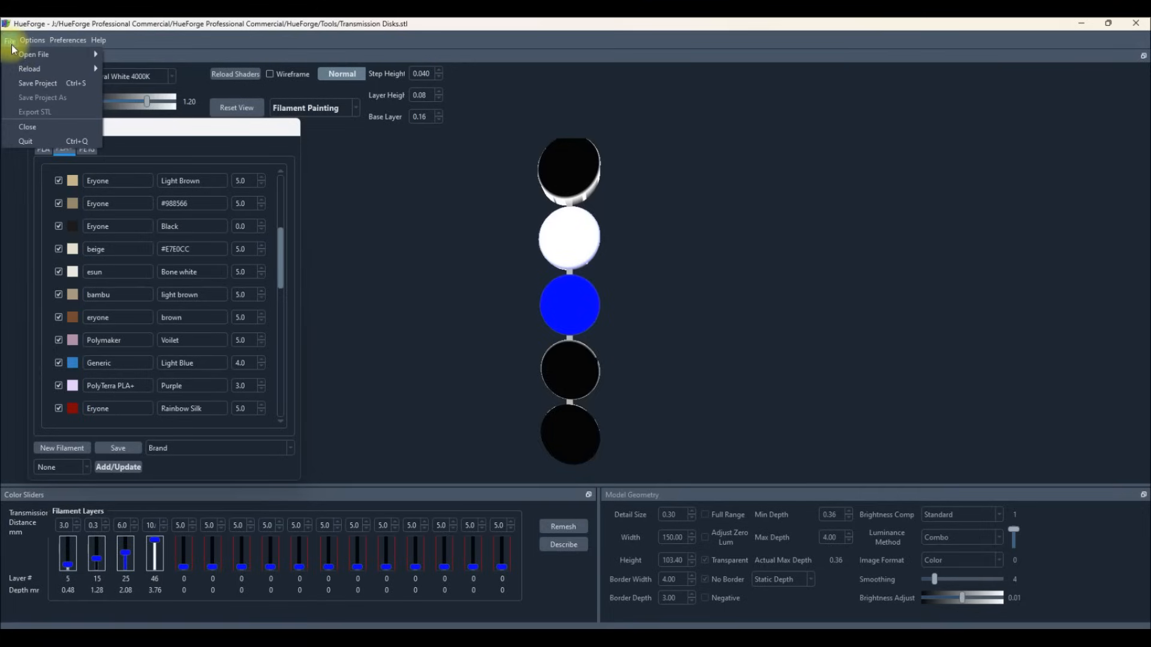
mouse_move(77, 55)
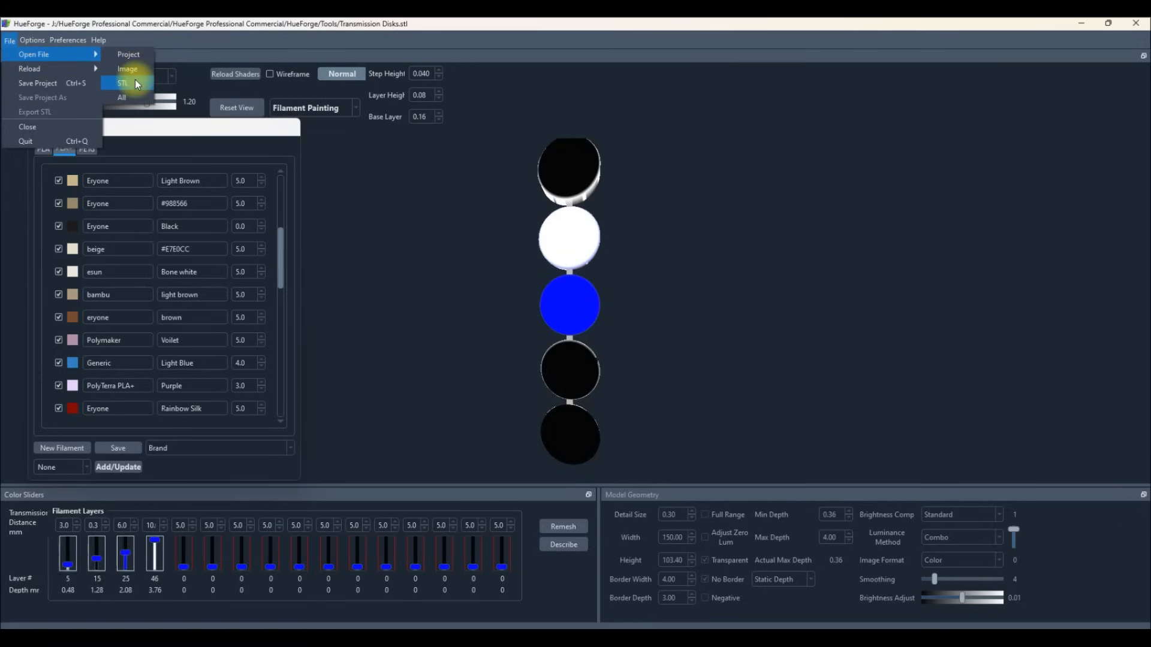
left_click(135, 80)
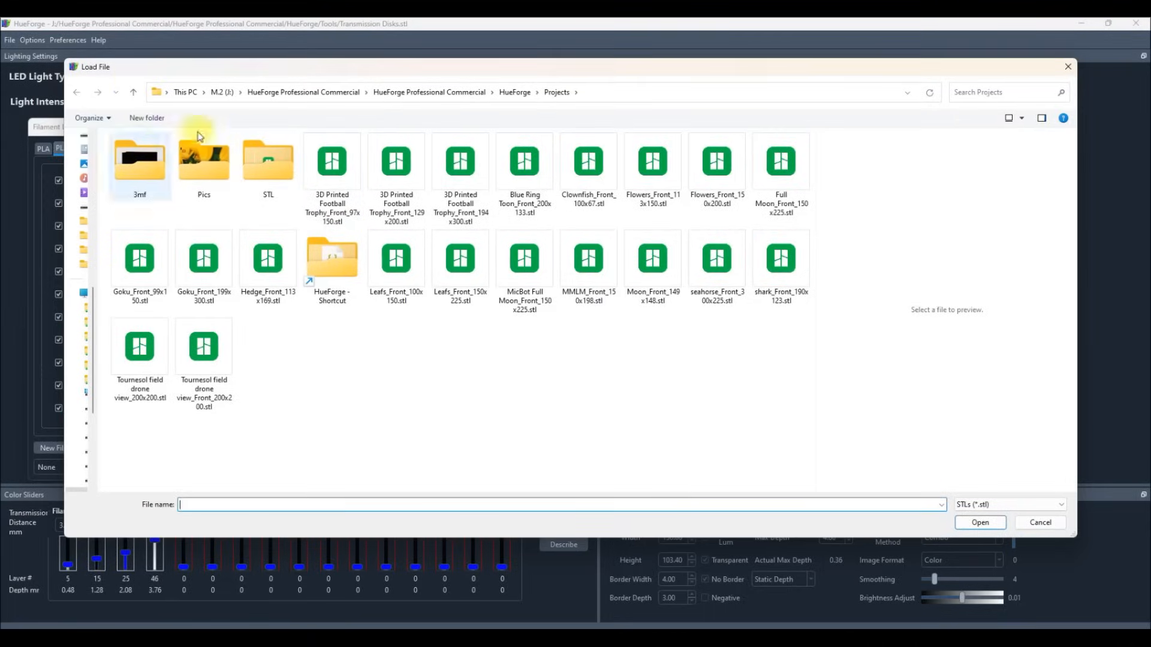
left_click(514, 92)
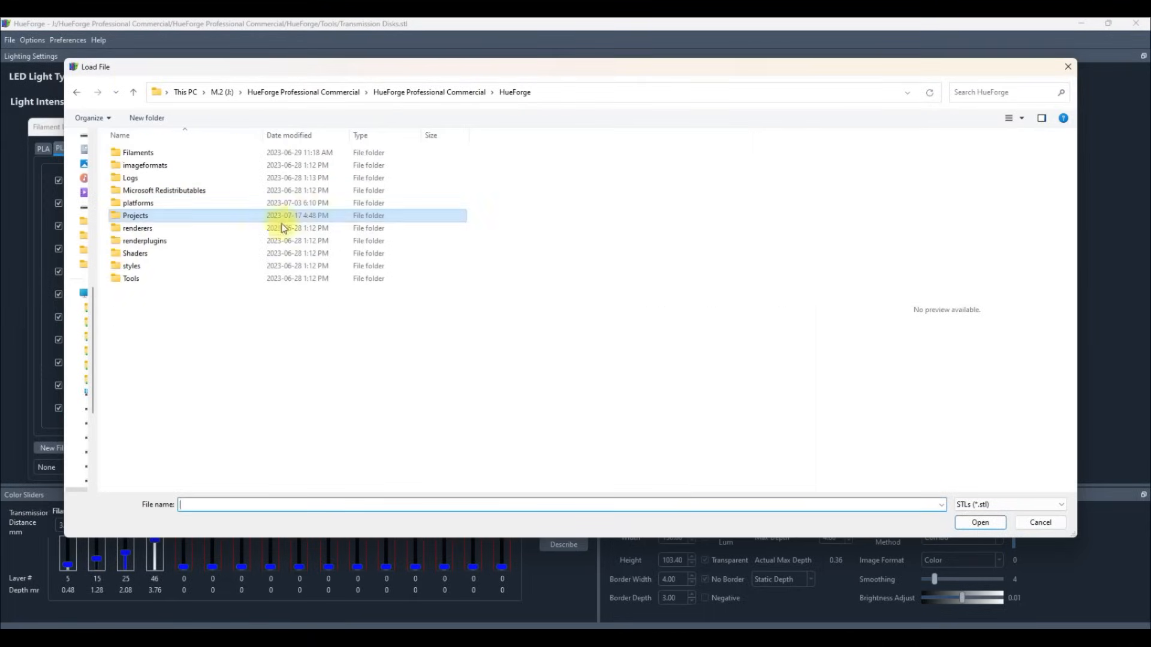
double_click(138, 279)
left_click(139, 153)
double_click(139, 153)
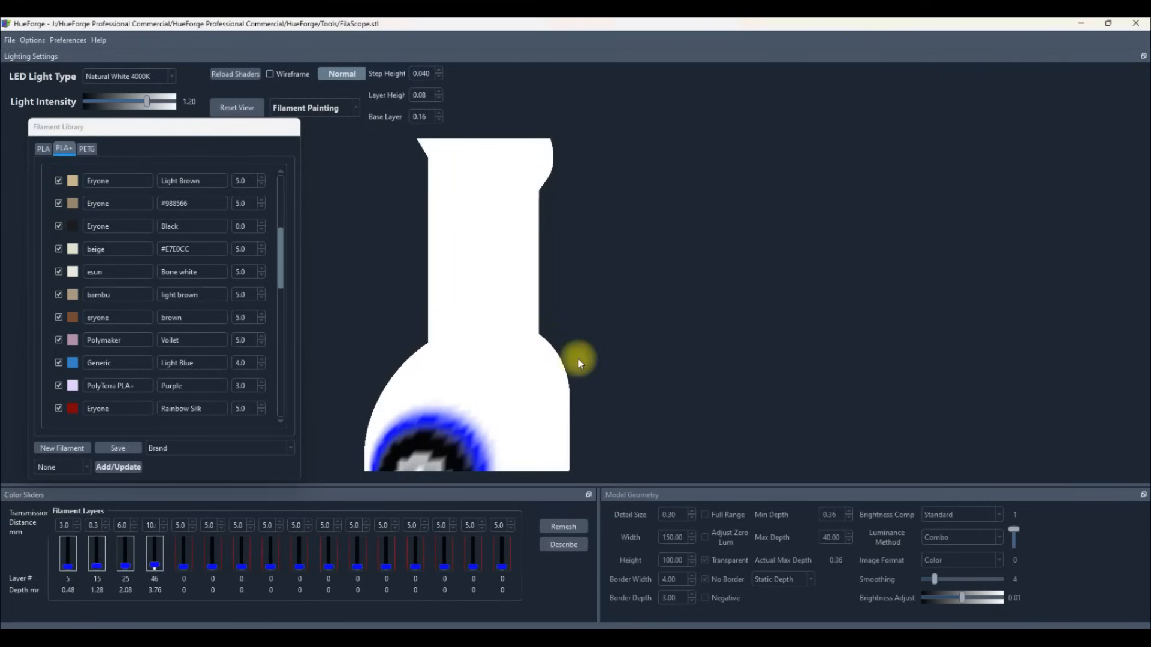
left_click_drag(488, 352, 530, 389)
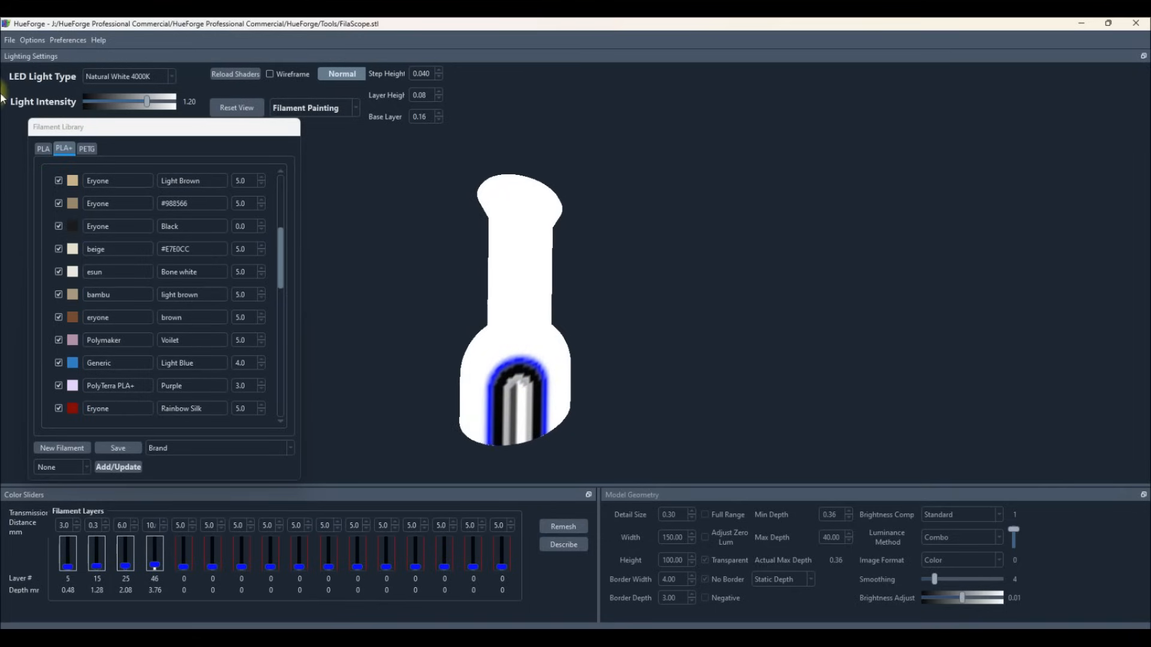
Load the STL file Step_Test_Square.stl from HueForge's Tools folder.
left_click(21, 41)
mouse_move(13, 43)
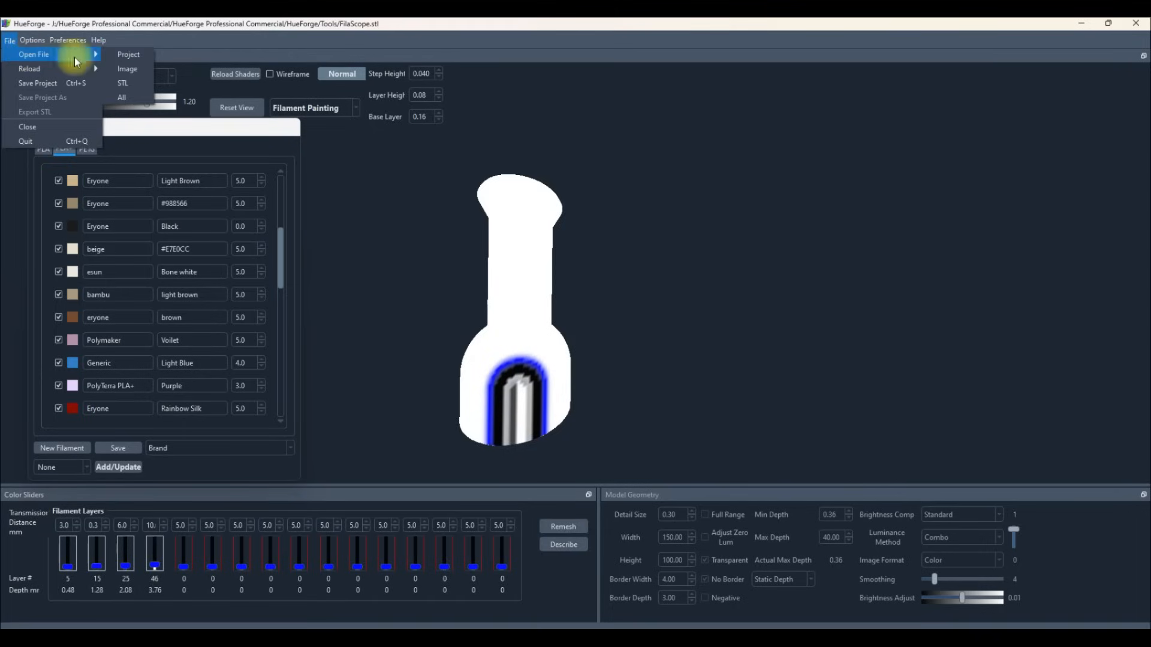
left_click(135, 83)
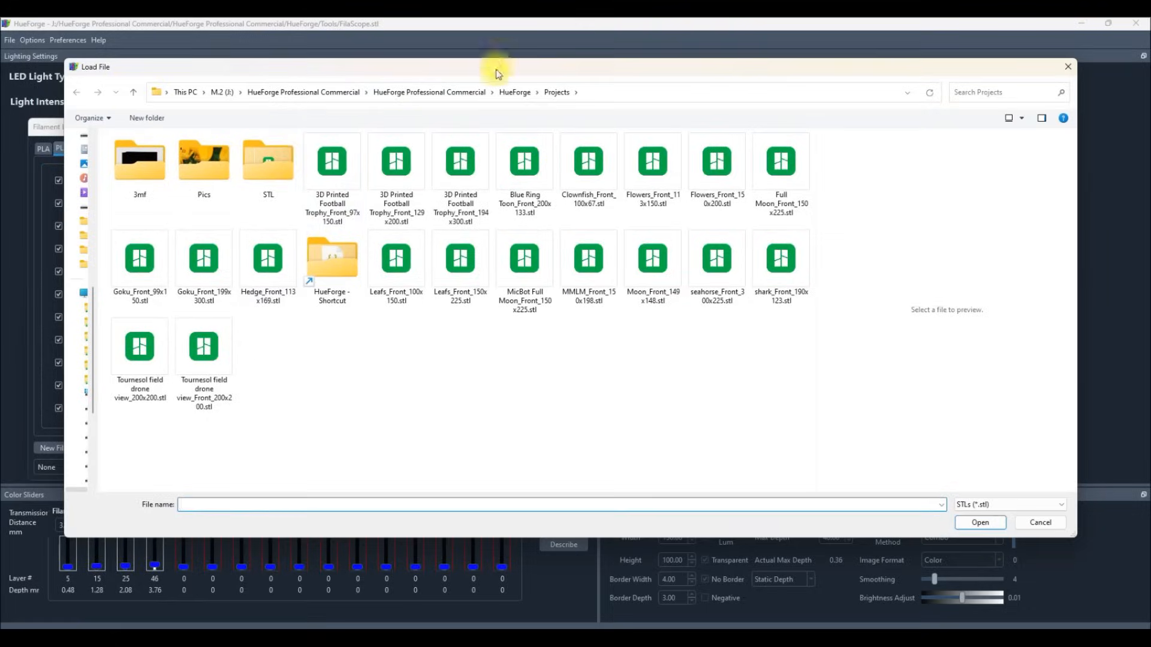
left_click(503, 93)
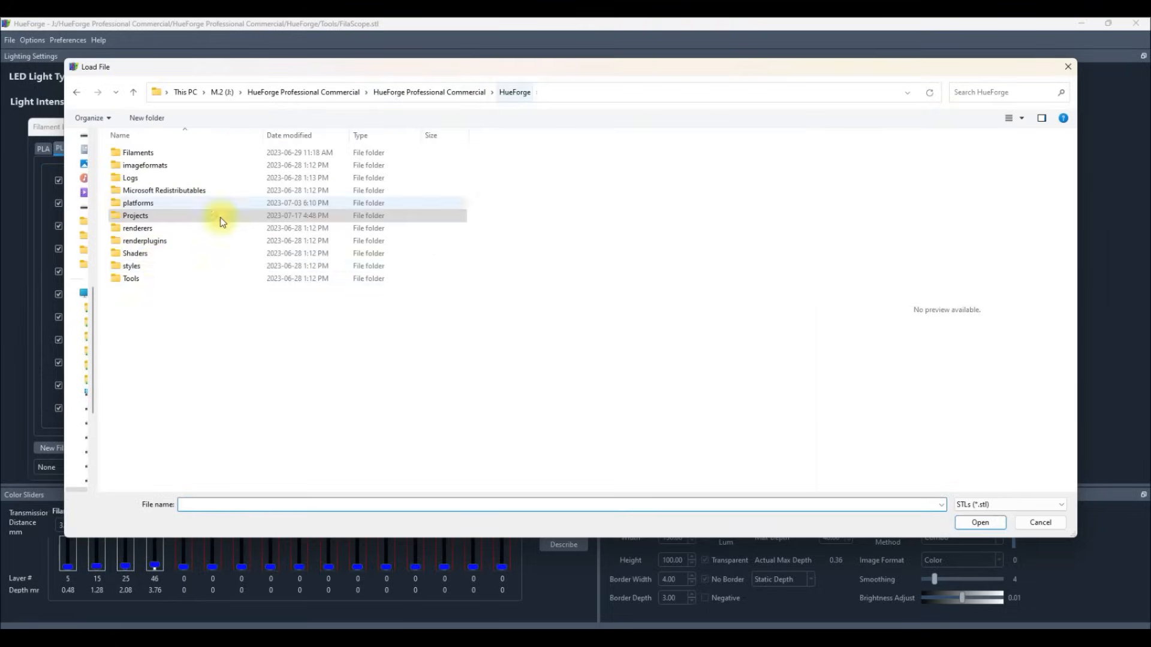
double_click(136, 268)
key("alt+Left")
double_click(151, 282)
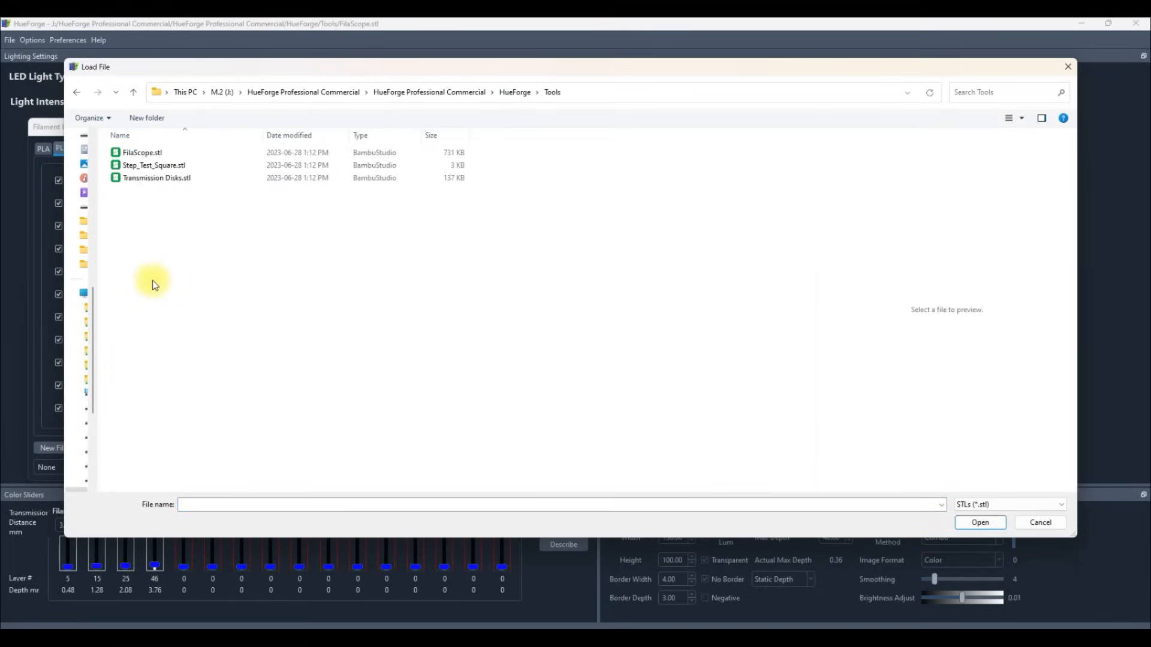
left_click(201, 170)
double_click(201, 172)
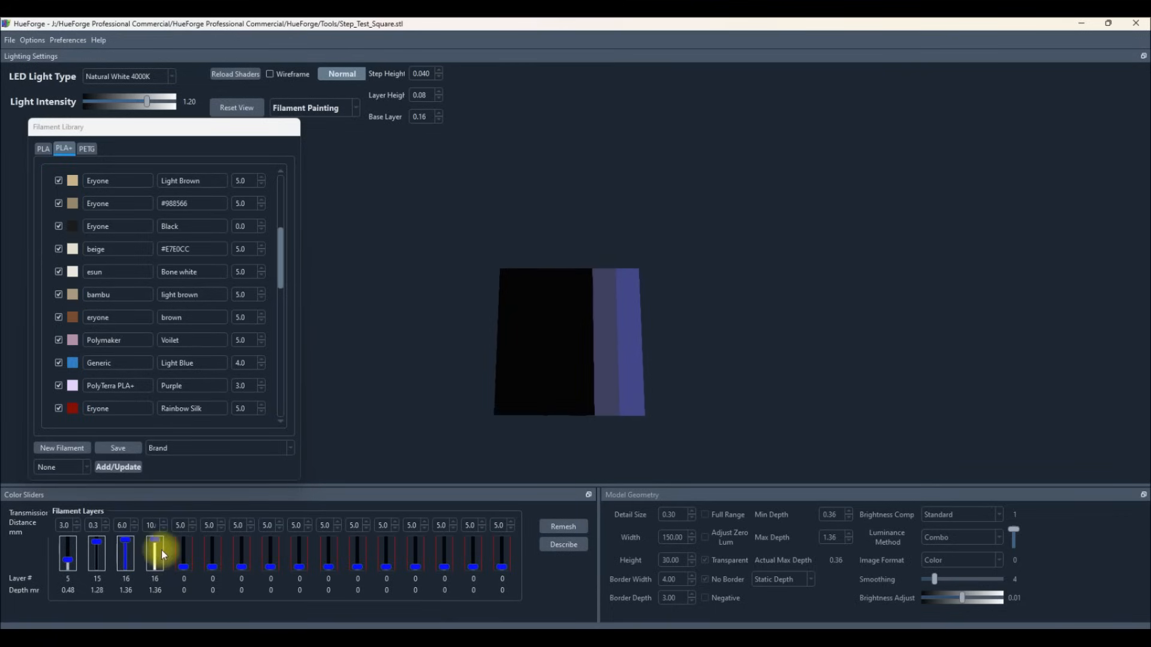
Lower the third filament's color slider to layer 13 and raise its transmission distance to about 11.
mouse_move(125, 542)
left_mouse_down()
mouse_move(123, 559)
mouse_move(121, 547)
left_mouse_up()
left_click(135, 523)
left_click(135, 523)
left_click(134, 522)
left_click(135, 522)
left_click(135, 522)
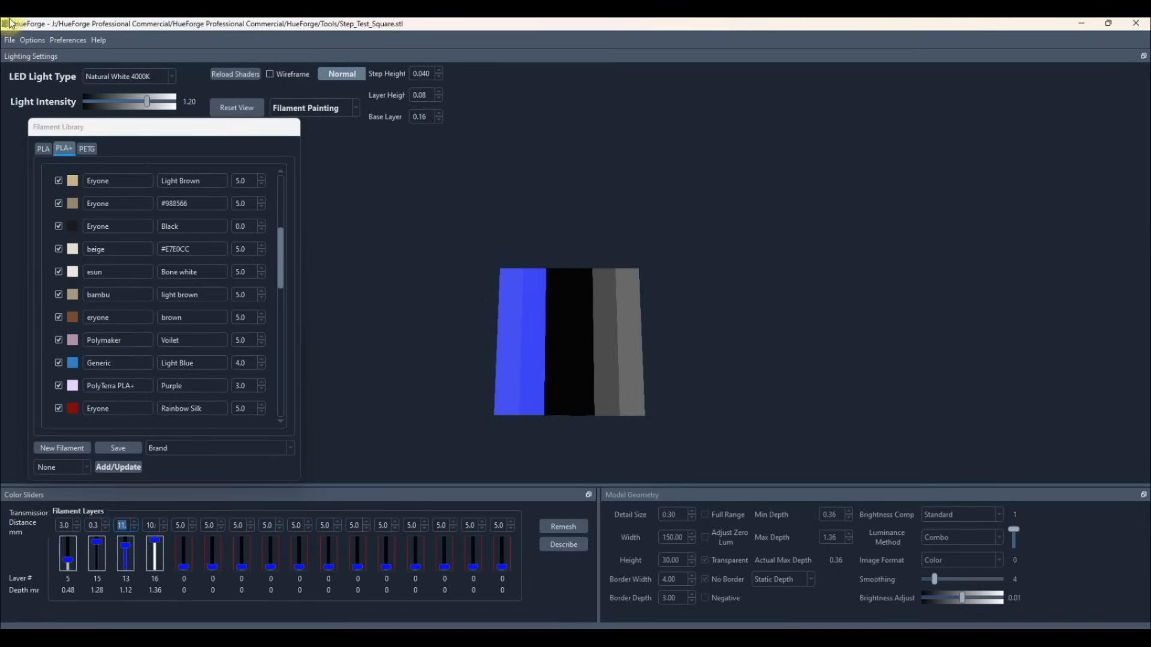
Close the loaded model, undock the Filament Library and move it to the middle of the workspace.
left_click(16, 44)
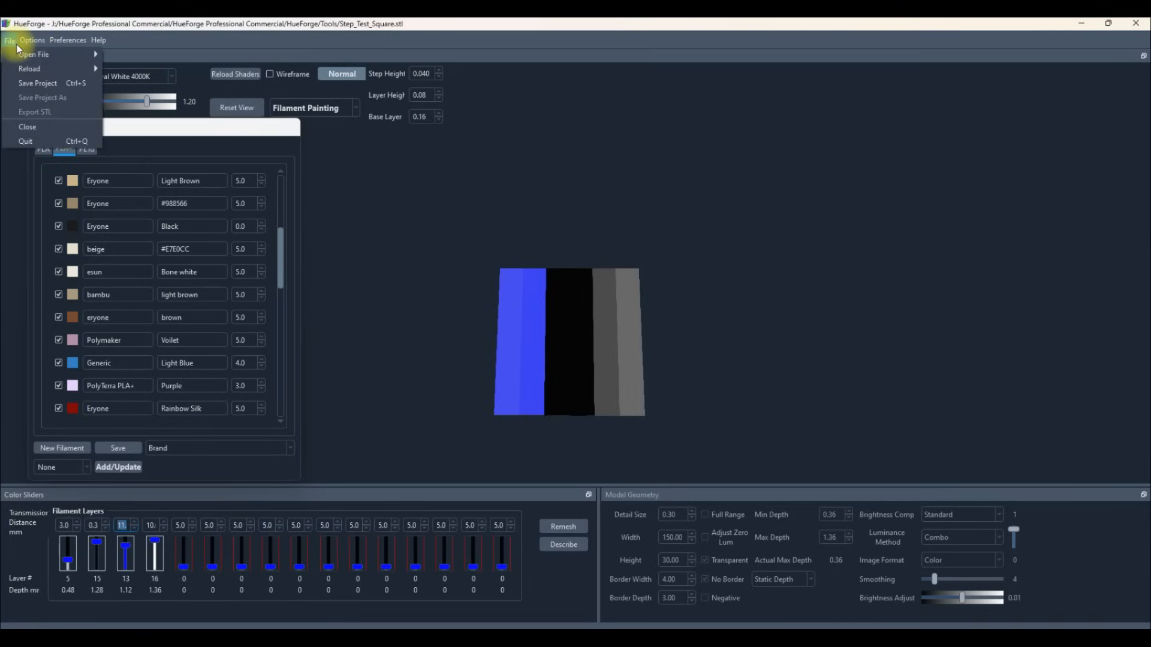
left_click(45, 126)
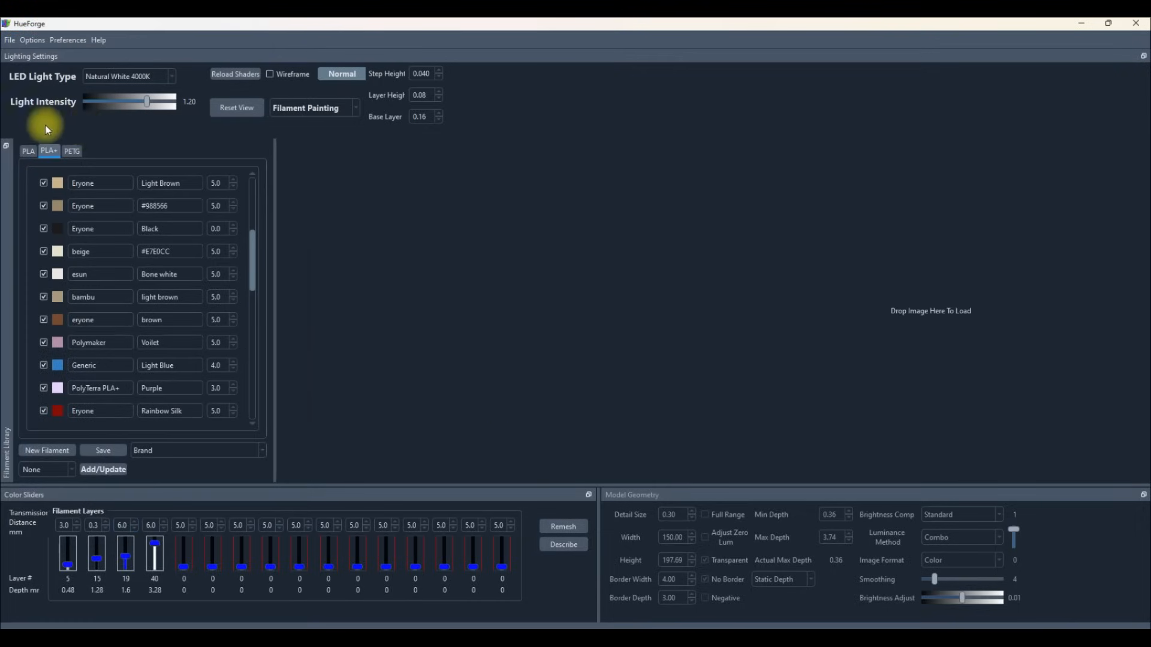
left_click(5, 148)
left_click_drag(201, 124, 530, 105)
Browse the PLA+ filament list and review the available sort criteria, keeping Brand selected.
scroll(503, 257, "up", 5)
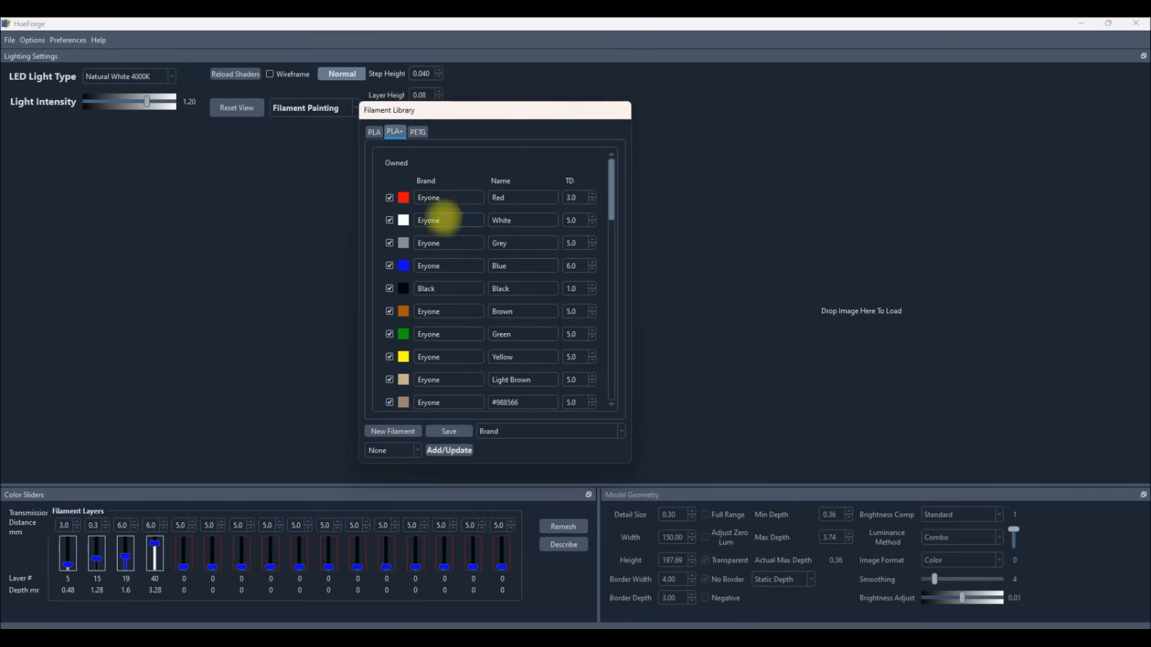
scroll(421, 267, "down", 5)
scroll(429, 286, "down", 5)
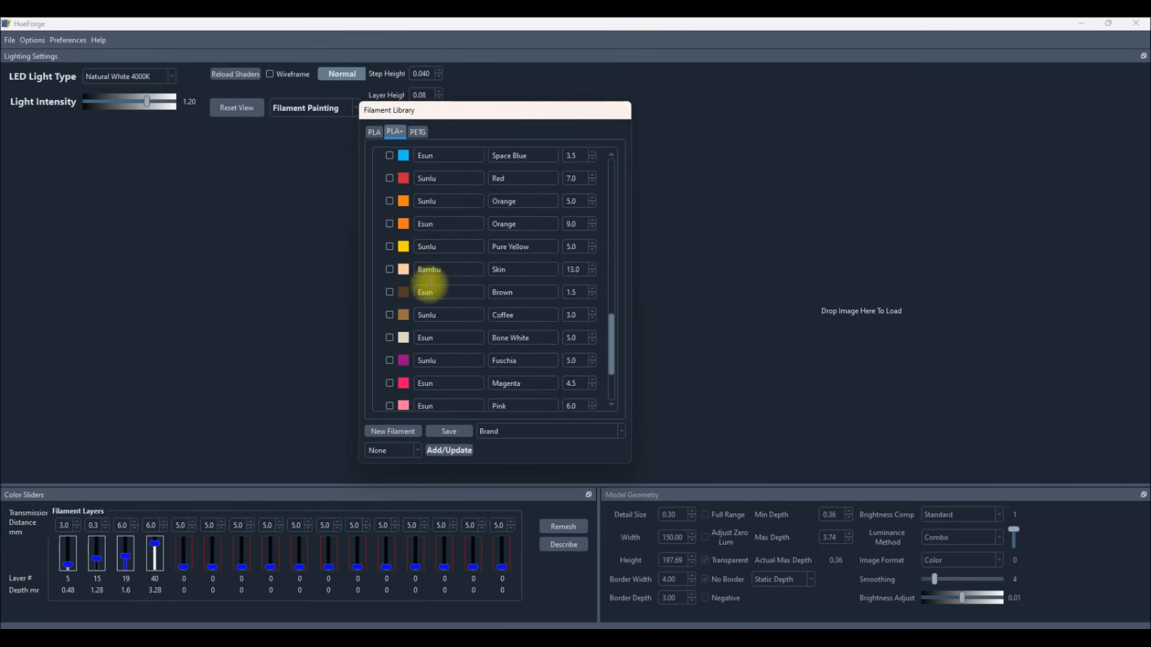
scroll(420, 333, "up", 8)
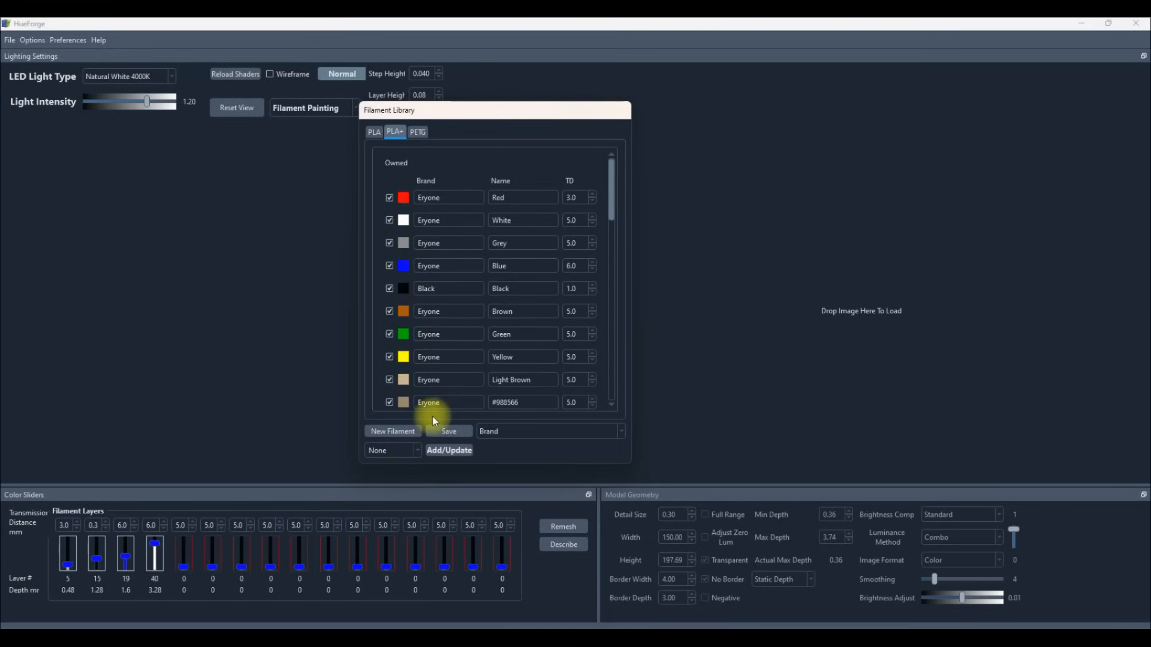
left_click(547, 433)
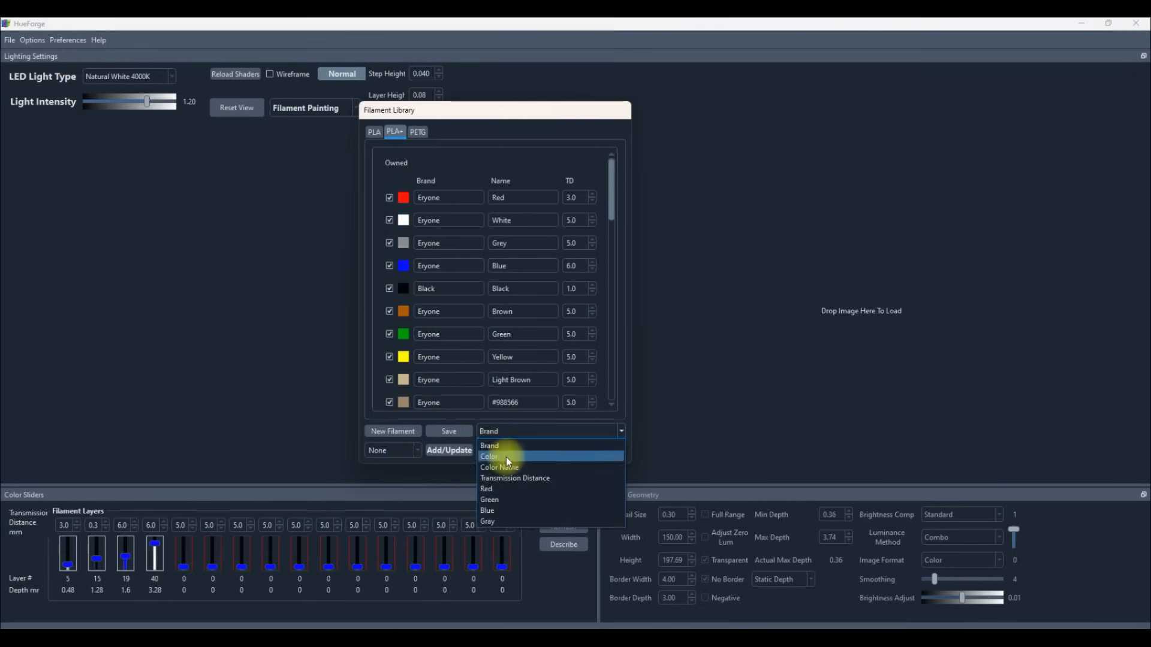
left_click(488, 444)
left_click(504, 433)
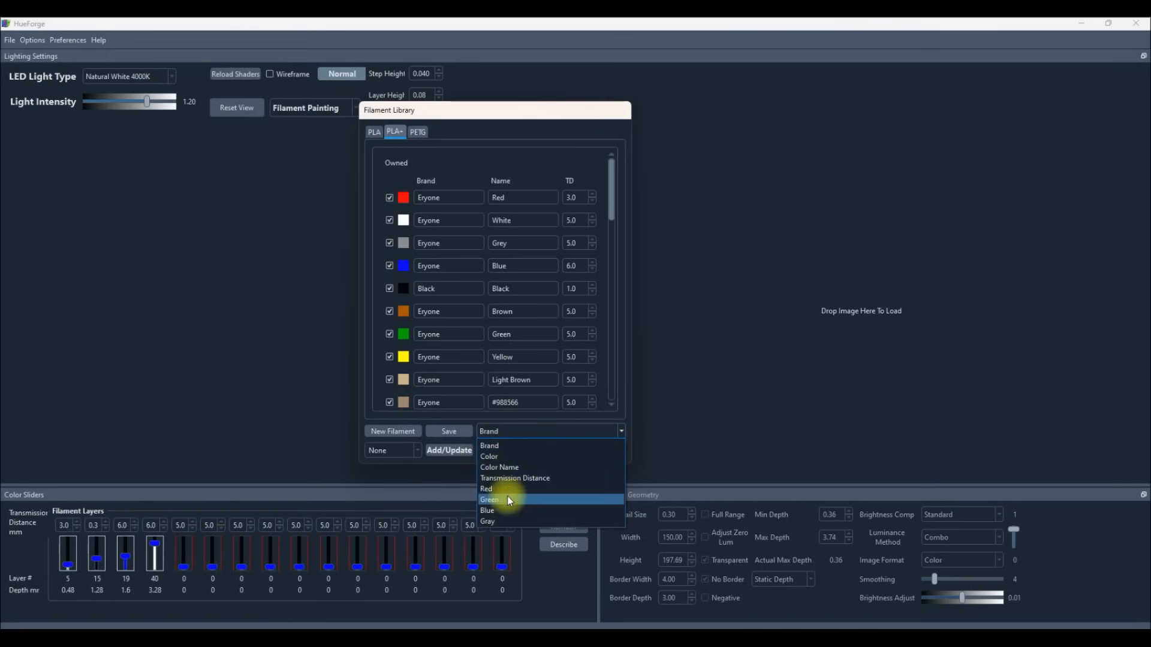
left_click(513, 430)
Start a new filament, sample a screen color's hex code with the foreground picker in Colour Contrast Analyser, and close the analyser.
left_click(387, 433)
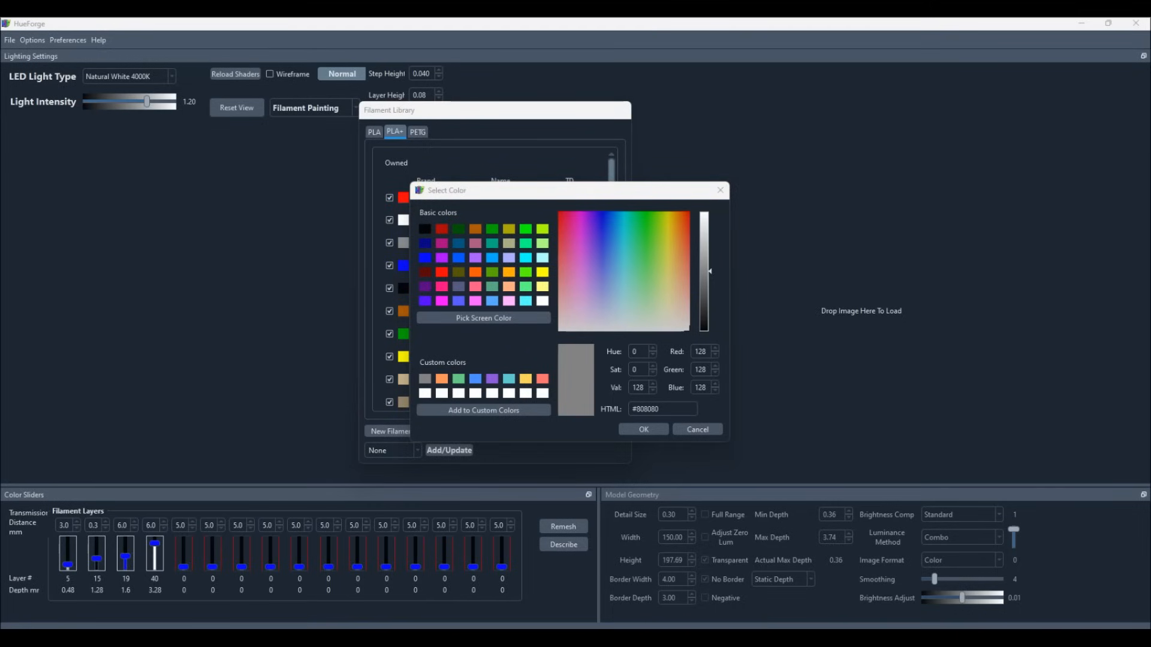
left_click_drag(506, 68, 914, 65)
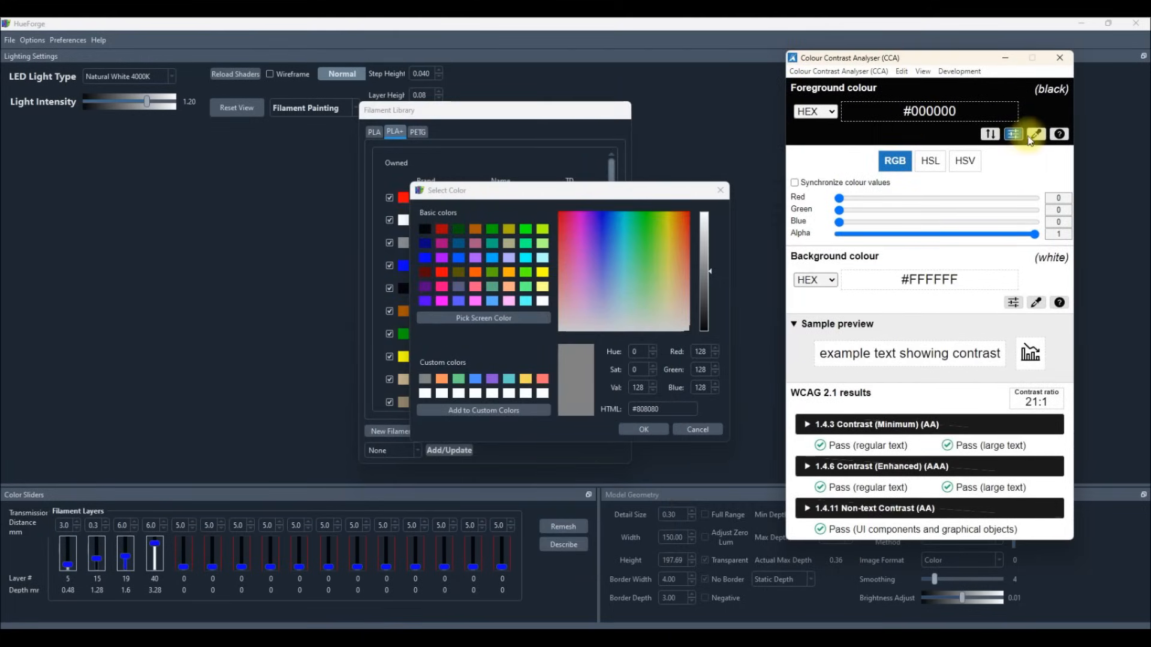
left_click(1036, 134)
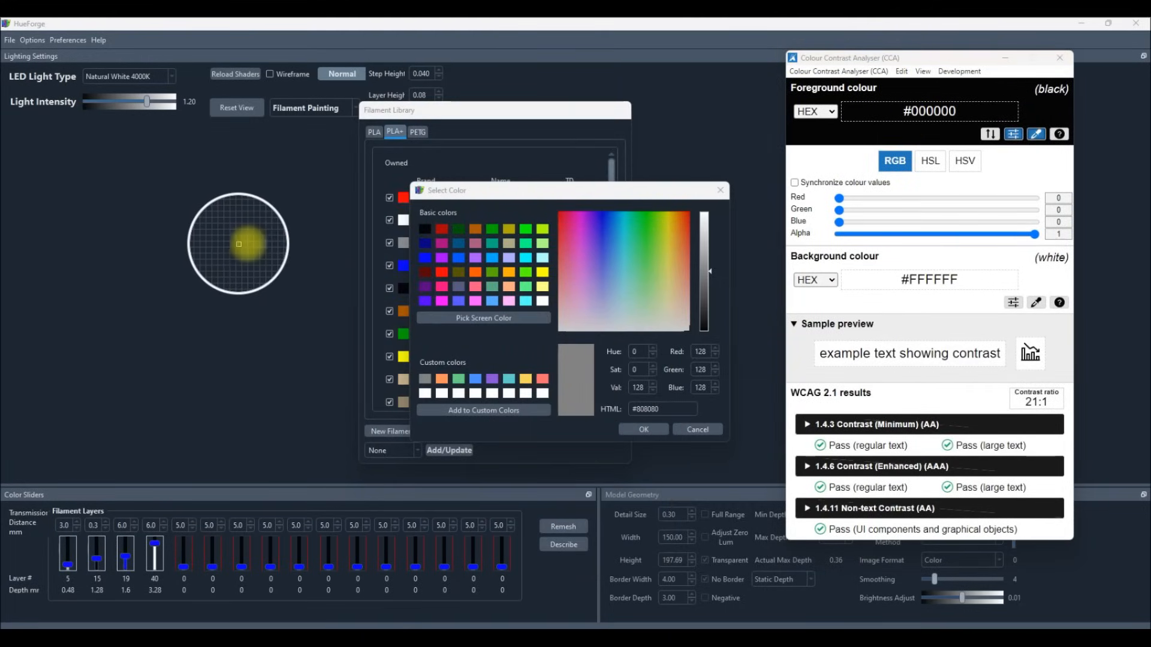
left_click(437, 325)
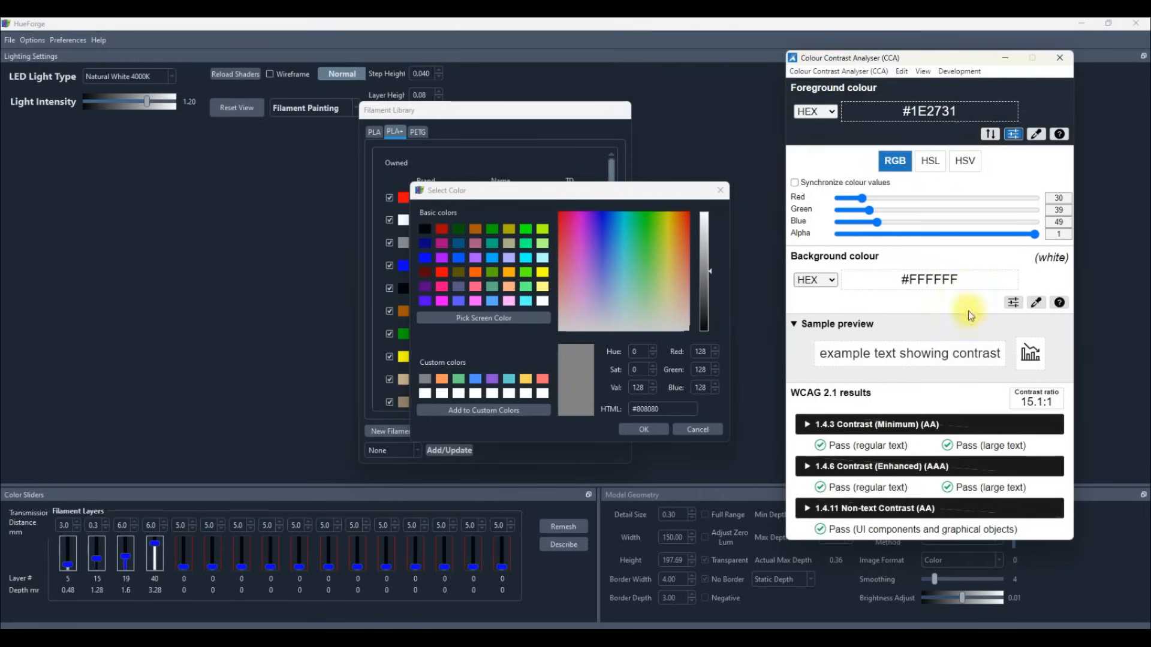
left_click(964, 109)
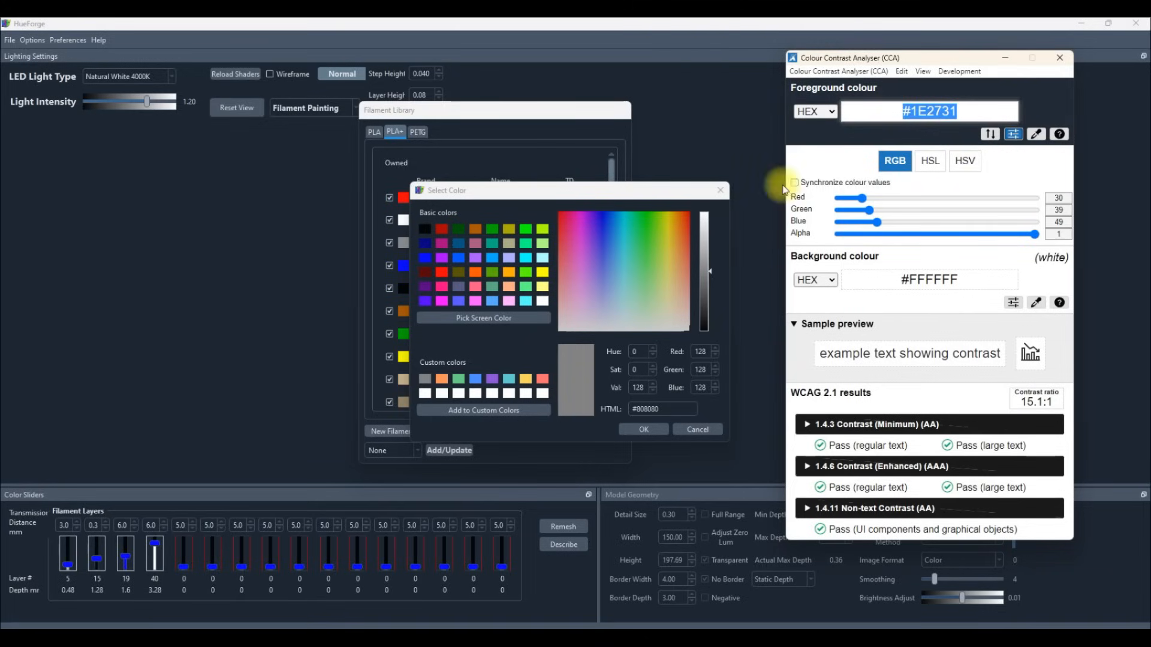
left_click(652, 409)
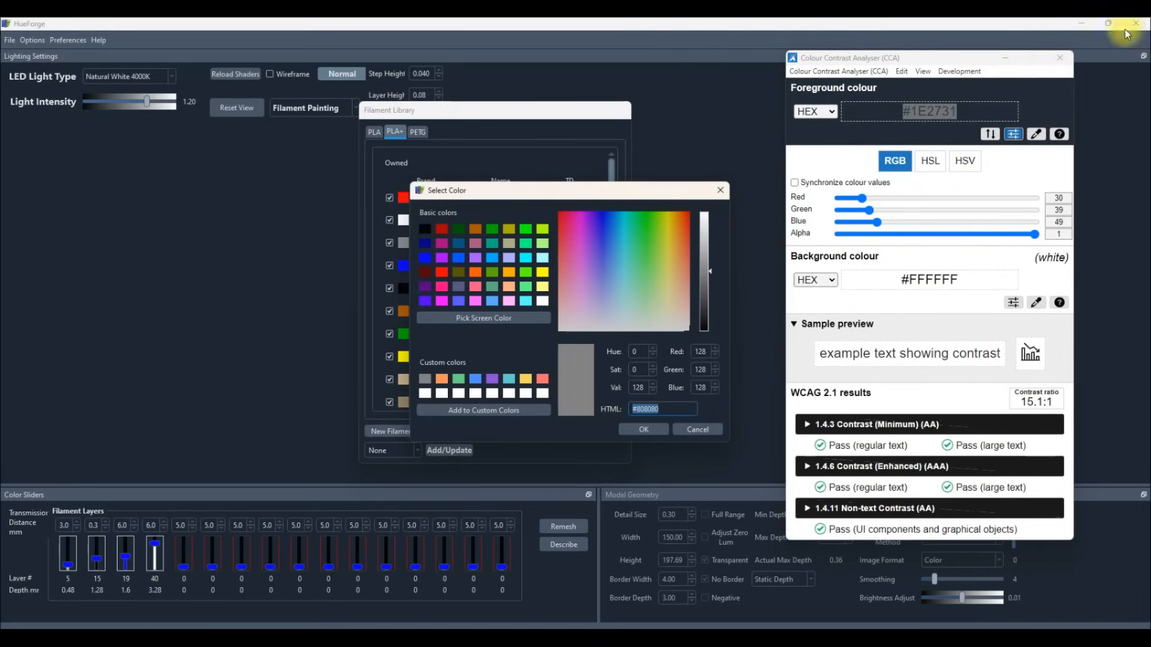
left_click(977, 113)
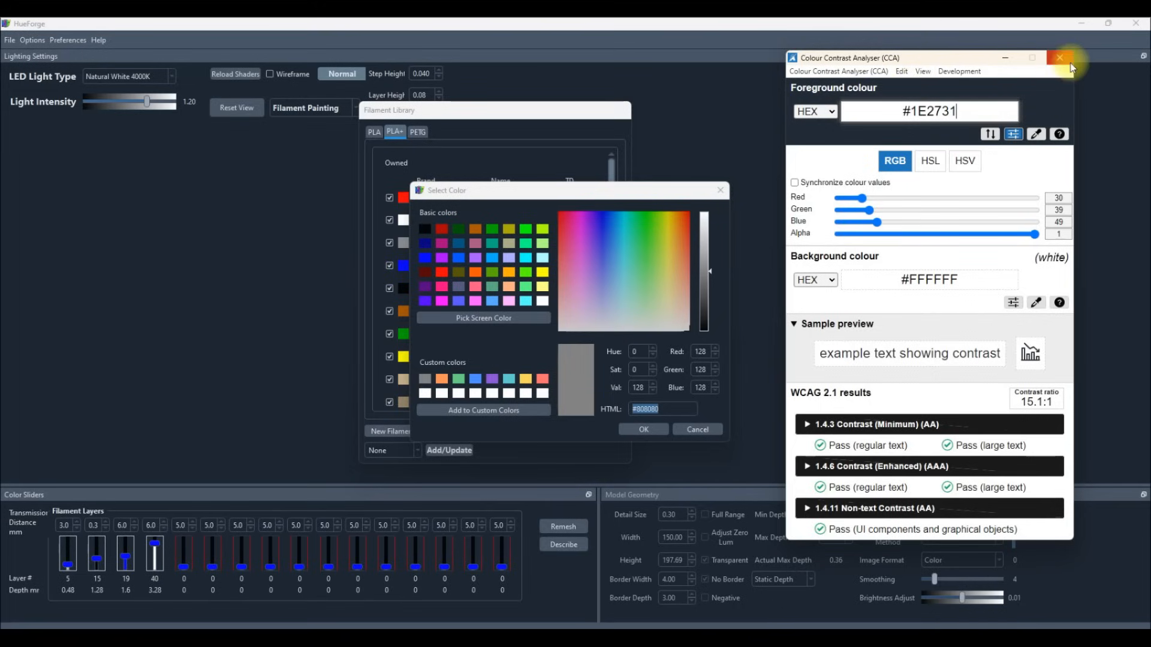
left_click_drag(917, 57, 889, 56)
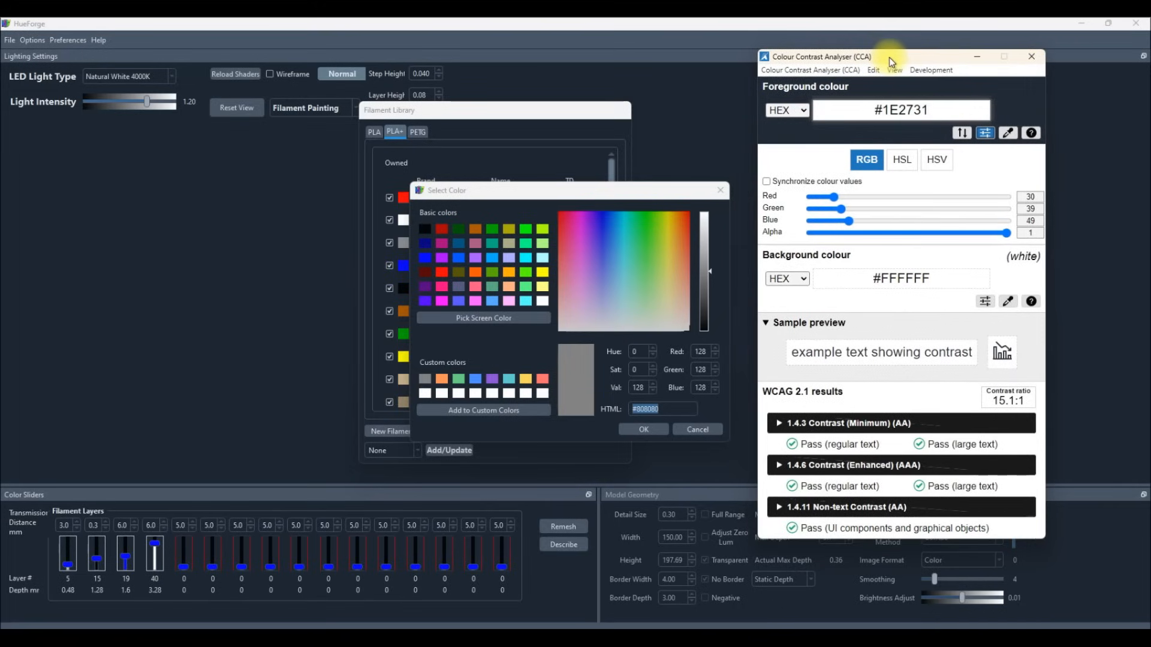
left_click(1030, 56)
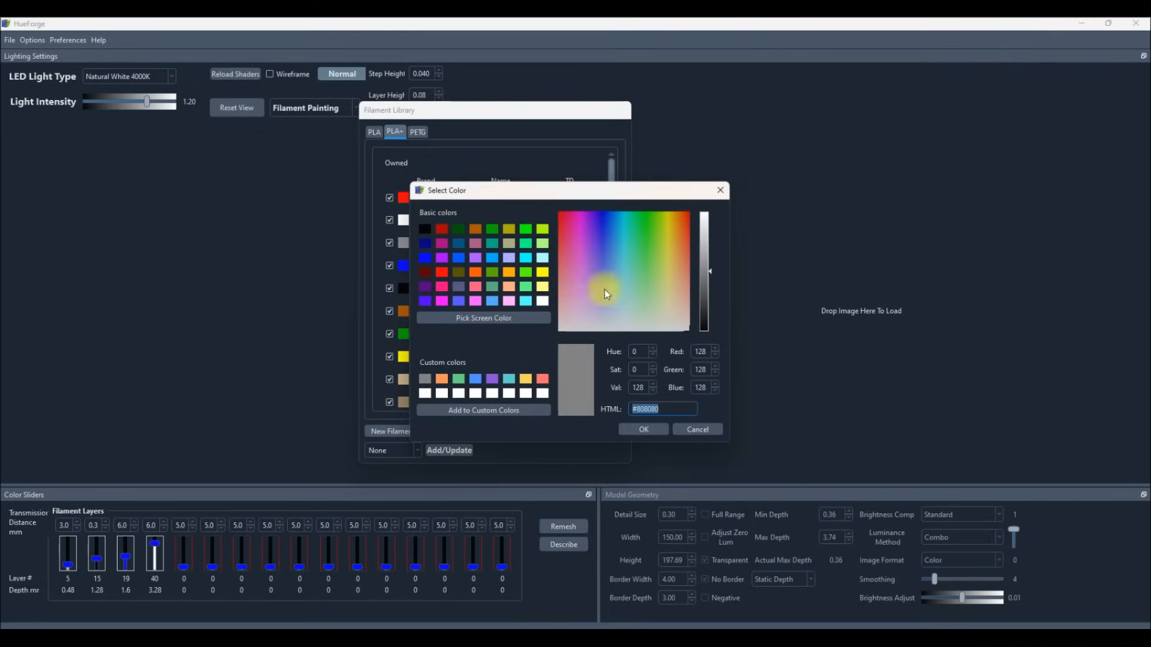
Choose the light pink basic color #ffaaff for the new filament.
left_click(441, 273)
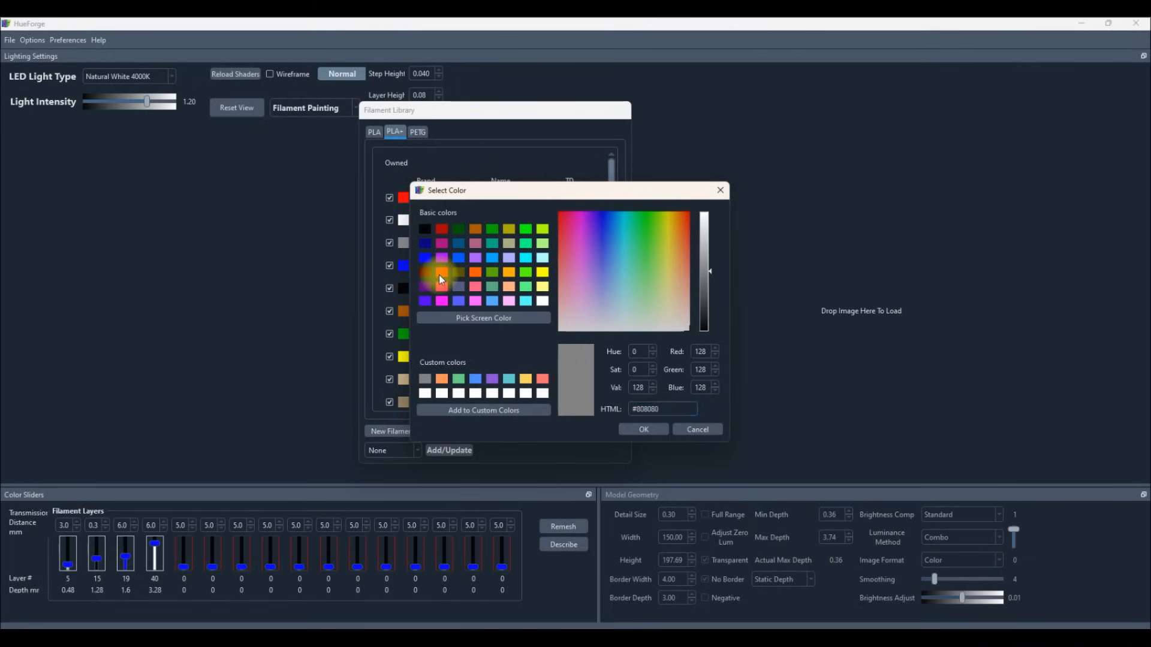
left_click(506, 303)
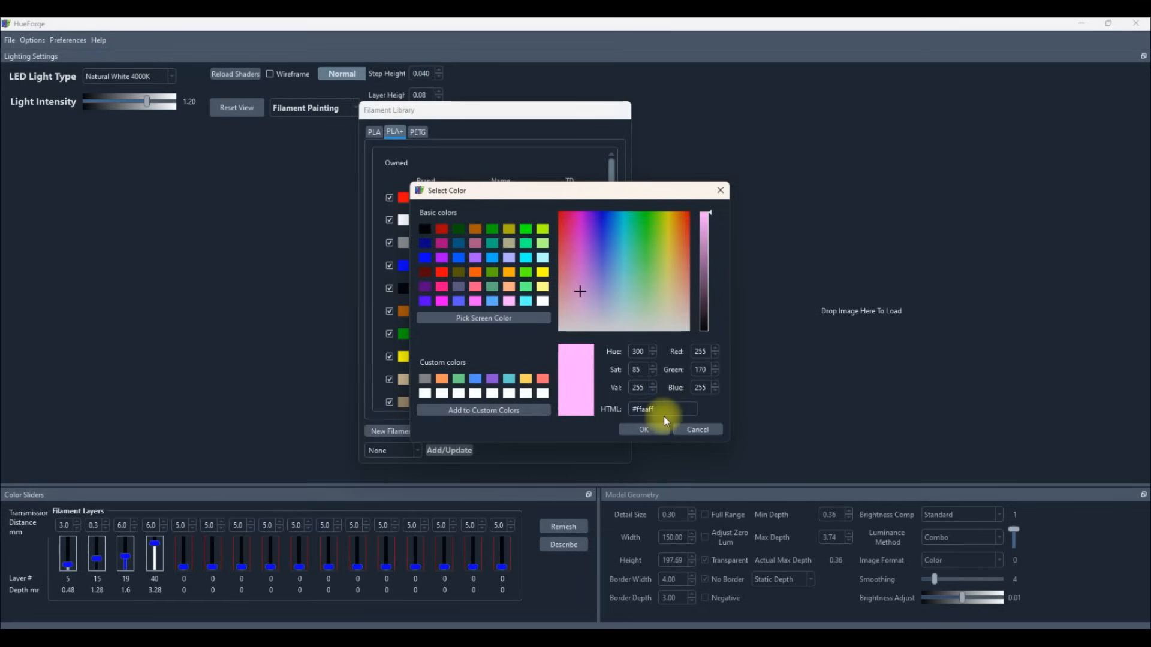
left_click(644, 430)
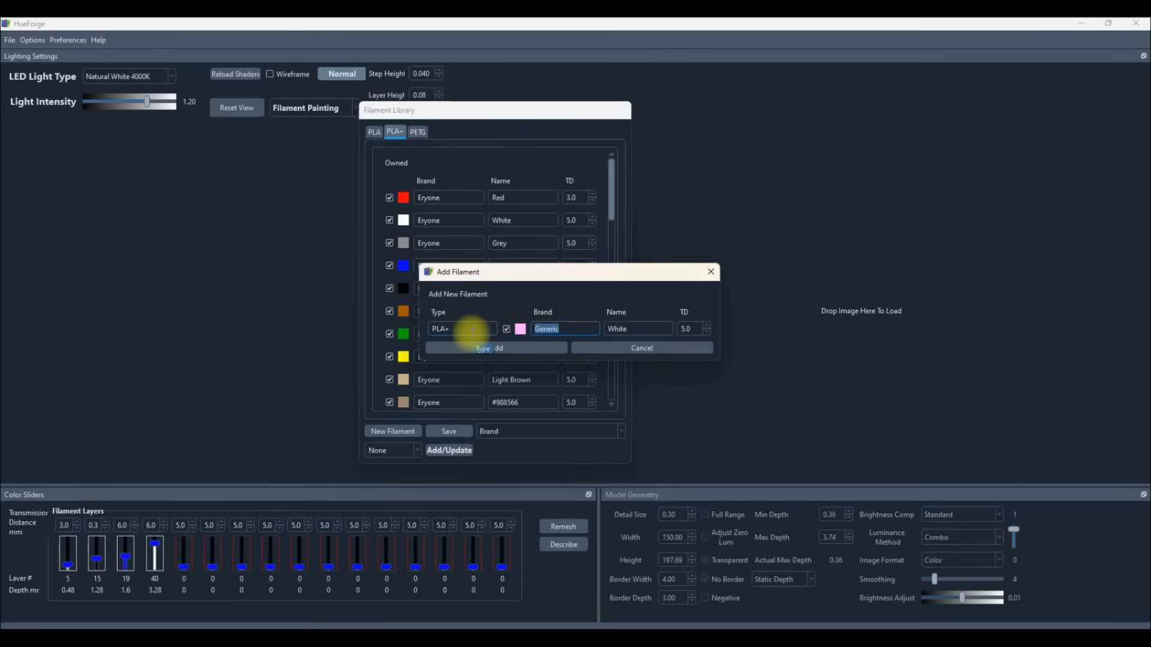
Enter brand Polymaker, name Pink and type PLA for the new filament and add it to the library.
type("Polymaker")
key("Tab")
type("Pink")
left_click(473, 328)
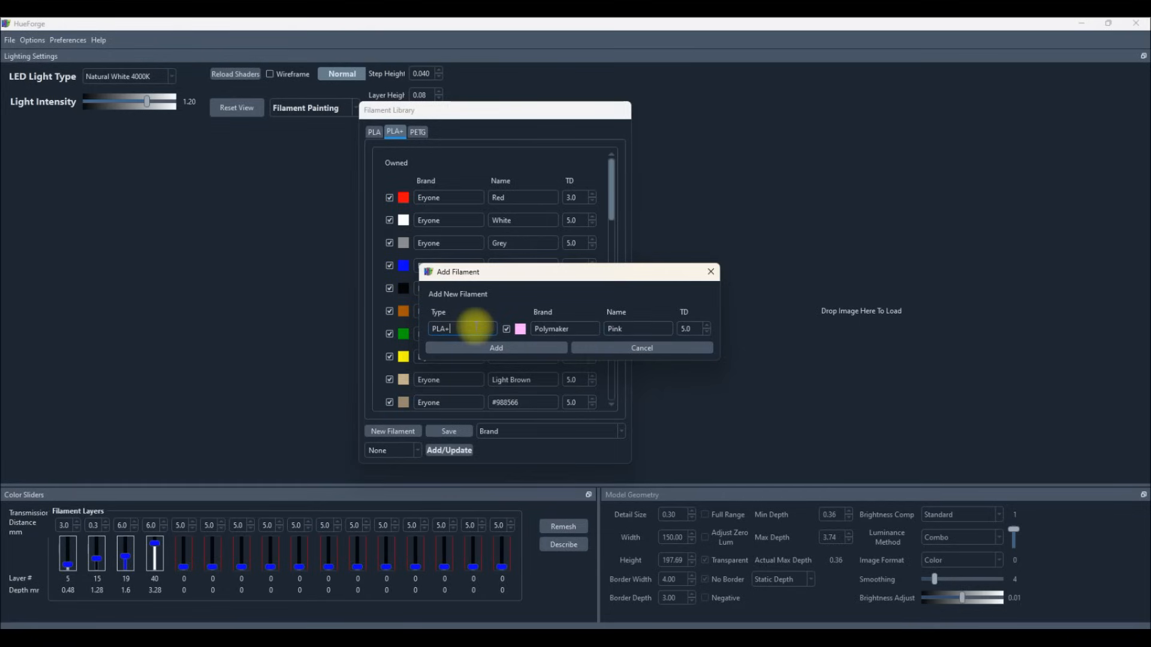
key("BackSpace")
left_click(523, 346)
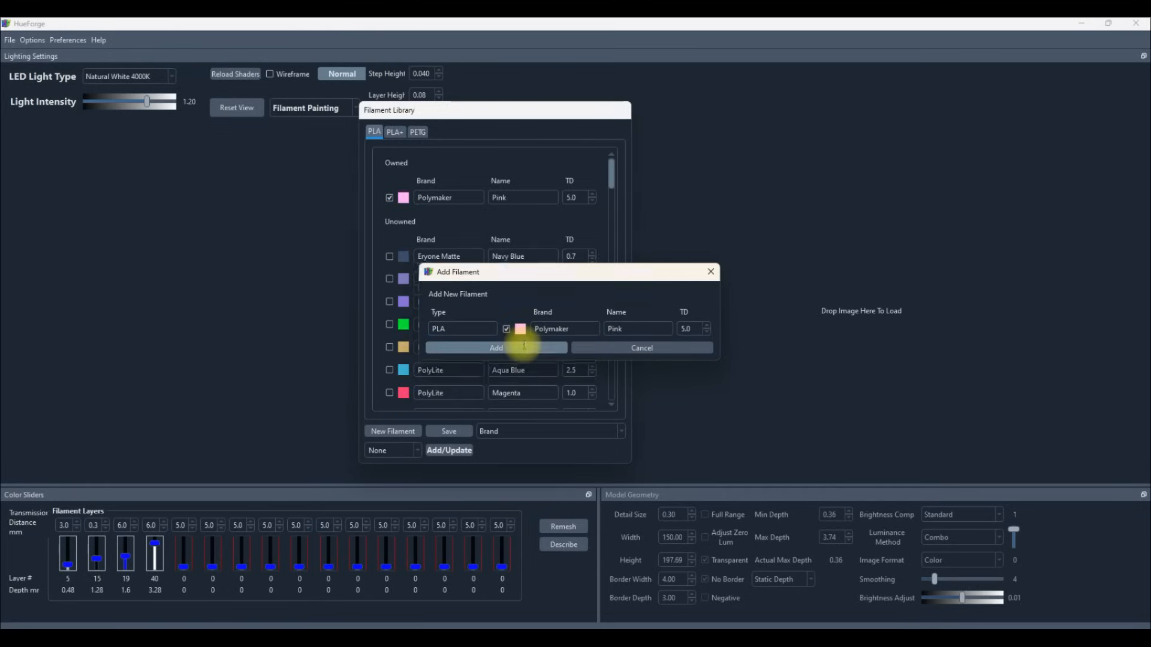
Check the PLA library, switch to HueForge Material TD.xlsx in the browser and look up PolyLite PLA Pink's hex code and transmission distance.
left_click(387, 136)
left_click(378, 136)
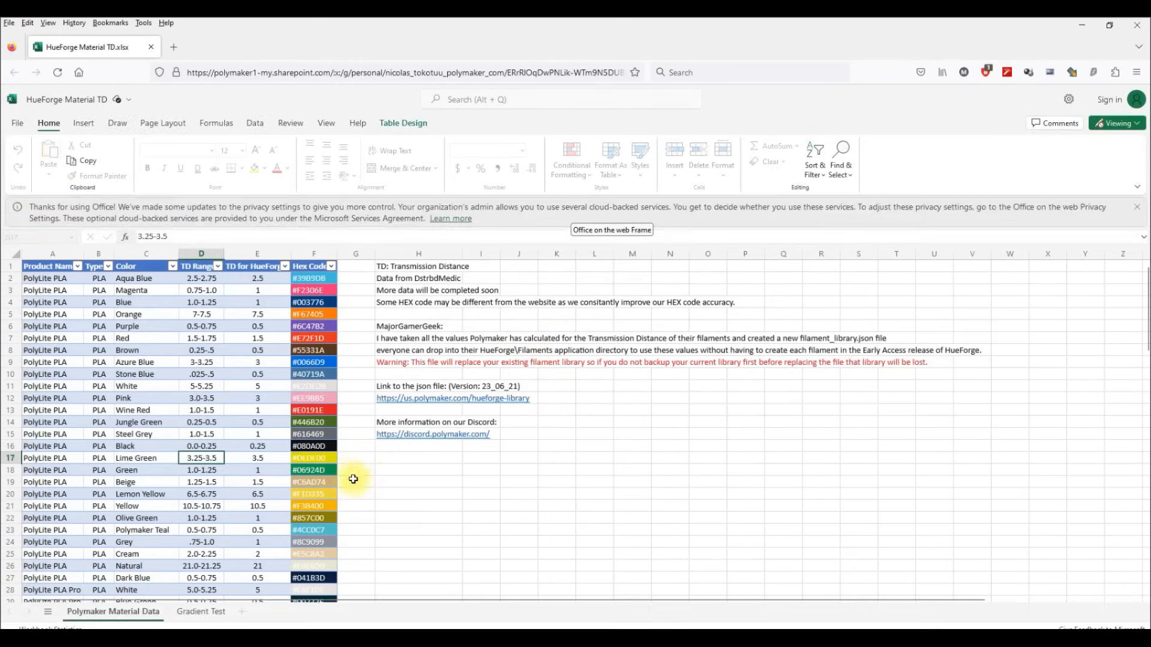
scroll(334, 377, "down", 2)
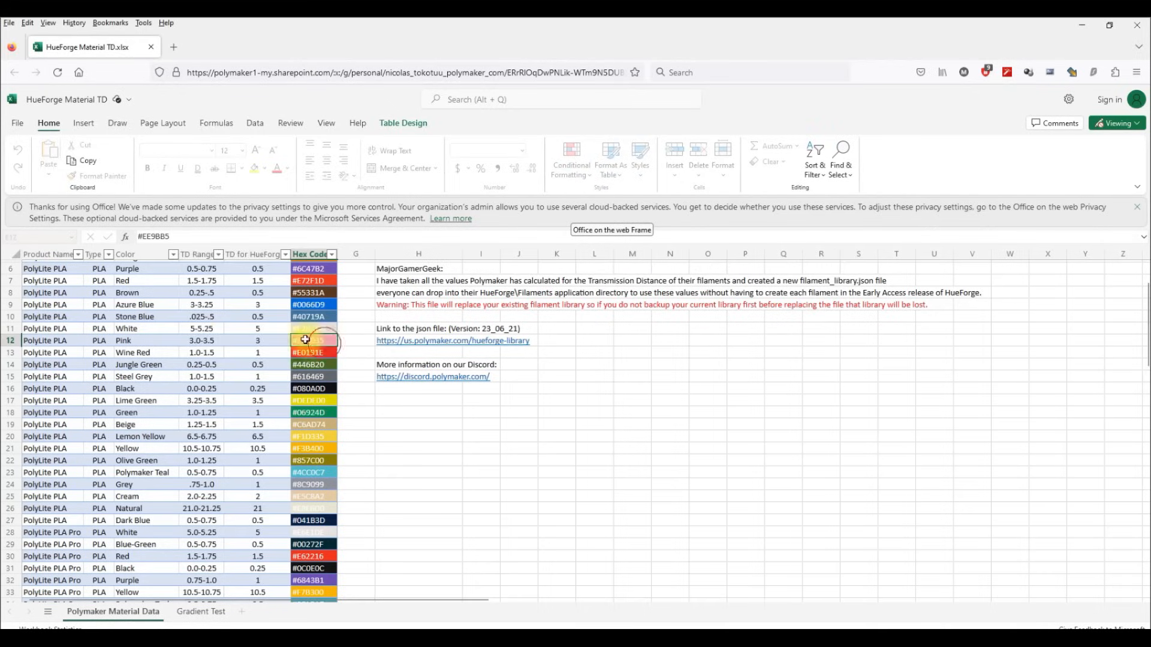
left_click(199, 339)
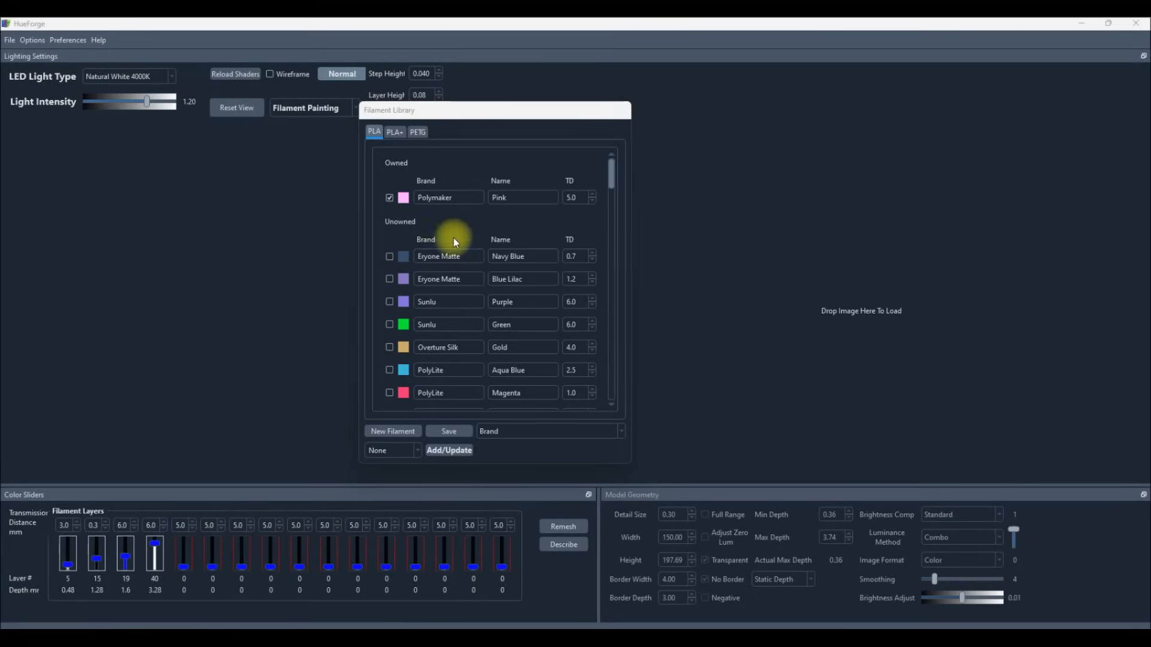
Back in HueForge, set the owned Polymaker Pink filament's transmission distance to 3.0.
left_click(591, 202)
left_click(592, 202)
left_click(592, 201)
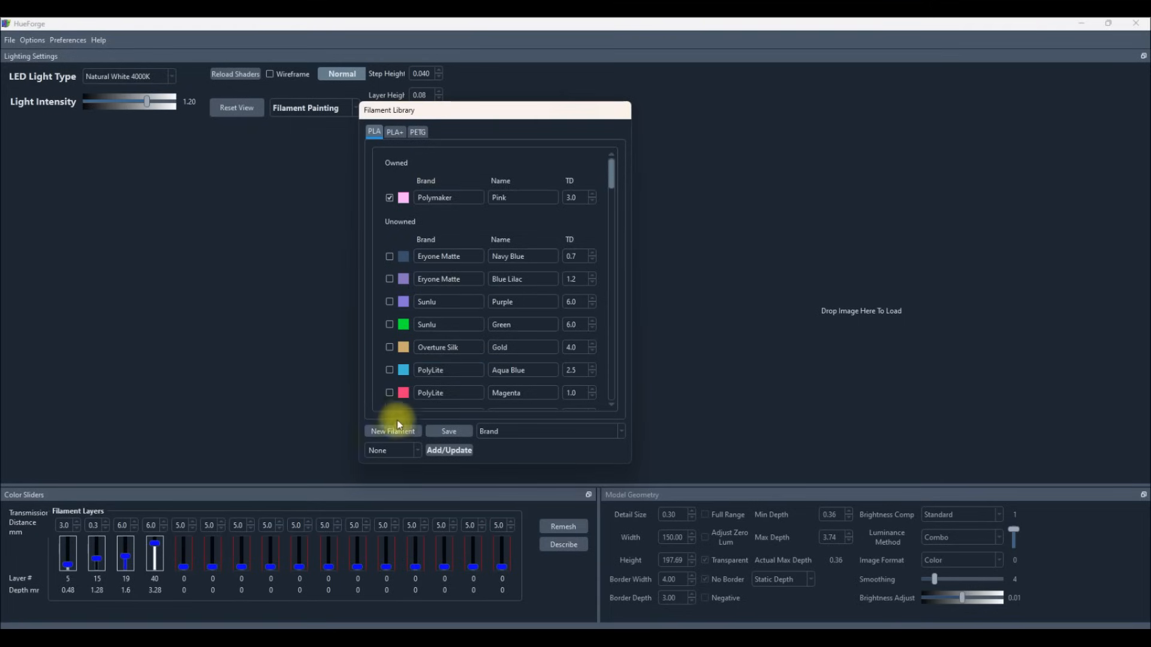
Show the PLA+ filaments, review the filament set choices such as Fire and Grayscale, and open and cancel the new-filament color picker.
left_click(395, 132)
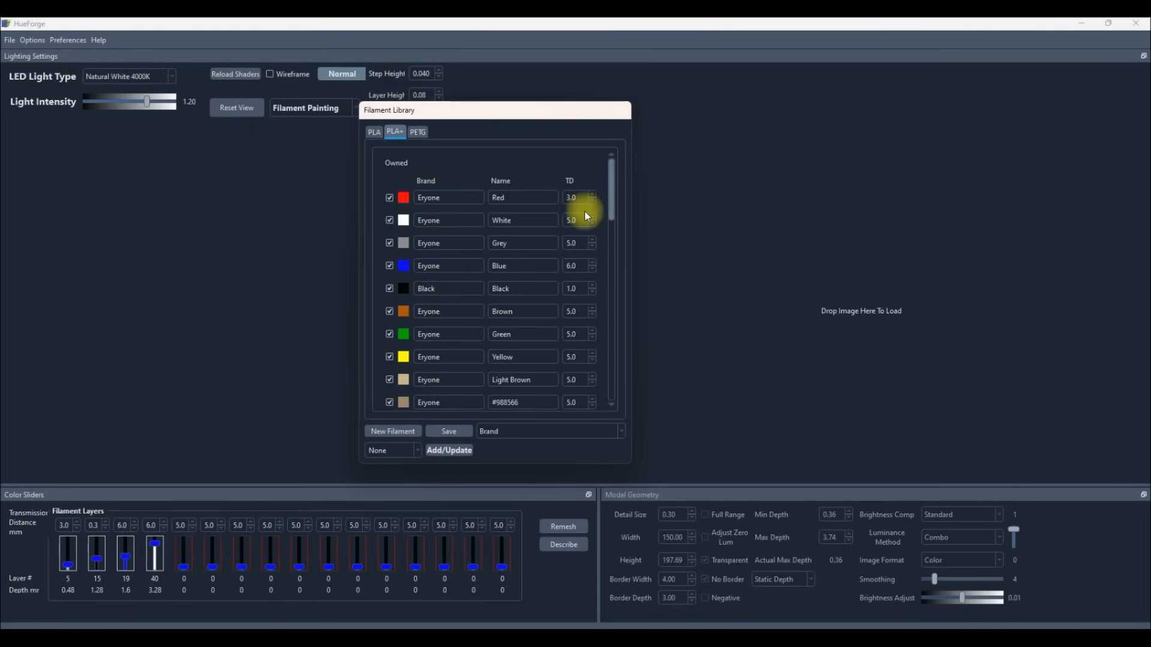
left_click(417, 449)
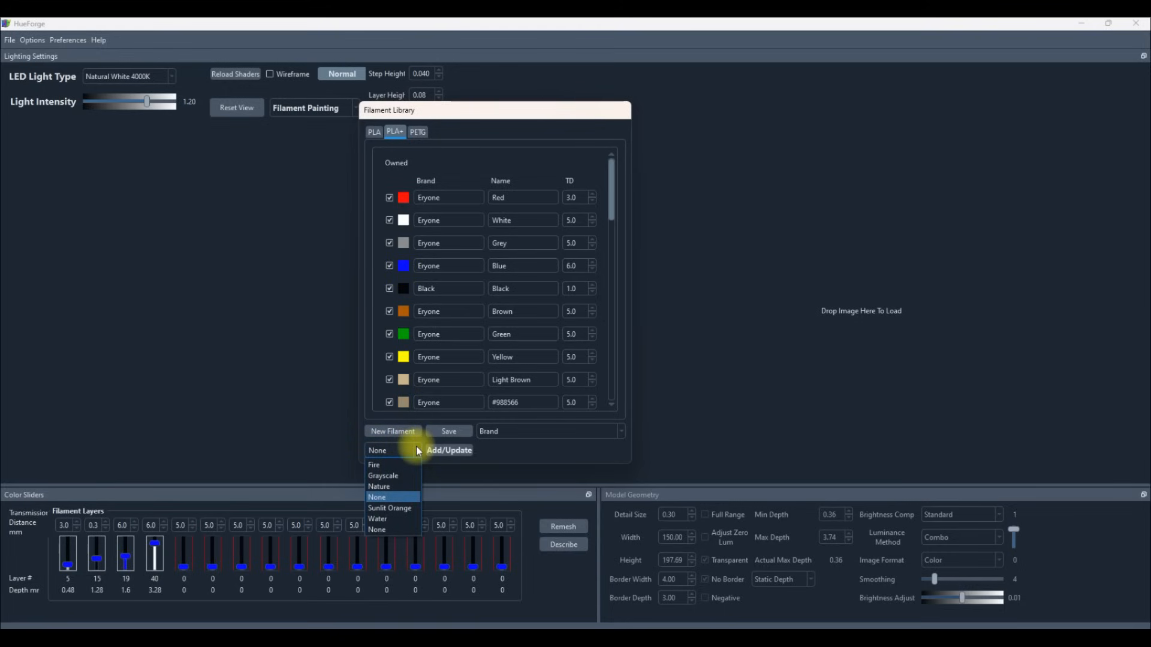
left_click(416, 446)
left_click(404, 433)
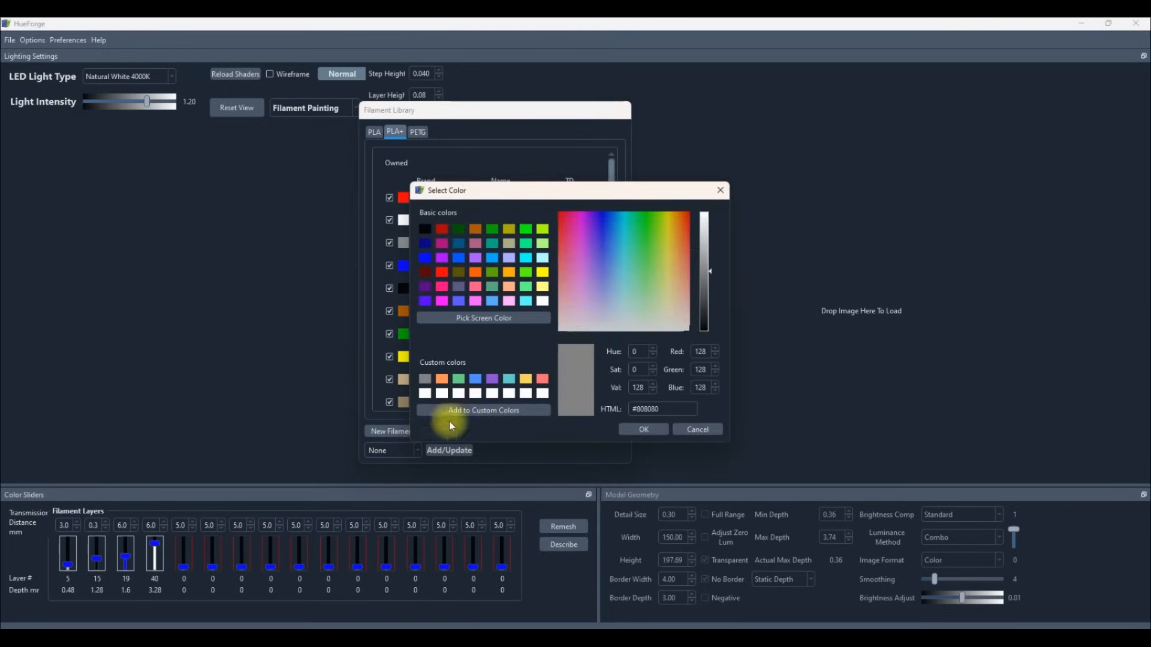
left_click(695, 430)
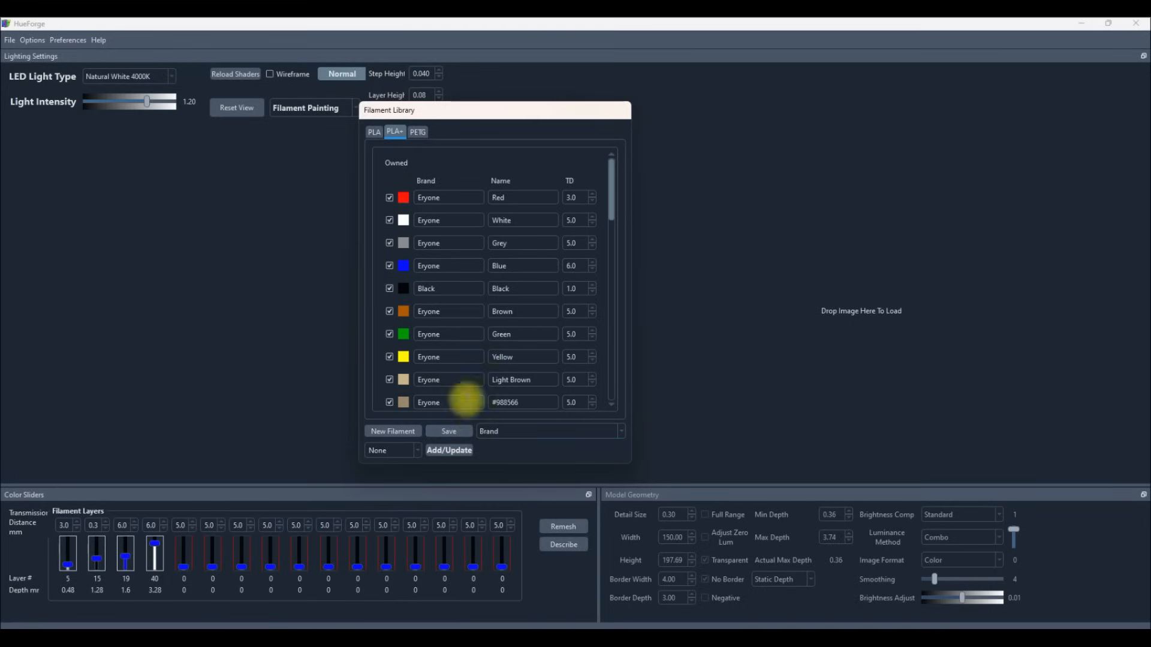
Try the Nature, Fire and Sunlit Orange filament sets on the filament layers, one after another.
left_click(403, 452)
left_click(417, 450)
left_click(387, 489)
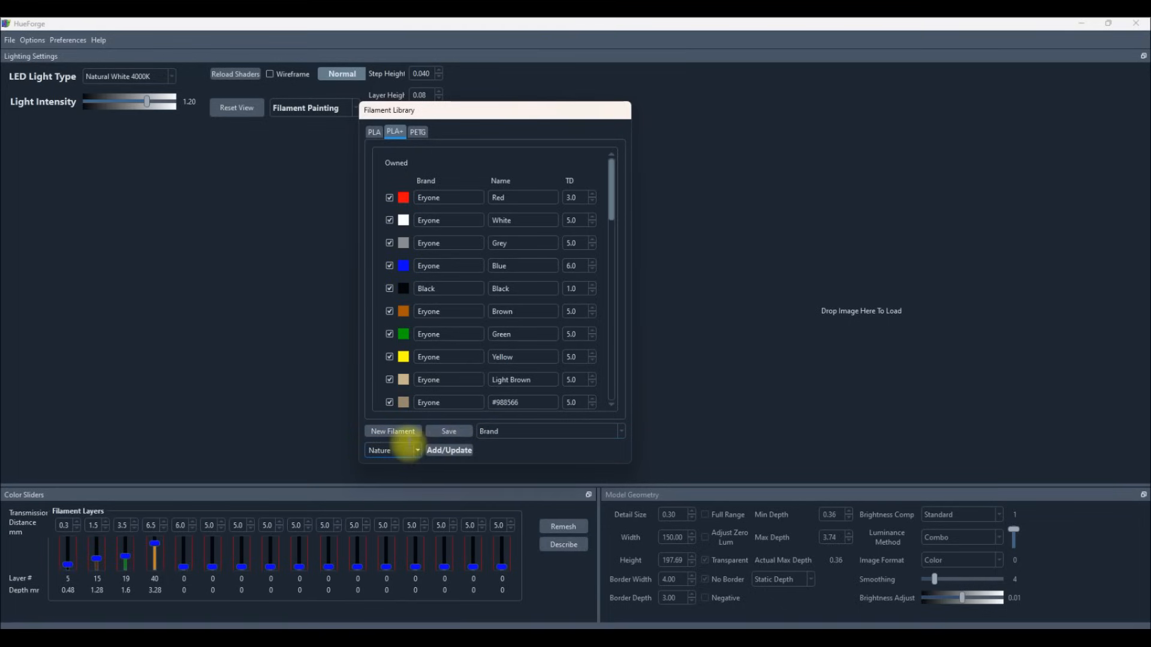
left_click(417, 450)
left_click(391, 463)
left_click(418, 451)
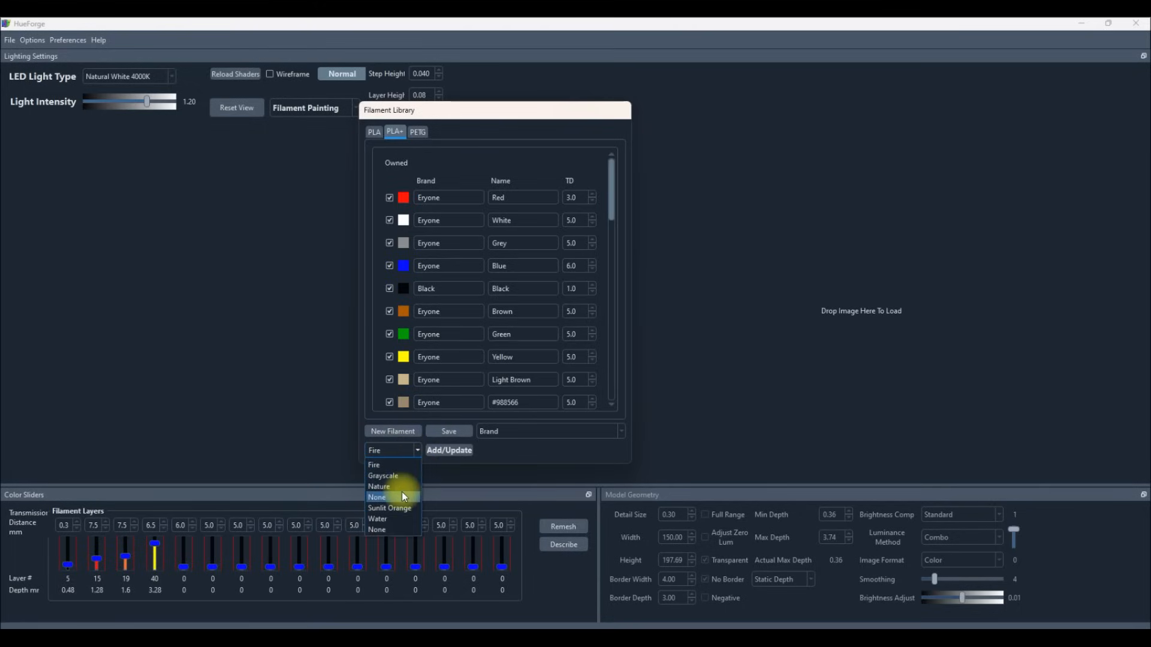
left_click(374, 509)
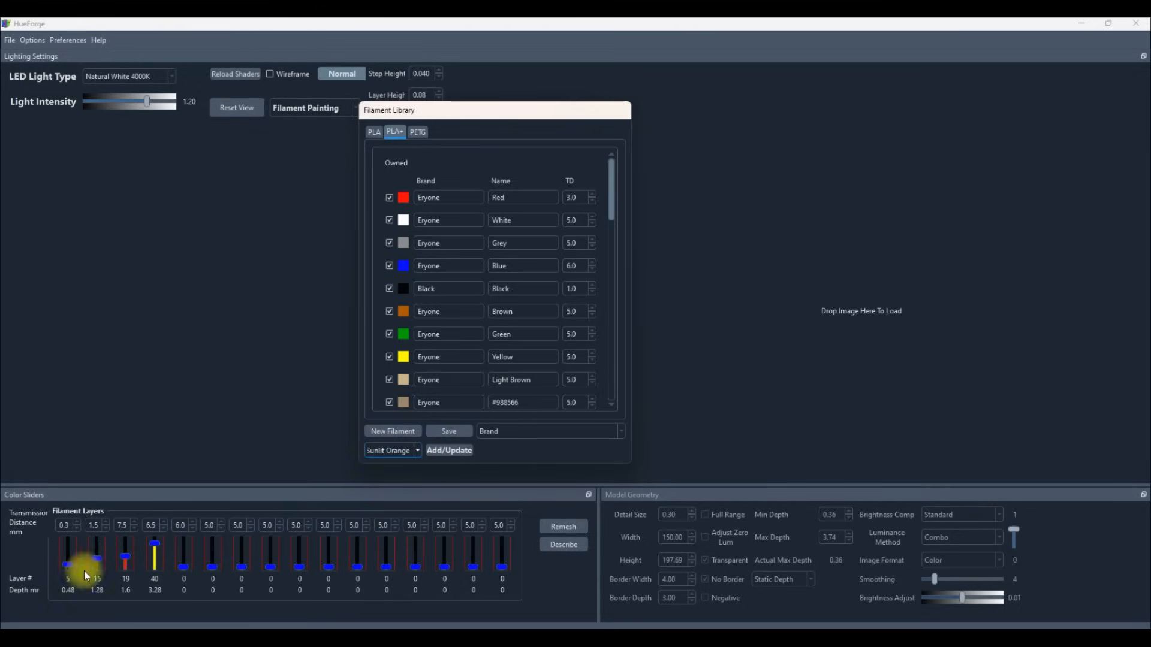
Load the Nature filament set once more and replace it with the Grayscale set.
left_click(420, 452)
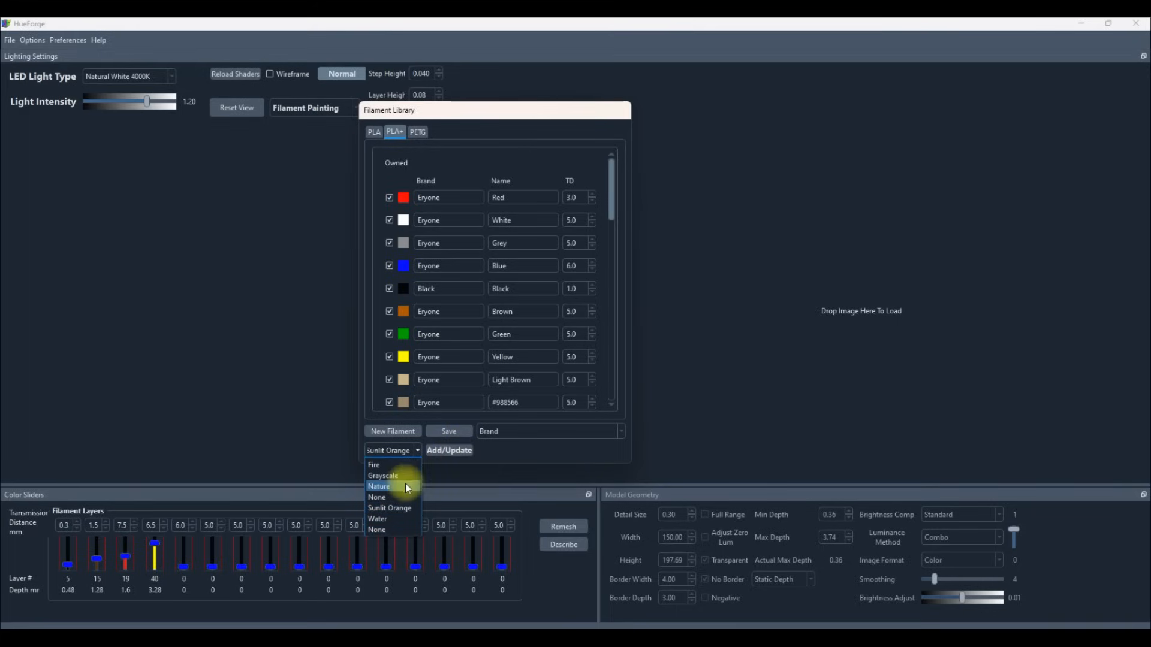
left_click(382, 485)
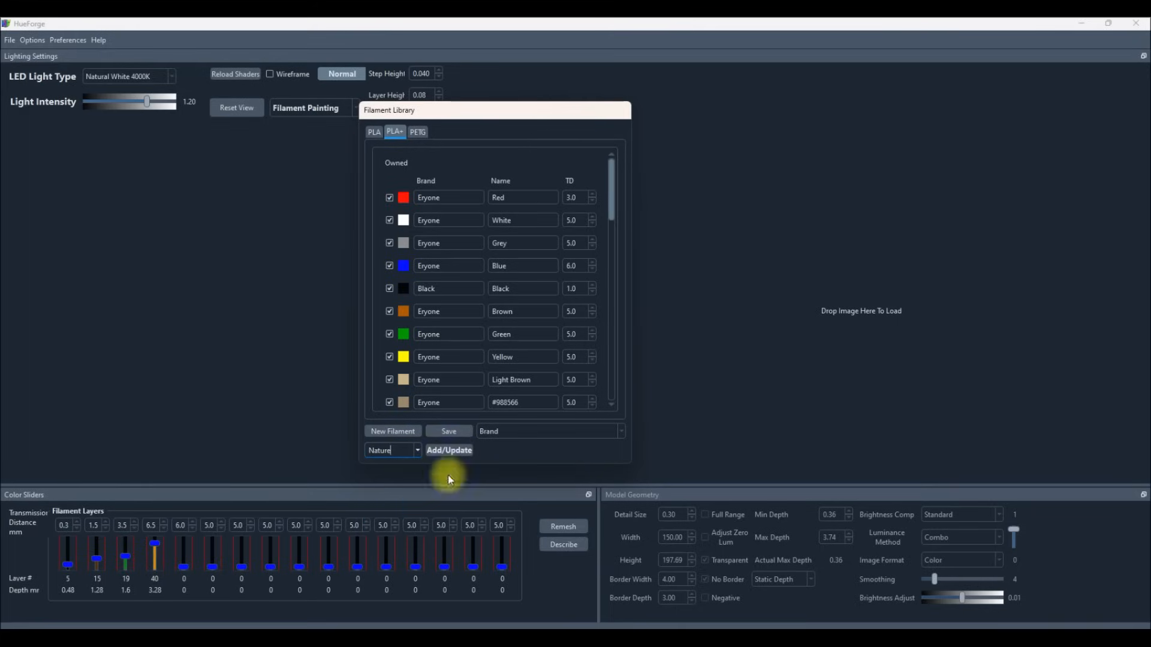
left_click(417, 450)
left_click(385, 475)
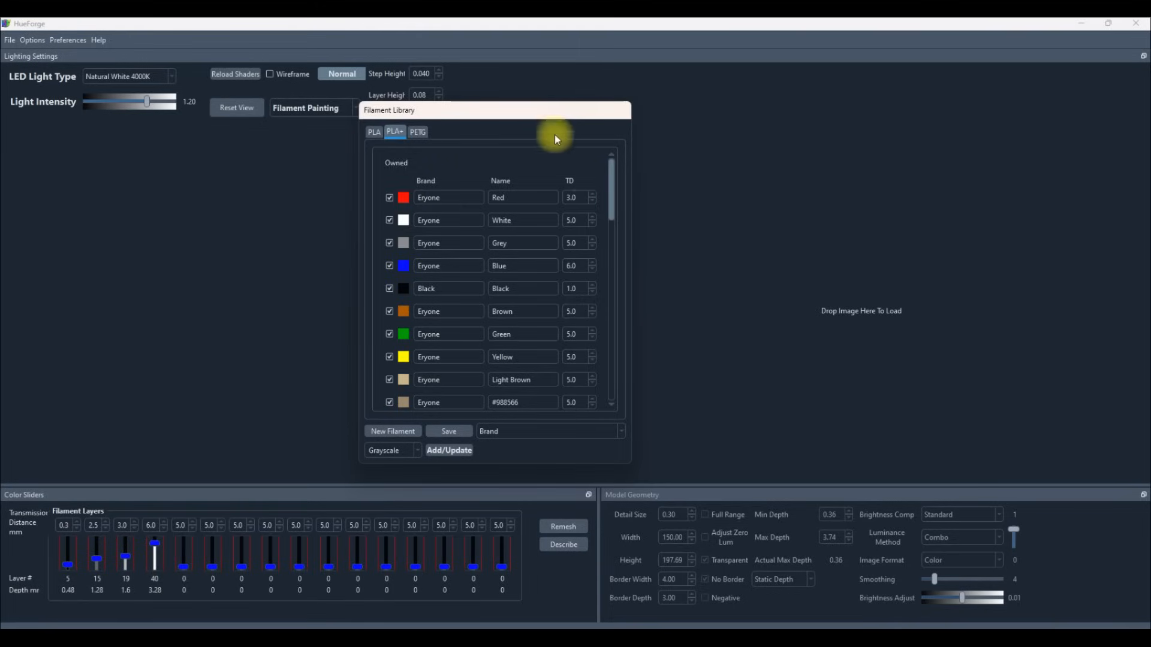
Show the PETG filaments and move the Filament Library window just below the Light Intensity setting.
left_click(417, 133)
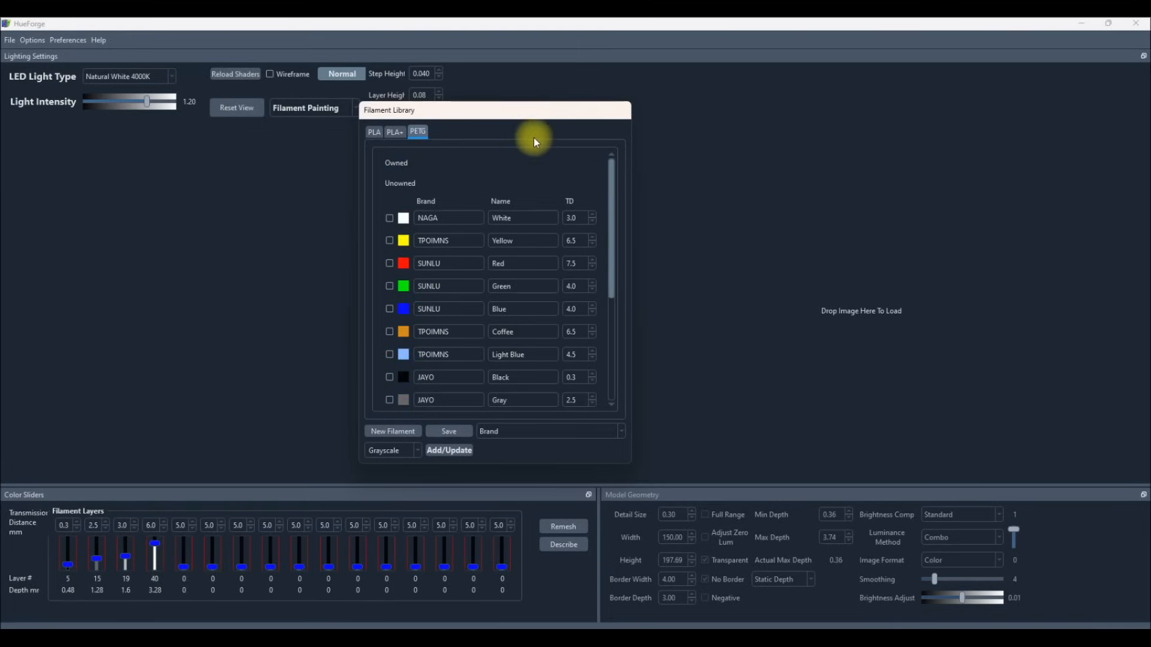
left_click_drag(499, 116, 138, 131)
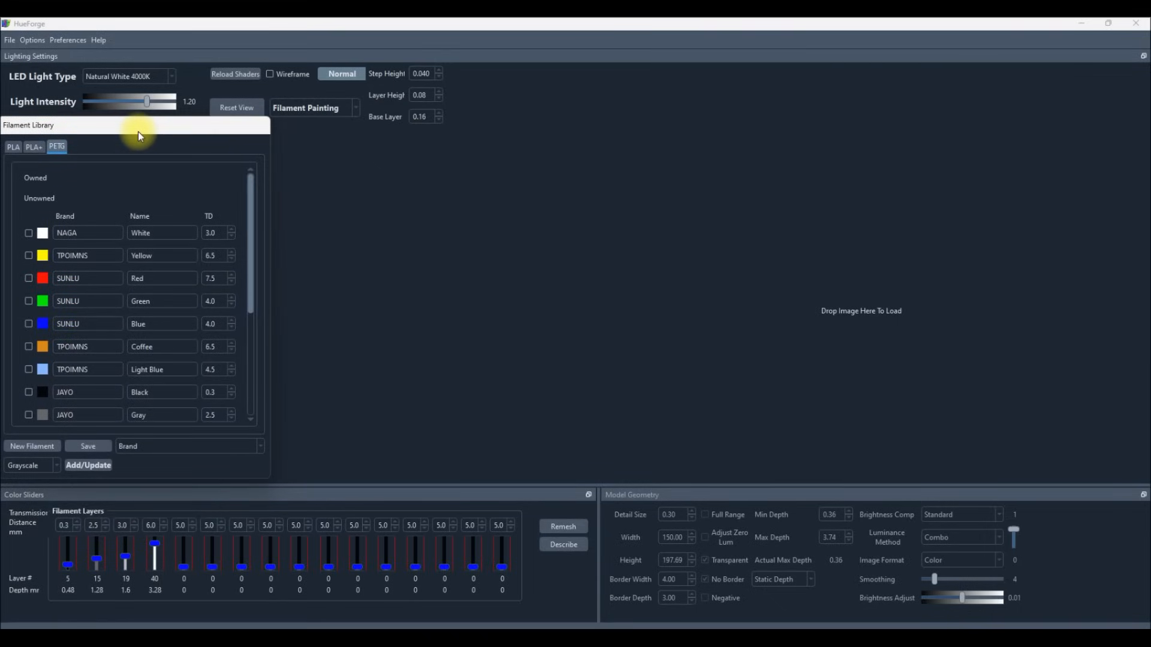
left_click_drag(138, 131, 142, 132)
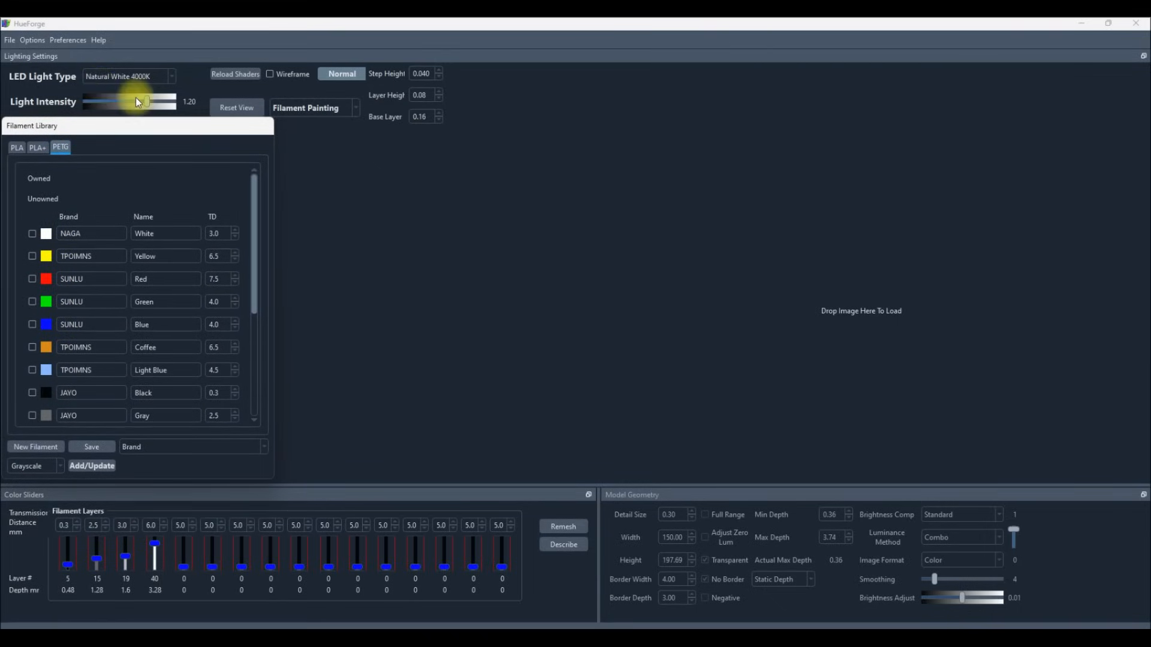
Return the Filament Library to the PLA+ filaments and set the black base filament's color slider to layer 7.
left_click(26, 39)
left_click(491, 237)
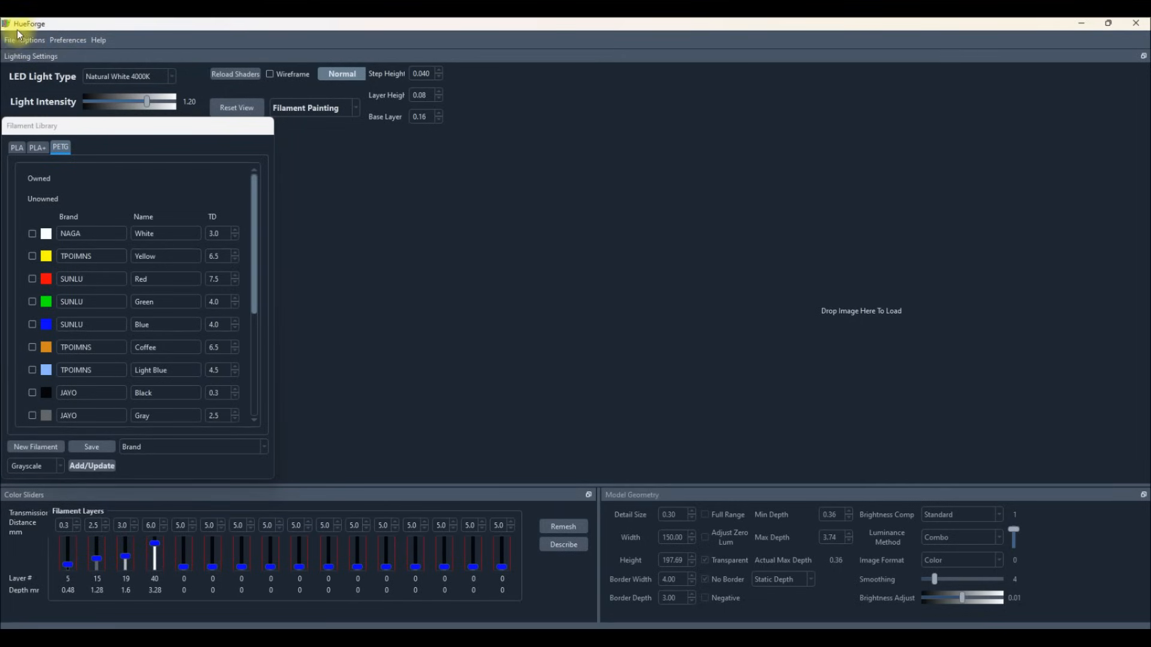
left_click(37, 147)
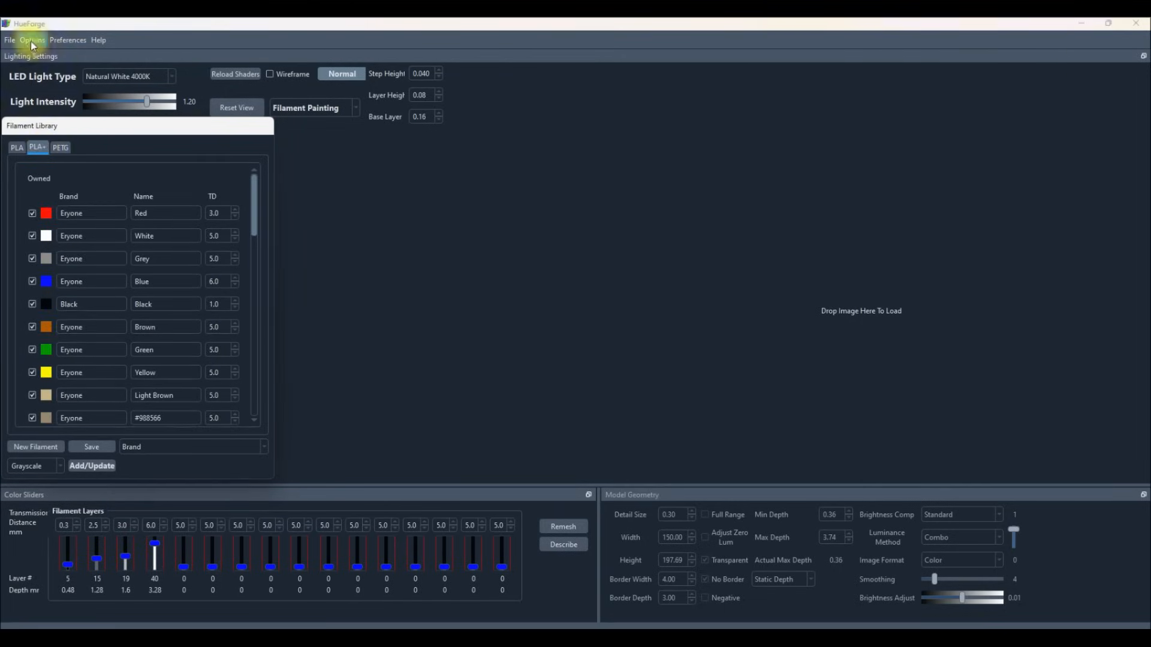
left_click(30, 40)
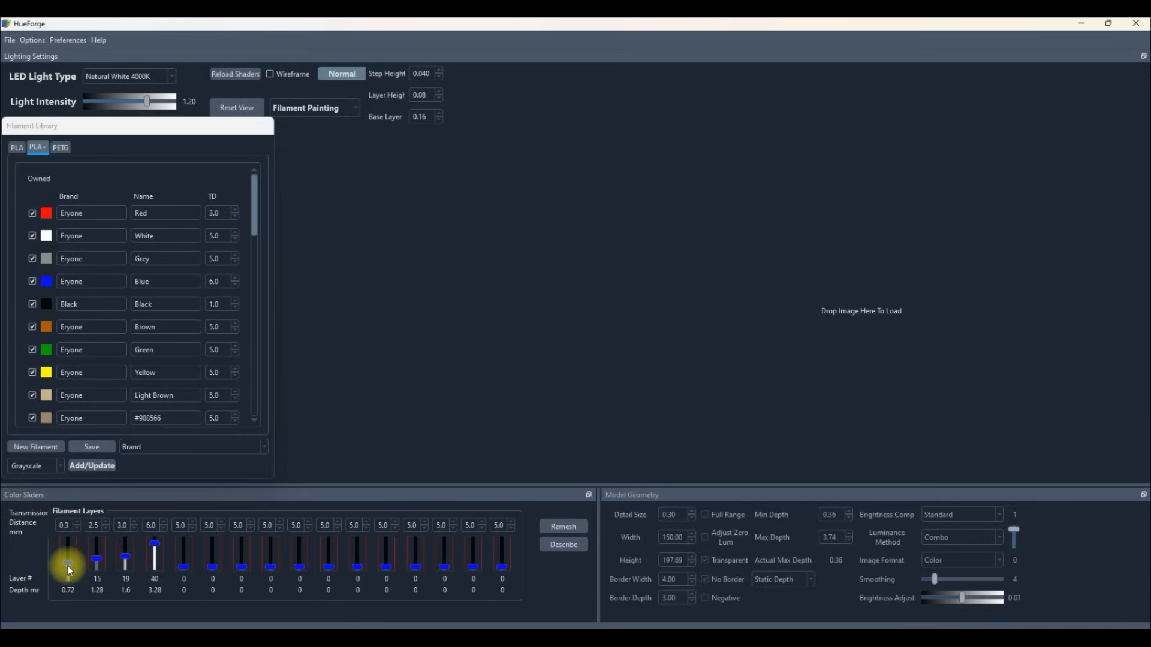
scroll(65, 566, "up", 1)
scroll(67, 566, "up", 1)
Generate the print description, examine its filaments used and swap instructions, and close it.
left_click(567, 550)
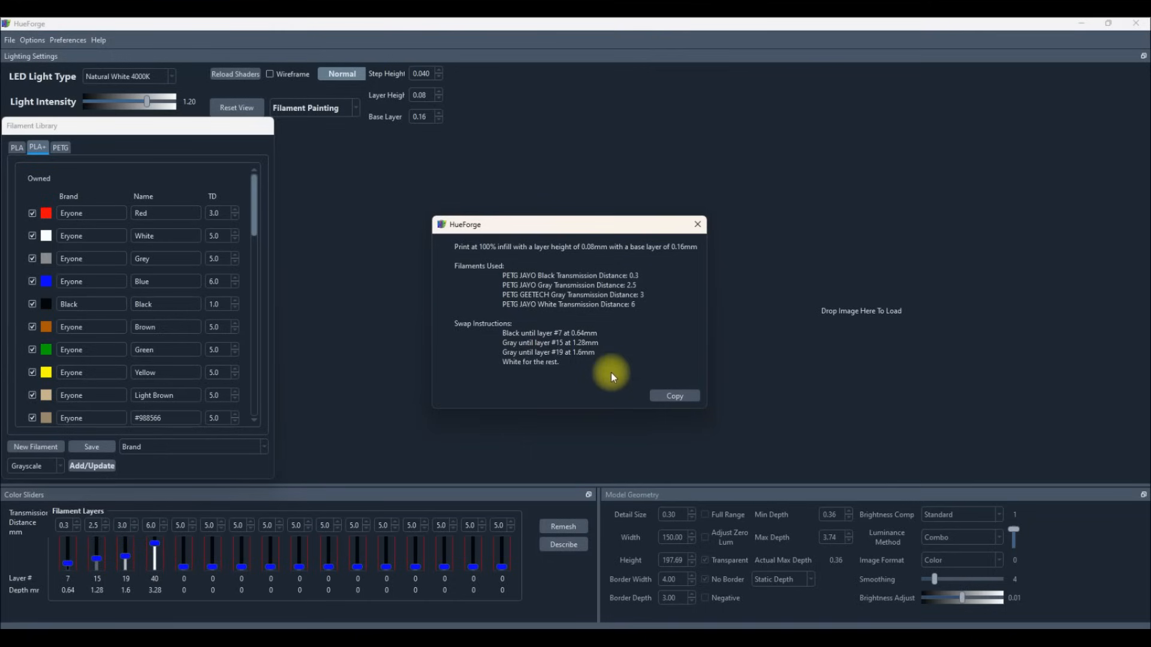
left_click_drag(545, 360, 448, 260)
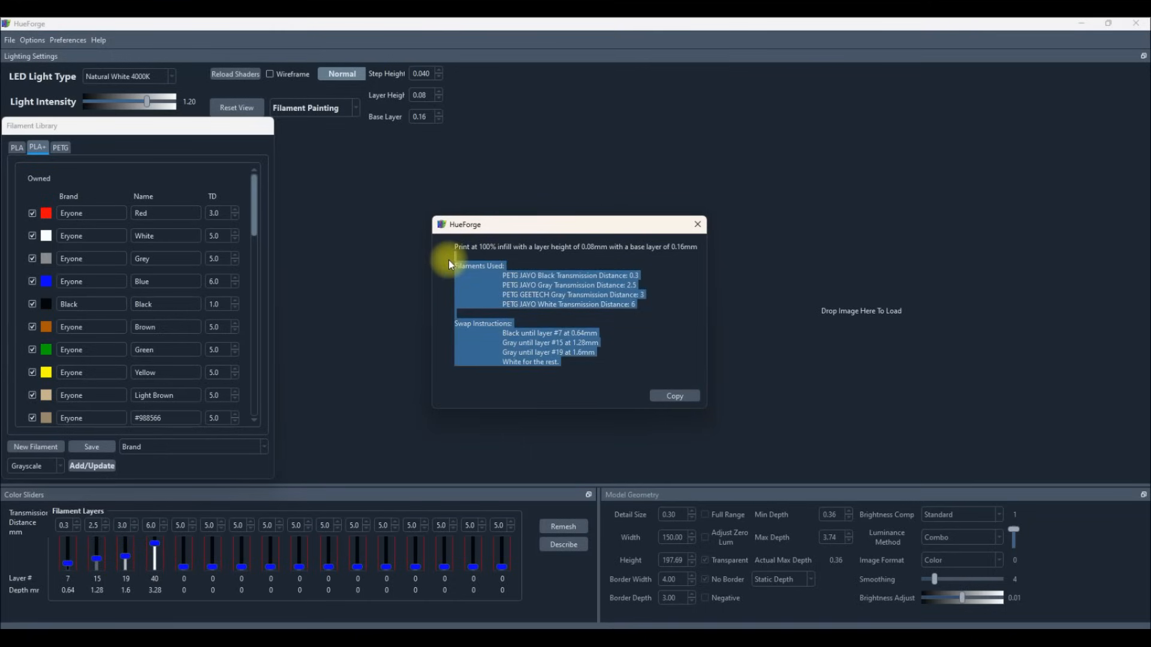
left_click(473, 266)
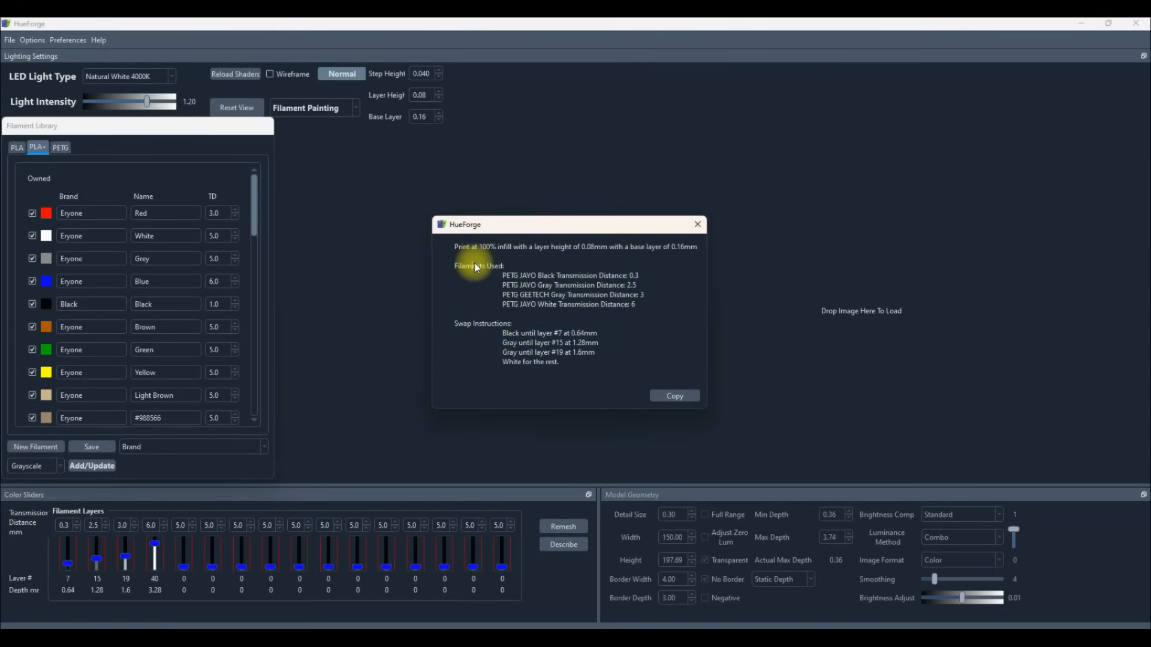
left_click(627, 364)
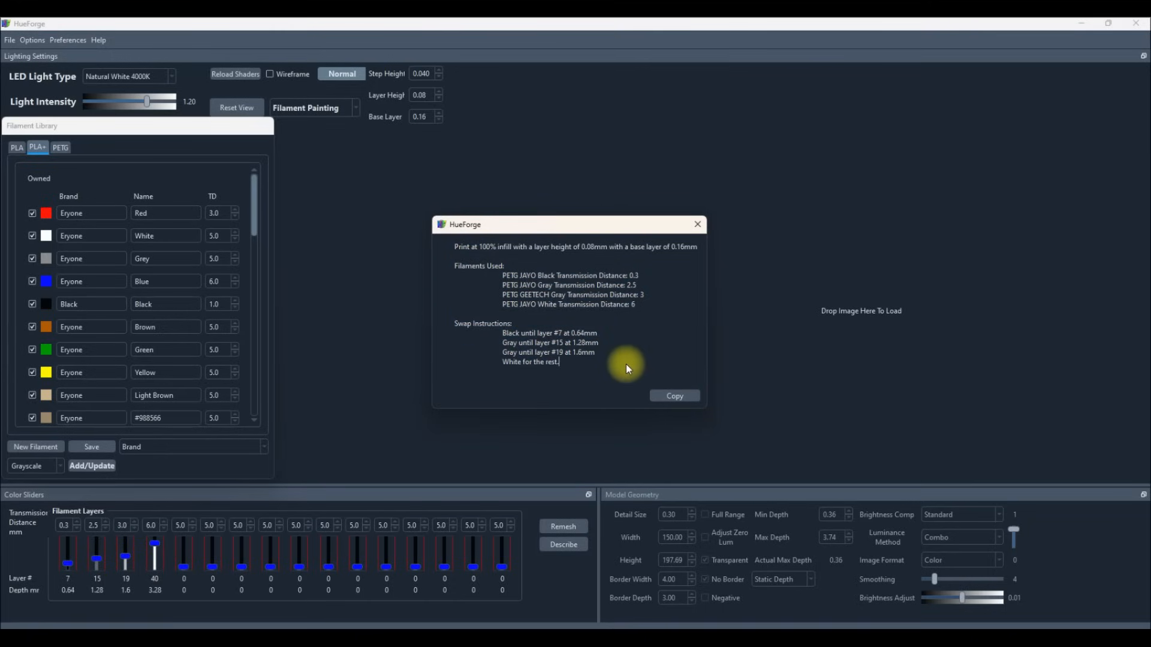
left_click_drag(626, 364, 547, 336)
left_click(499, 331)
left_click(550, 332)
left_click(697, 226)
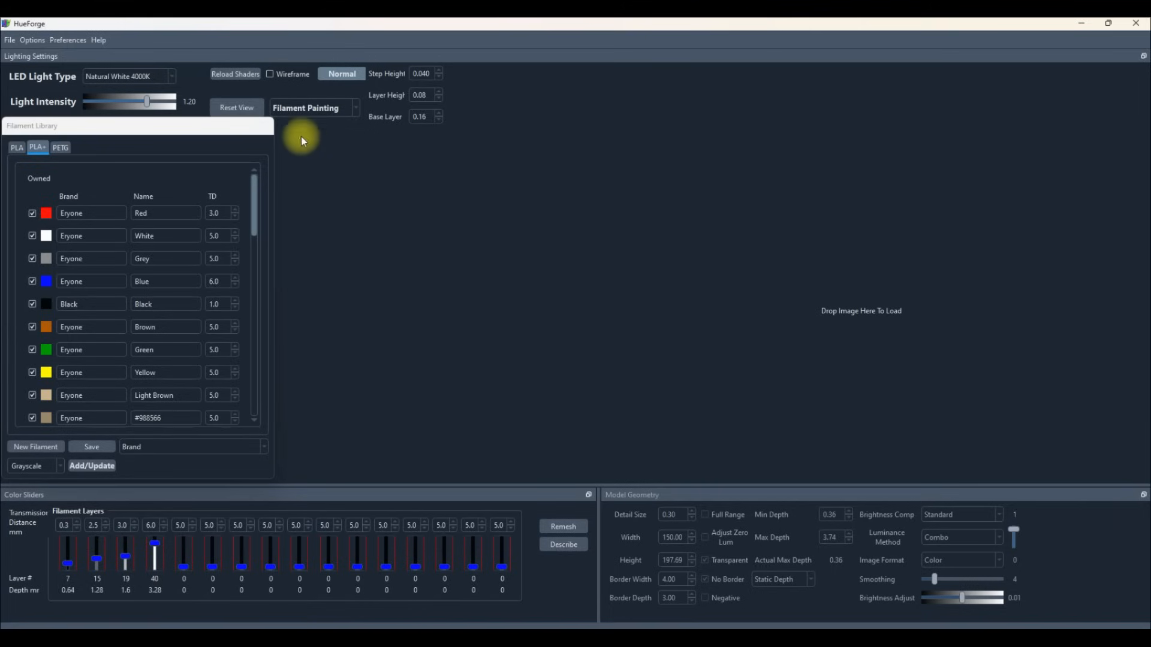
Check the HueForge version in the About information and close it.
left_click(97, 40)
left_click(141, 66)
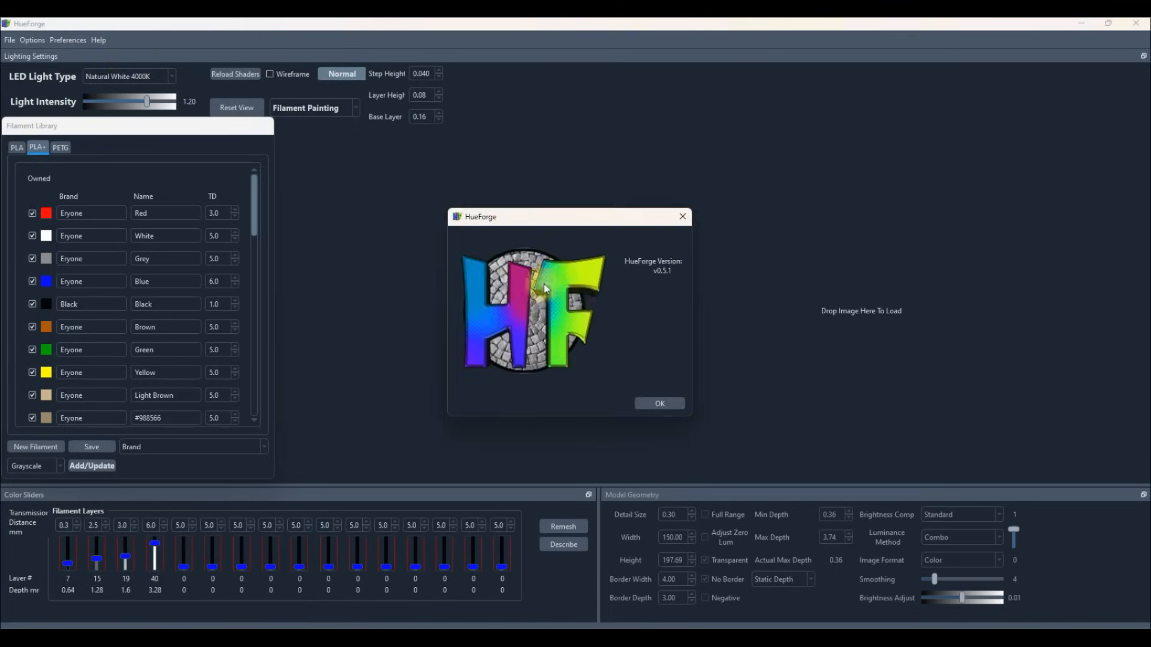
left_click(655, 402)
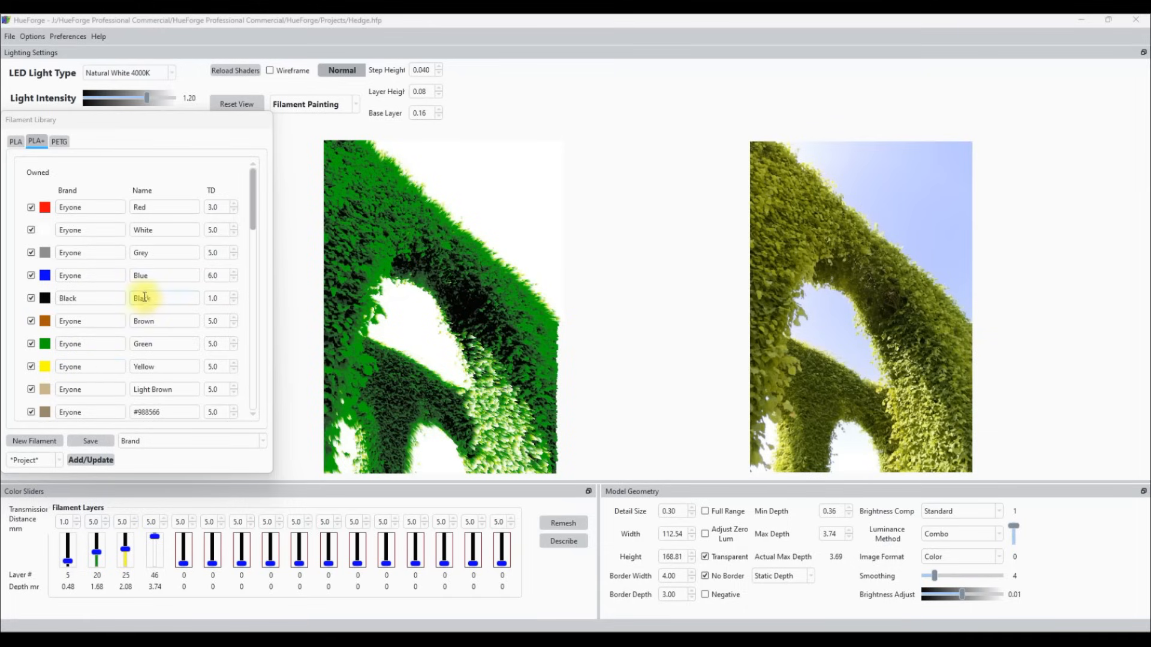
Examine the Hedge project's black filament entry, its yellow layer slider and the Brightness Comp choices.
left_click_drag(76, 298, 73, 298)
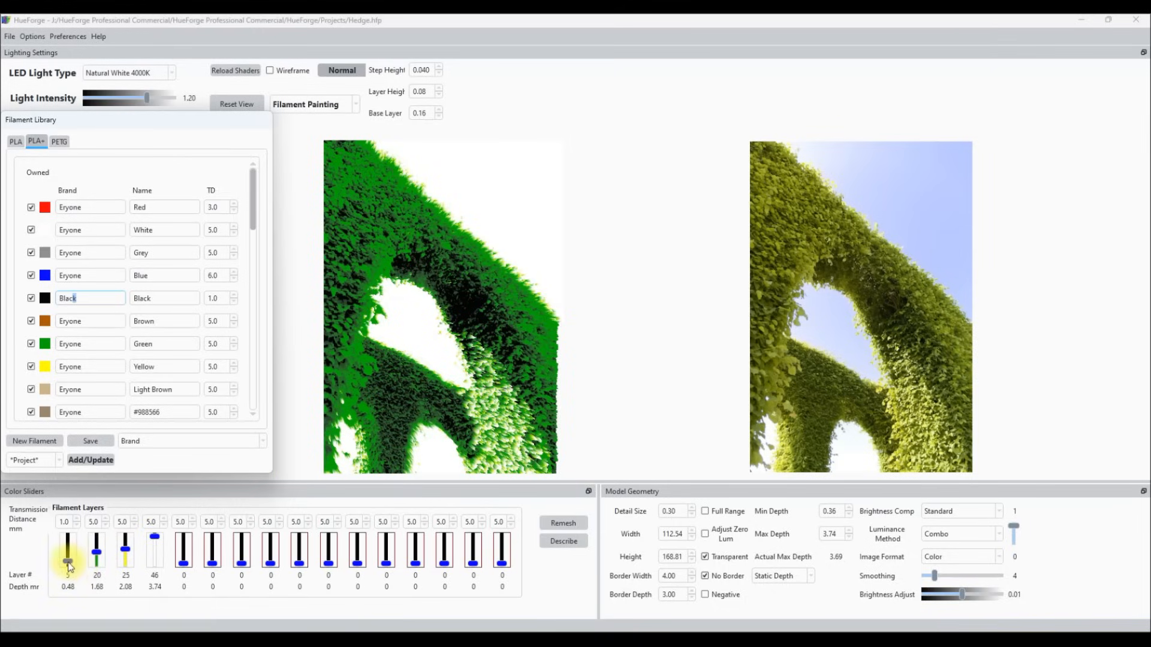
left_click(126, 549)
mouse_move(126, 550)
left_mouse_down()
mouse_move(129, 567)
mouse_move(126, 550)
mouse_move(98, 548)
mouse_move(101, 560)
mouse_move(97, 550)
mouse_move(127, 551)
left_mouse_up()
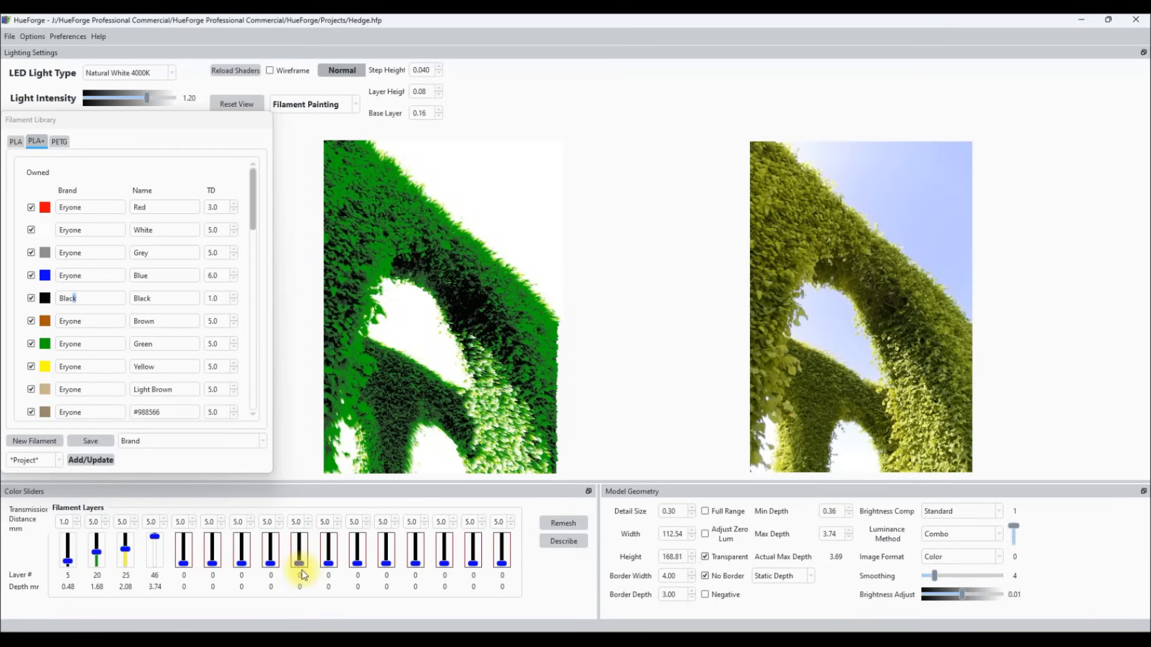
left_click(960, 509)
left_click(1066, 530)
Generate the Hedge project's print description, highlight its swap instructions and copy the description.
left_click(577, 542)
mouse_move(571, 362)
left_mouse_down()
mouse_move(481, 322)
mouse_move(571, 358)
left_mouse_up()
left_click(571, 358)
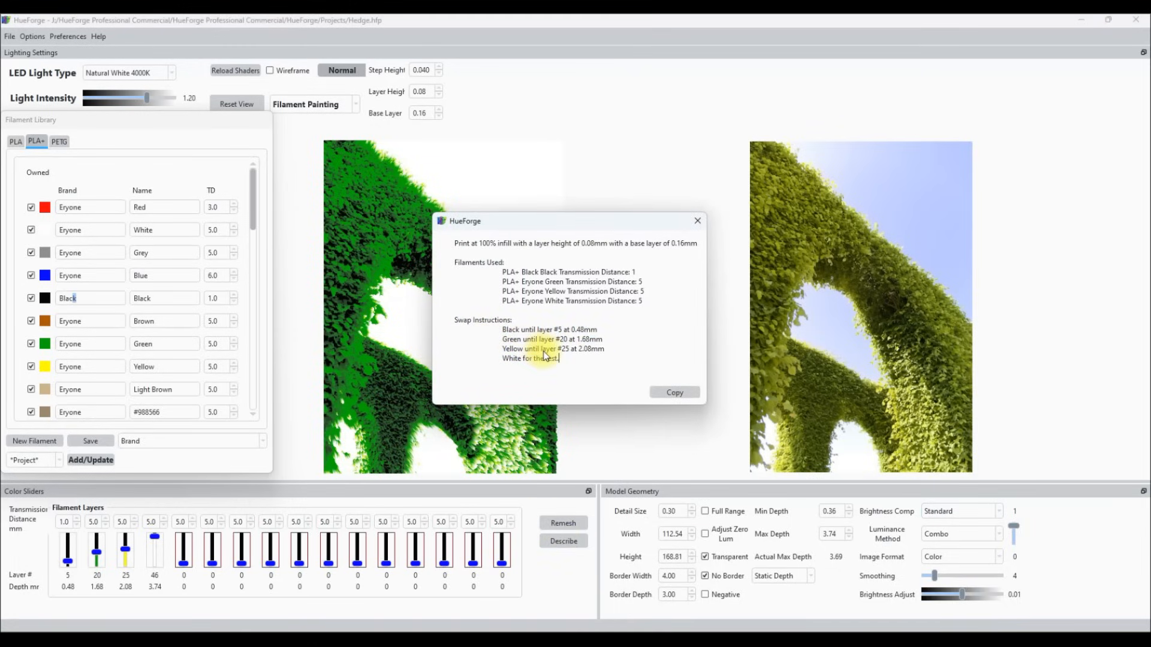
left_click_drag(558, 361, 480, 335)
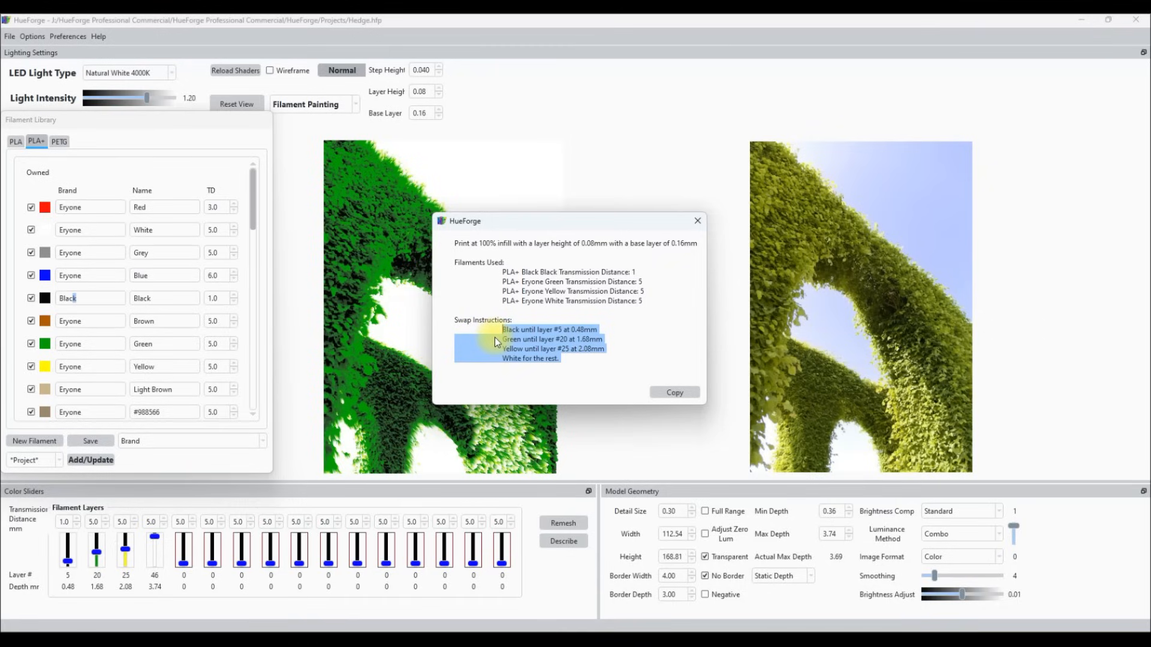
left_click(494, 337)
left_click_drag(563, 363, 453, 321)
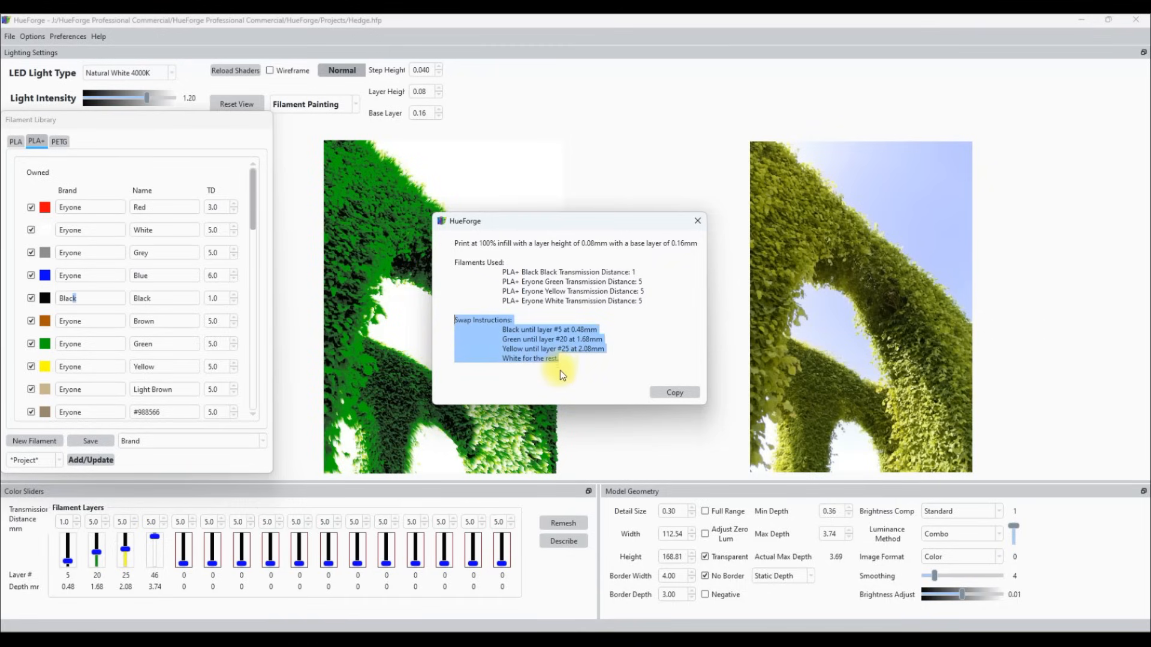
left_click(670, 393)
Switch to Bambu Studio, look over the build plate and project page, and return to print preparation.
left_click(696, 640)
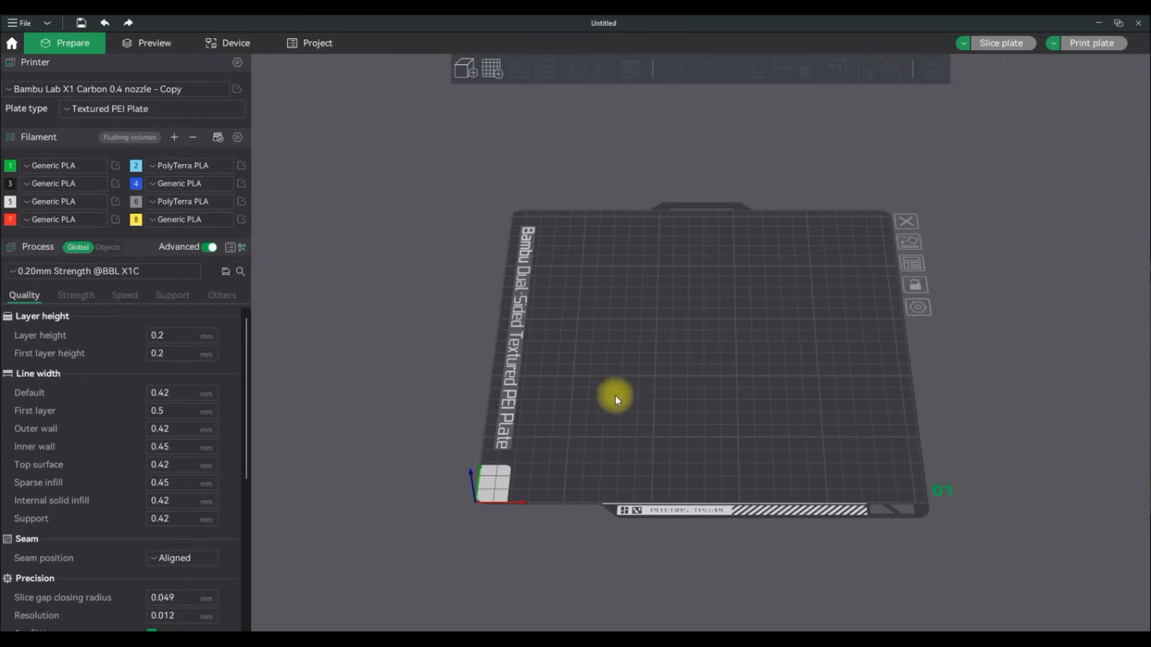
middle_click_drag(663, 393, 599, 411)
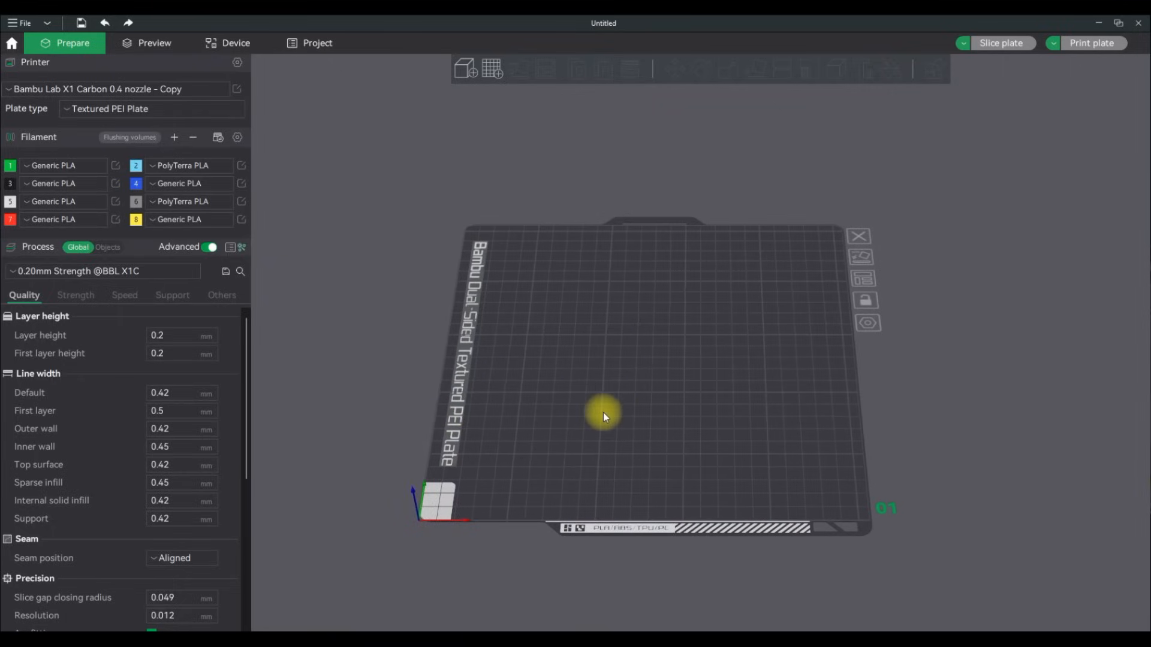
left_click_drag(612, 415, 613, 414)
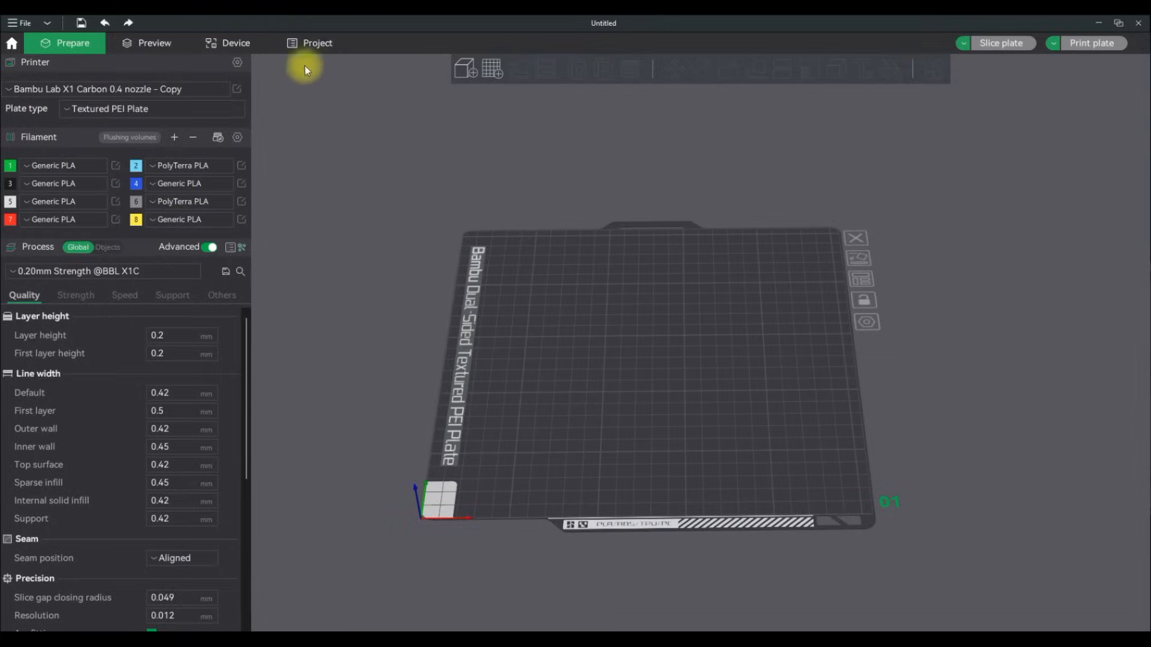
left_click(320, 45)
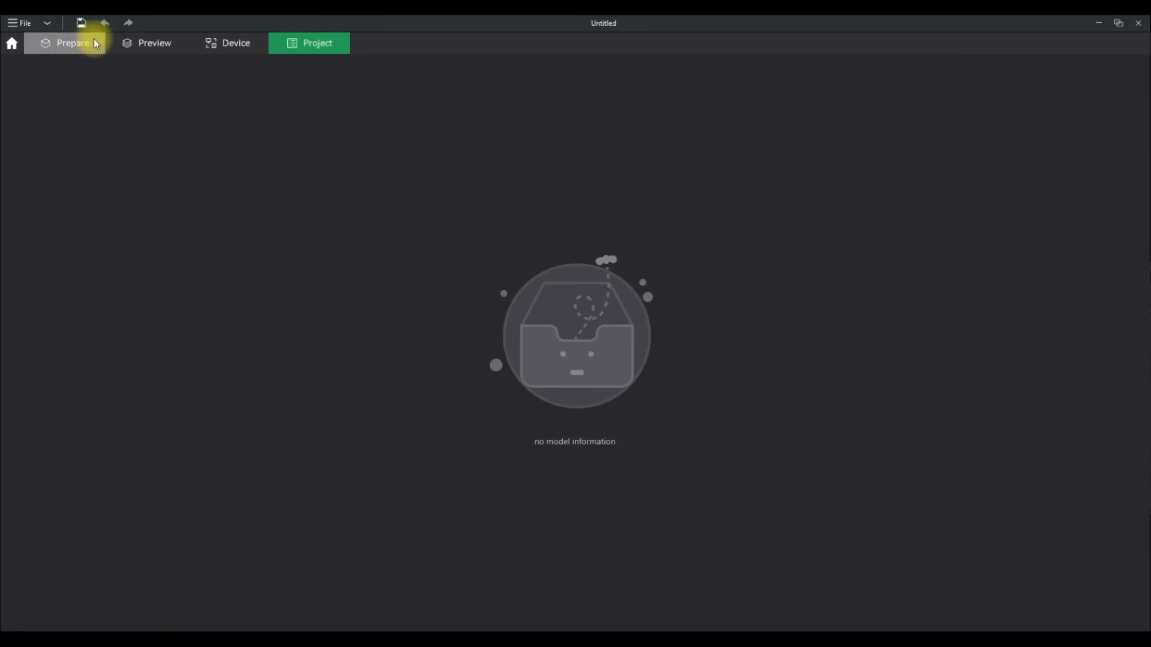
left_click(70, 39)
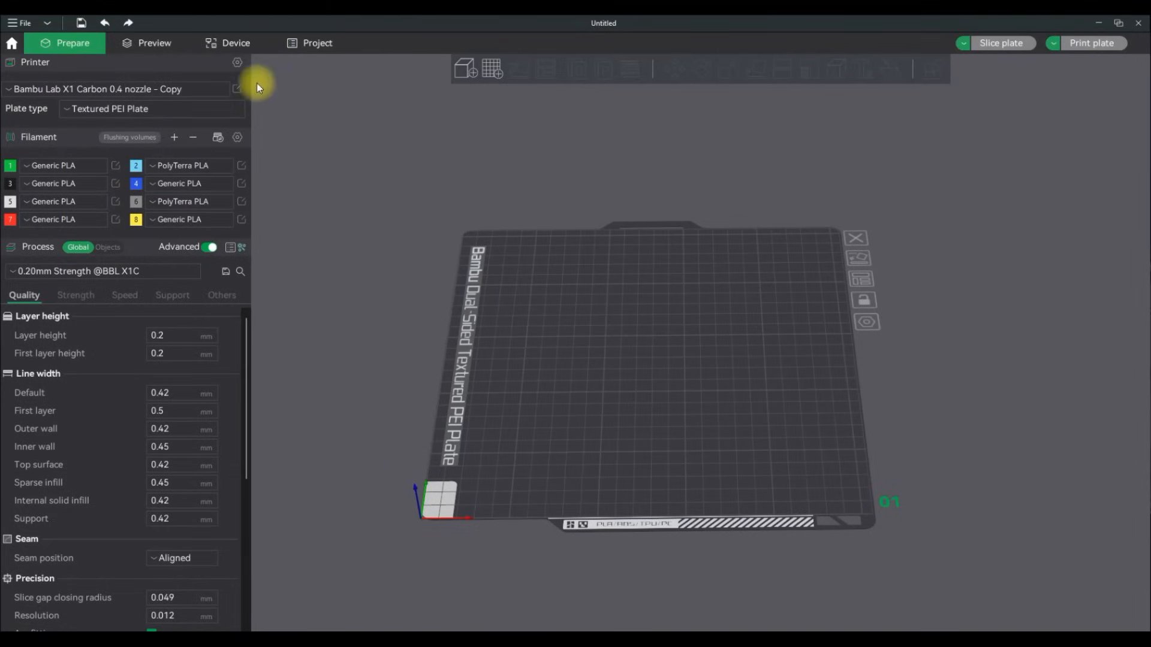
Open the device view, choose the last printer listed under My Device and start its camera feed.
left_click(228, 51)
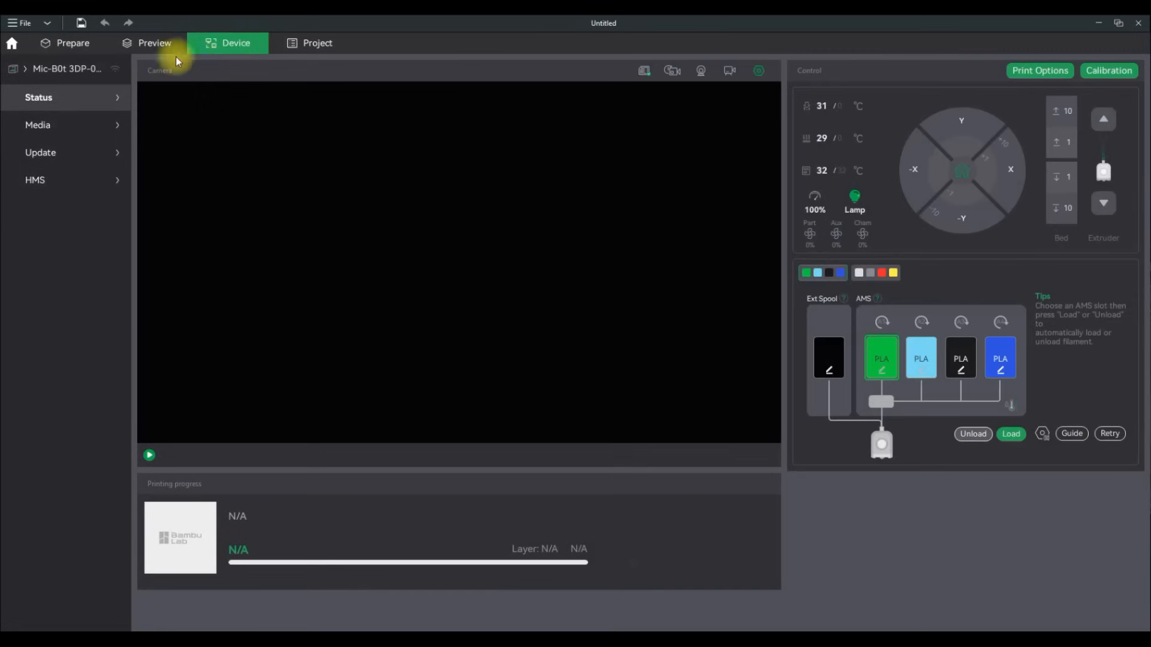
left_click(27, 69)
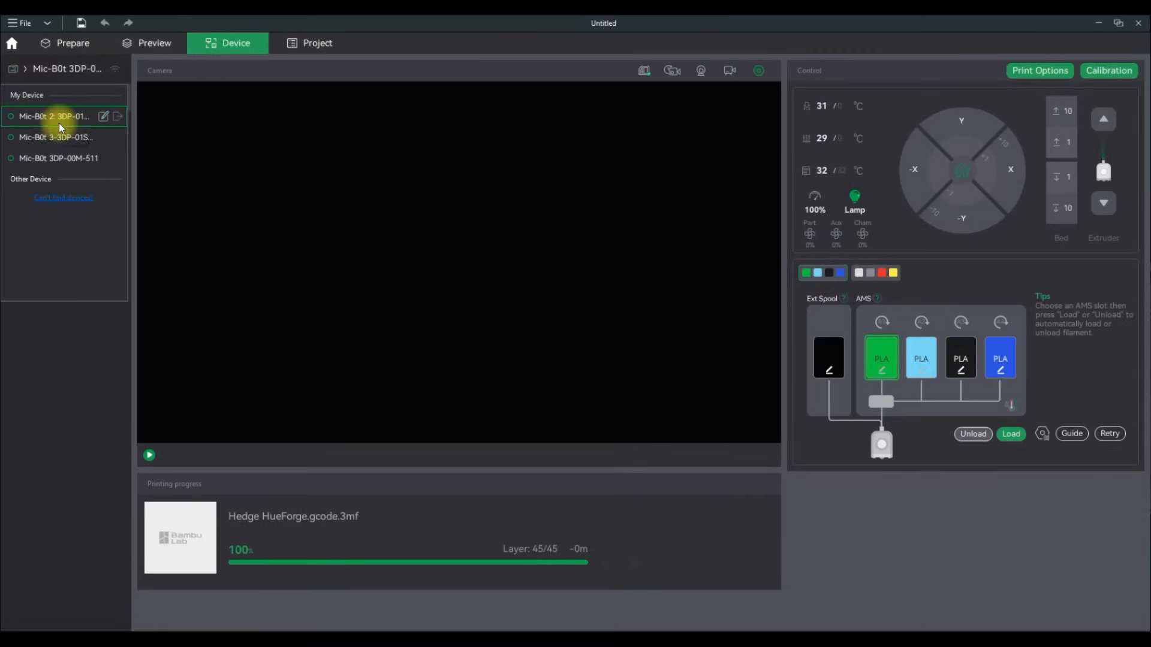
left_click(63, 158)
left_click(149, 455)
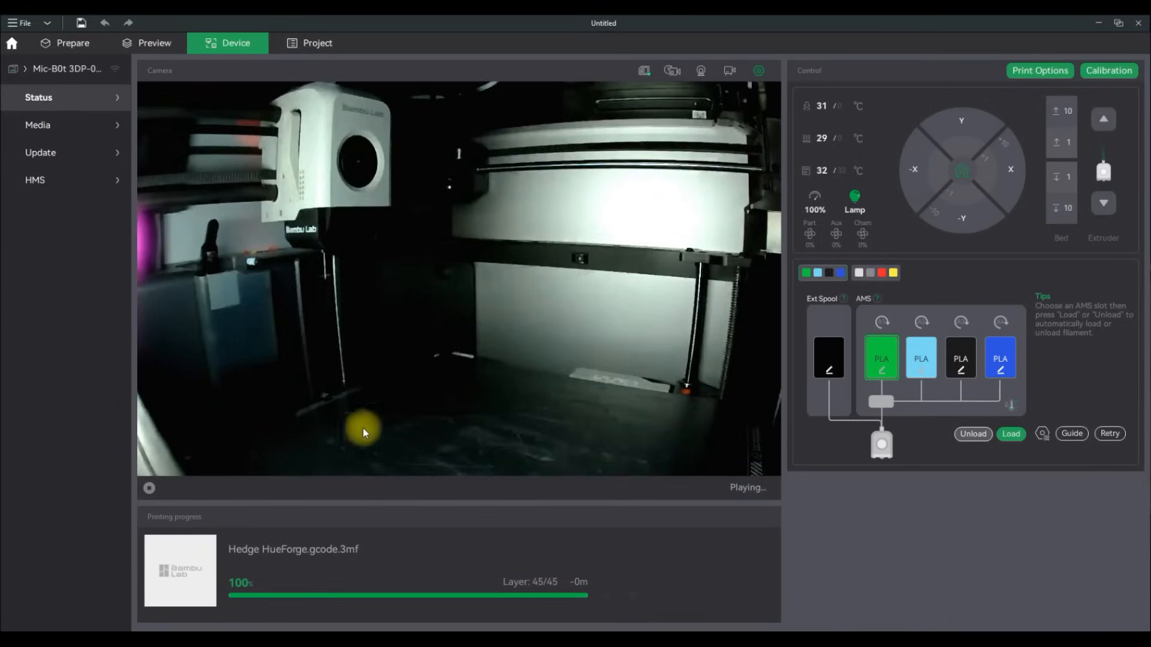
Examine the filaments loaded in both AMS units and the external spool, leaving the first AMS unit shown.
left_click(873, 276)
left_click(818, 271)
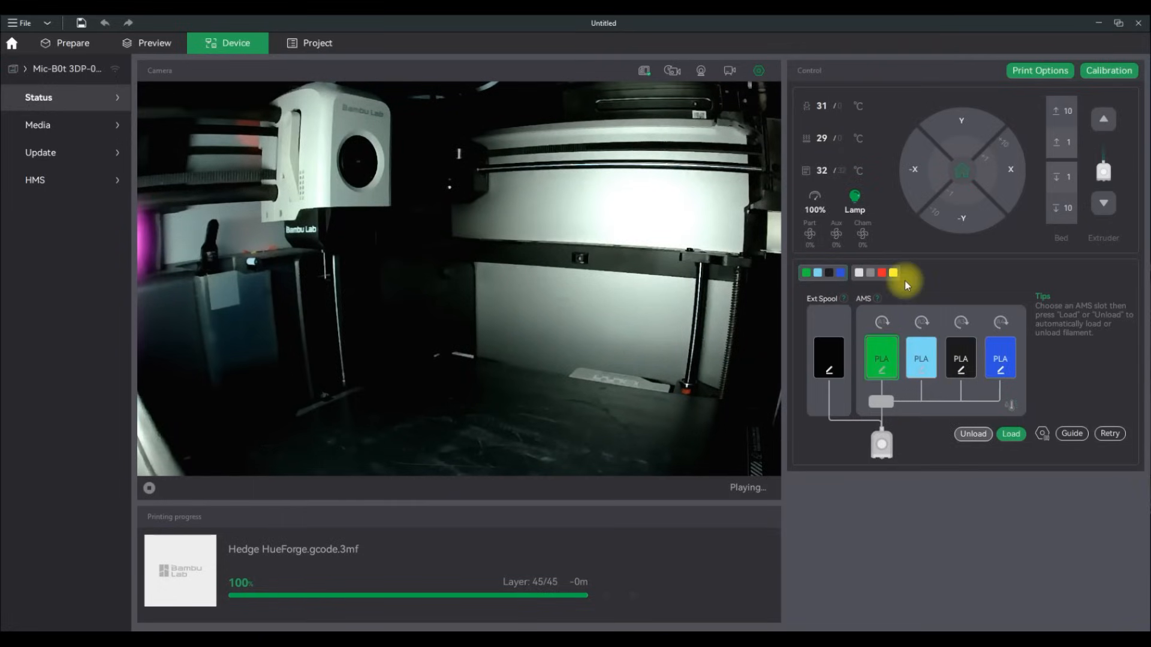
left_click(858, 276)
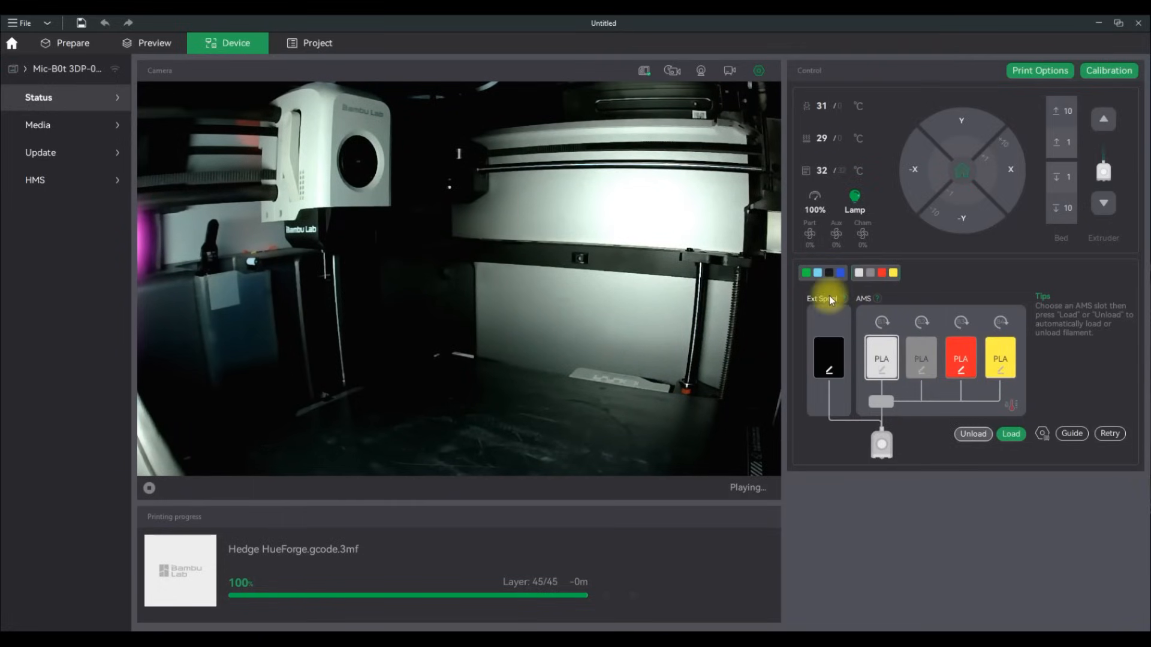
left_click(822, 277)
left_click(834, 348)
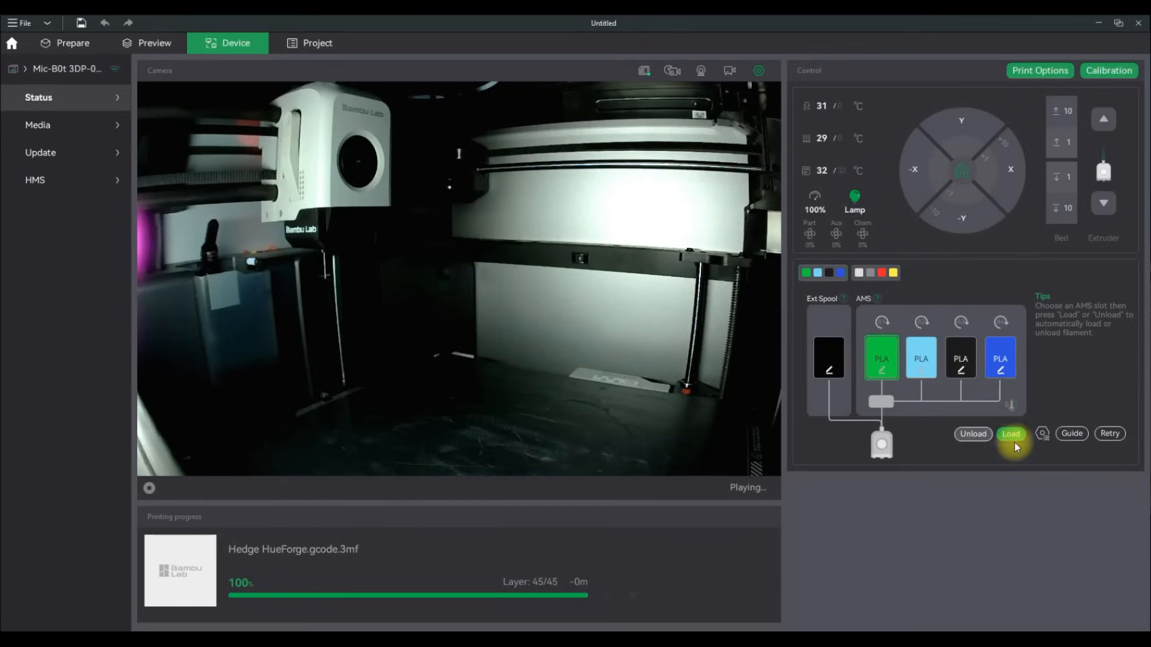
Check the filament settings of the first AMS slot without changing them, and view the AMS humidity and desiccant information.
left_click(883, 370)
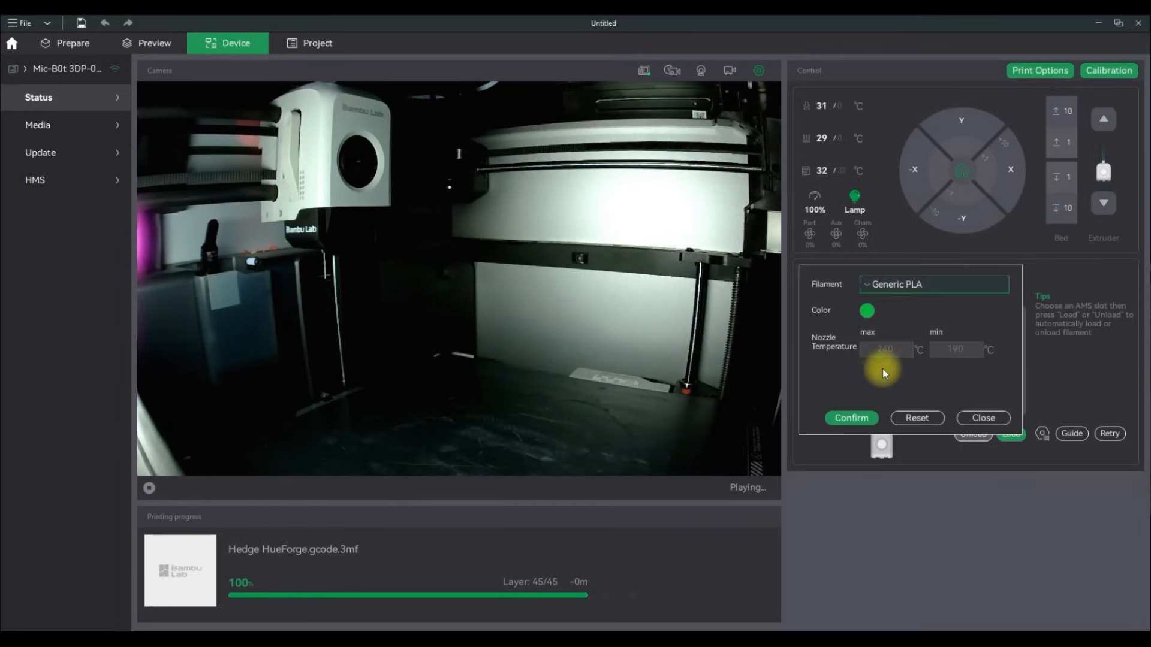
left_click(980, 416)
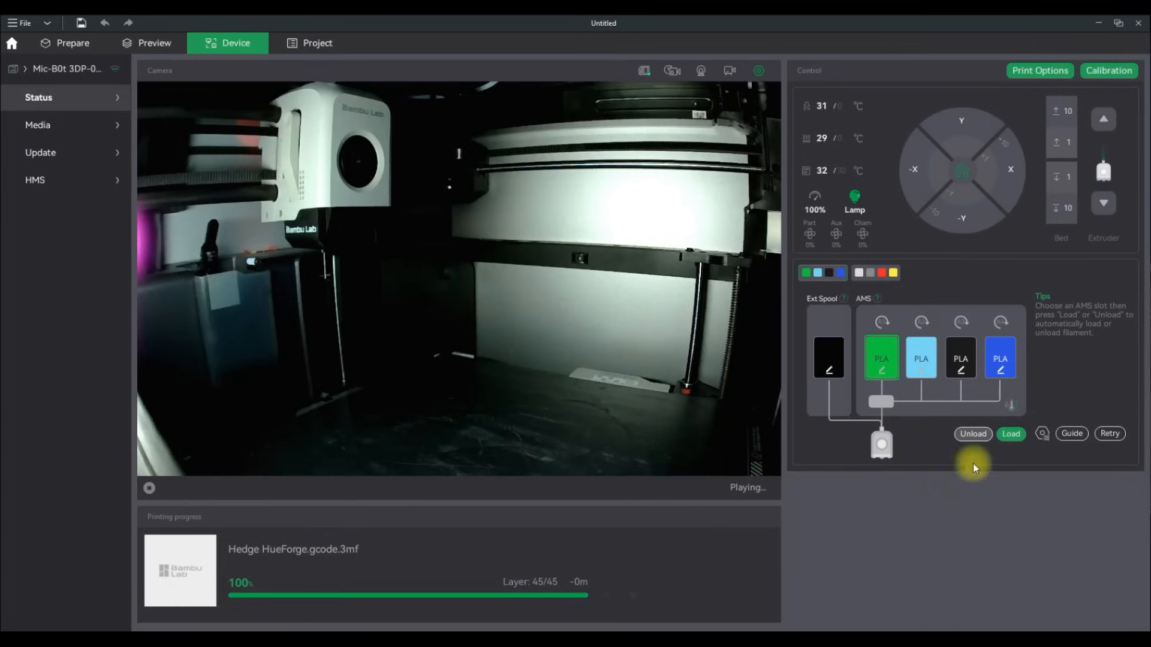
left_click(1012, 405)
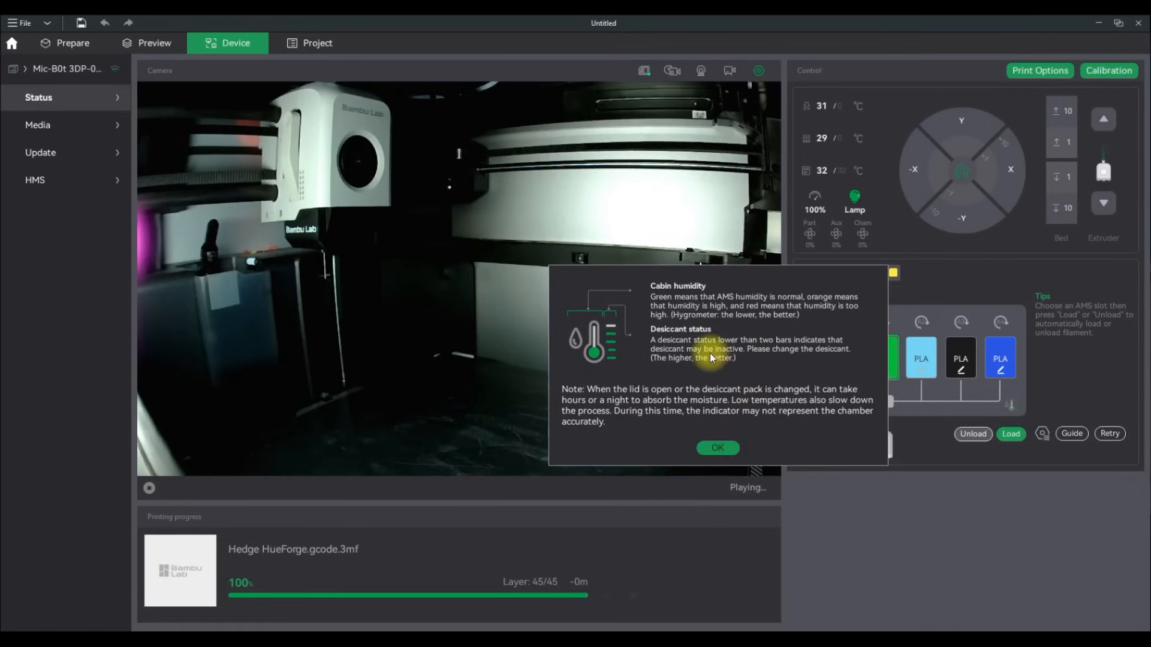
left_click(722, 447)
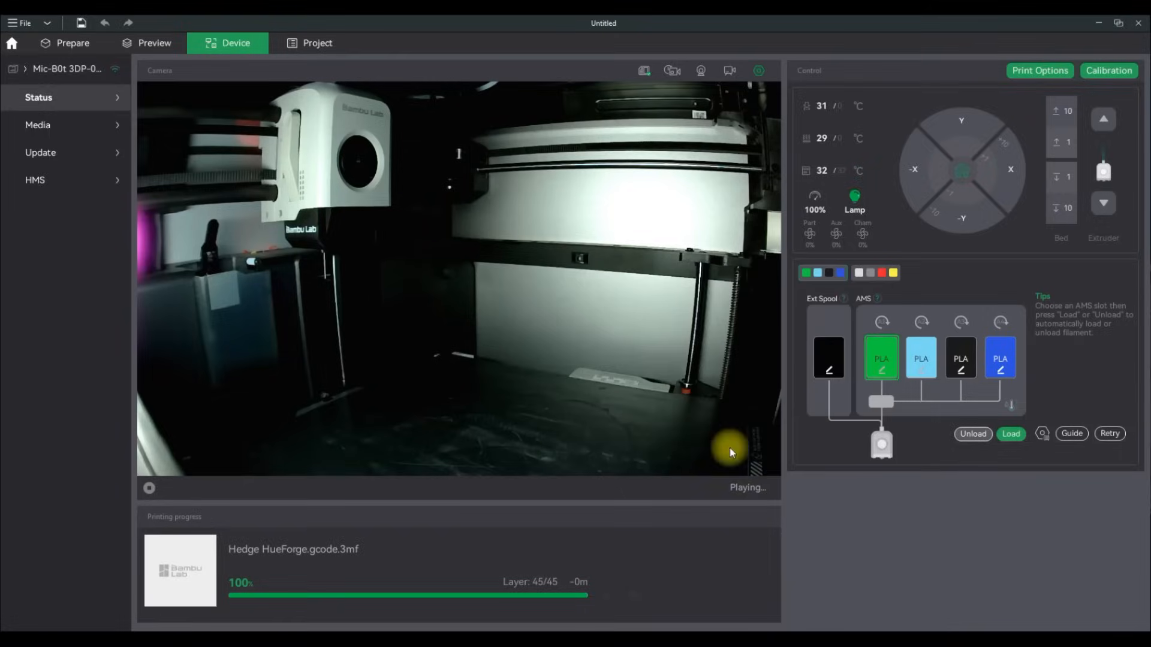
Switch to the Mic-B0t 3 printer and view its AMS humidity and desiccant information.
left_click(45, 68)
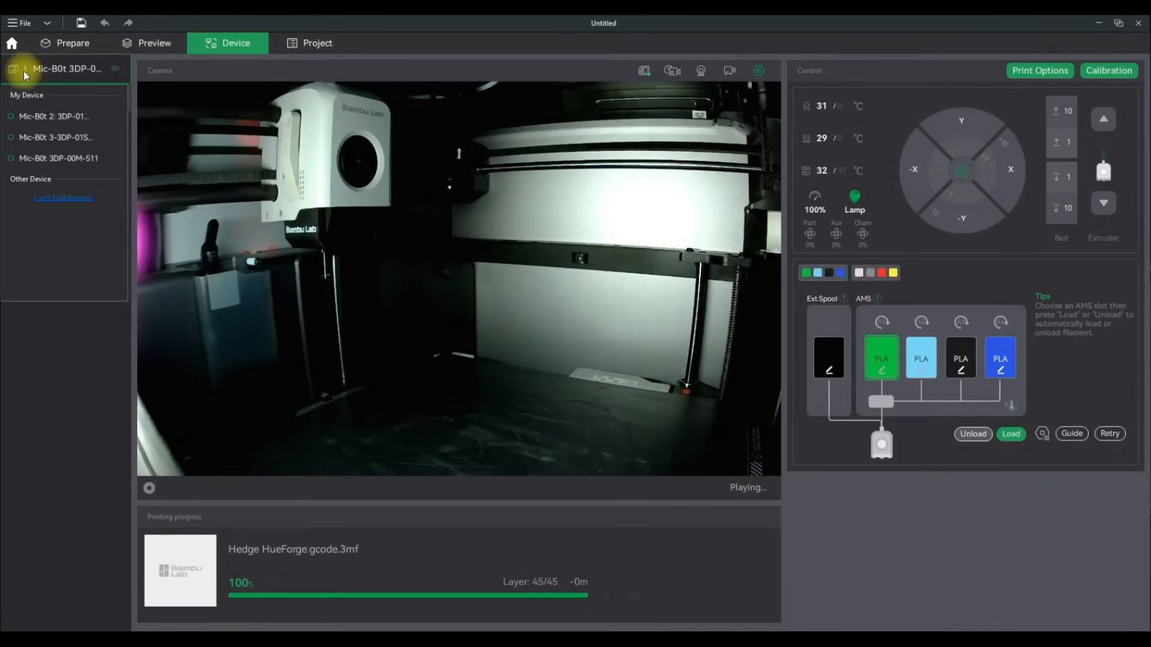
left_click(52, 139)
left_click(52, 139)
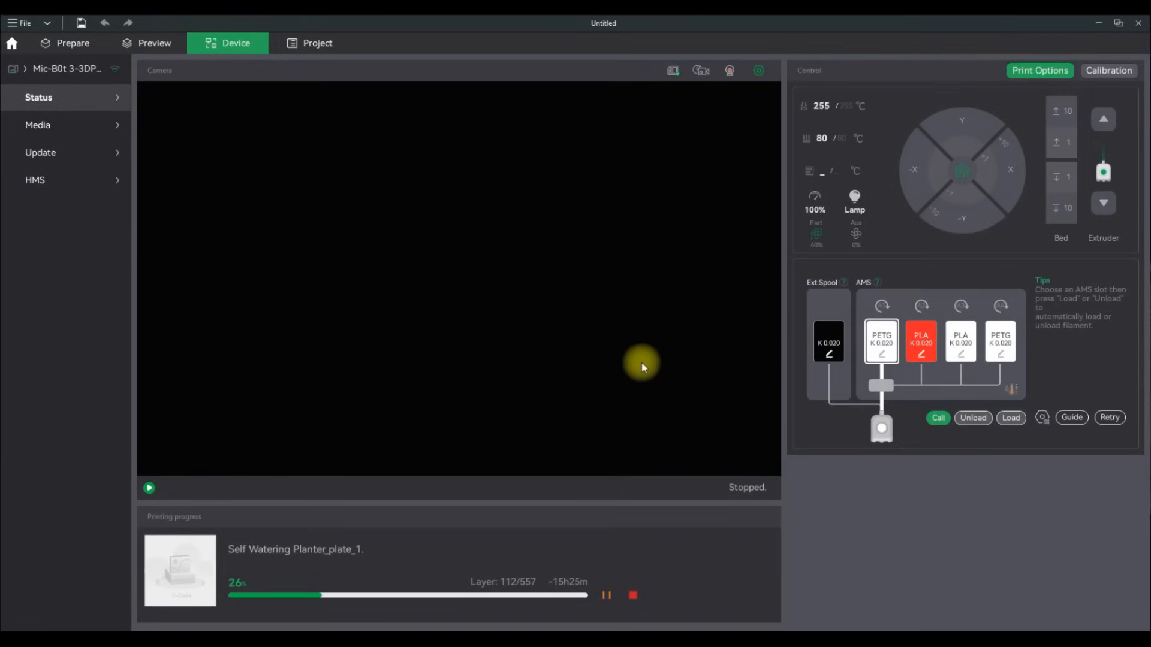
left_click(1014, 391)
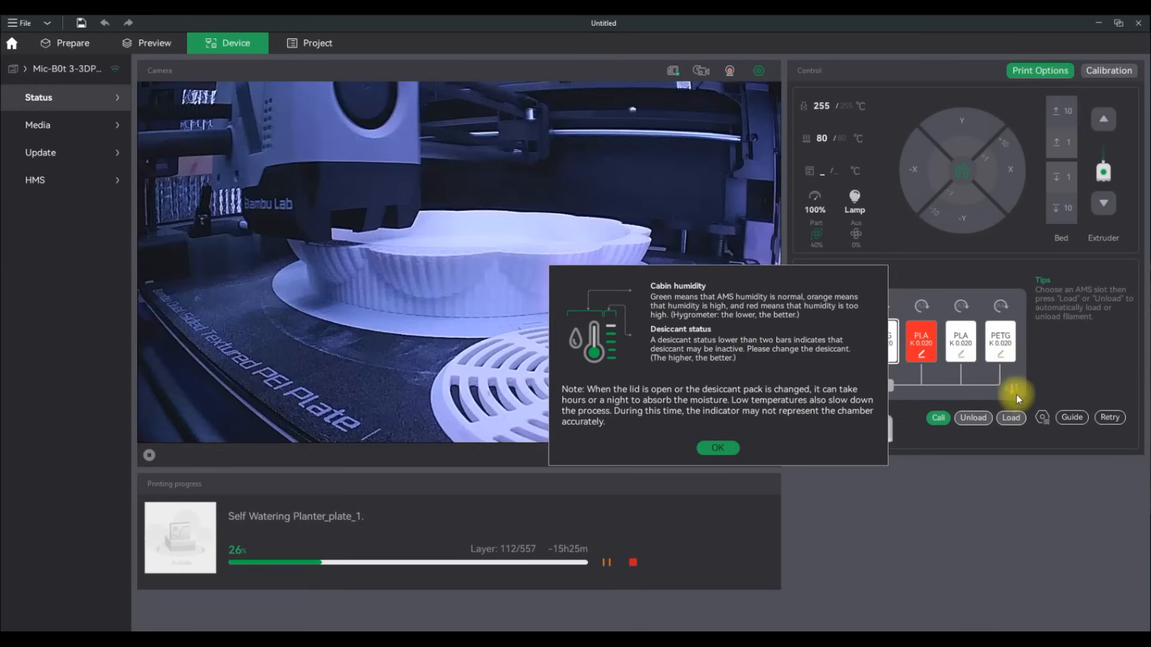
left_click(720, 449)
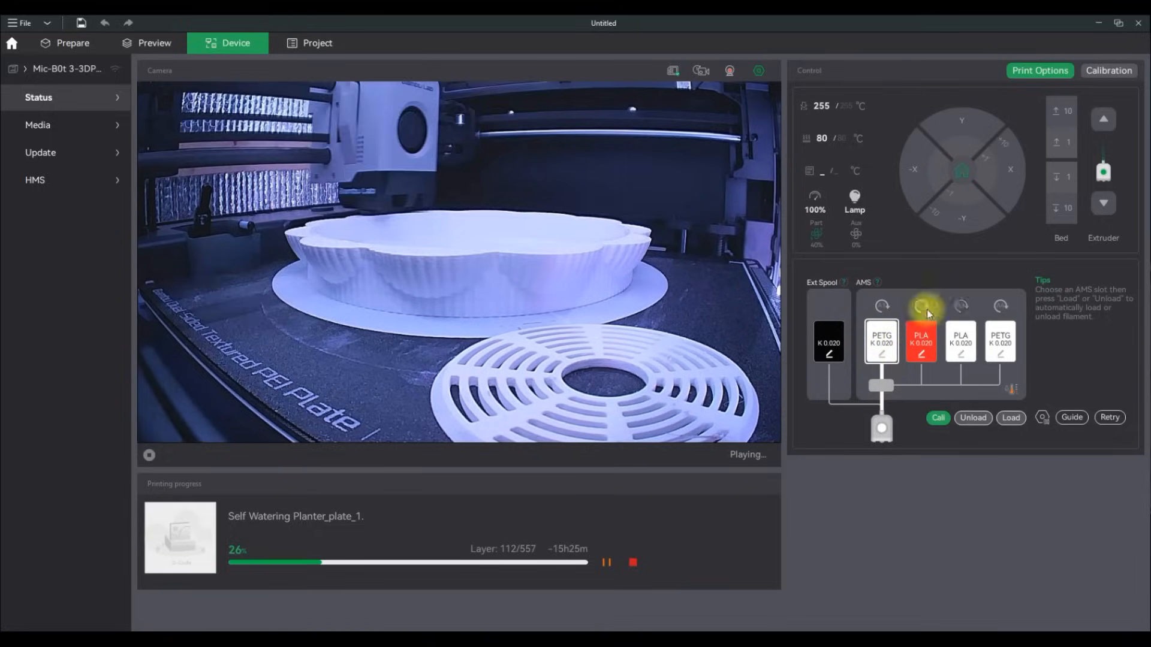
Switch to the Mic-B0t 2 printer and start its camera feed.
left_click(27, 73)
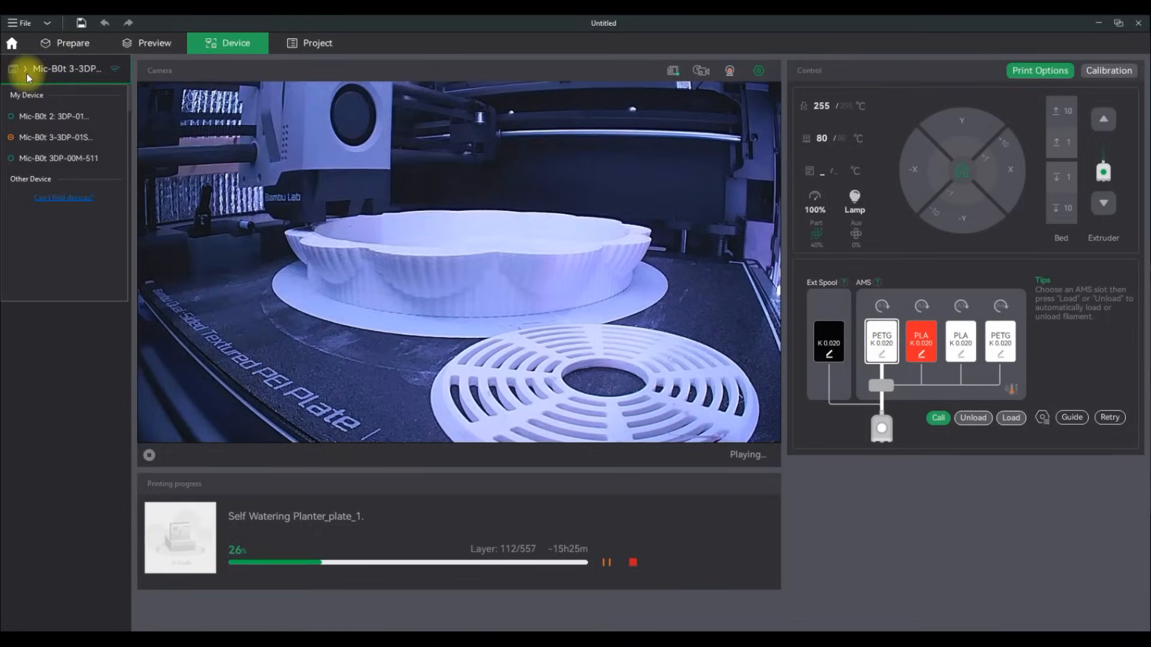
left_click(53, 117)
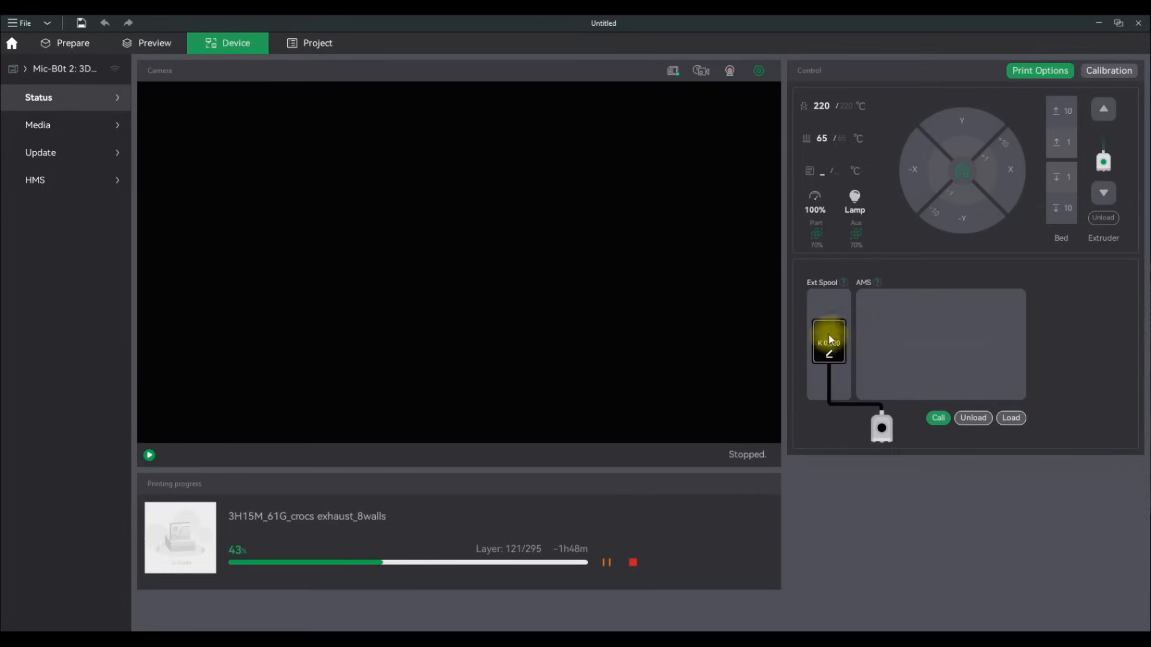
left_click(150, 455)
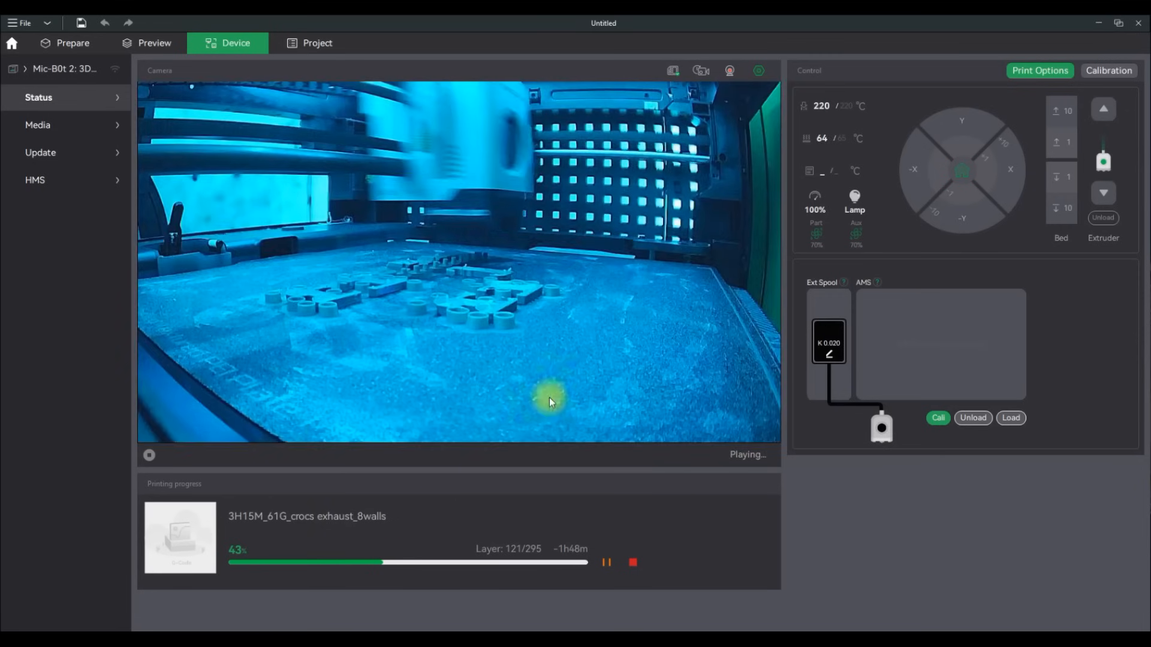
Return to the last printer listed under My Device and examine its lamp, print speed and fan controls.
left_click(24, 73)
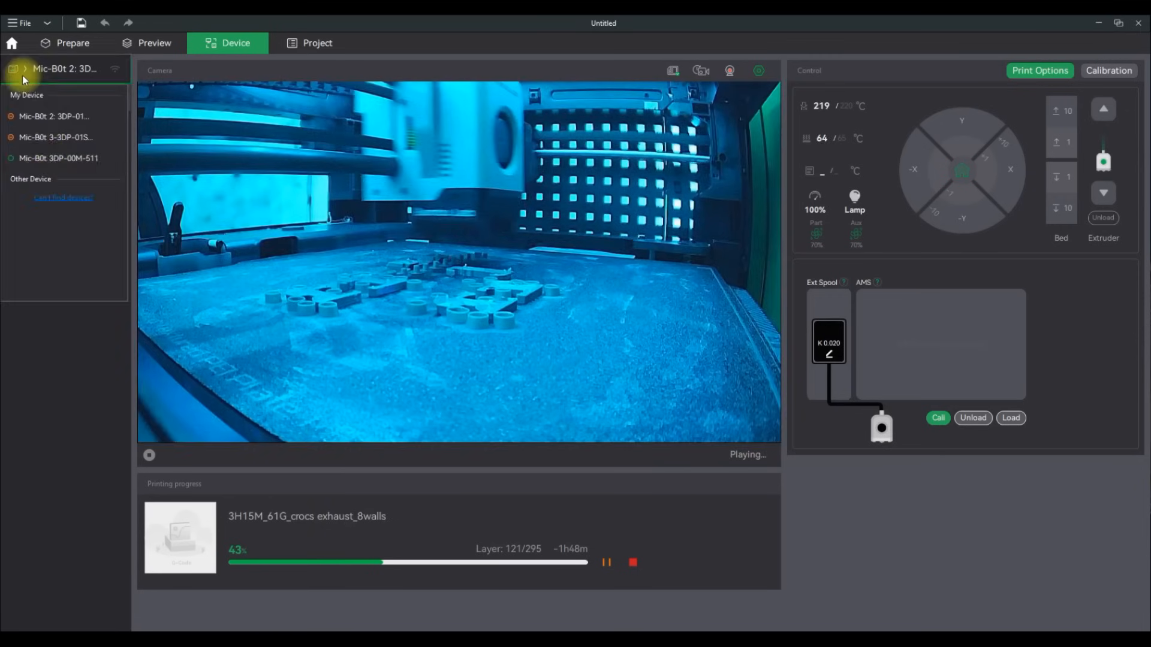
left_click(46, 161)
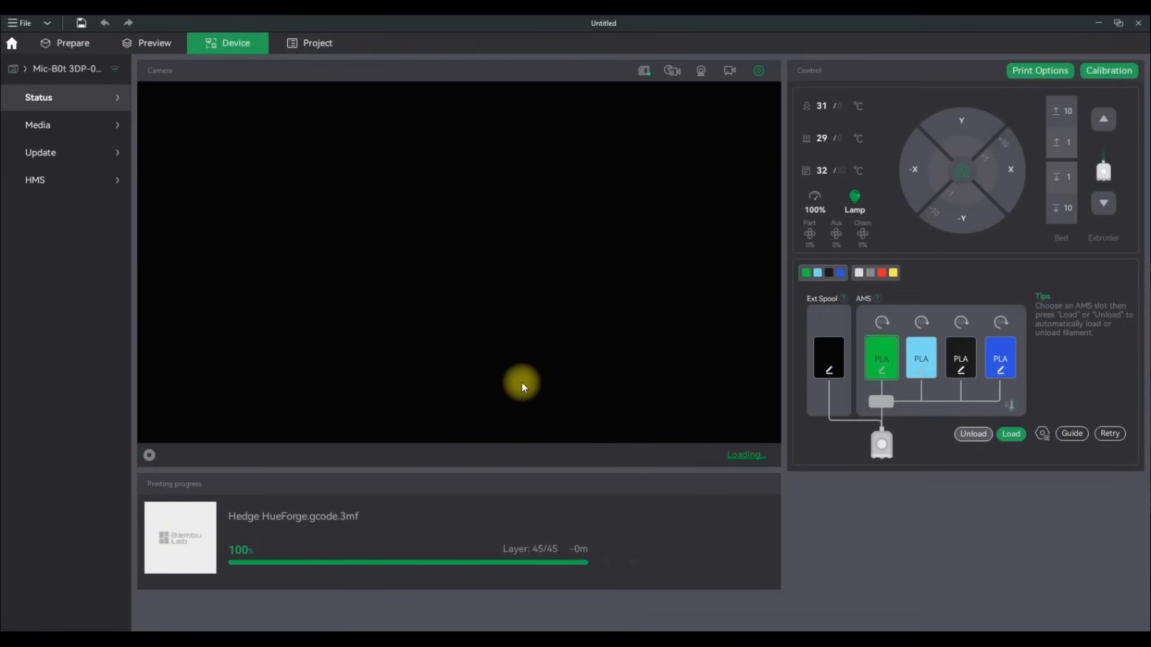
left_click(856, 204)
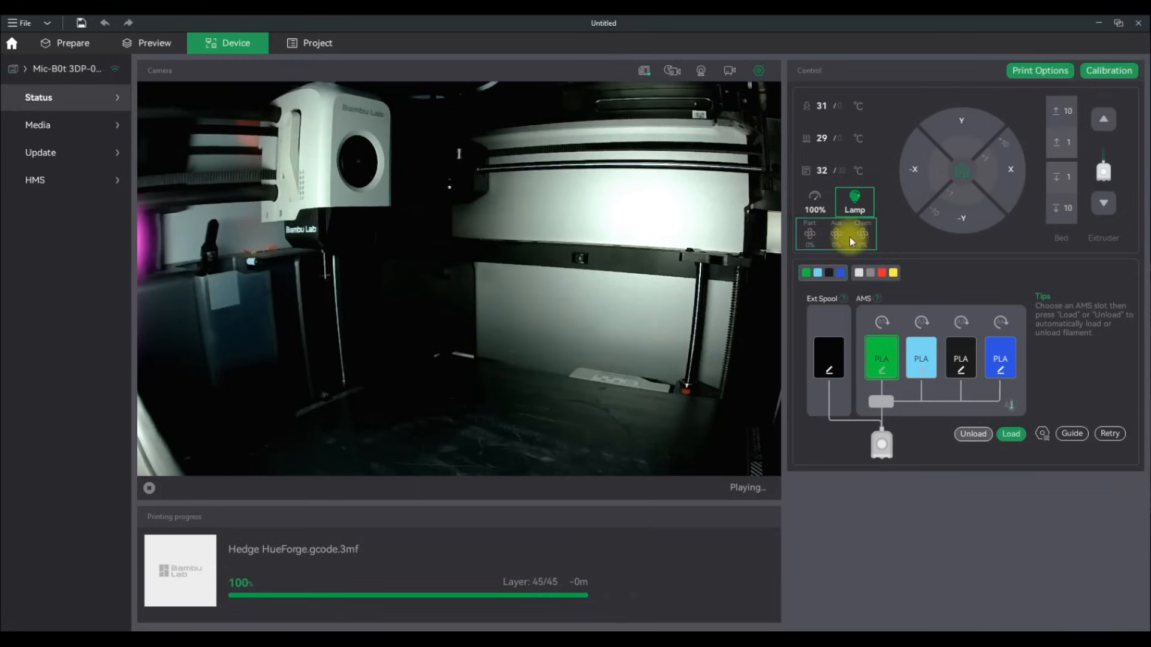
left_click(819, 207)
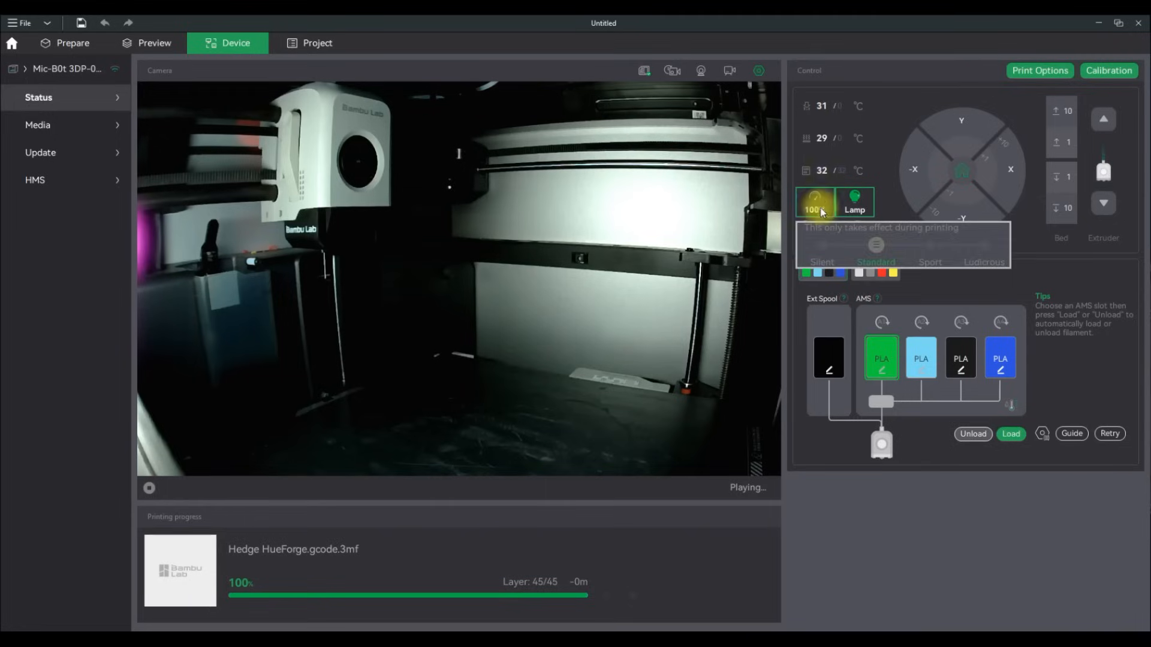
left_click(825, 206)
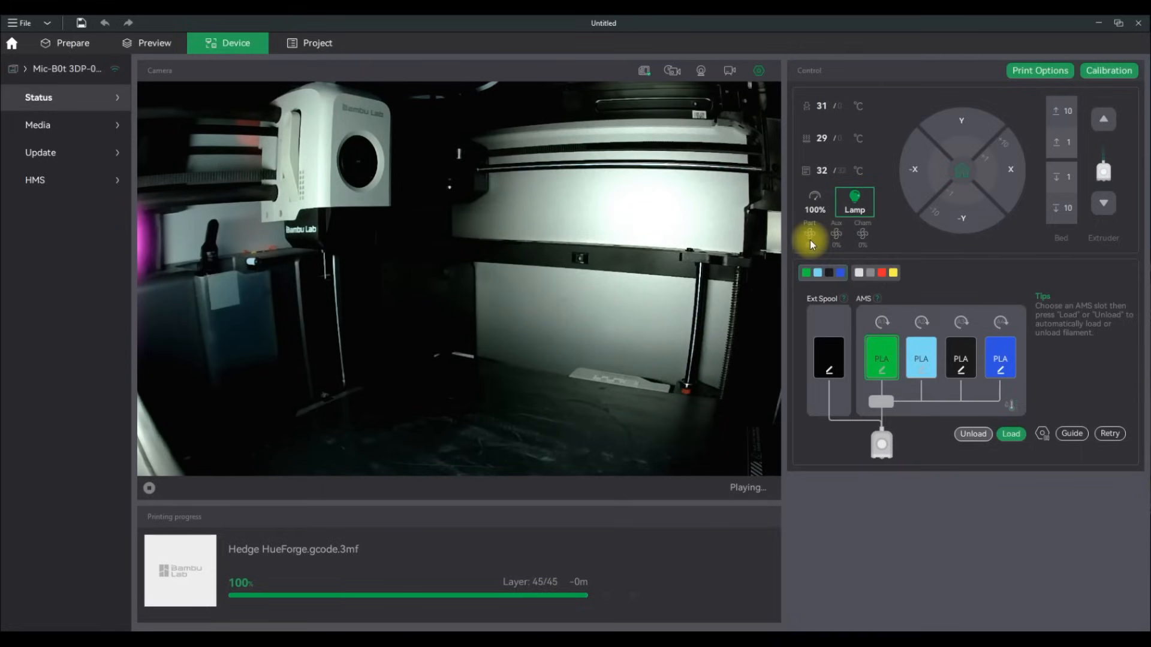
left_click(810, 235)
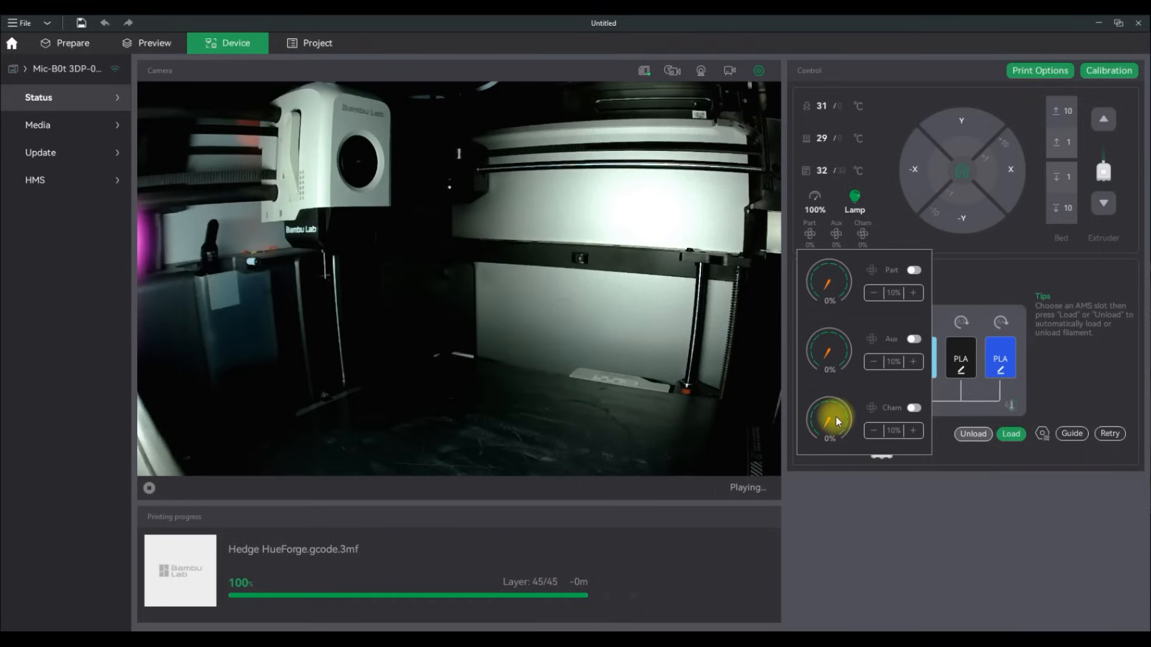
left_click(863, 484)
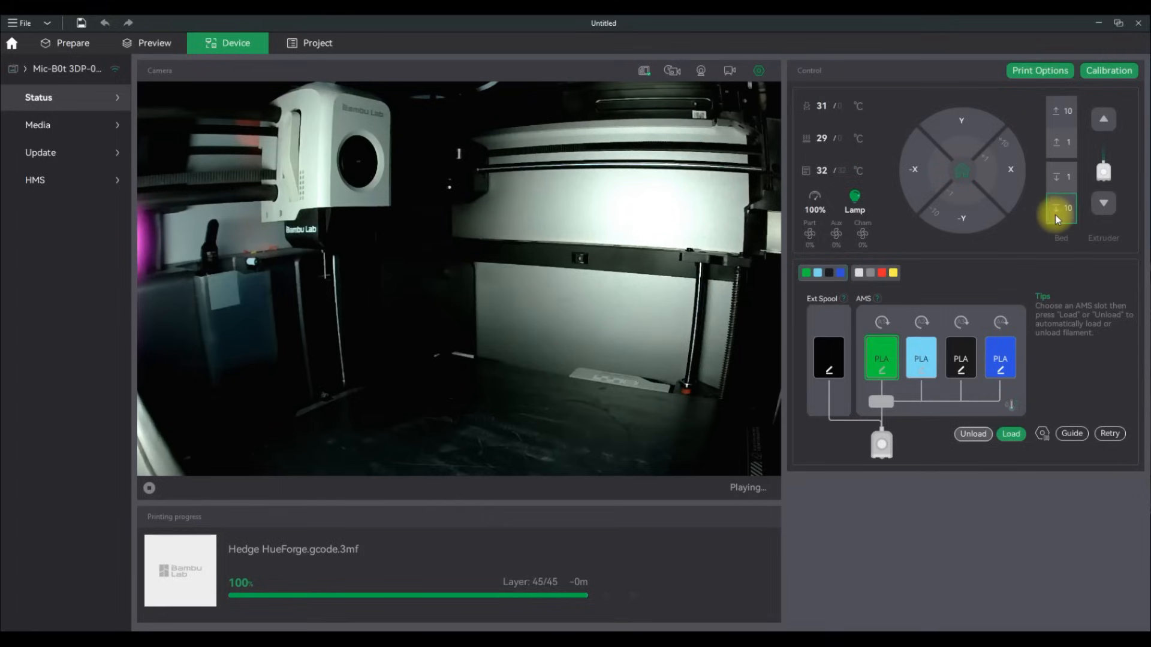
Try to move the toolhead along X and home all axes from the resulting confirmation.
left_click(1017, 166)
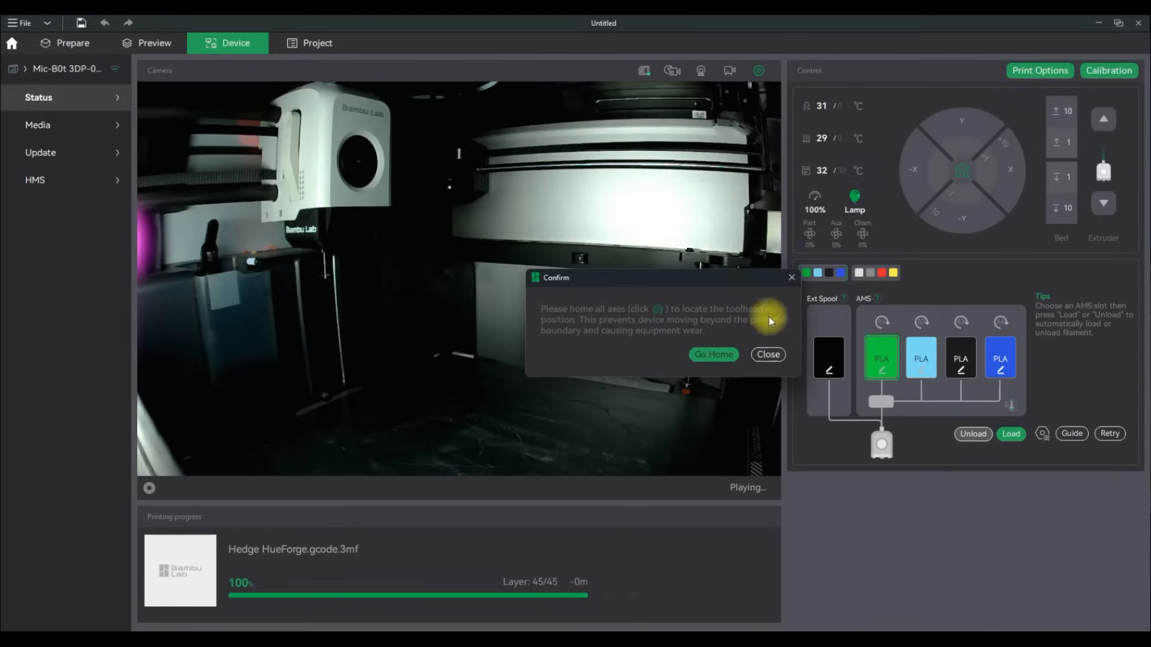
left_click(713, 354)
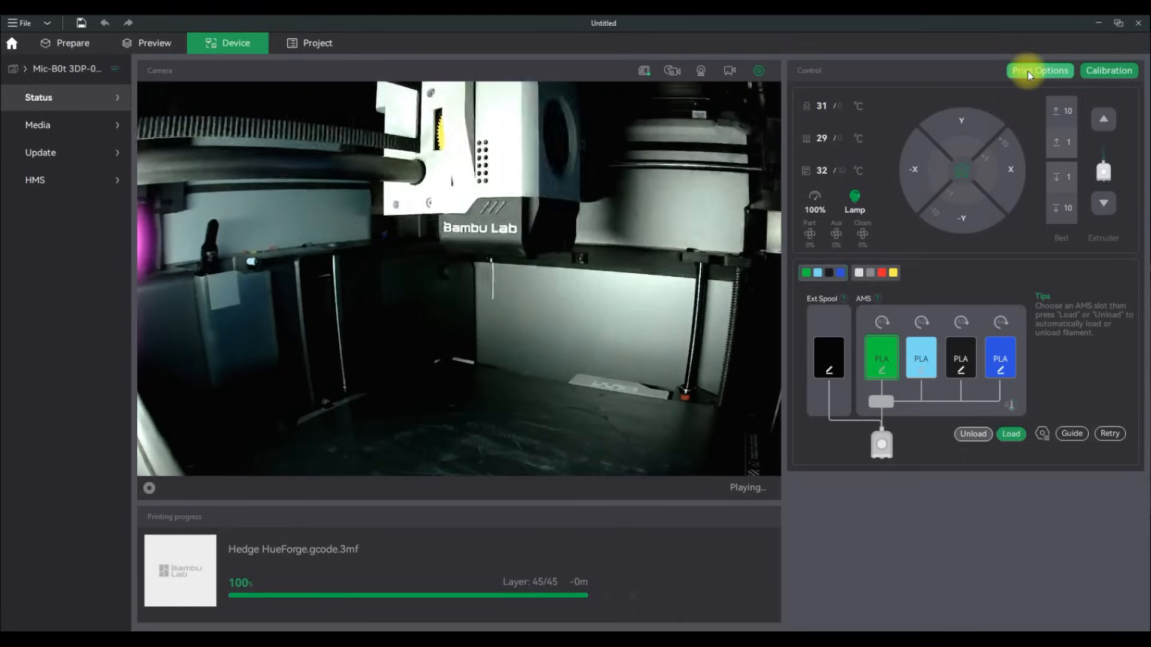
Review the print options, including the AI monitoring pause sensitivity choices, and the calibration step selection, leaving both as they are.
left_click(1028, 71)
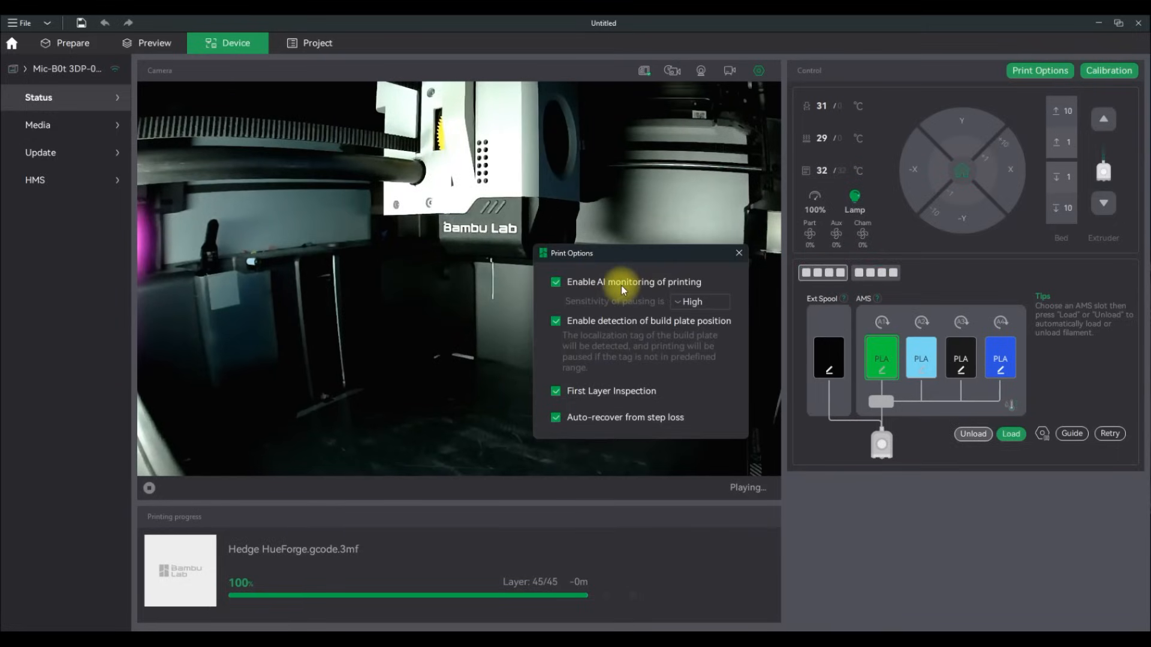
left_click(685, 302)
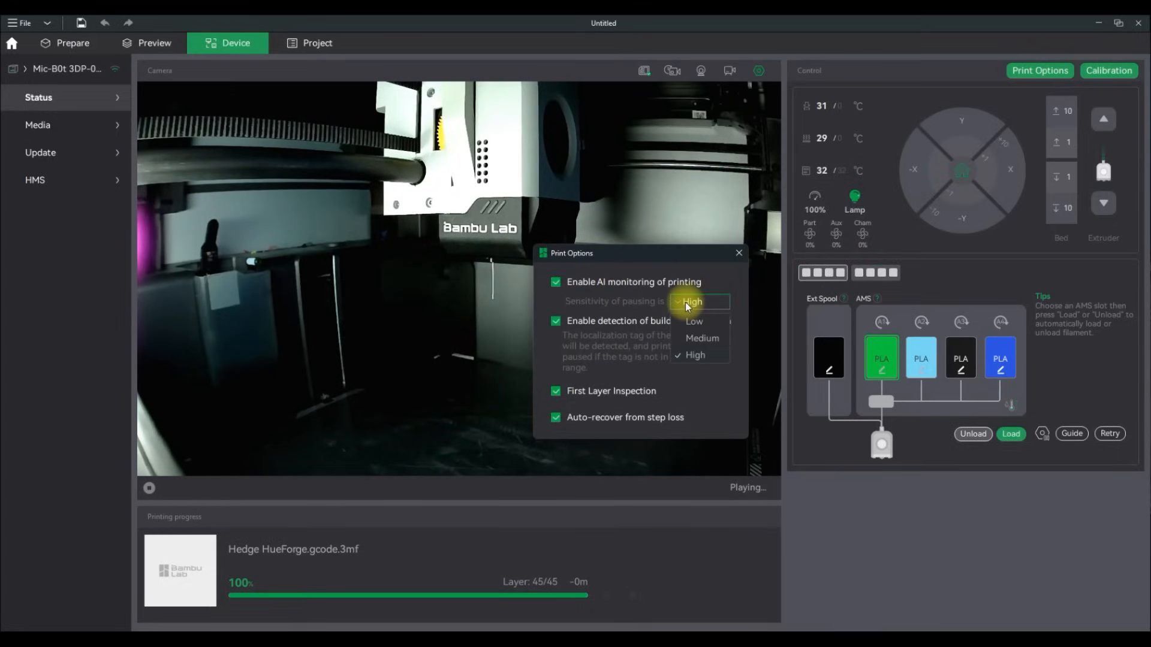
left_click(684, 303)
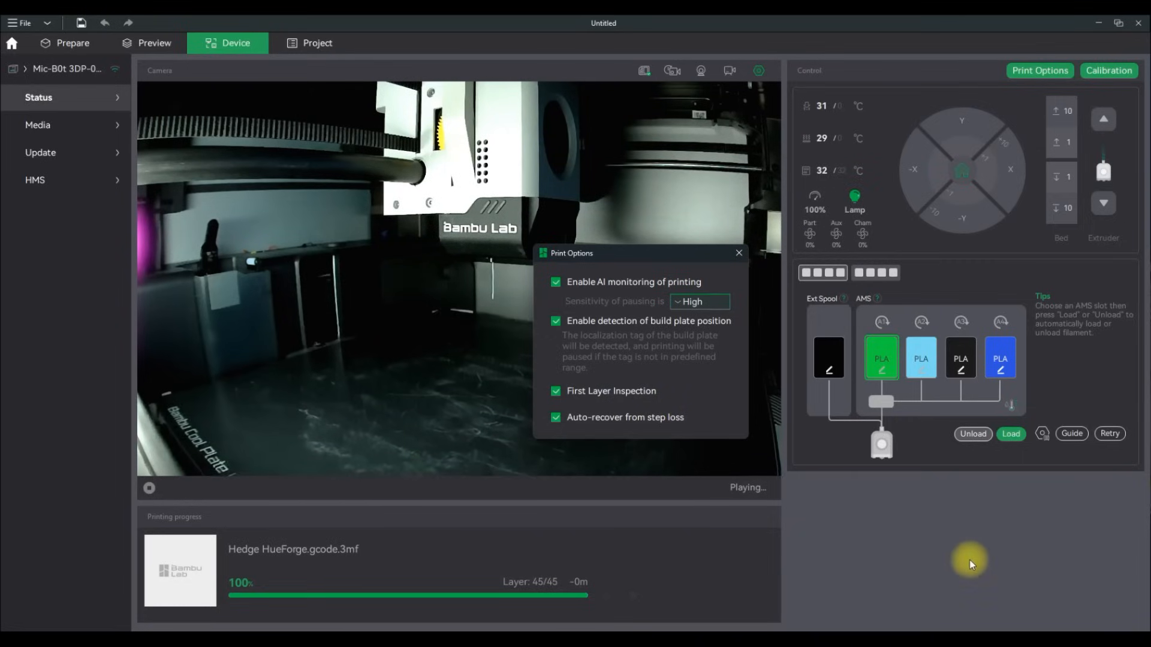
left_click(738, 254)
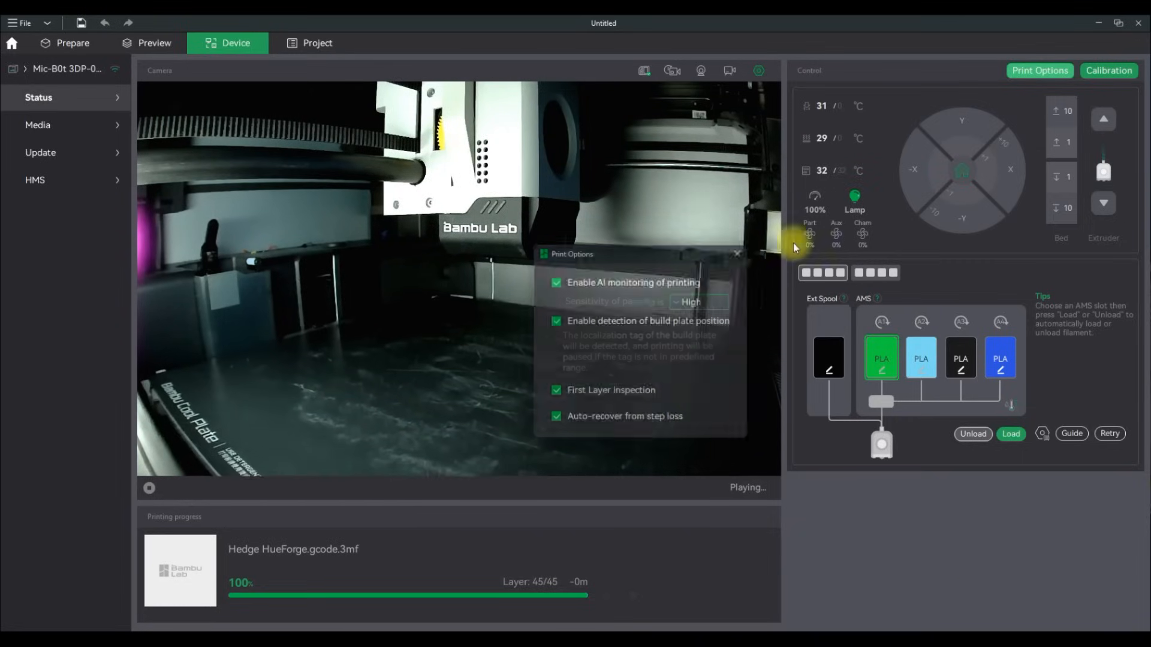
left_click(1098, 73)
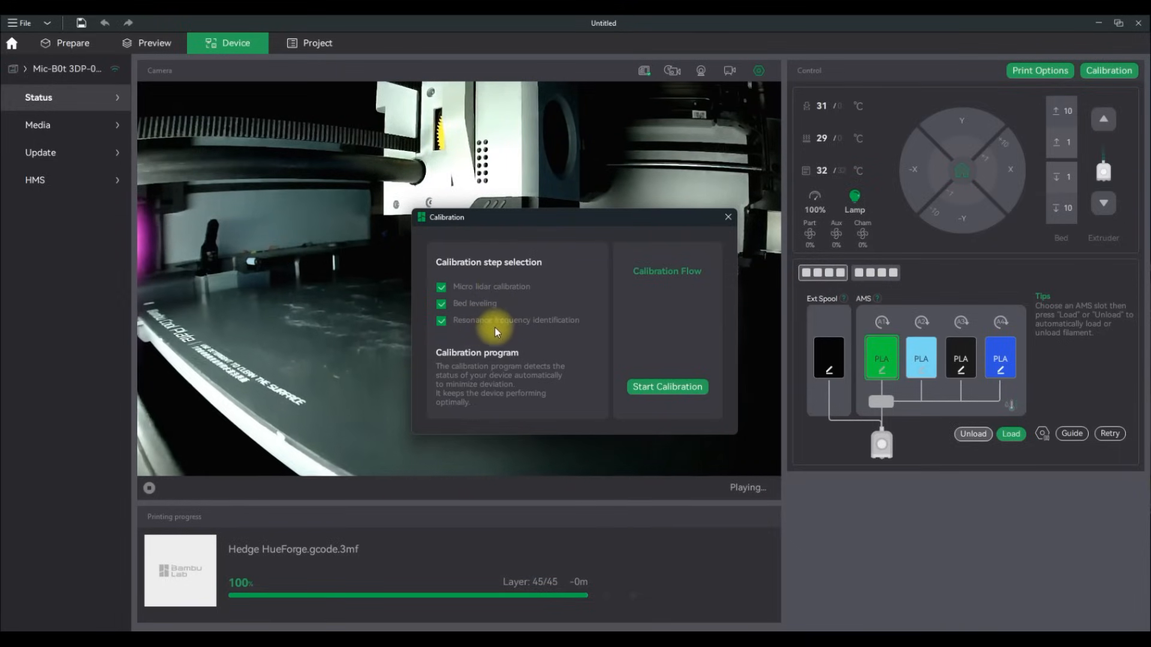
left_click(727, 218)
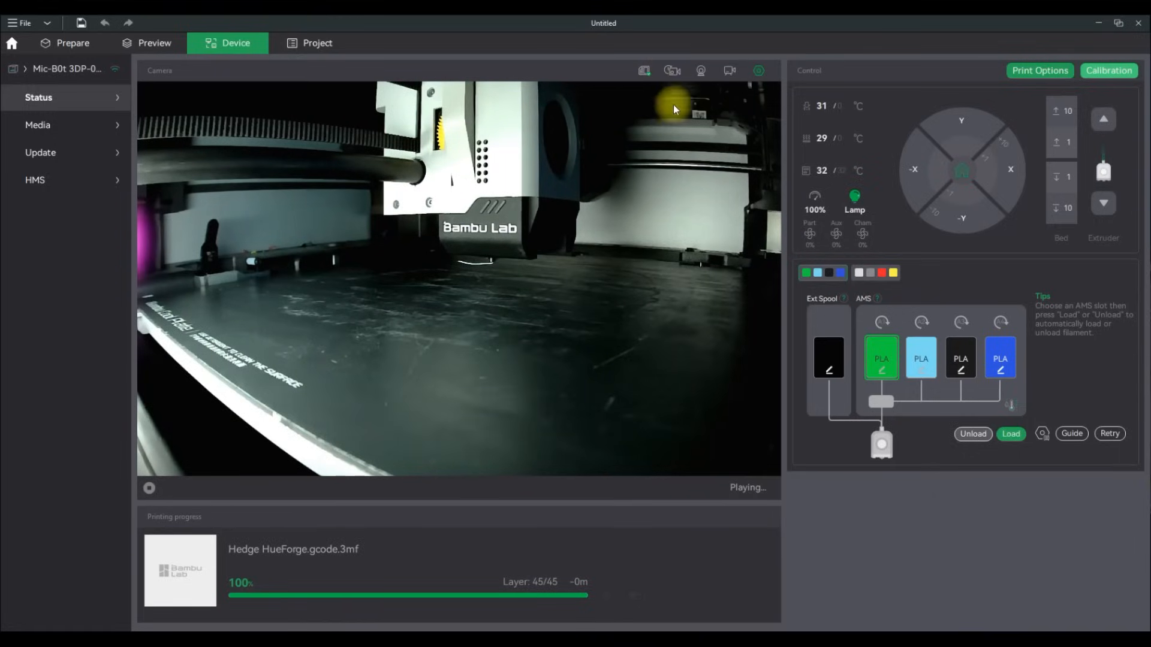
Turn on Go Live in the camera settings and open the "Live Video" guide page.
left_click(674, 70)
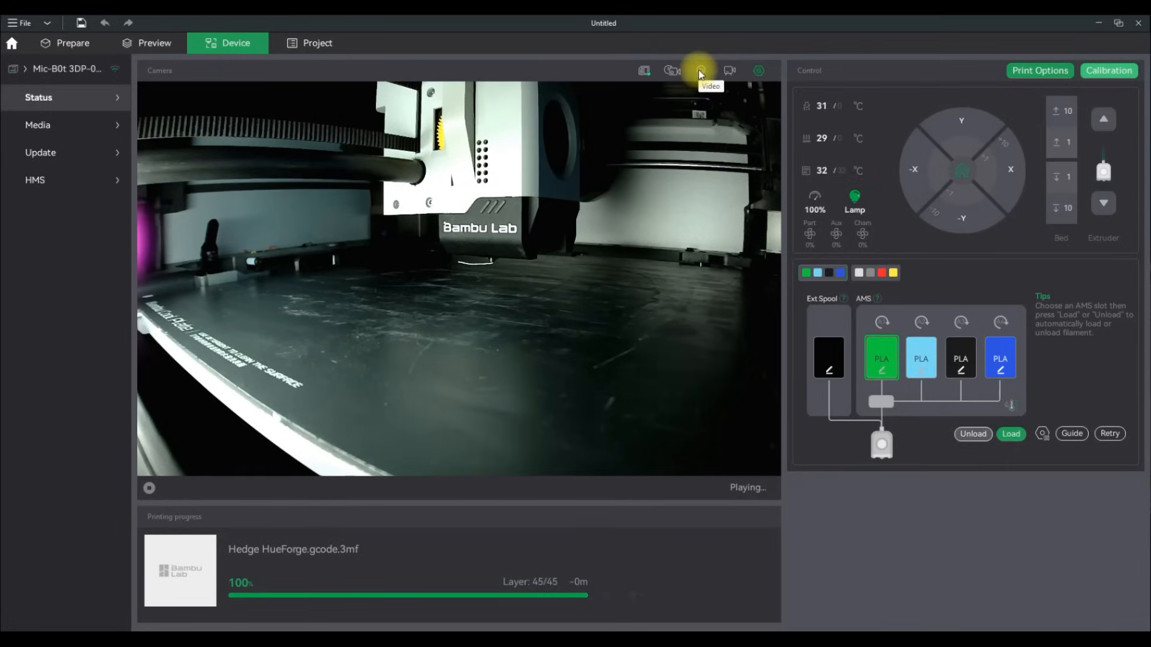
left_click(753, 74)
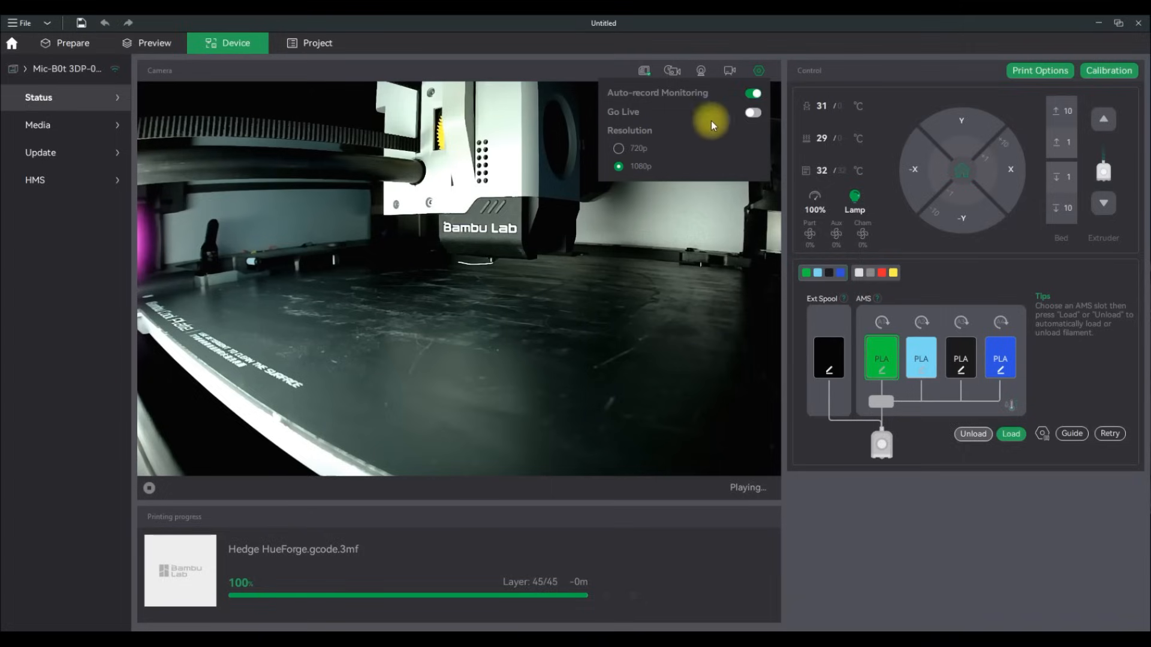
left_click(751, 113)
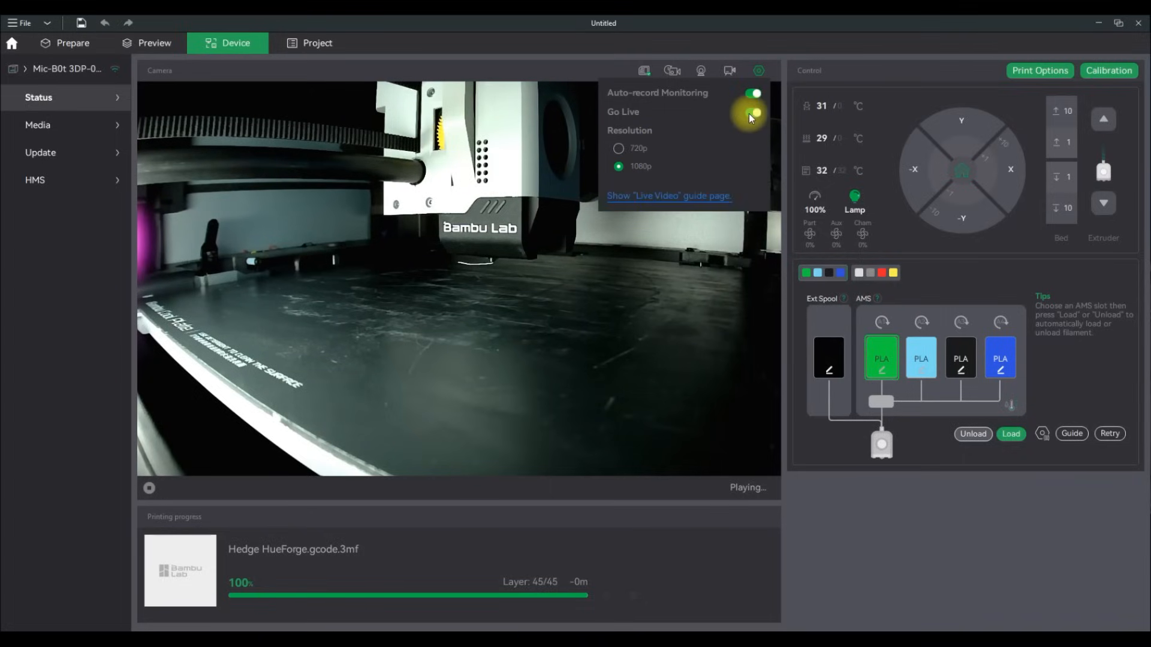
left_click(707, 198)
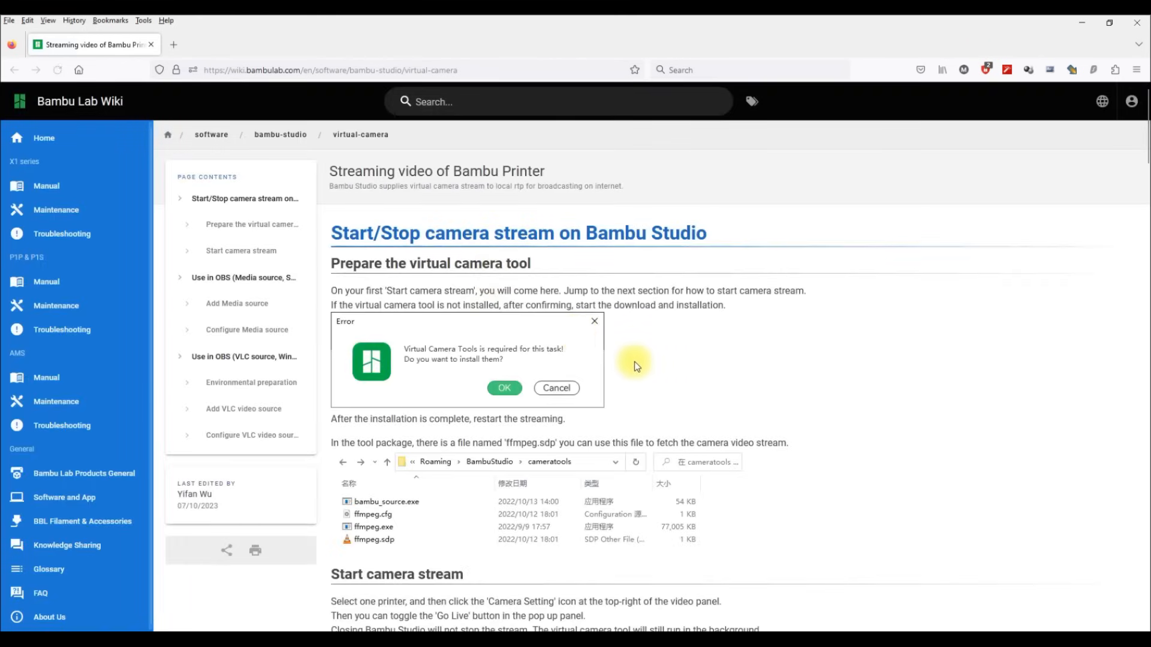
Read through the Bambu Lab Wiki guide on starting the camera stream, and close the browser.
scroll(642, 354, "down", 4)
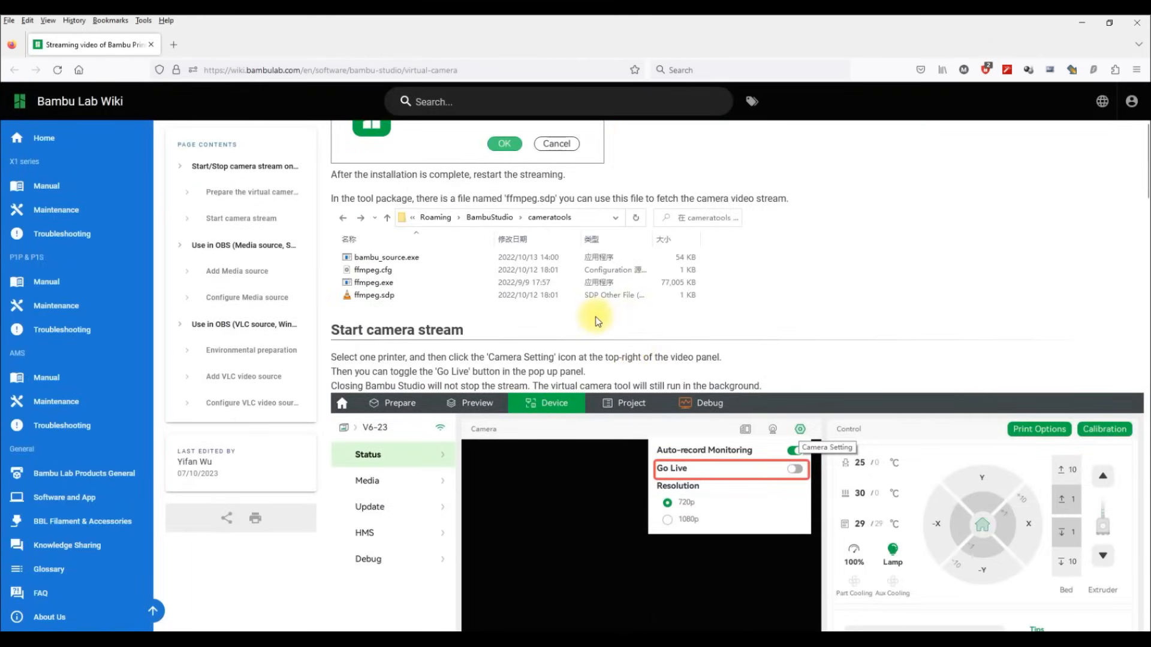
scroll(591, 327, "down", 6)
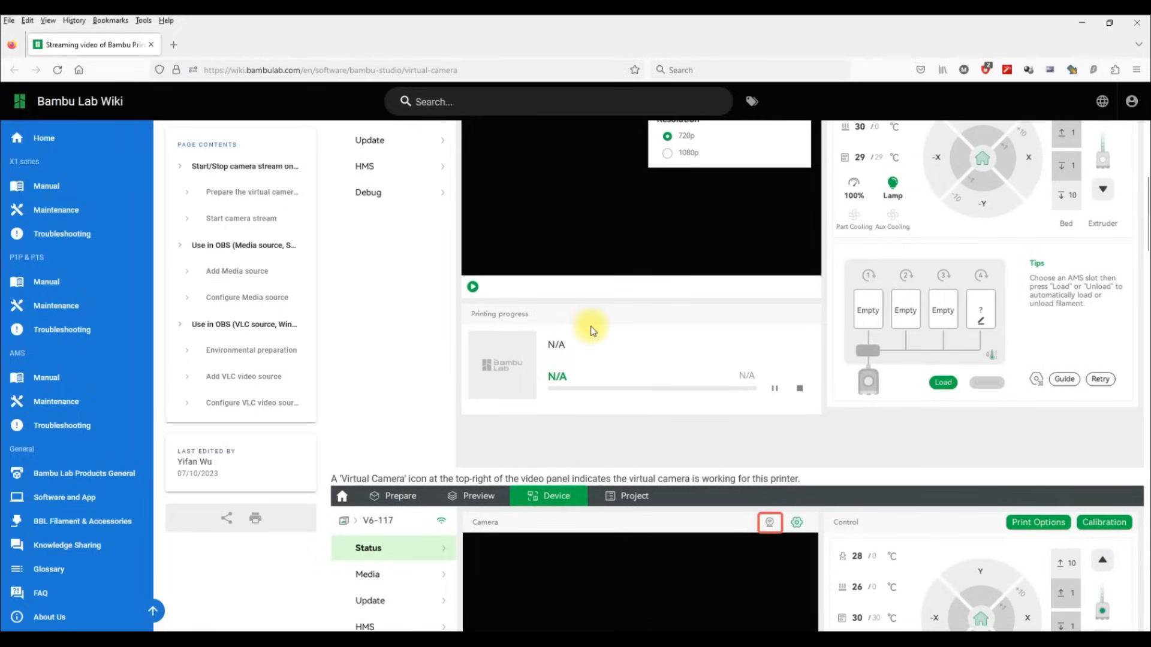
scroll(591, 329, "down", 7)
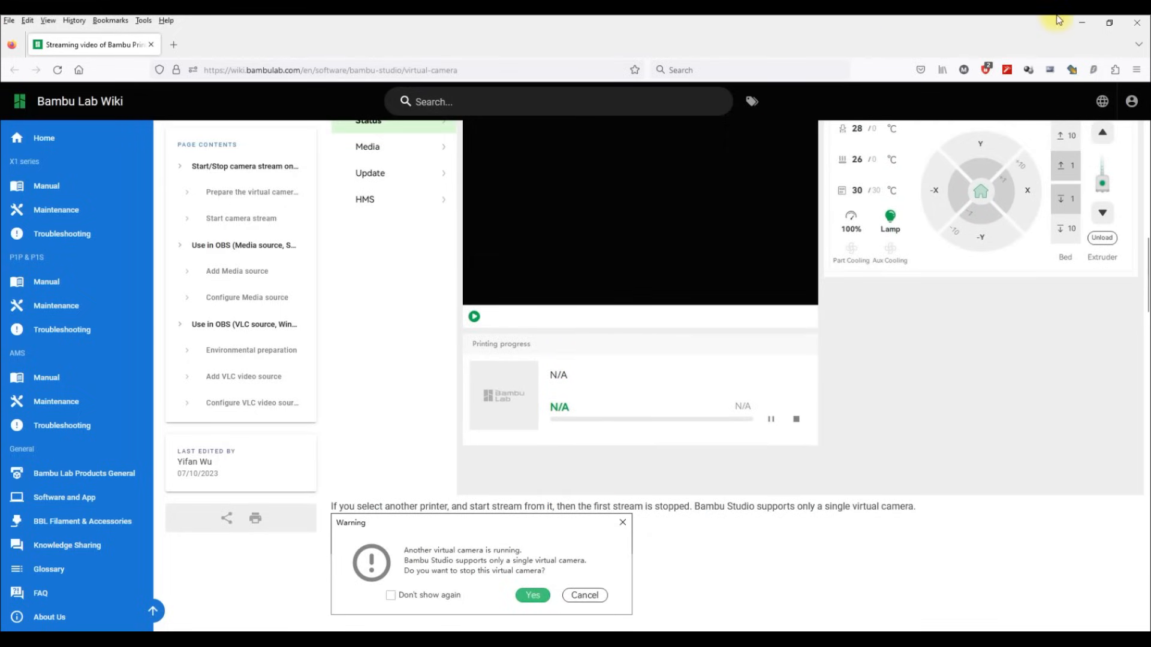
left_click(1133, 23)
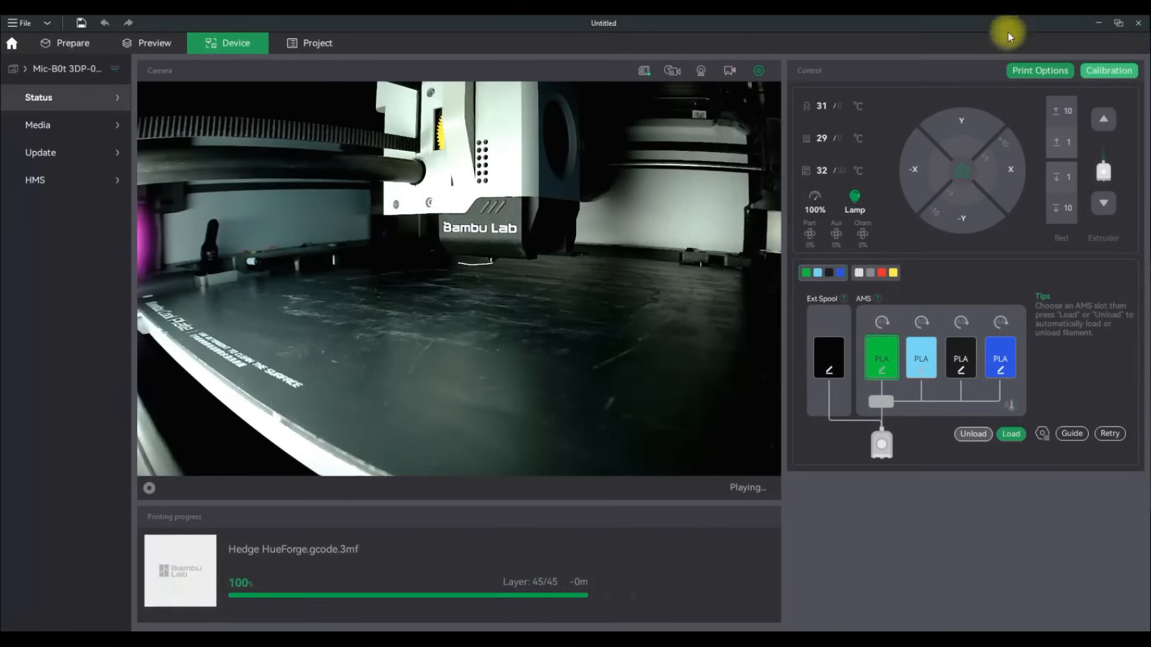
Browse through the printer's stored media recordings, from the newest back to those of spring 2023.
left_click(59, 122)
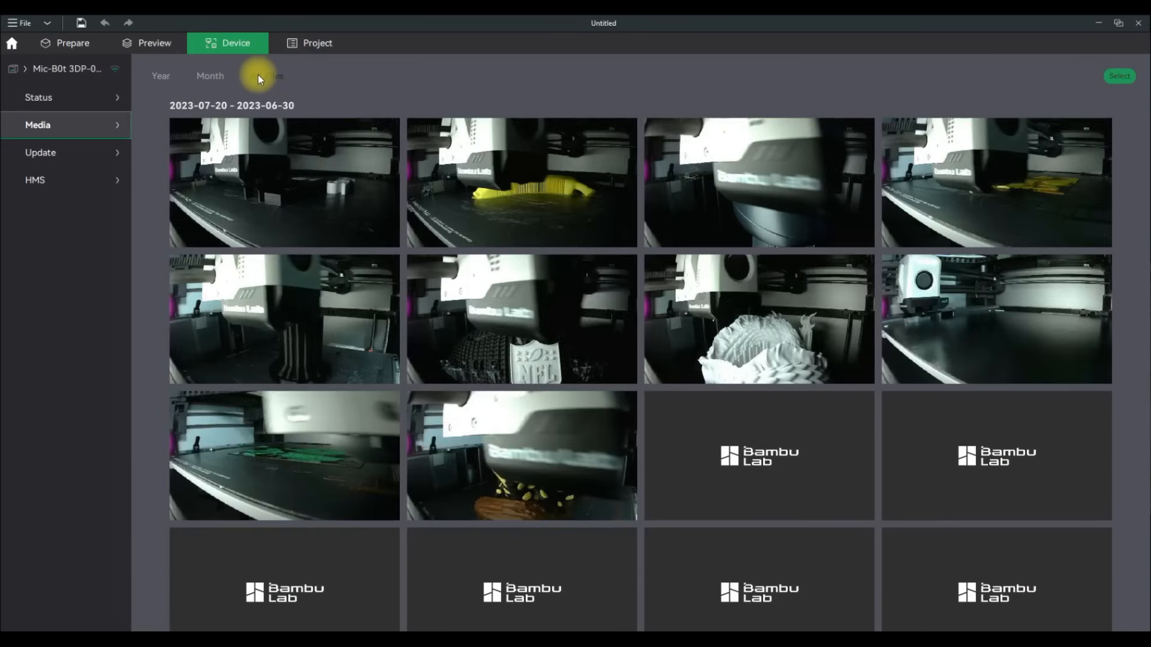
scroll(630, 296, "down", 10)
scroll(624, 319, "down", 15)
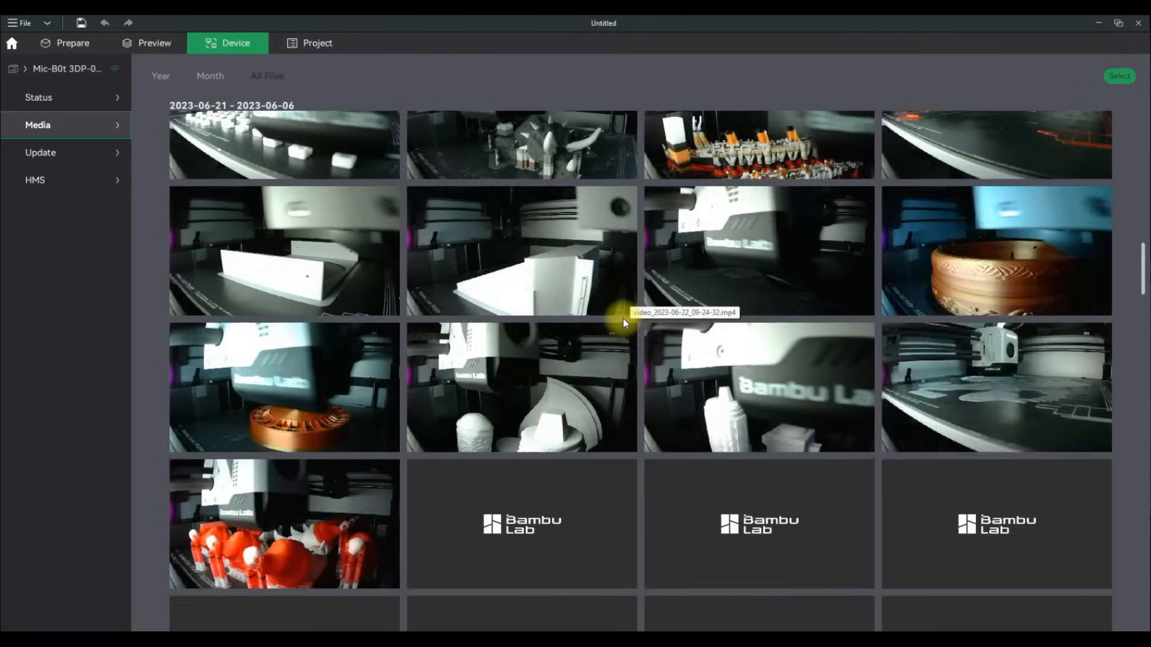
scroll(624, 319, "down", 15)
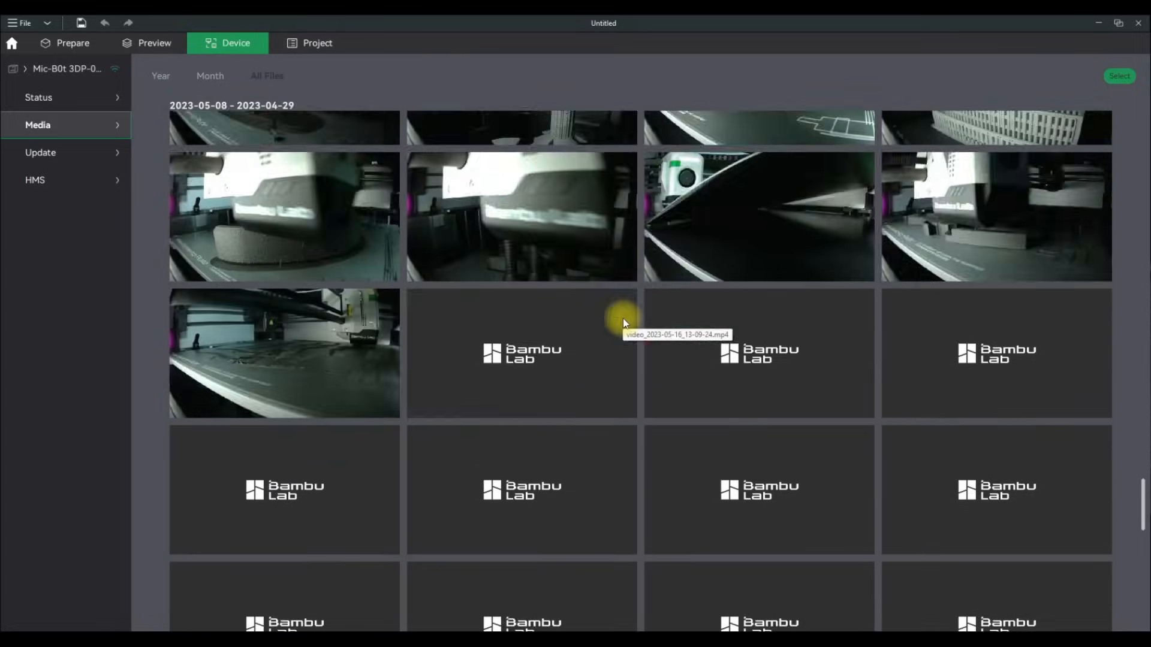
Look through the current printer's recorded media, firmware update information and HMS page.
scroll(589, 327, "up", 10)
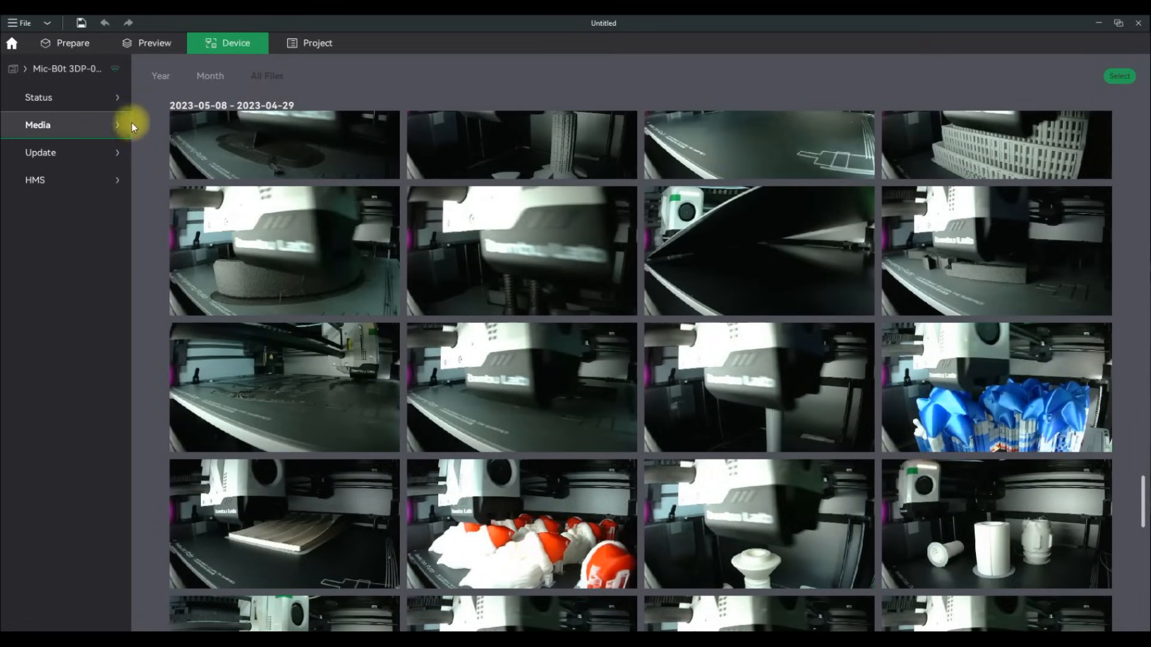
left_click(56, 152)
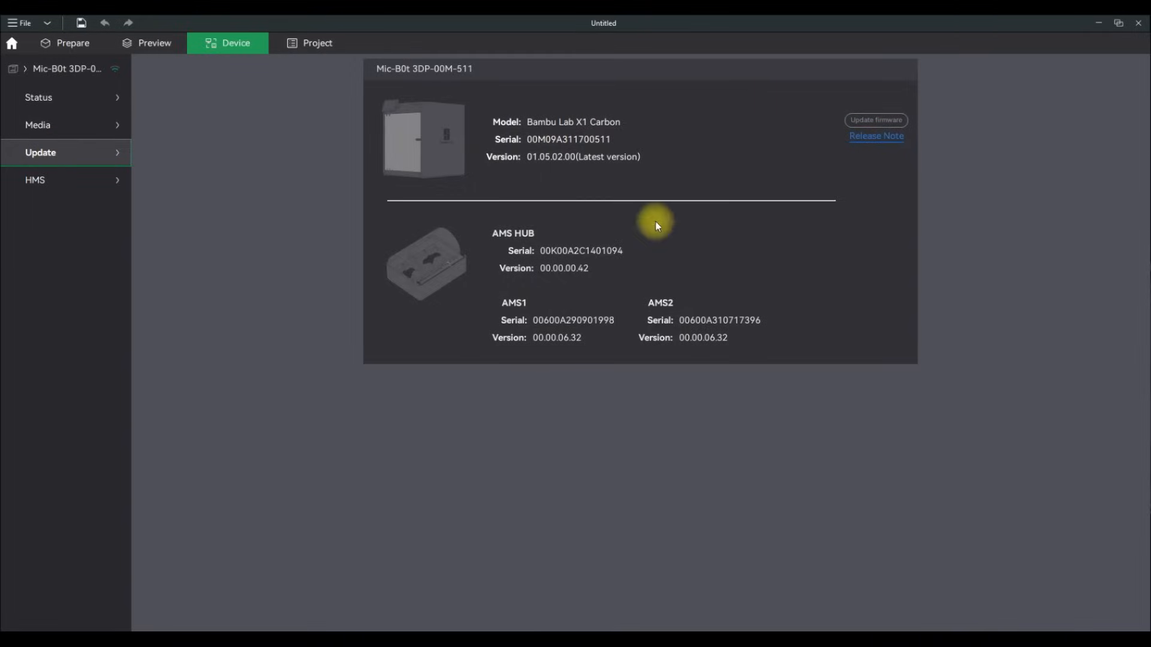
left_click(59, 175)
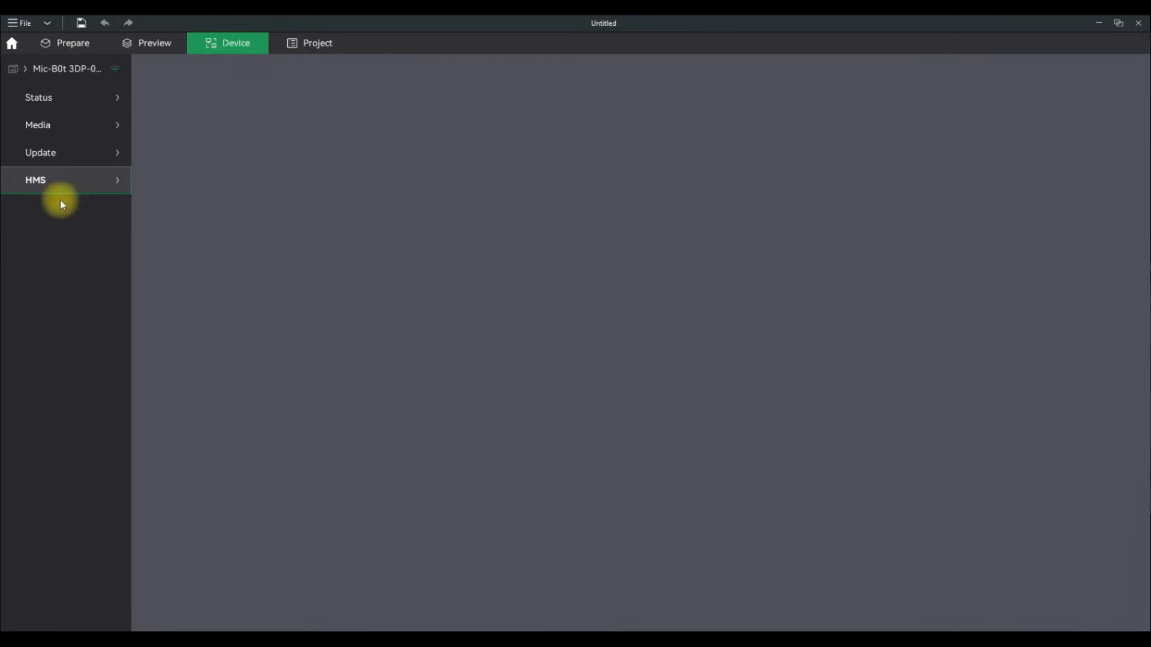
Switch the monitored device to the Mic-B0t 2 printer and check its media files.
left_click(70, 70)
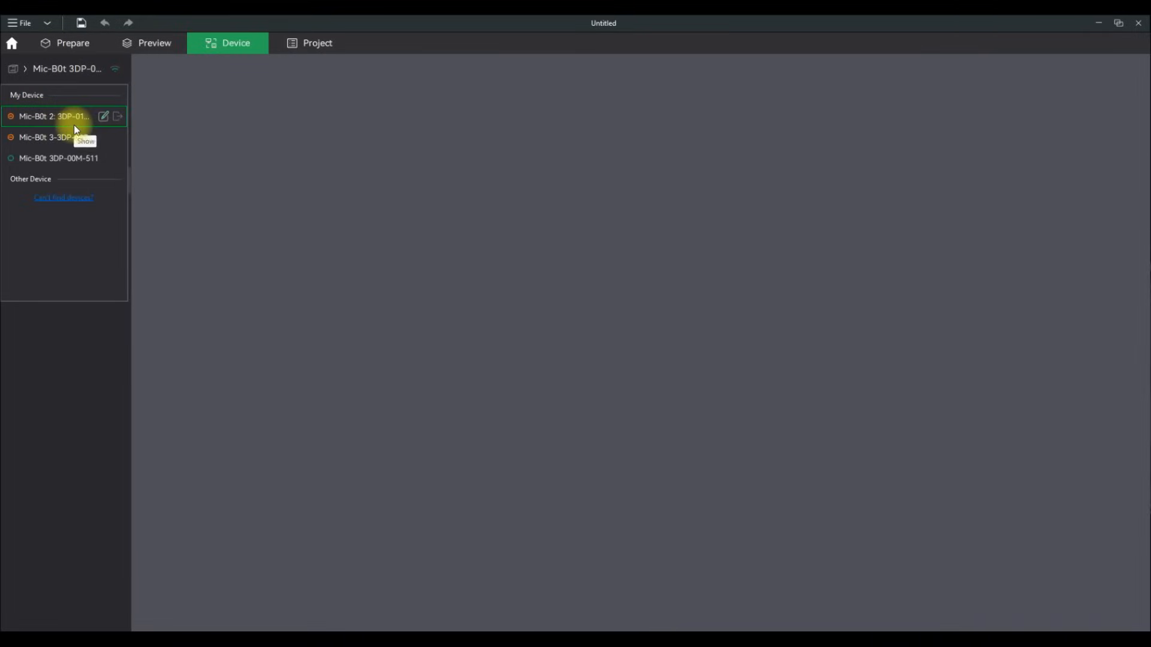
left_click(61, 119)
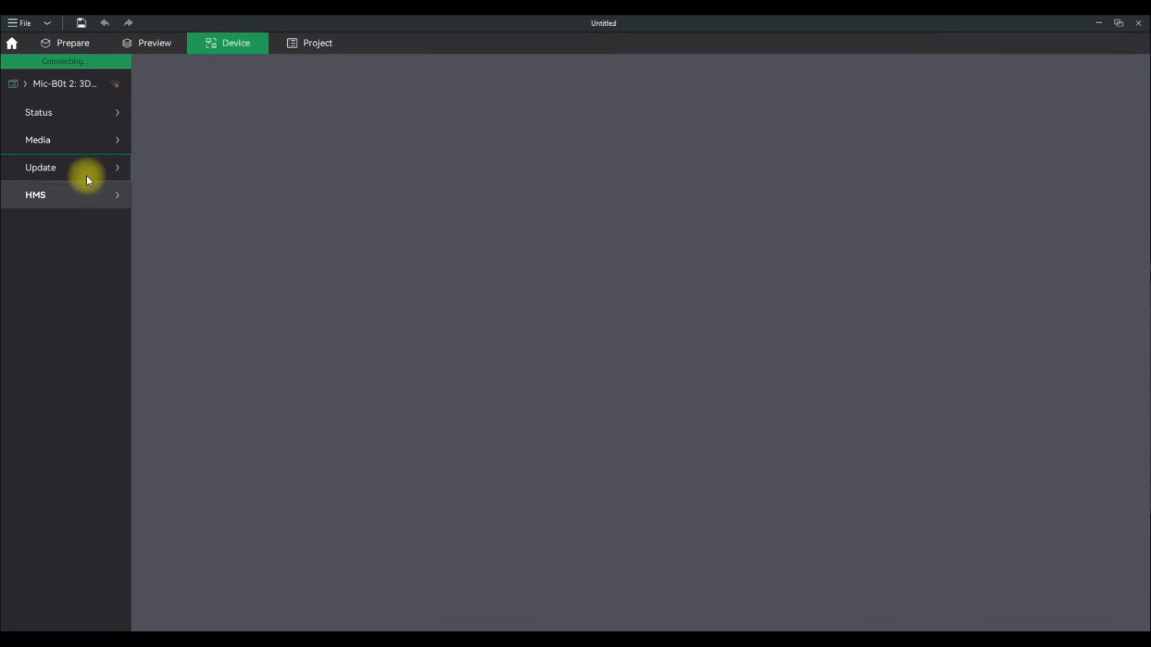
left_click(87, 174)
left_click(83, 175)
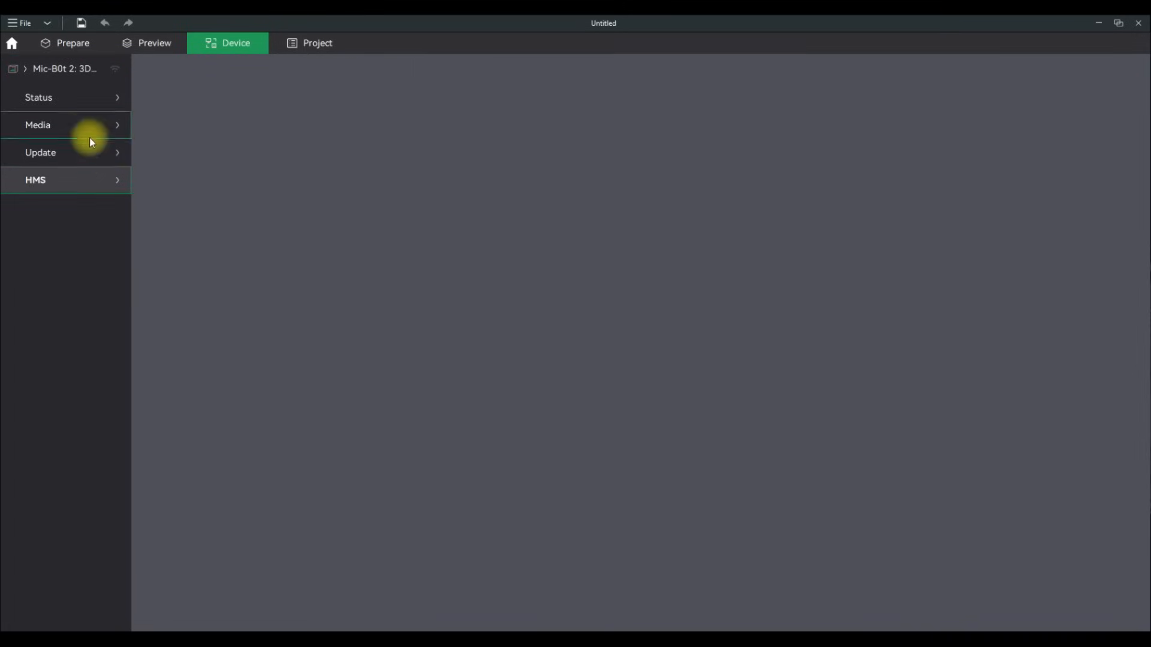
left_click(96, 140)
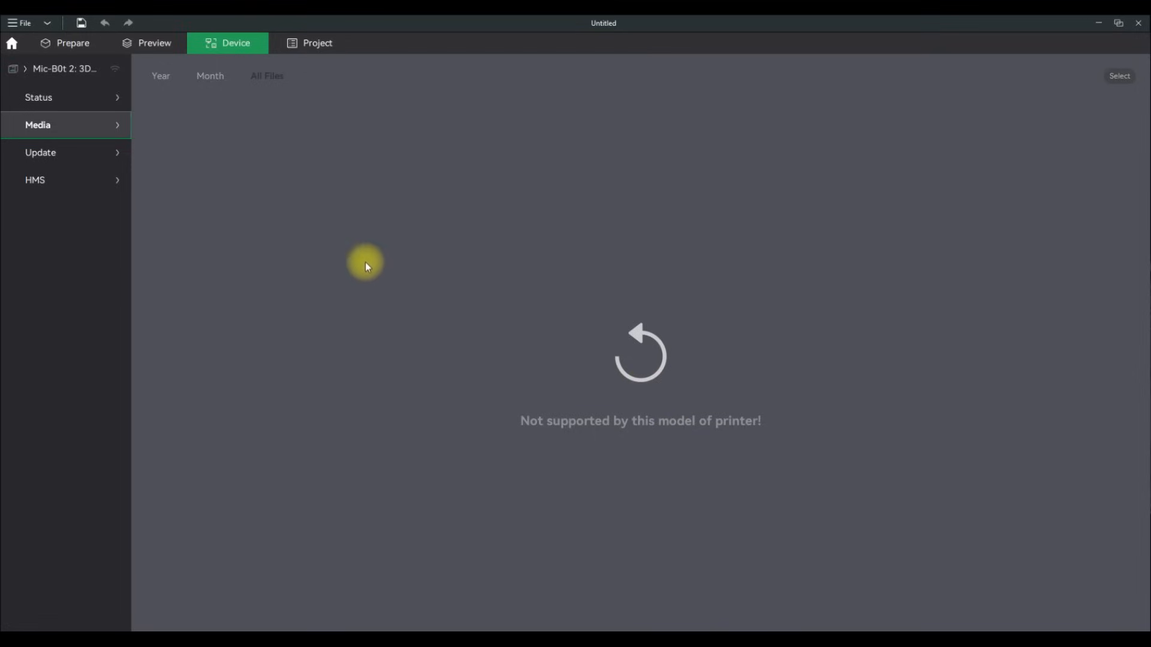
View the Mic-B0t 2 printer's live status and inspect its part and auxiliary fan controls.
left_click(78, 99)
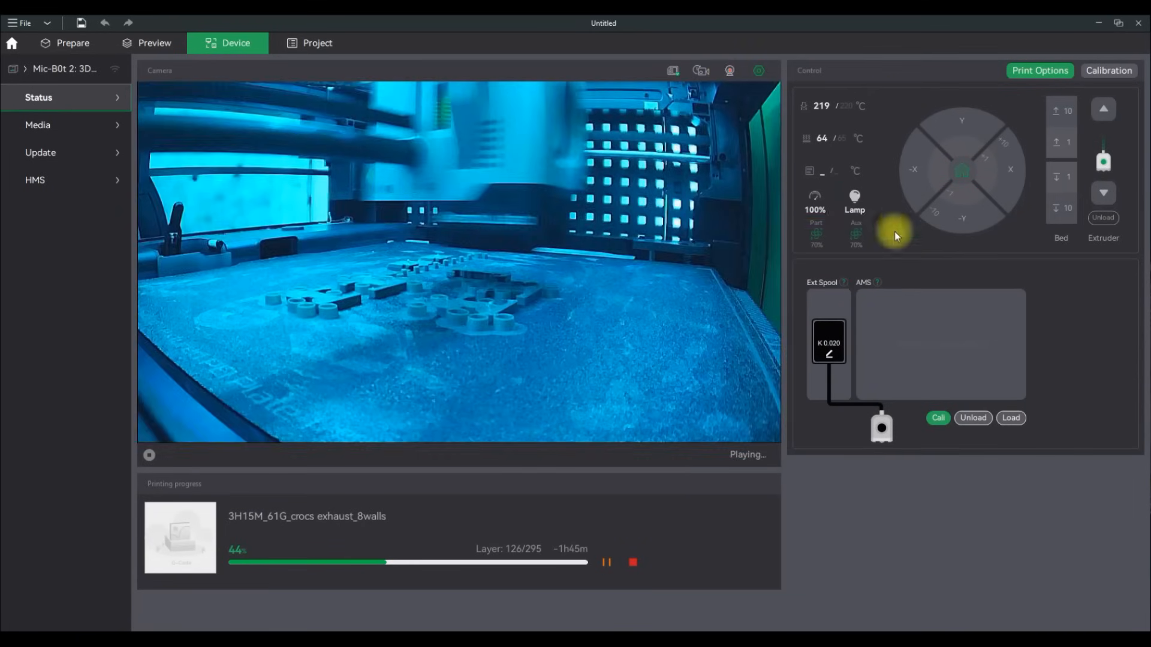
left_click(840, 239)
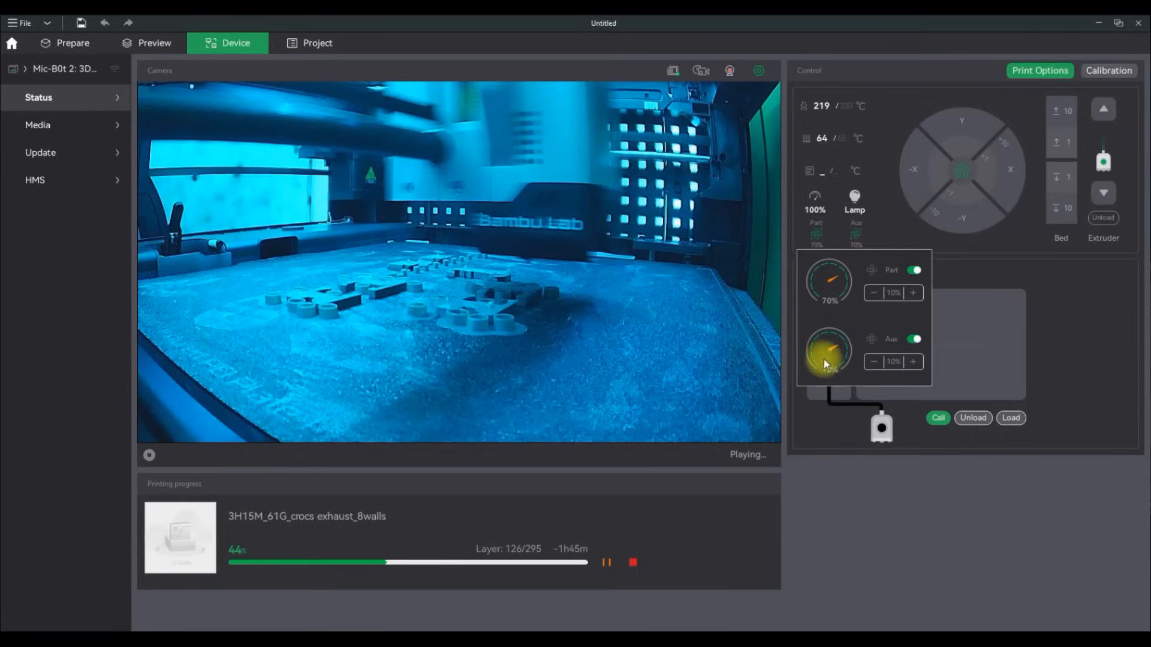
left_click(856, 490)
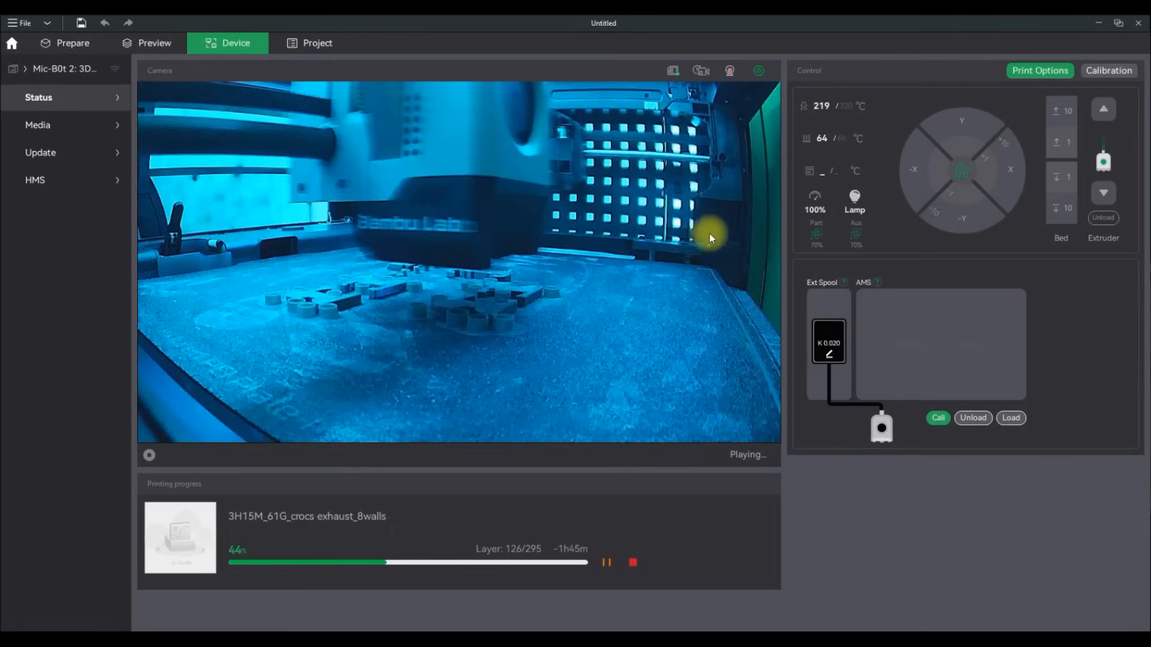
Switch the monitored device to the Mic-B0t 3 printer and inspect its fan controls.
left_click(29, 68)
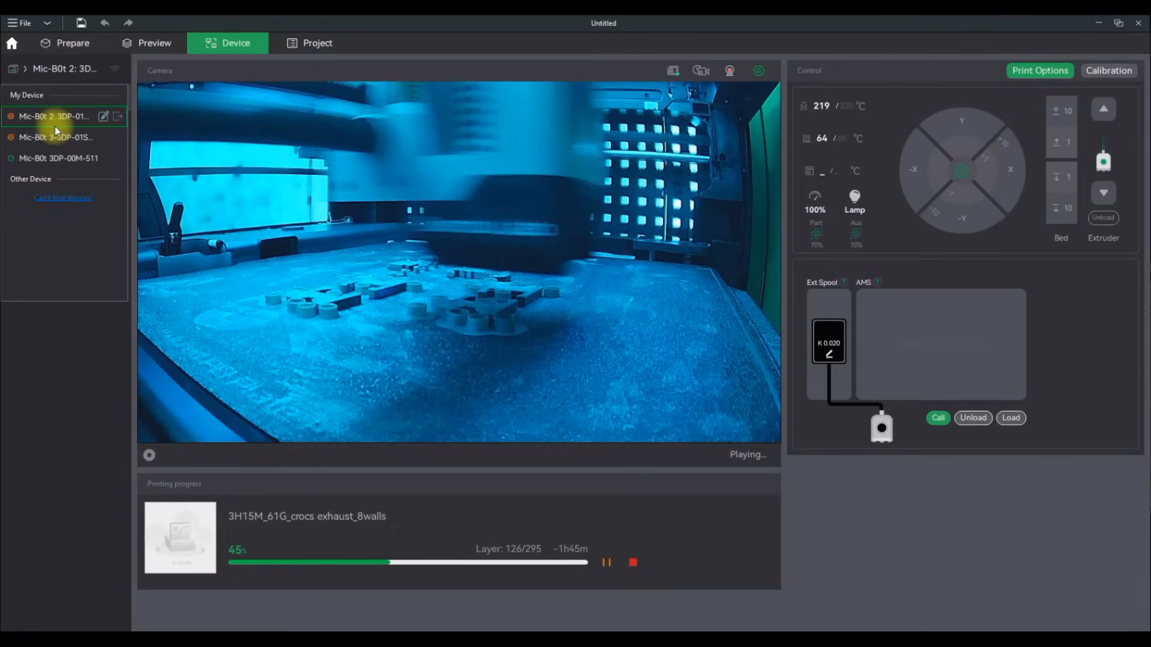
left_click(53, 136)
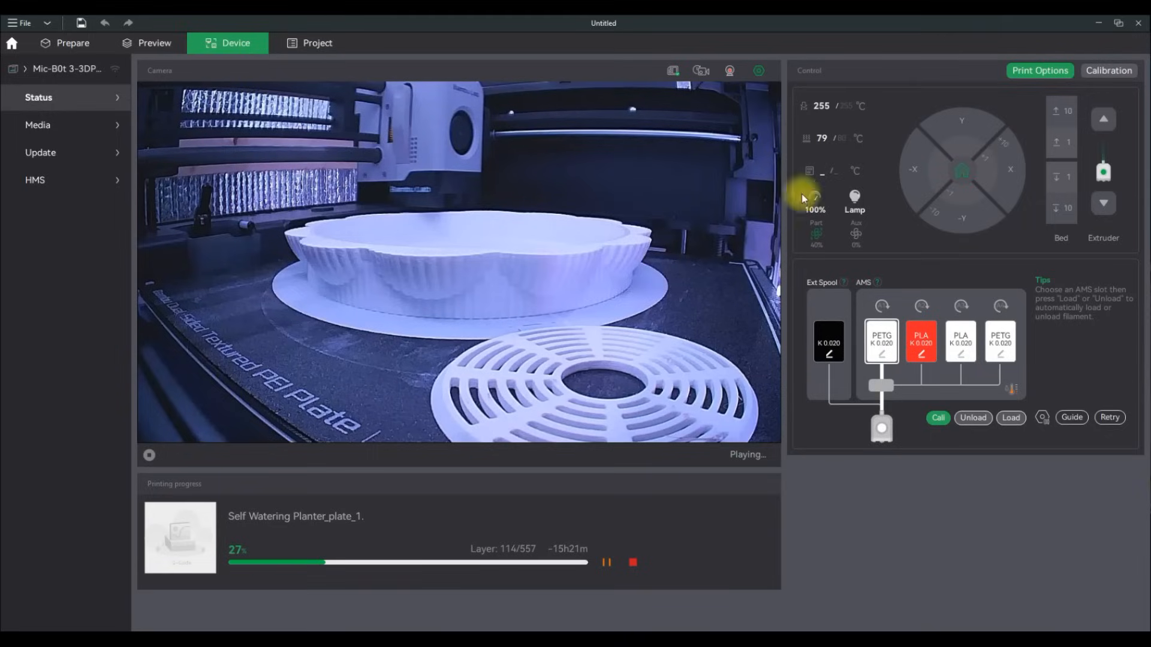
left_click(854, 238)
left_click(897, 529)
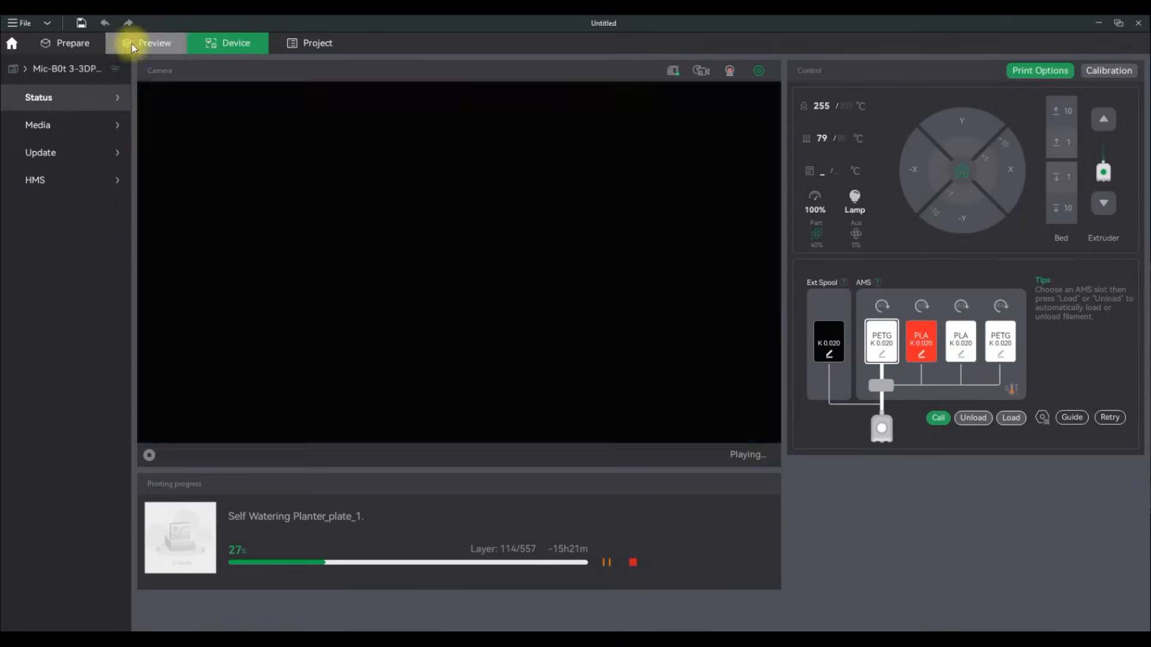
Go to the Prepare workspace and collapse and re-expand the Printer section of the settings.
left_click(132, 43)
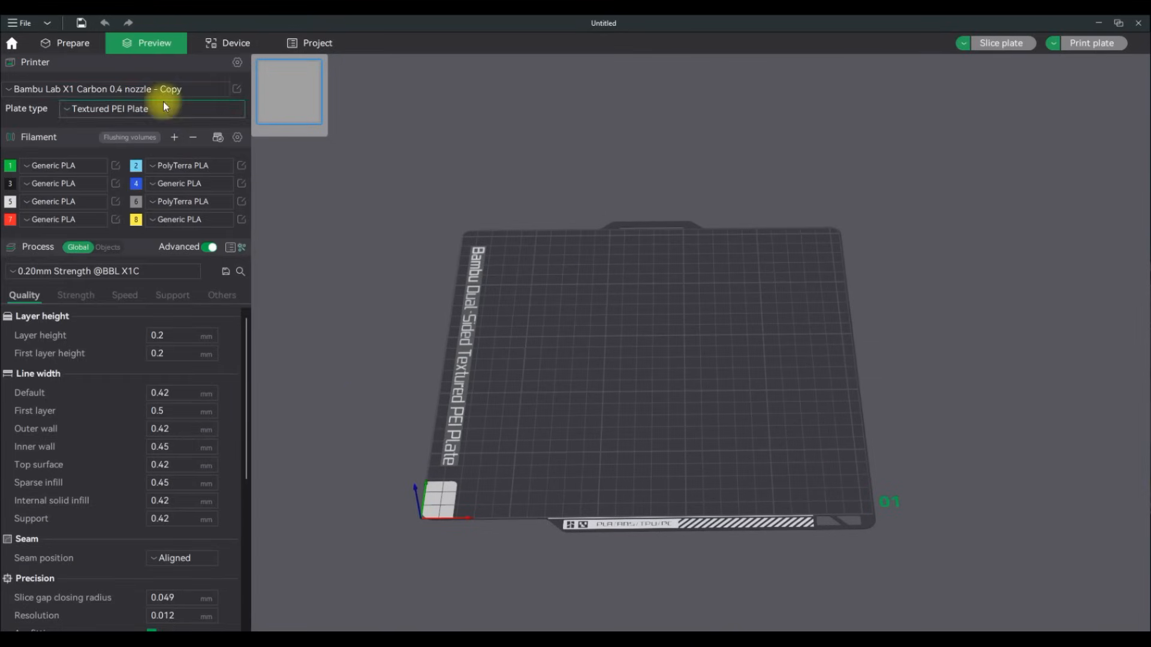
left_click(81, 41)
left_click(138, 89)
left_click(138, 71)
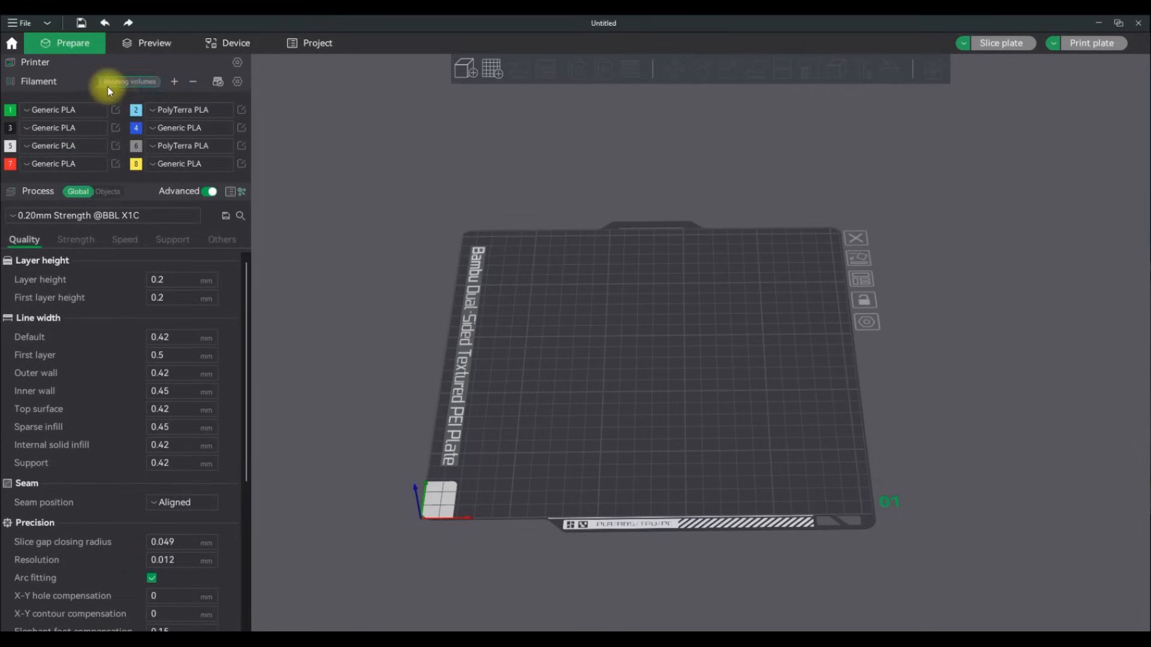
left_click(64, 60)
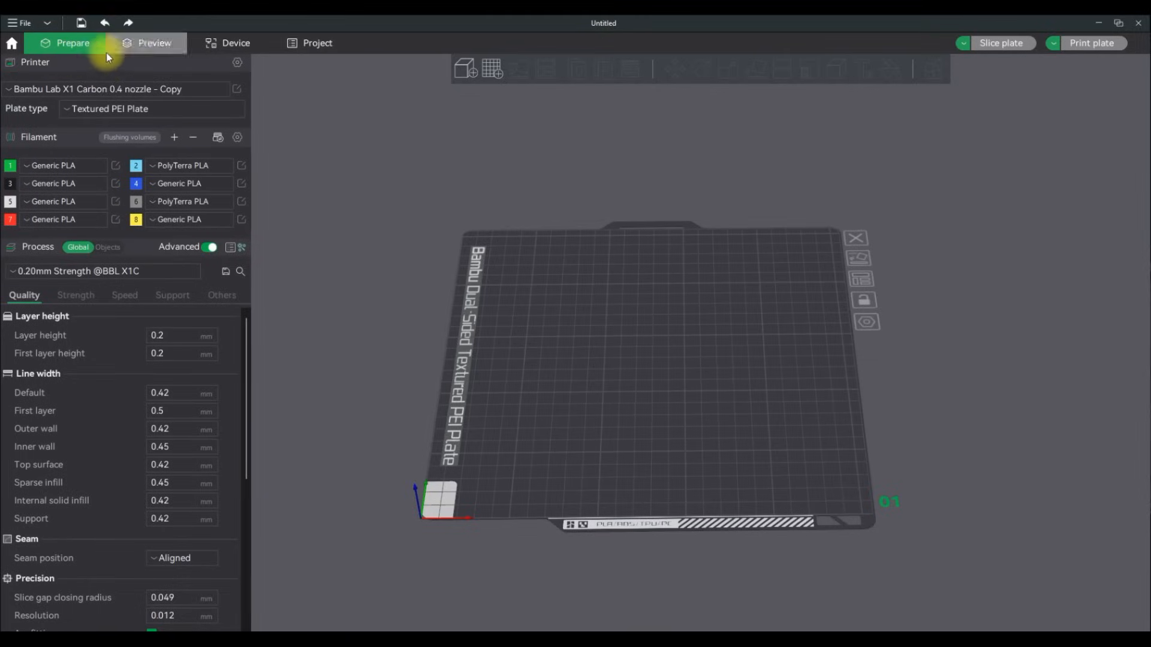
left_click(98, 63)
left_click(96, 63)
Browse the printer models offered for adding or removing, from Bambu Lab to Voron, and cancel without changing the selection.
left_click(126, 89)
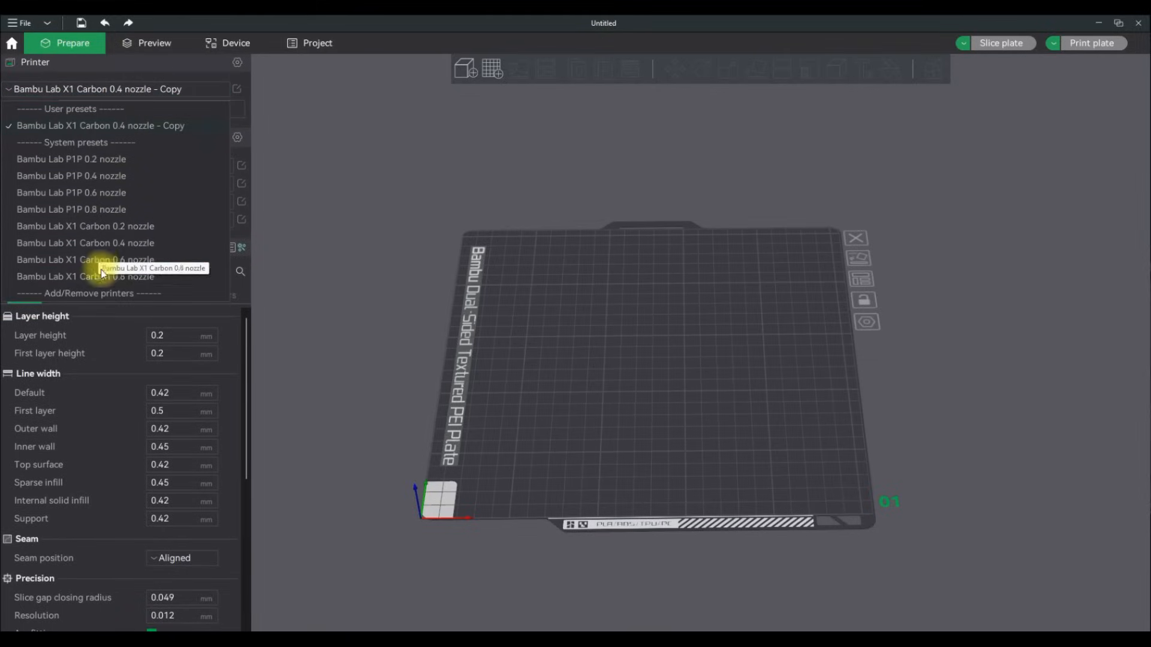
left_click(99, 292)
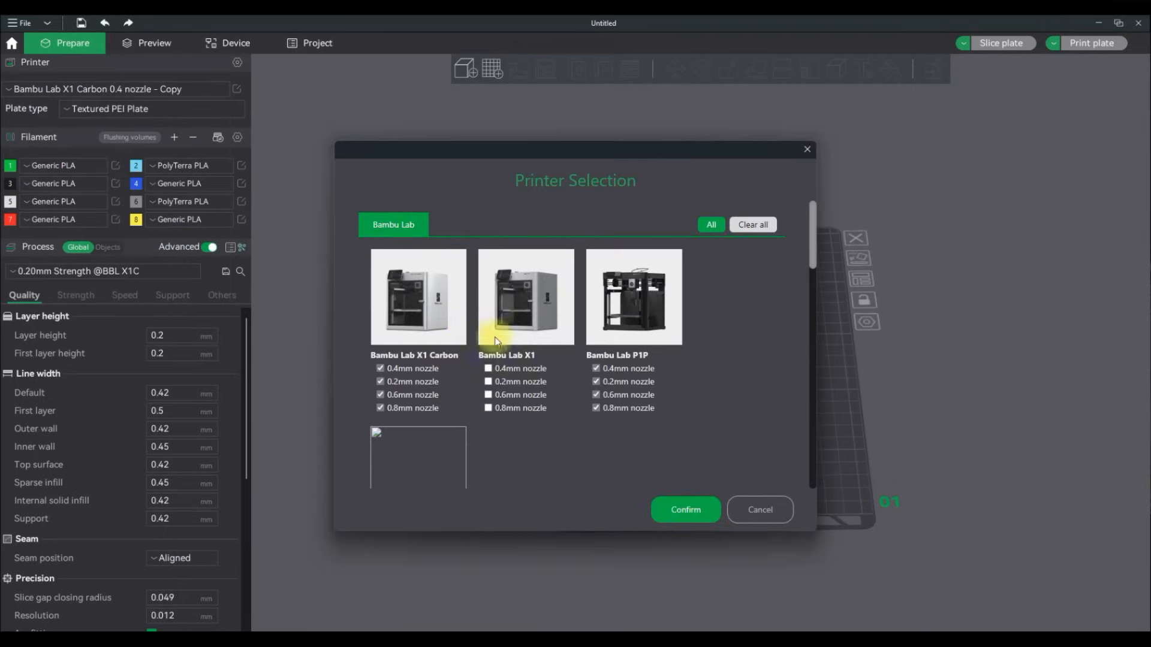
scroll(581, 379, "down", 3)
scroll(579, 378, "up", 3)
scroll(576, 378, "up", 1)
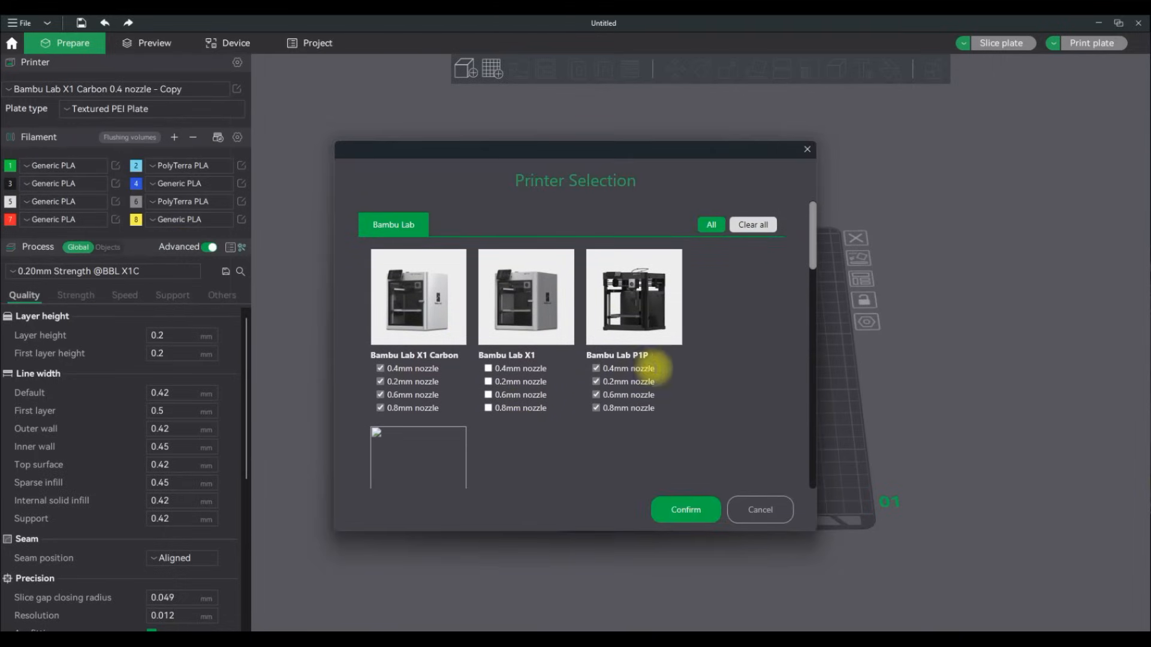
scroll(644, 323, "down", 2)
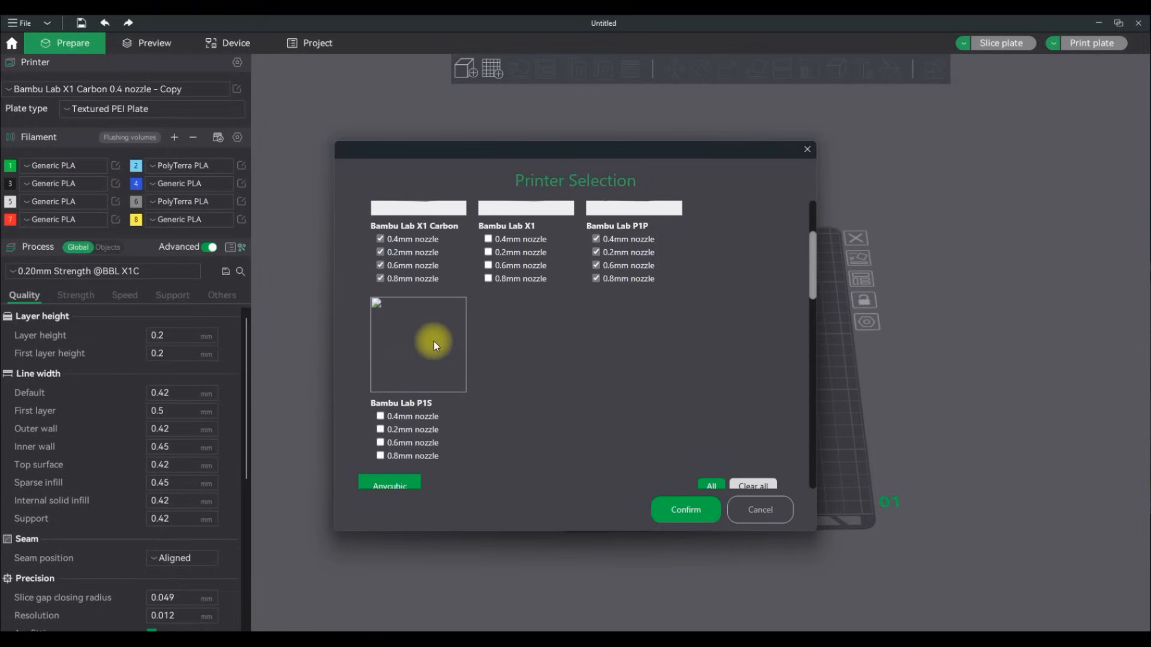
scroll(455, 378, "down", 6)
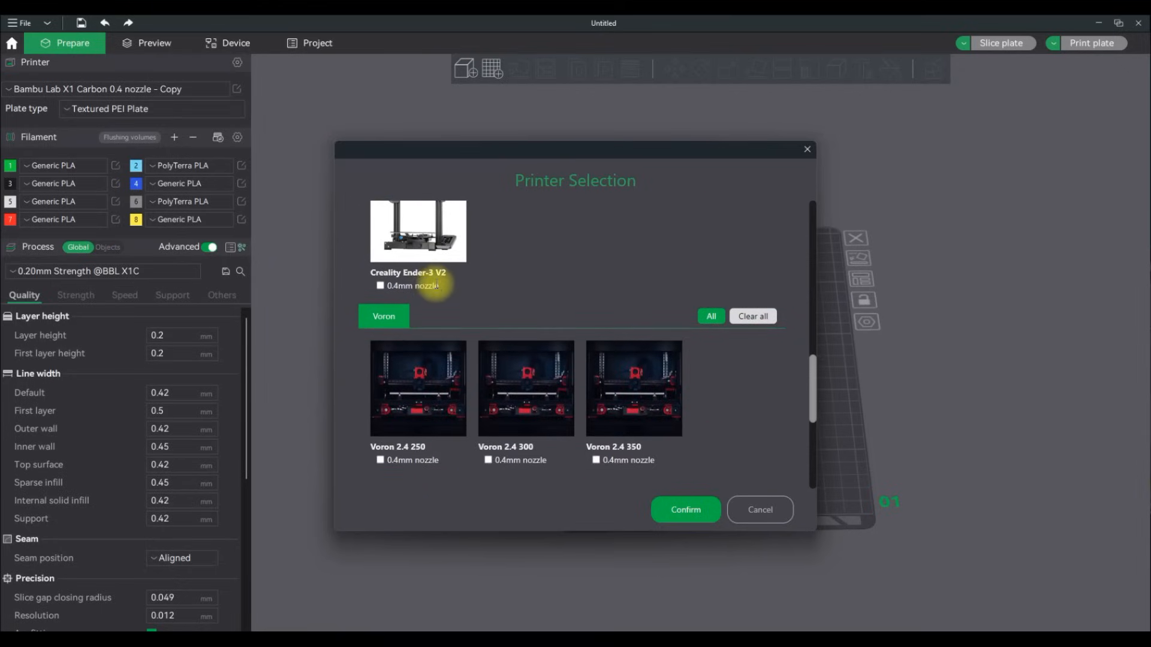
scroll(634, 393, "down", 3)
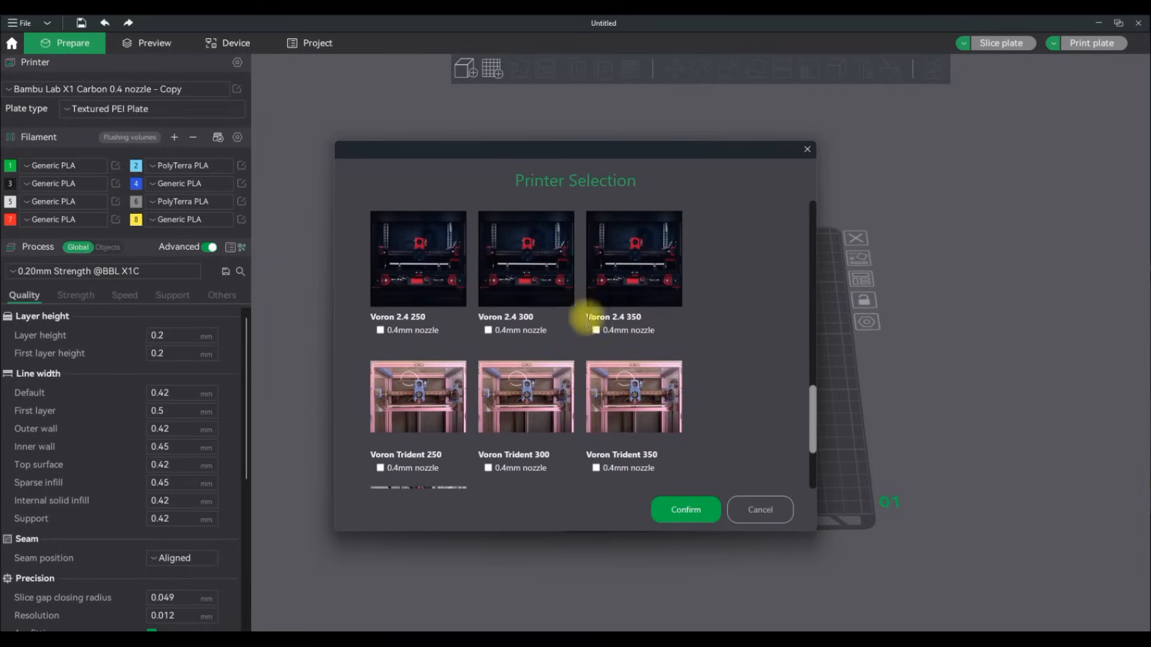
scroll(678, 344, "down", 3)
scroll(641, 329, "up", 7)
scroll(641, 329, "up", 10)
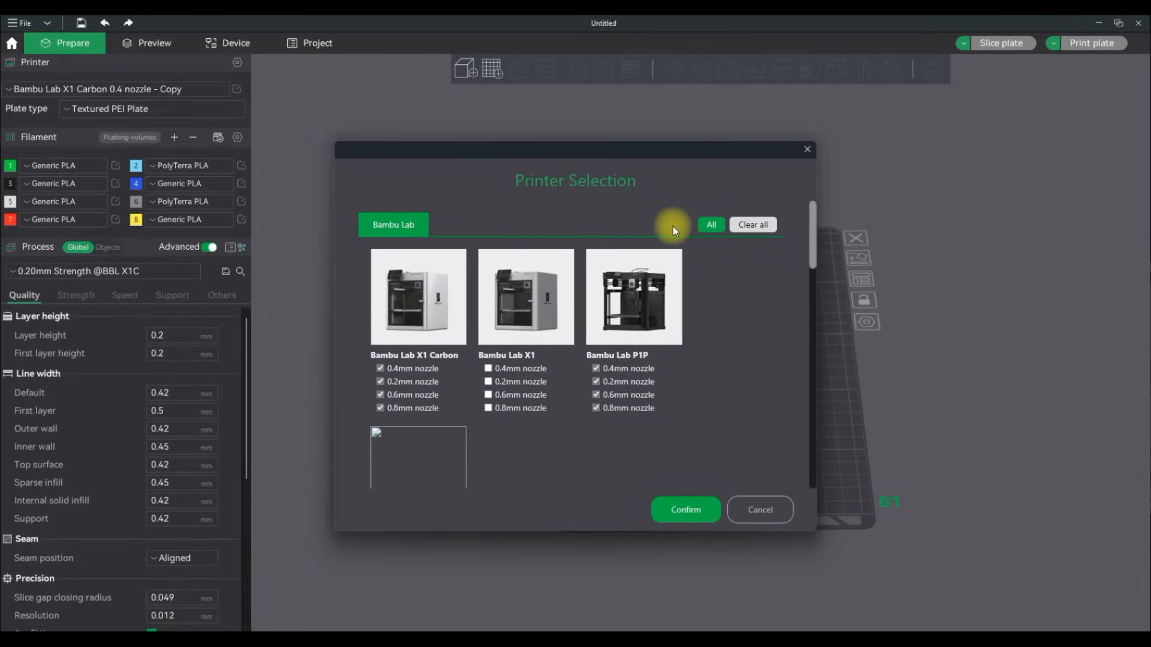
left_click(769, 499)
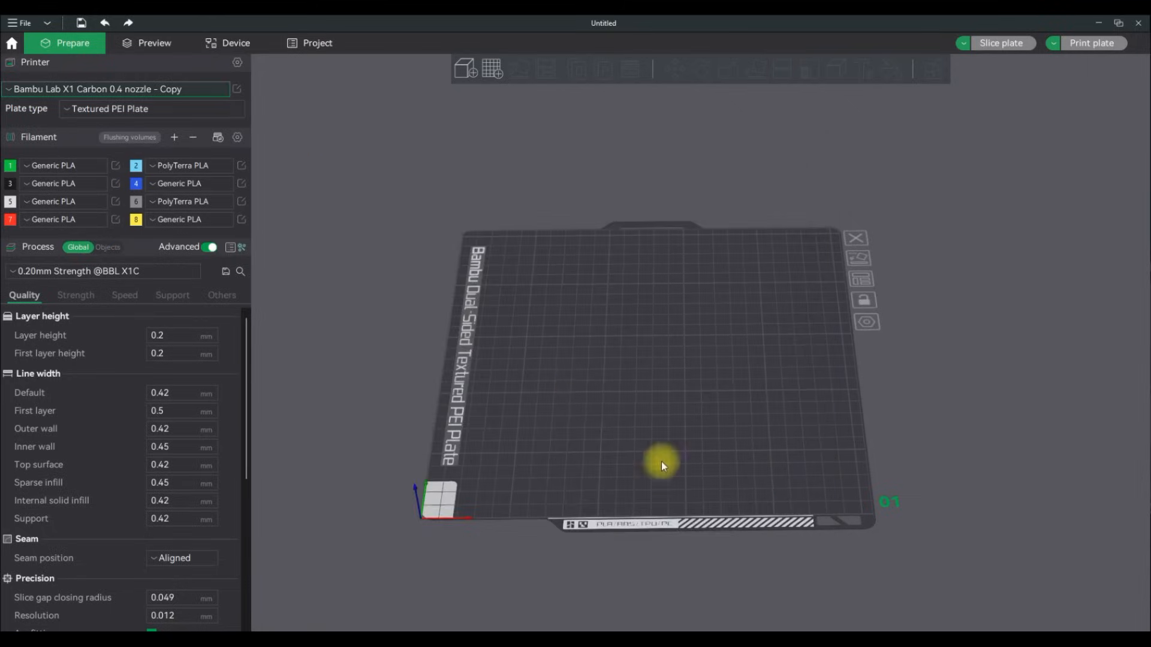
Examine the basic information of the Bambu Lab X1 Carbon 0.4 nozzle - Copy preset and close its settings.
left_click(238, 89)
left_click(548, 176)
left_click(527, 175)
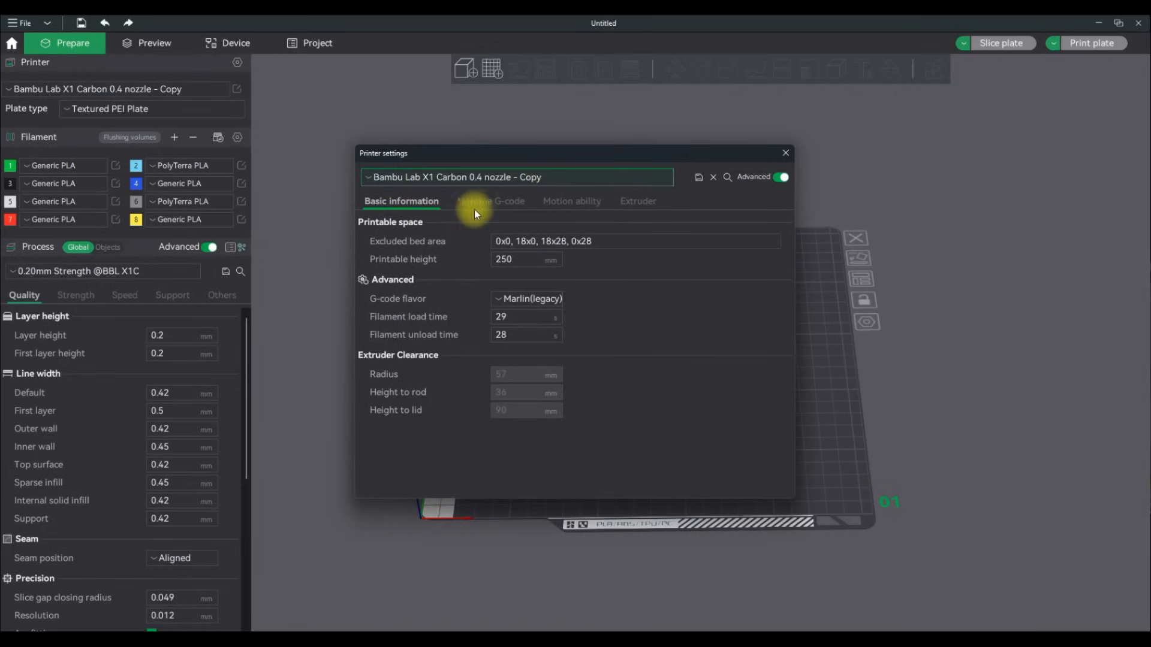
left_click(786, 154)
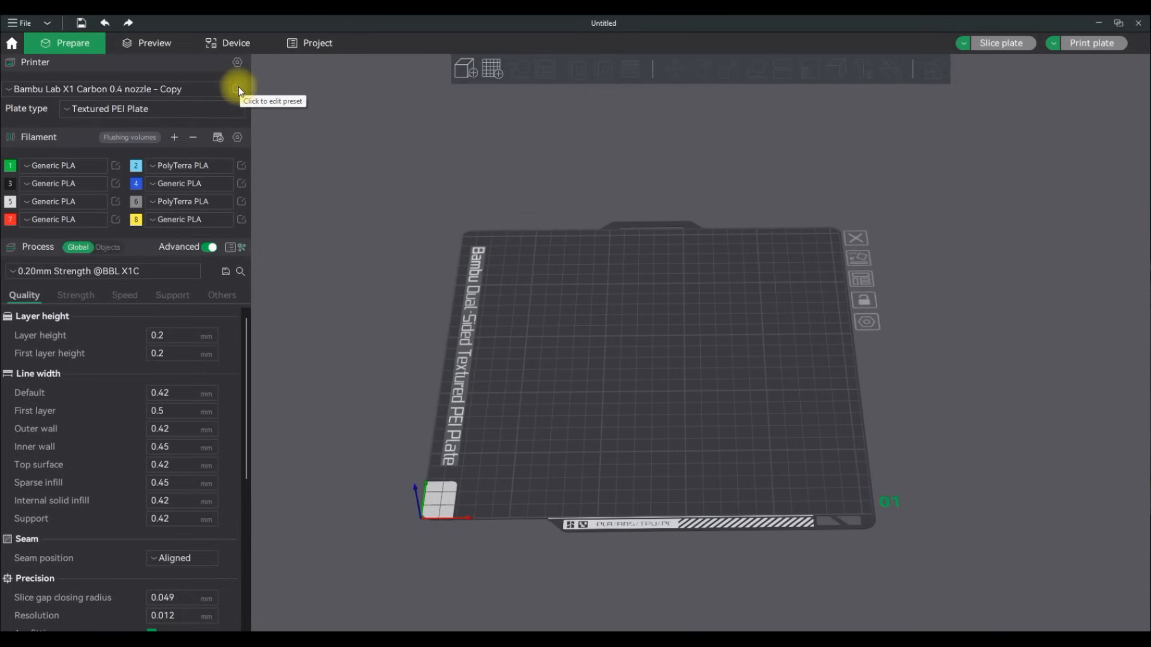
Review the machine G-code, motion ability and extruder settings of the current printer preset and close them.
left_click(237, 88)
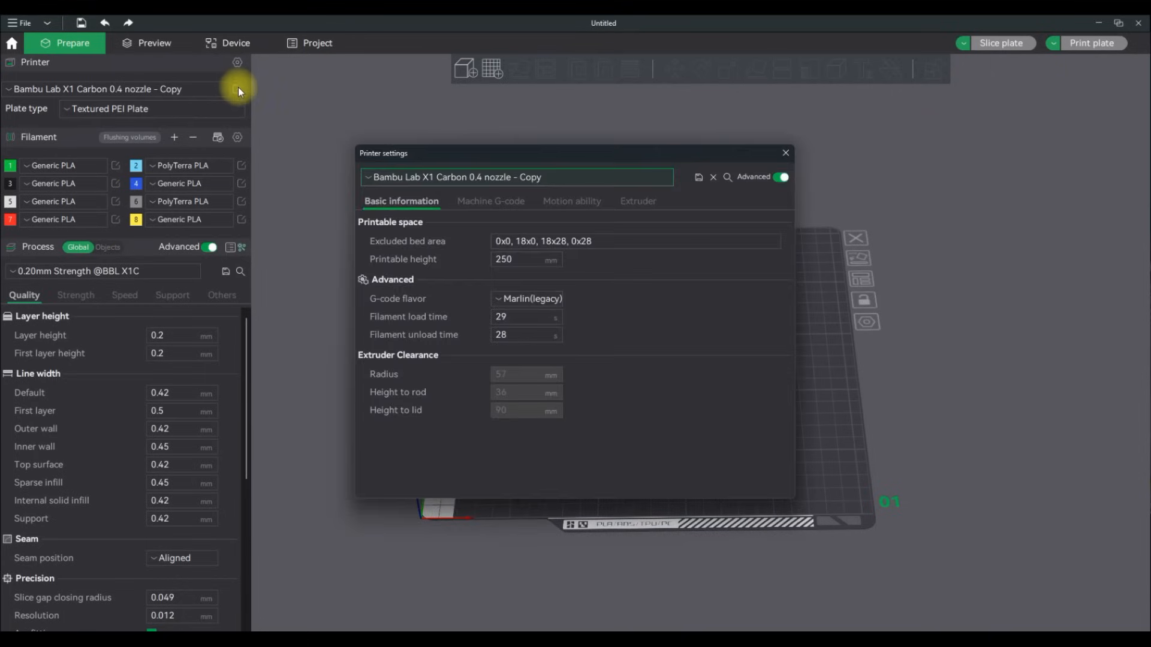
left_click(481, 200)
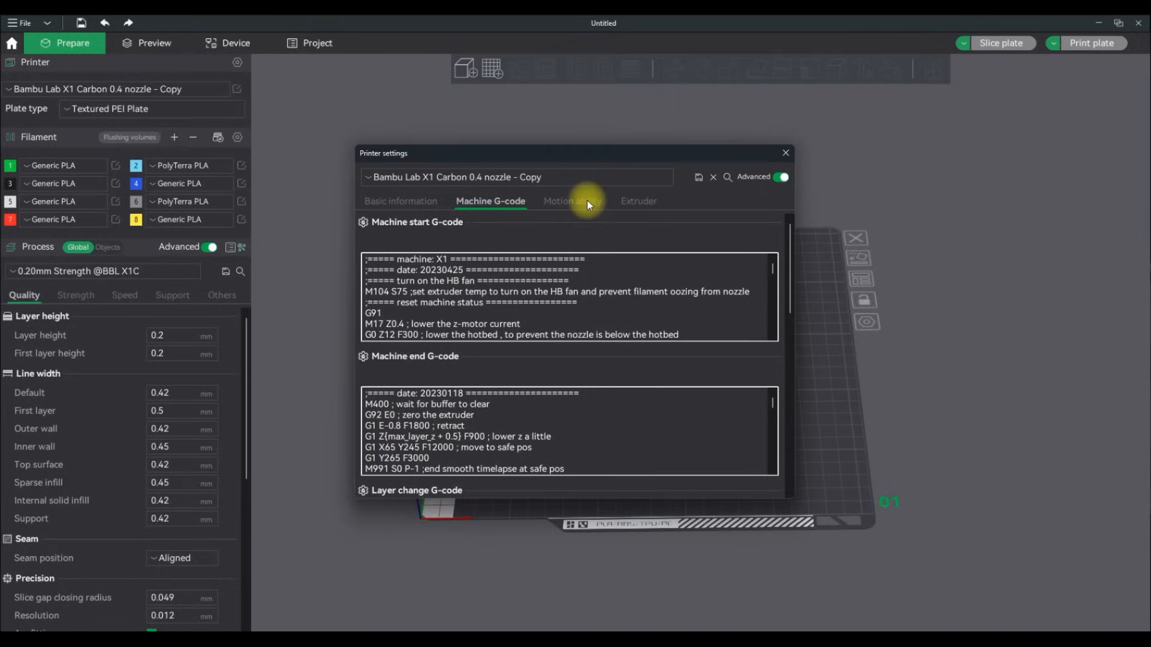
left_click(587, 200)
scroll(629, 252, "down", 3)
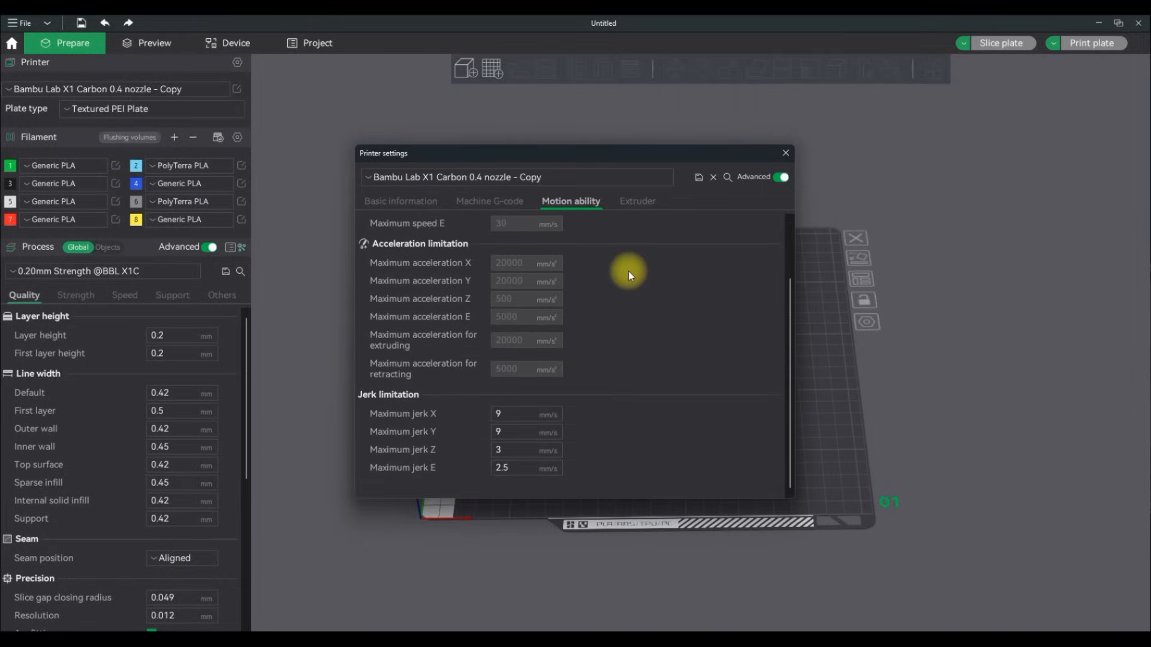
scroll(627, 258, "up", 3)
left_click(636, 202)
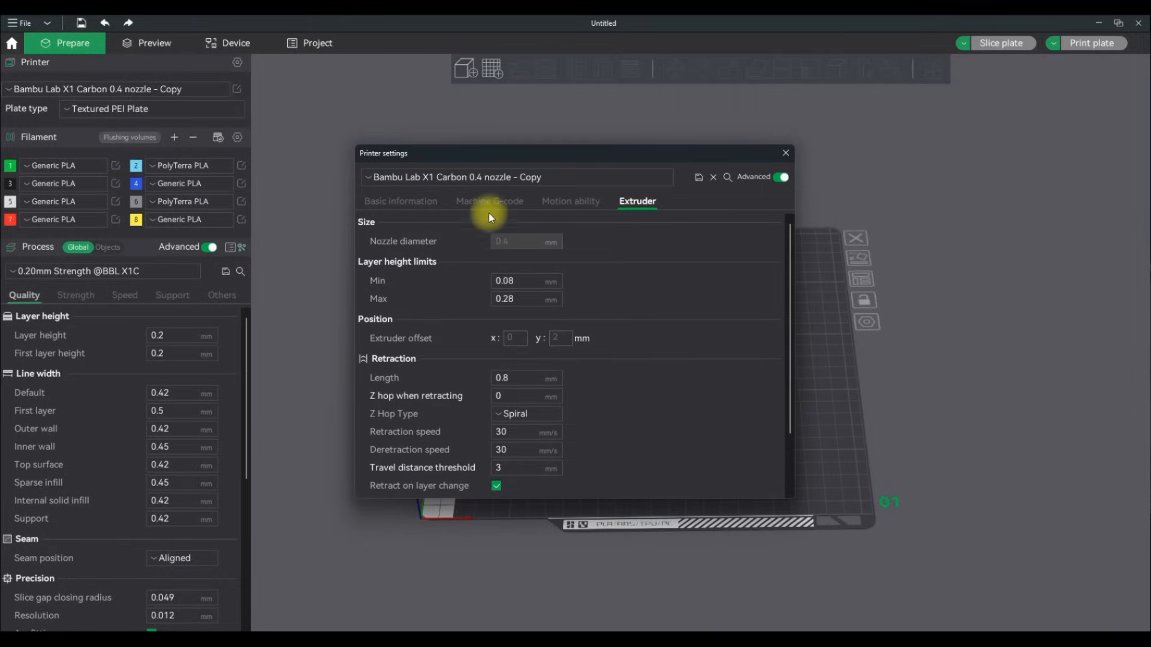
left_click(785, 153)
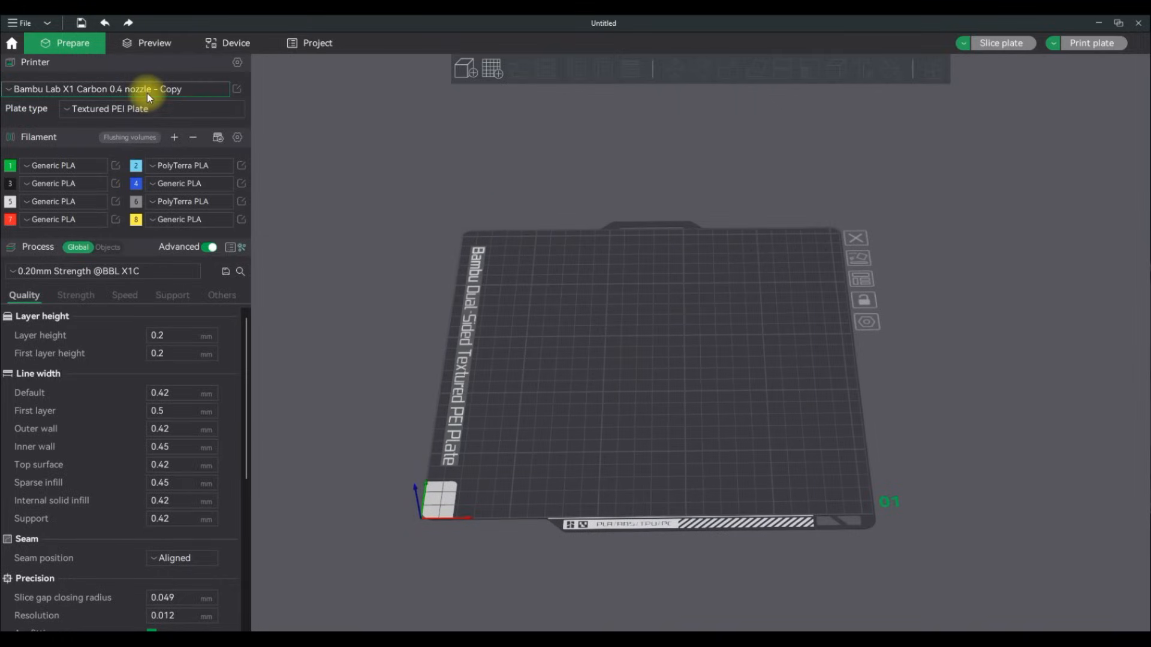
Check the list of available printer presets and view the current preset's basic information again, keeping the selection.
left_click(146, 91)
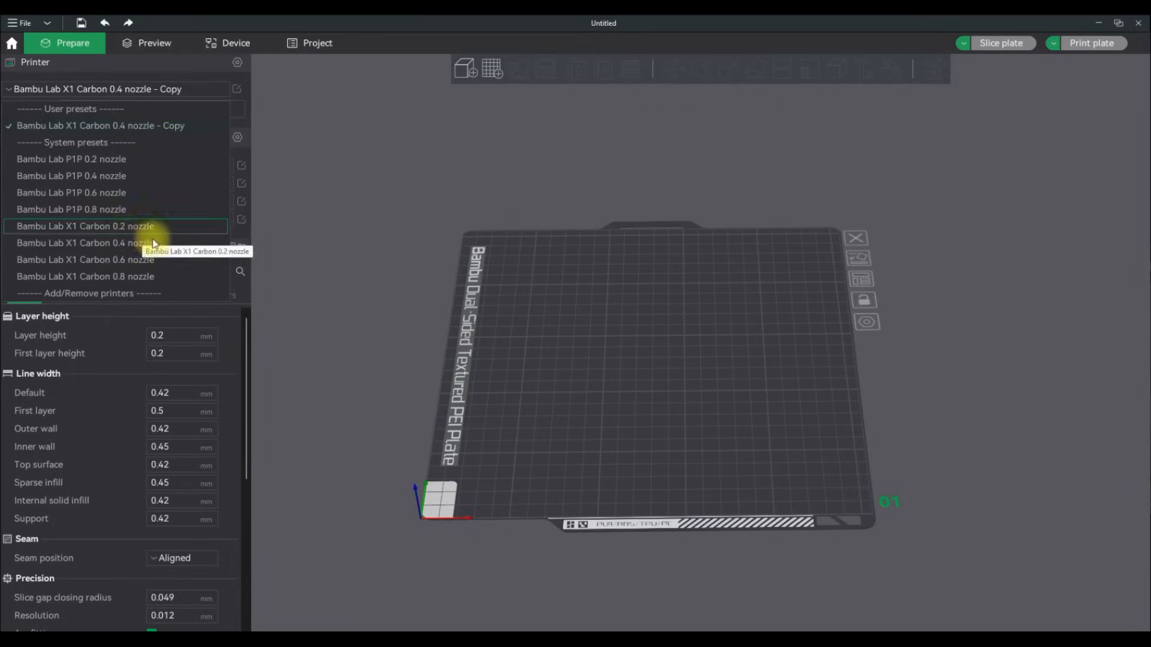
left_click(333, 206)
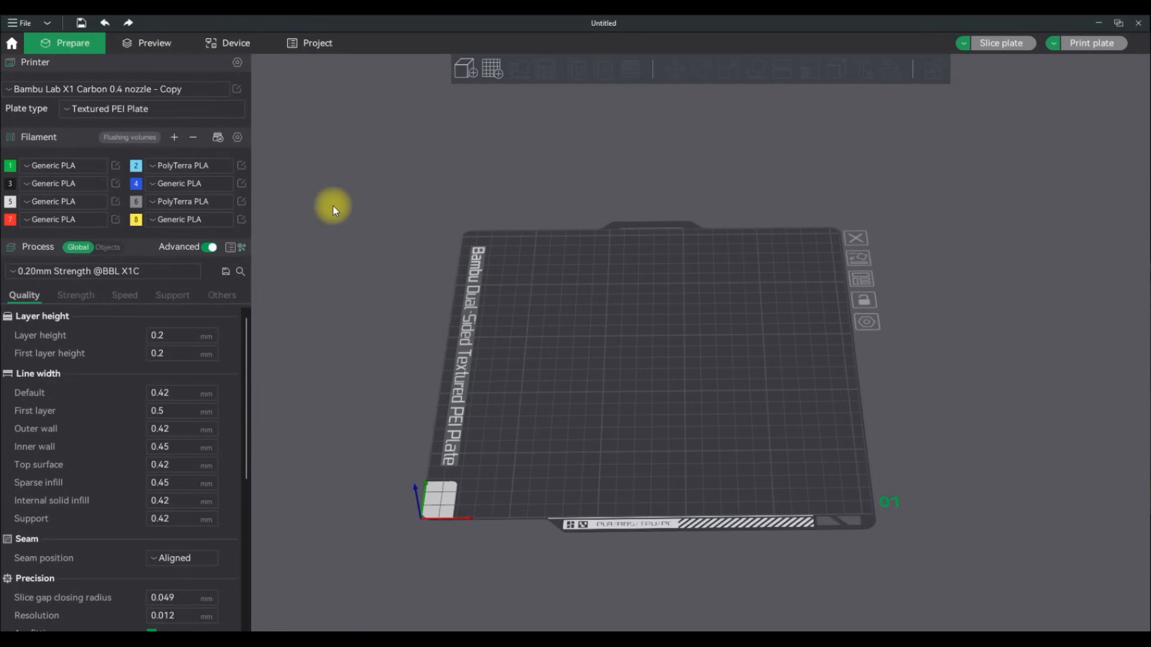
left_click(238, 89)
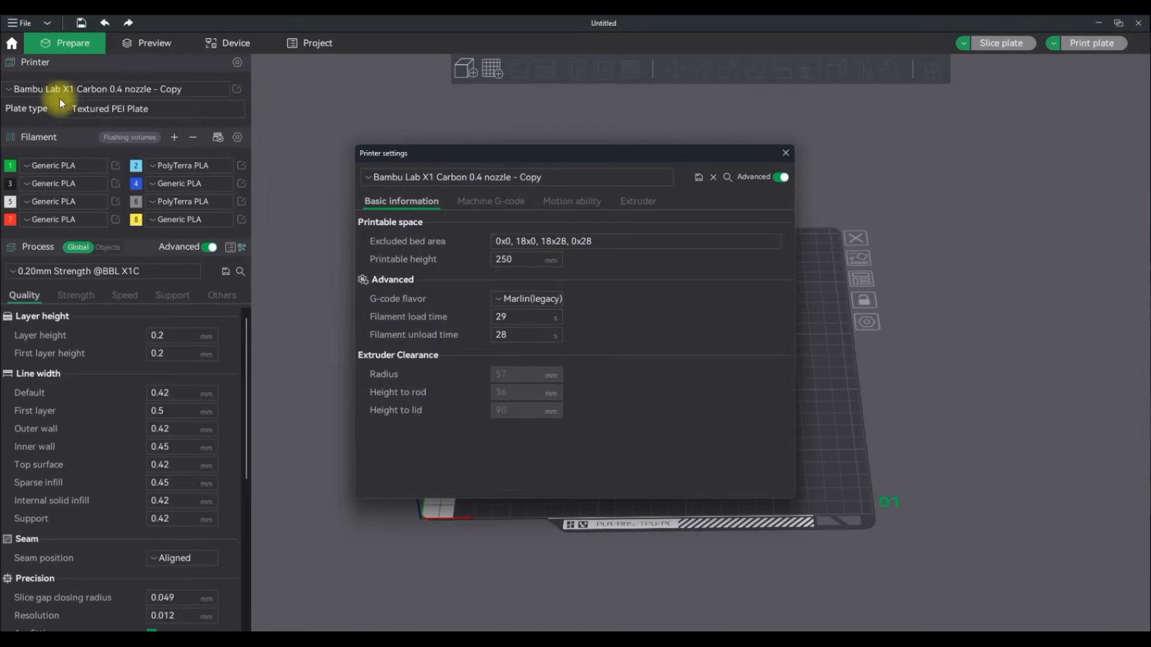
left_click(784, 154)
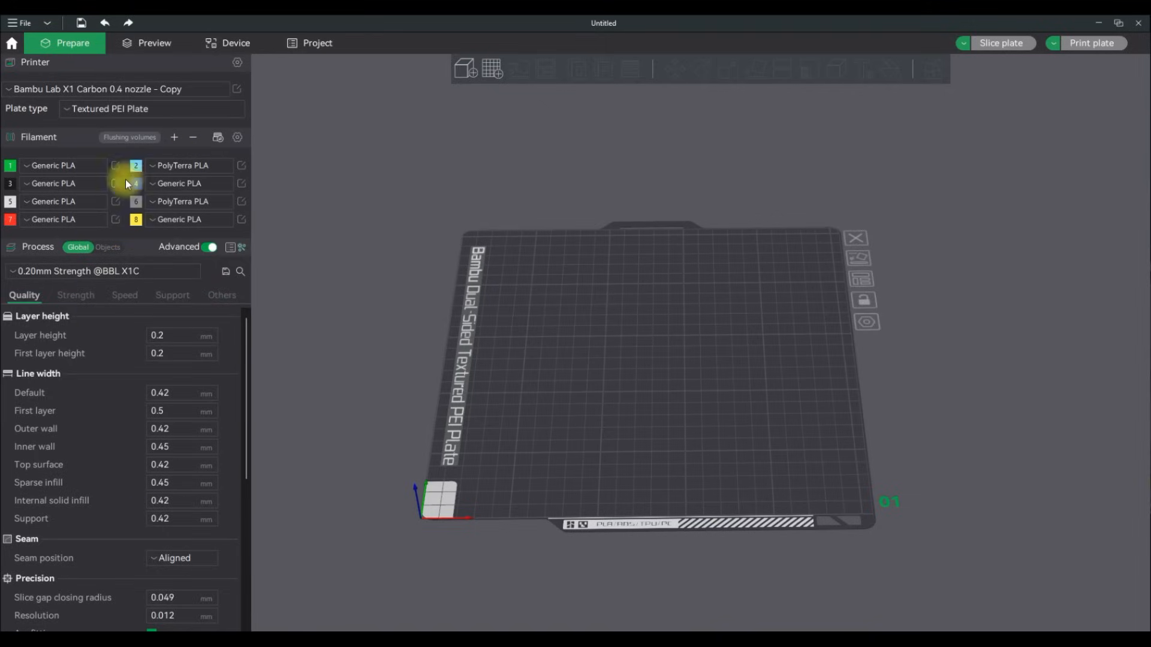
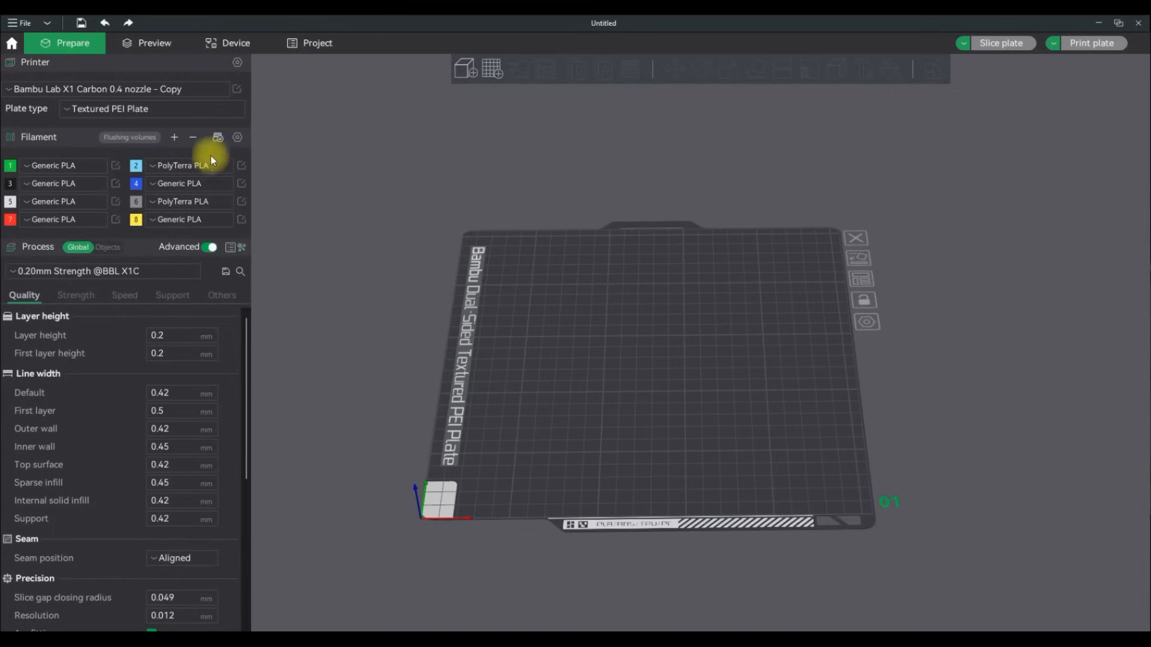
Leave the AMS filament sync without syncing and make the last printer under My Device the active device.
left_click(217, 137)
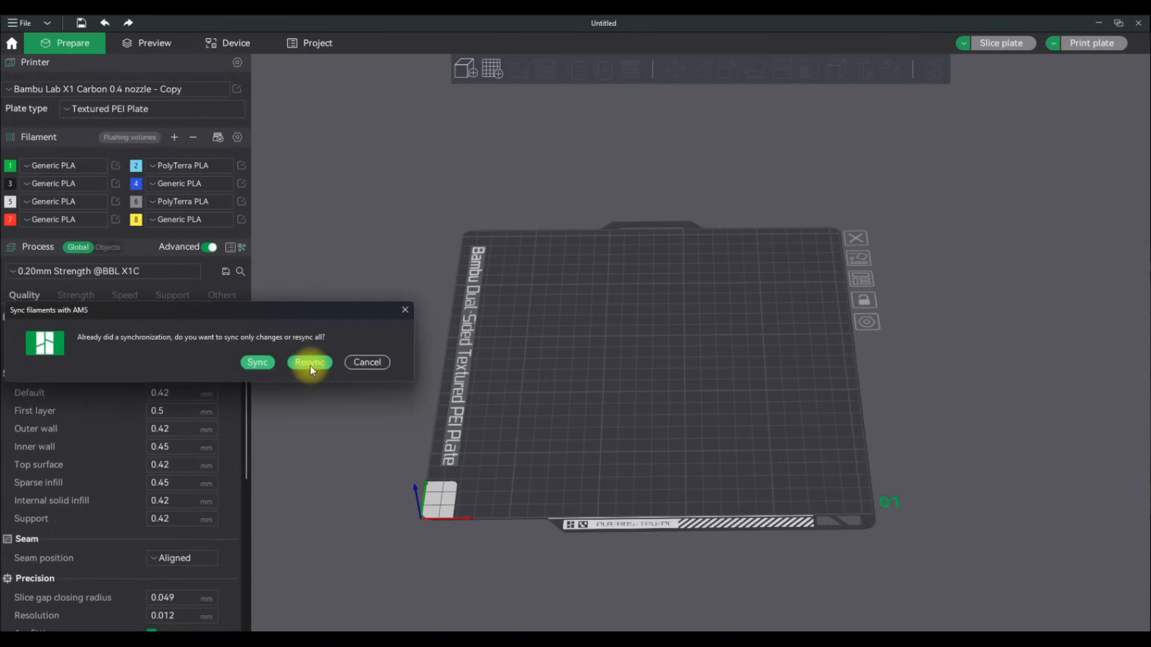
left_click(367, 362)
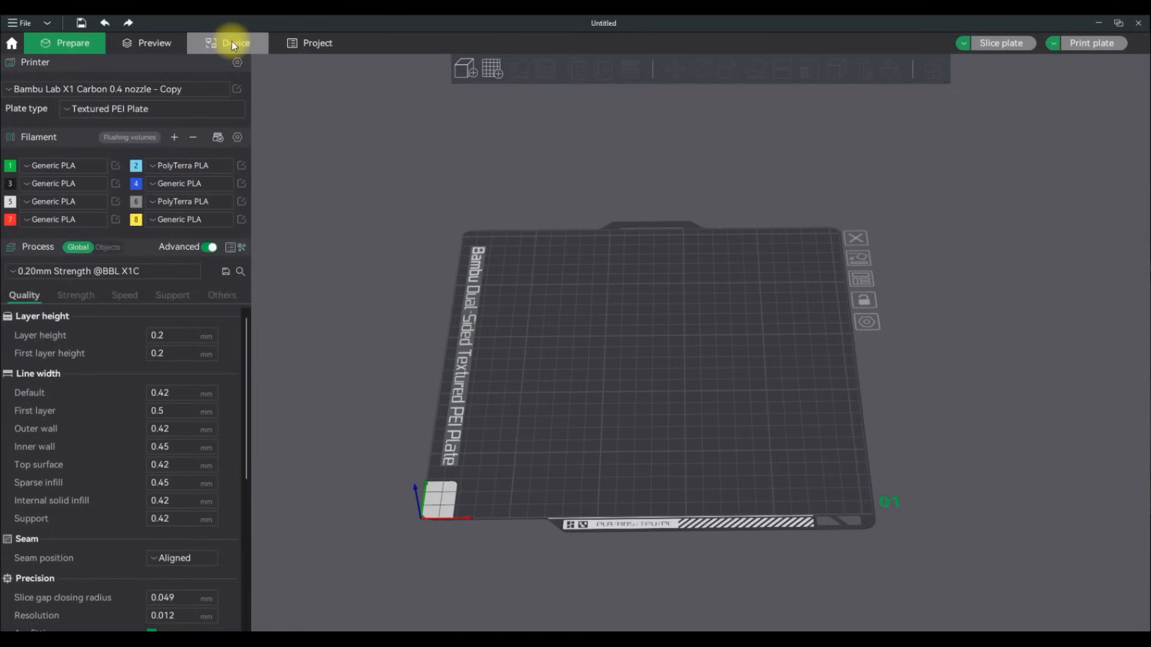
left_click(232, 42)
left_click(27, 69)
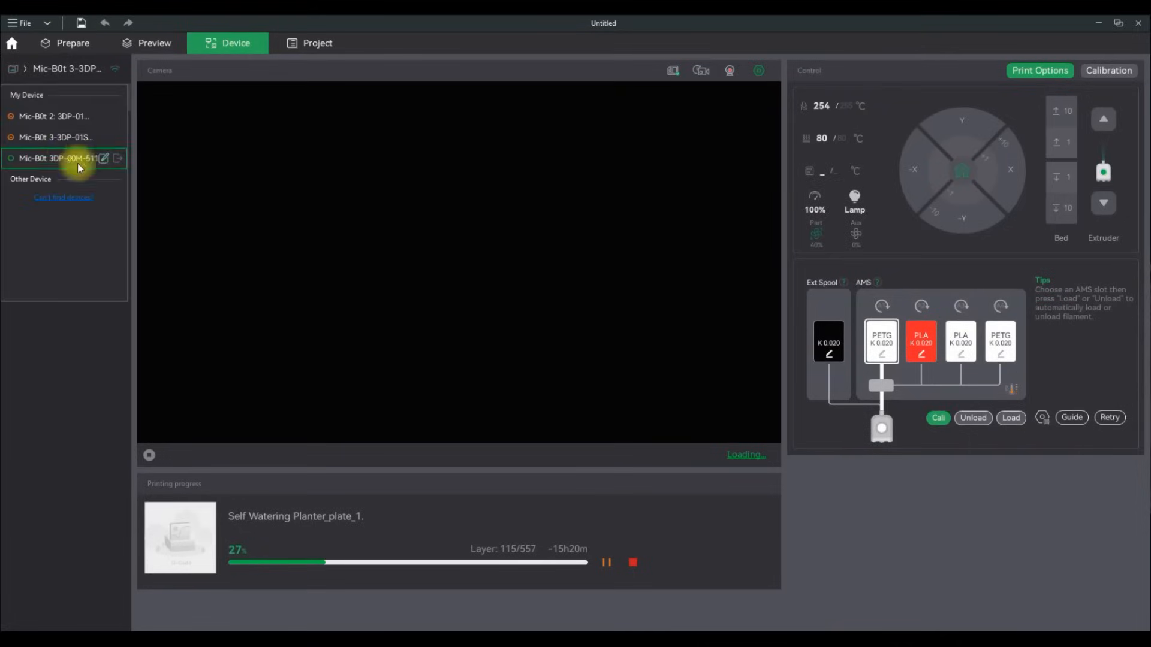
left_click(66, 159)
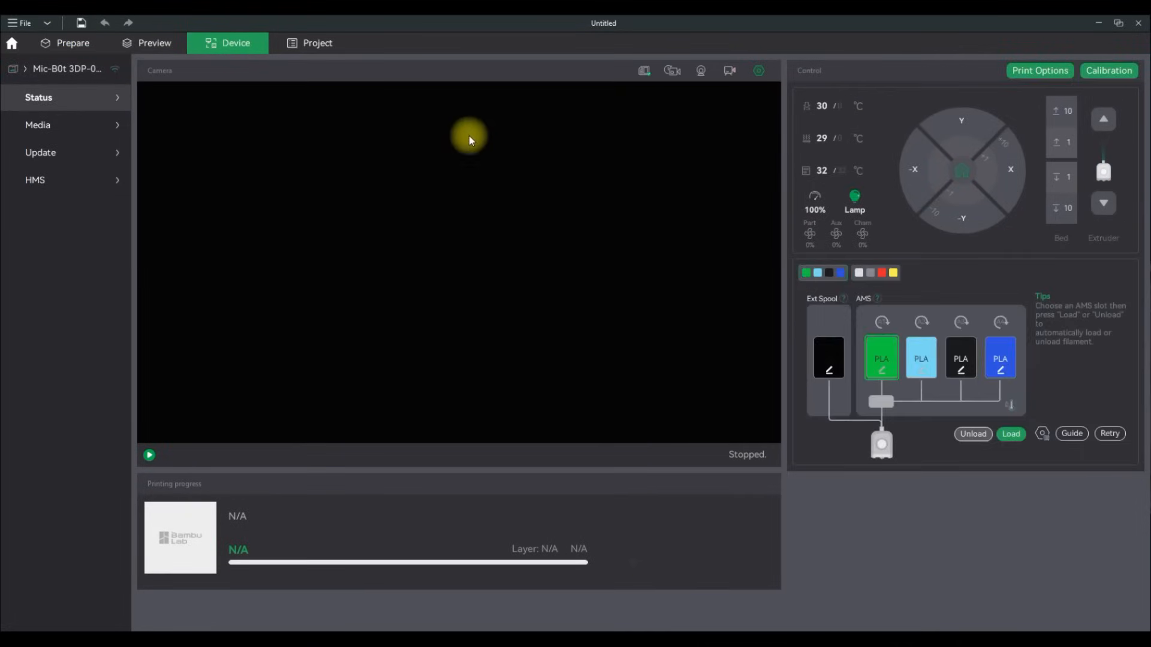
Resync all filaments in the Prepare workspace with the selected printer's AMS.
left_click(76, 44)
left_click(218, 136)
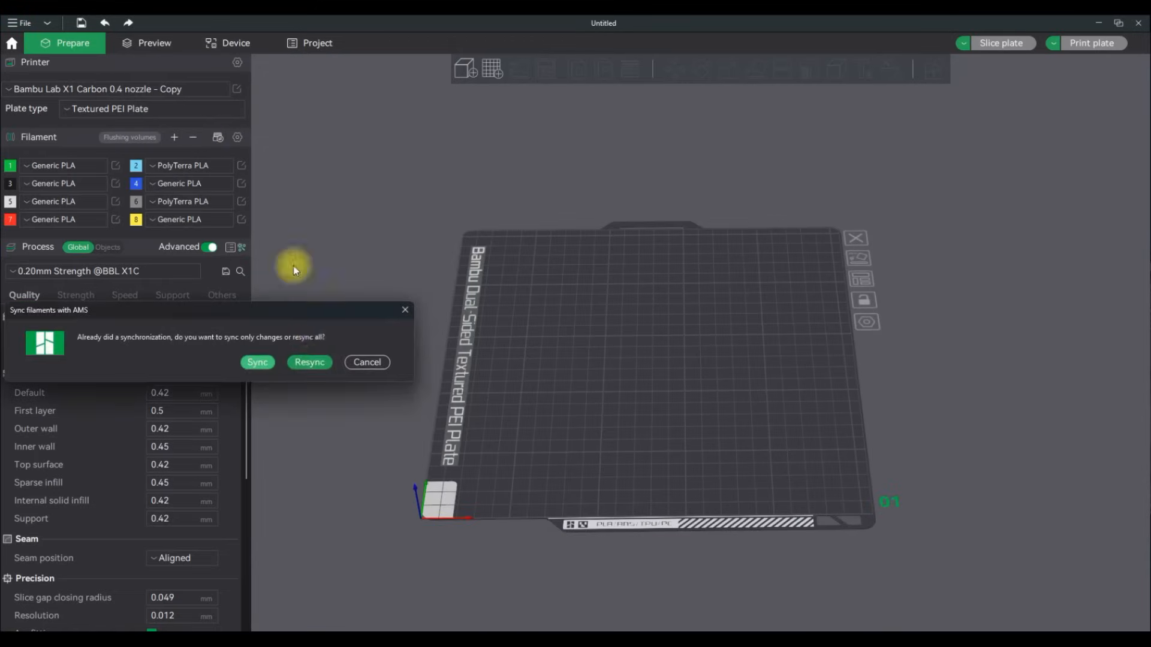
left_click(310, 362)
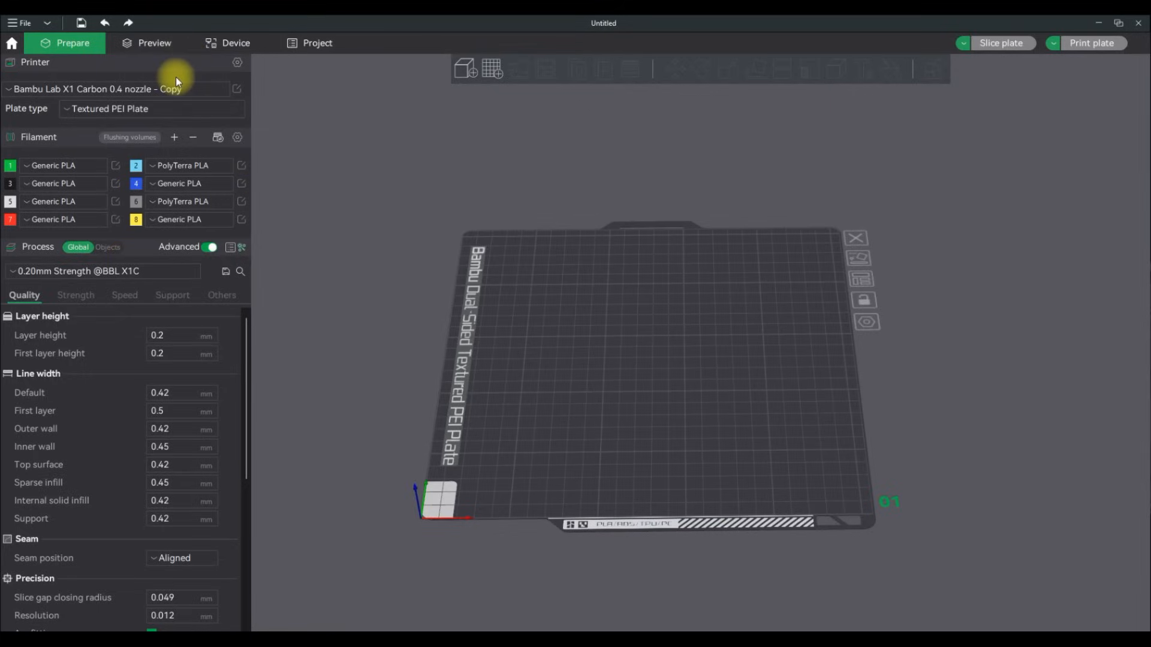
Examine the filament type, color and nozzle temperature settings of the green PLA in the device's first AMS slot and close them unchanged.
left_click(218, 43)
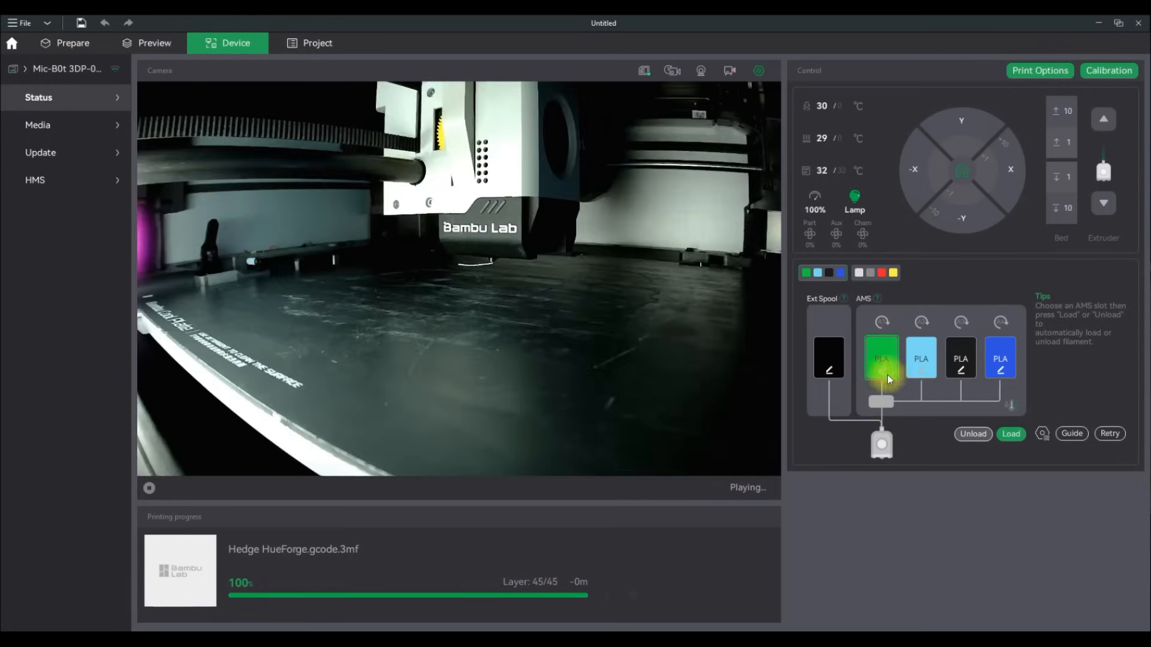
left_click(889, 379)
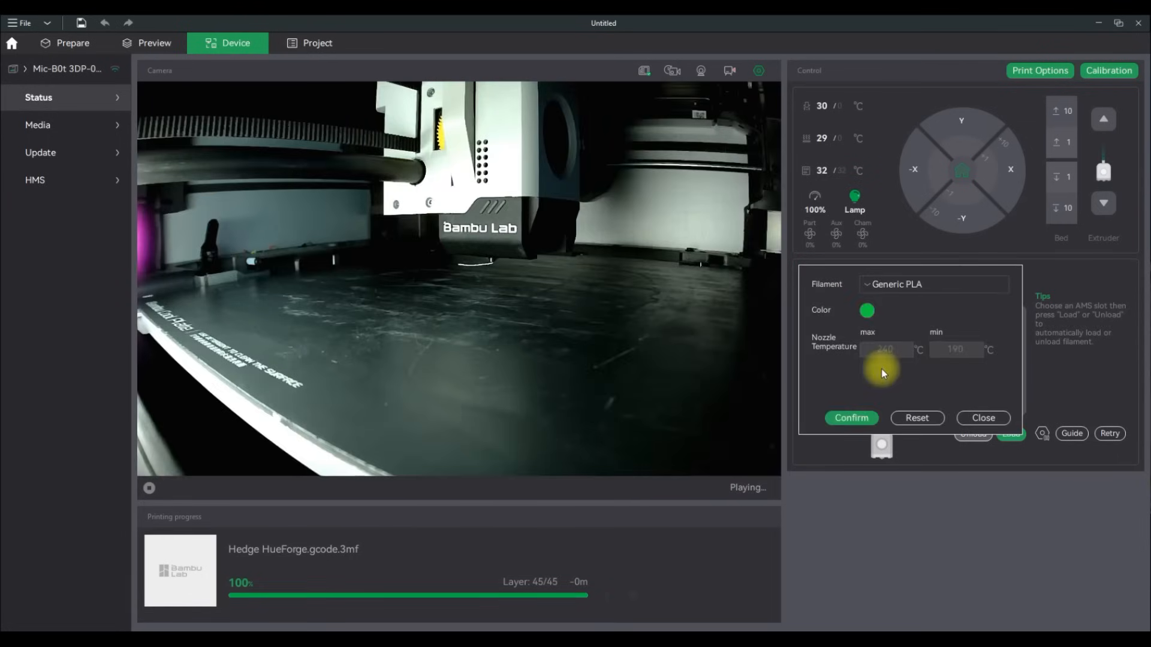
left_click(916, 286)
scroll(954, 417, "down", 5)
scroll(919, 457, "up", 5)
left_click(821, 341)
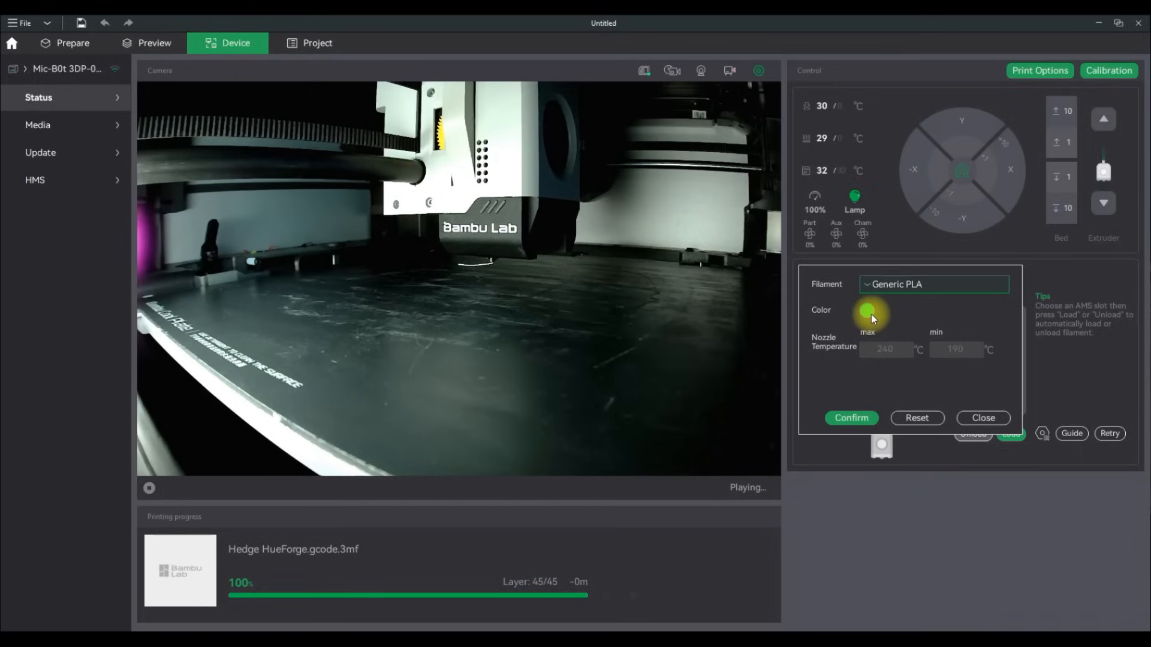
left_click(983, 418)
In the Prepare workspace's flushing volumes, set filament 2 to 1 to 175 and filament 3 to 1 to 269.
left_click(96, 41)
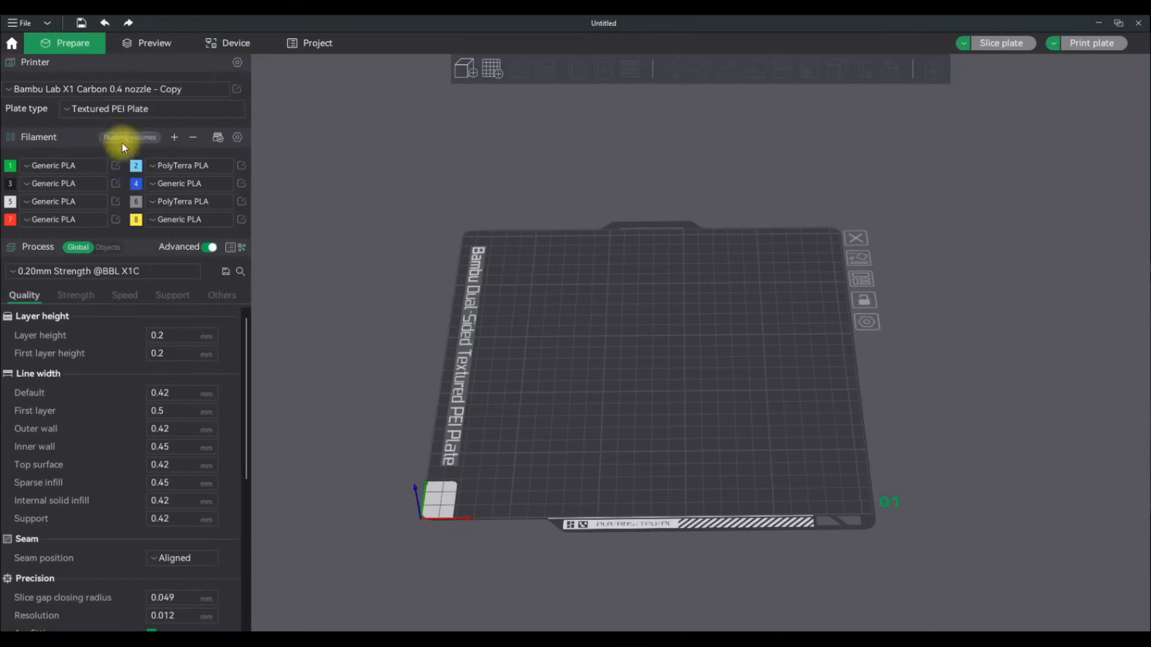
left_click(139, 137)
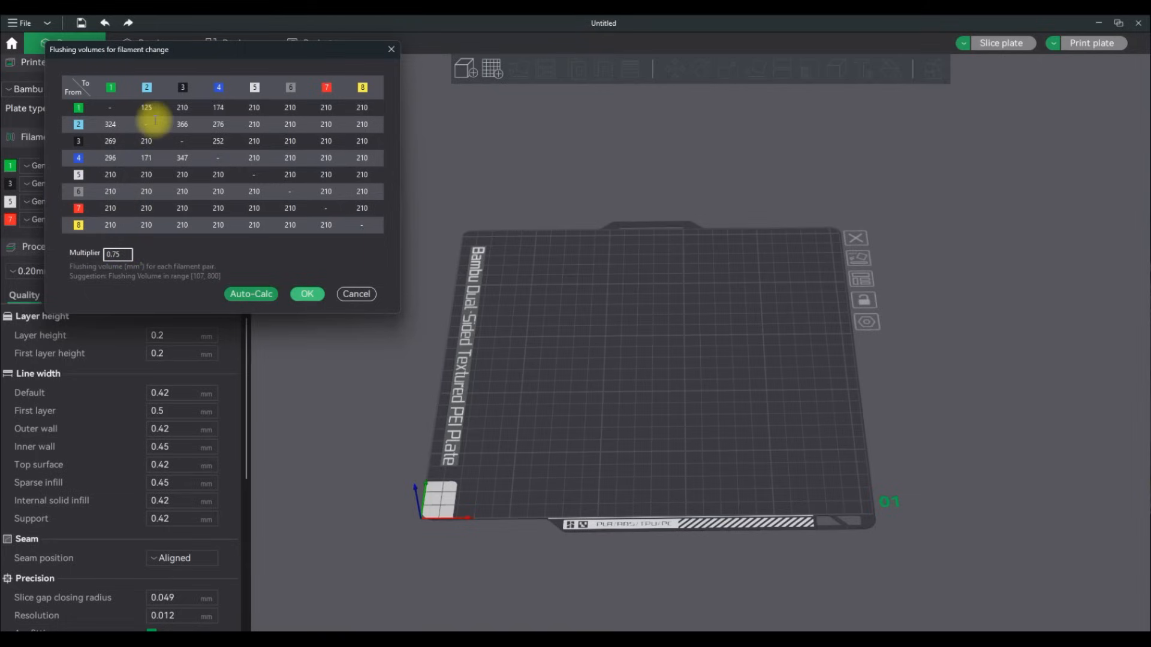
double_click(110, 124)
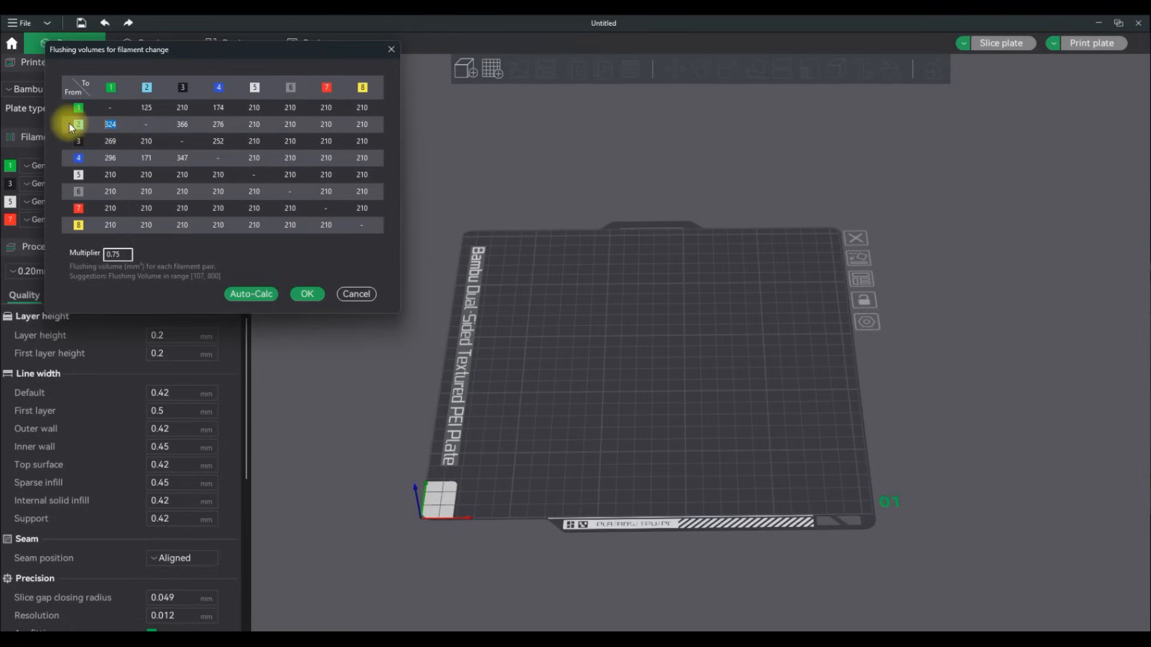
type("172")
left_click(111, 140)
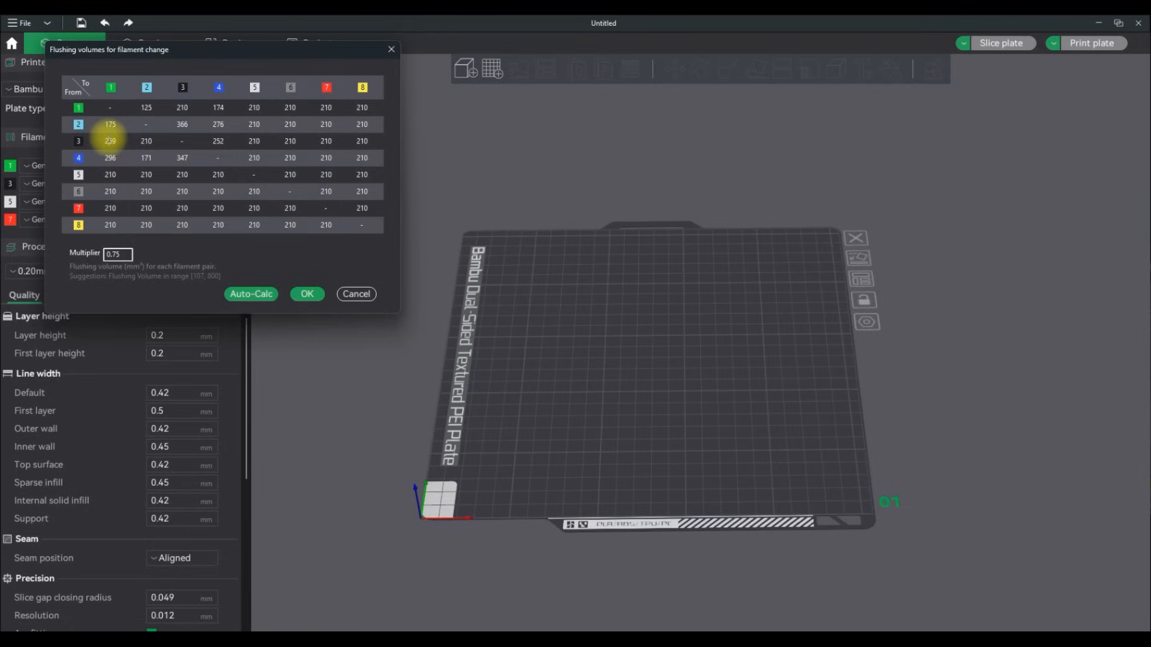
type("260")
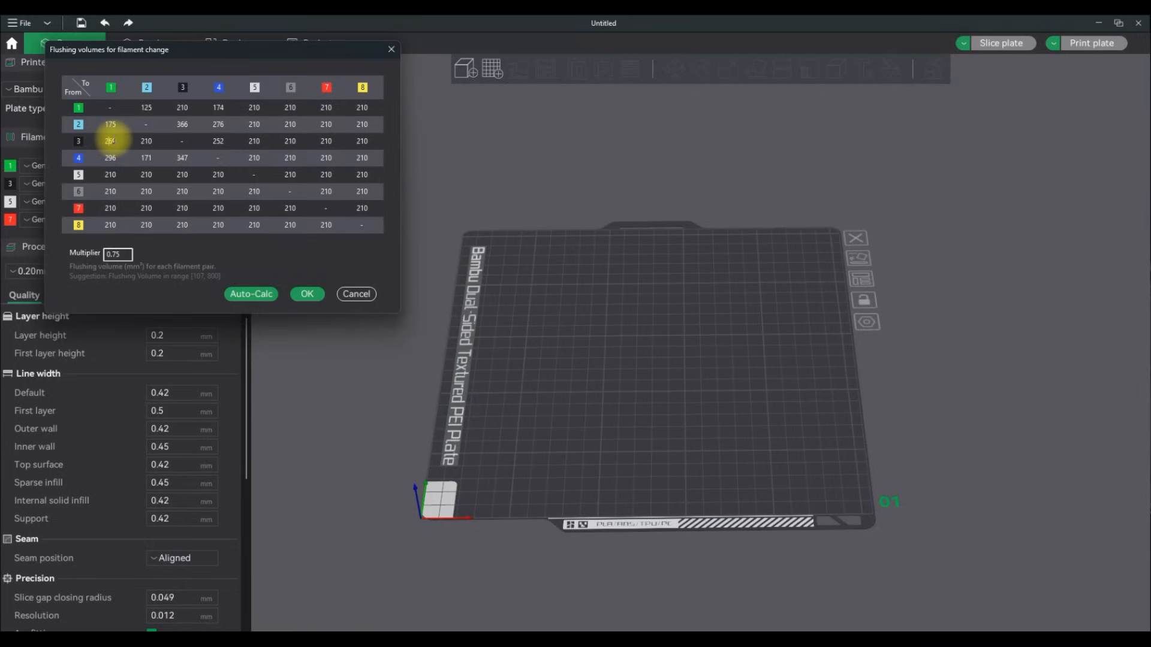
type("9")
left_click(110, 174)
Set the flushing volume multiplier to 0.5 and auto-calculate the volumes for all filament pairs.
double_click(120, 255)
type(".5")
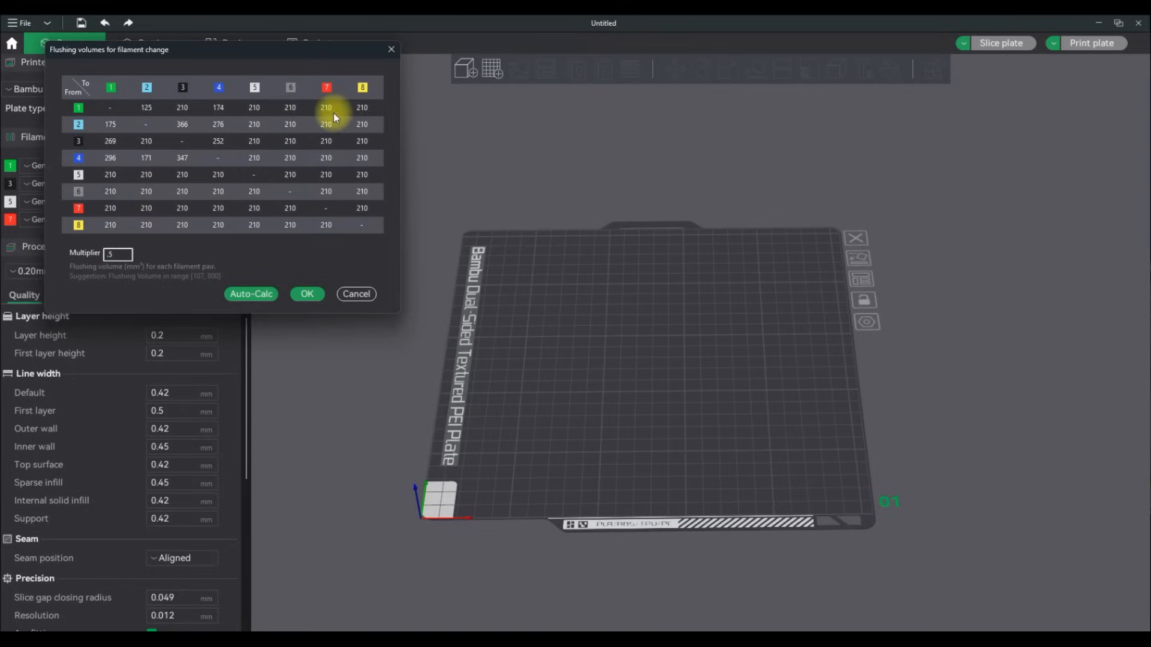
left_click(251, 289)
Set the flushing multiplier to 0.75, auto-calculate the volumes again and cancel the flushing volume changes.
double_click(117, 254)
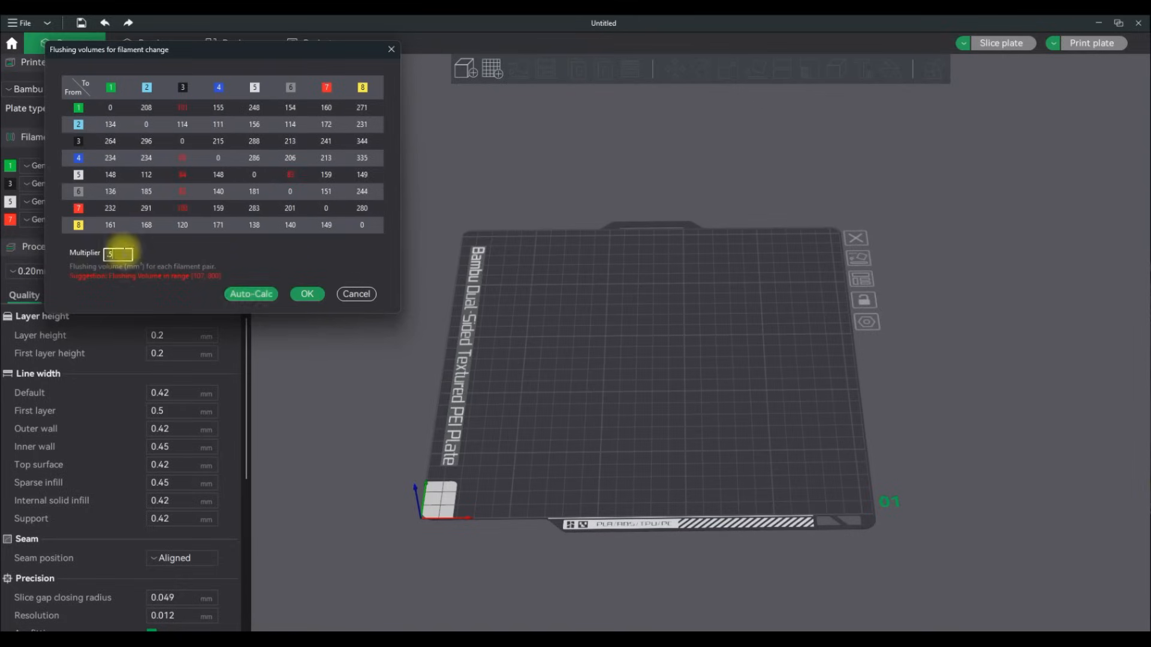
type(".75")
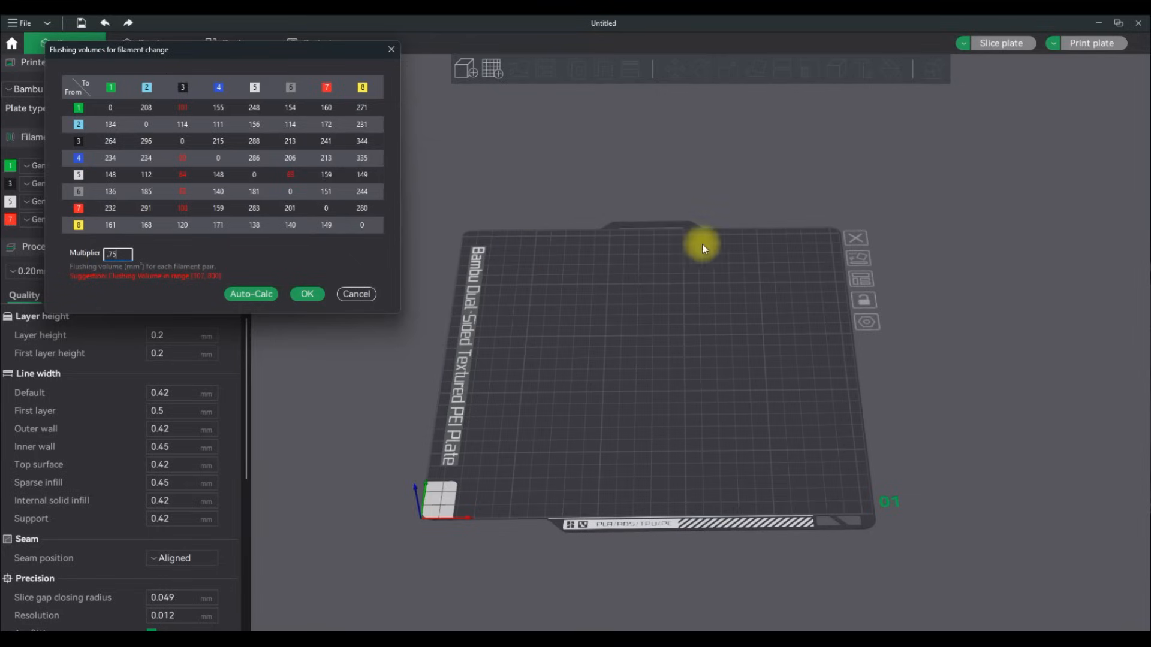
left_click(265, 291)
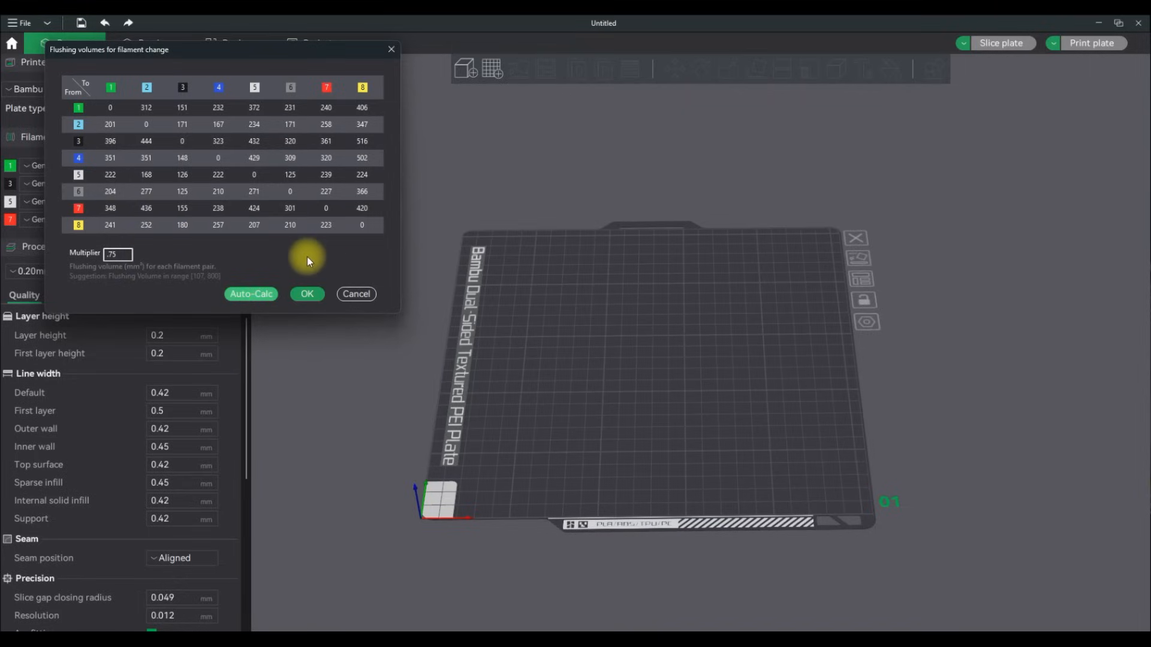
left_click(376, 293)
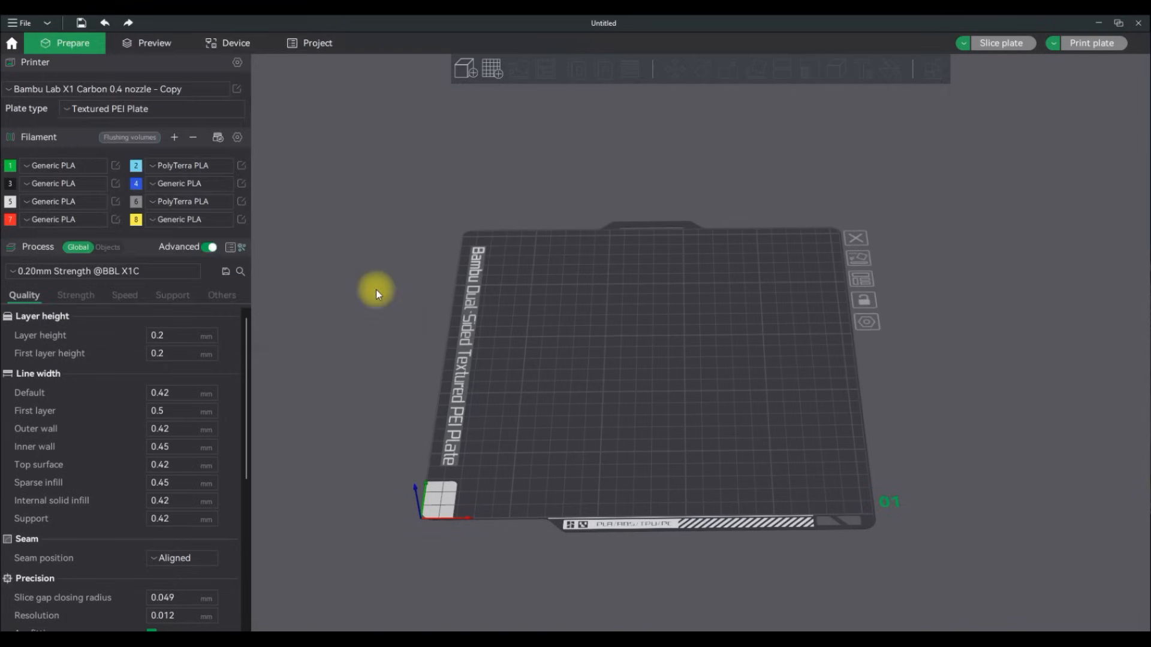
Review filament 1's Generic PLA settings, from basic information and print temperatures to cooling, setting overrides and filament G-code, and close them.
left_click(117, 165)
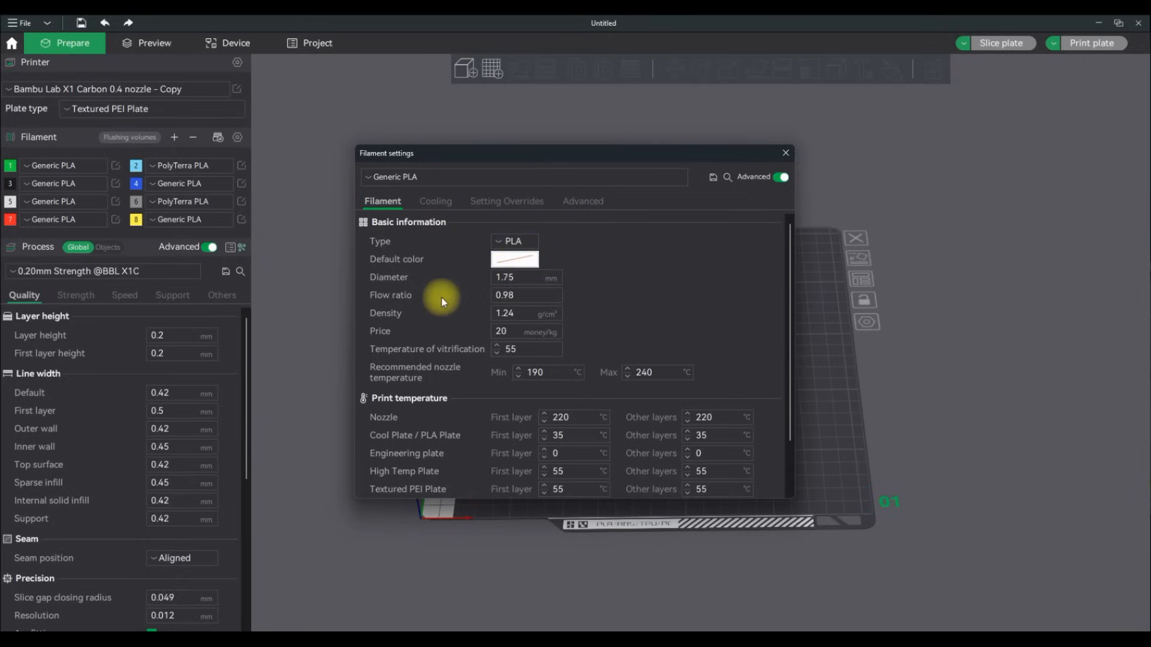
scroll(504, 335, "down", 2)
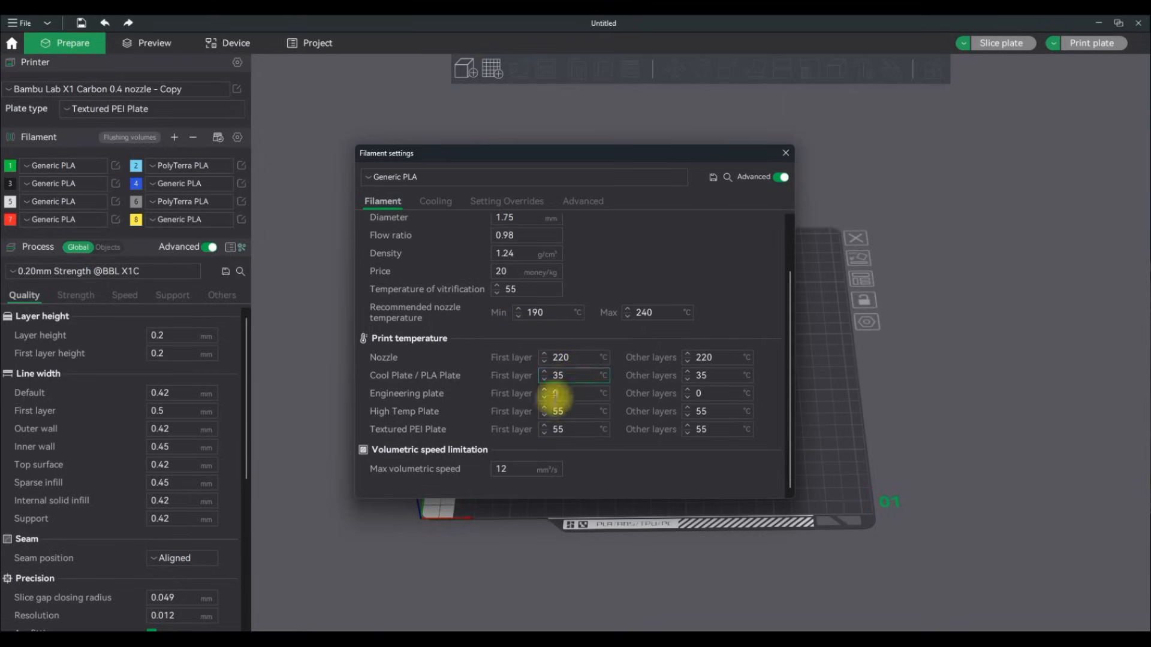
scroll(520, 445, "up", 2)
scroll(552, 346, "down", 2)
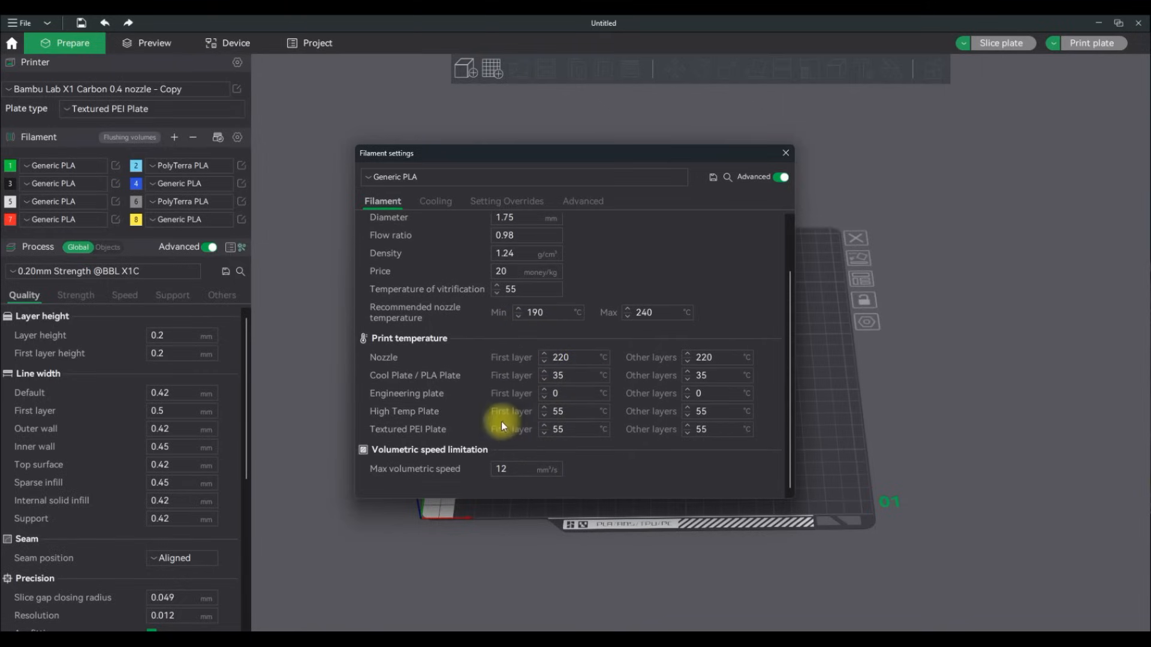
scroll(503, 424, "up", 2)
left_click(443, 203)
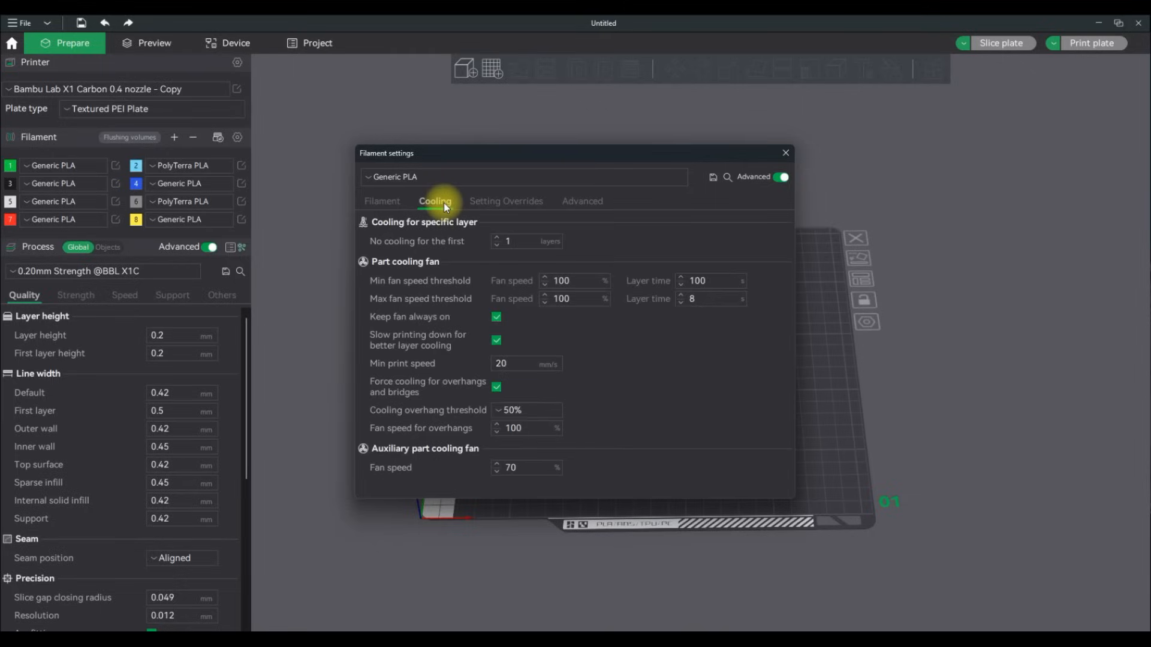
left_click(507, 202)
left_click(584, 201)
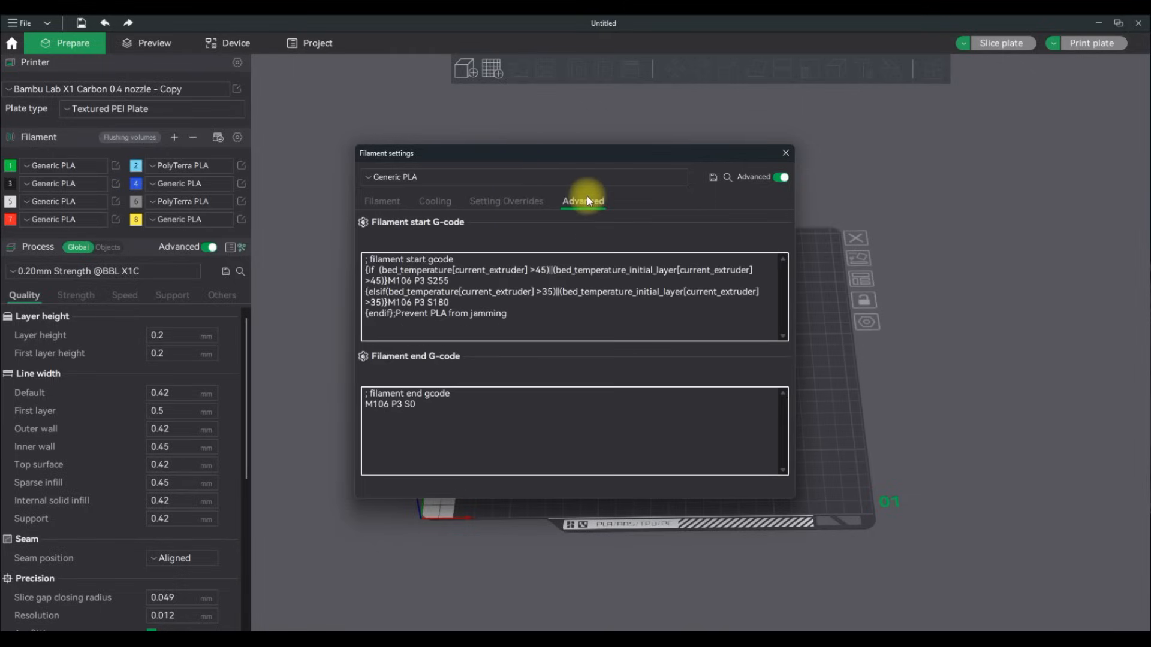
left_click(786, 153)
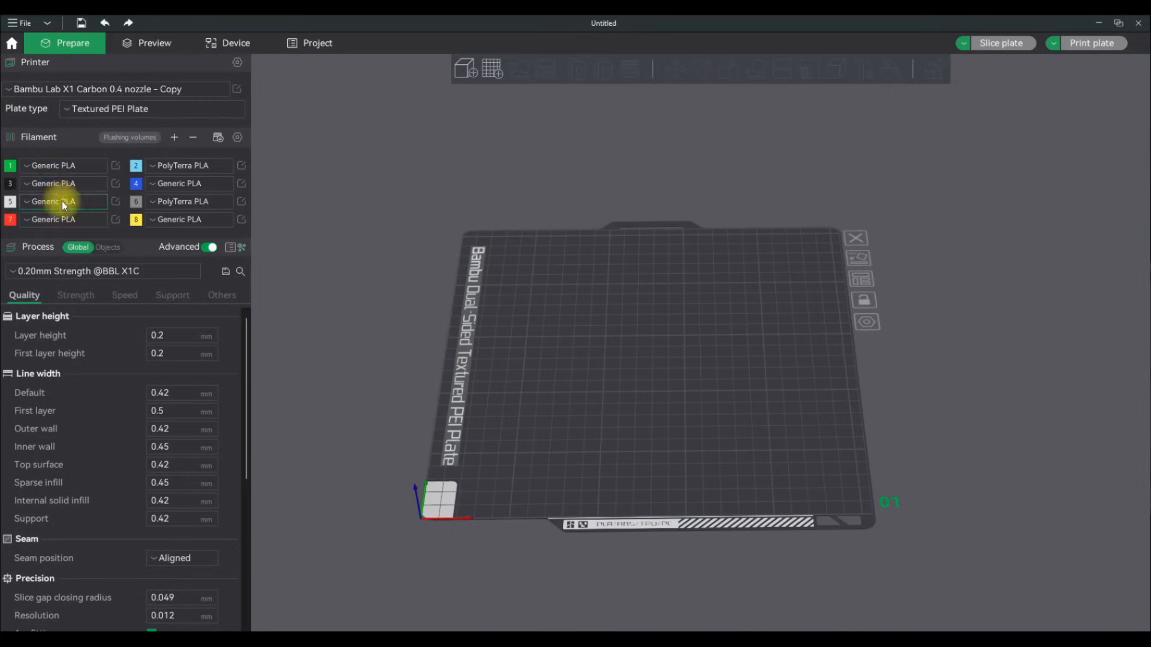
Turn off the advanced process parameters and view the simplified Strength, Support and Others settings.
left_click(208, 247)
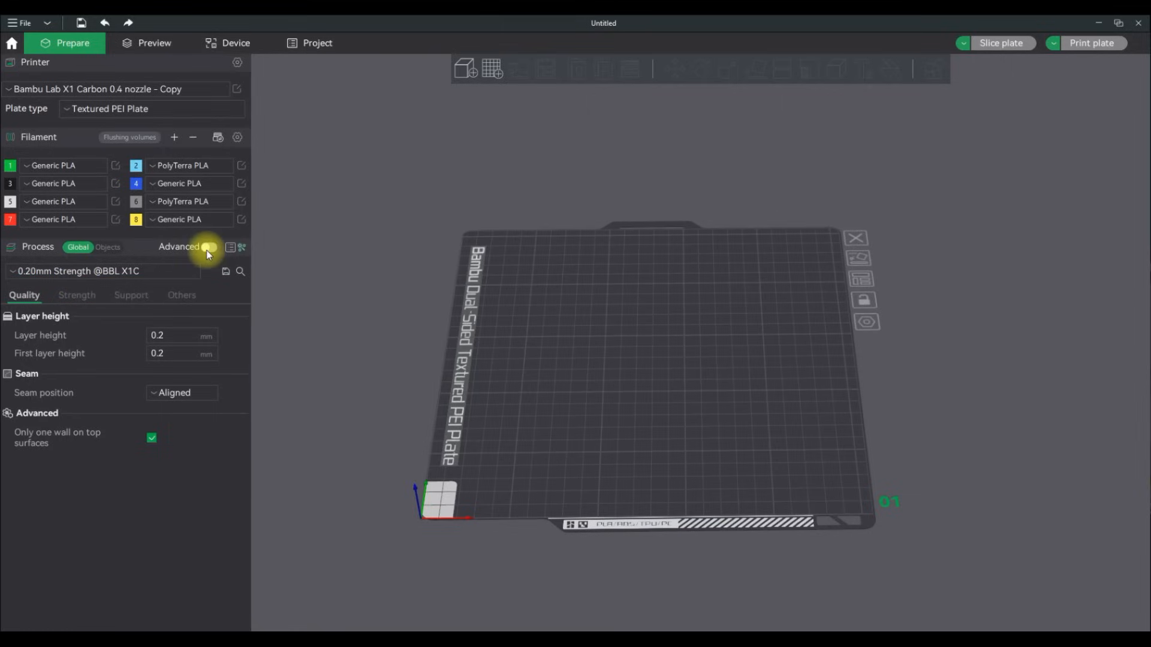
left_click(69, 294)
left_click(126, 293)
left_click(182, 294)
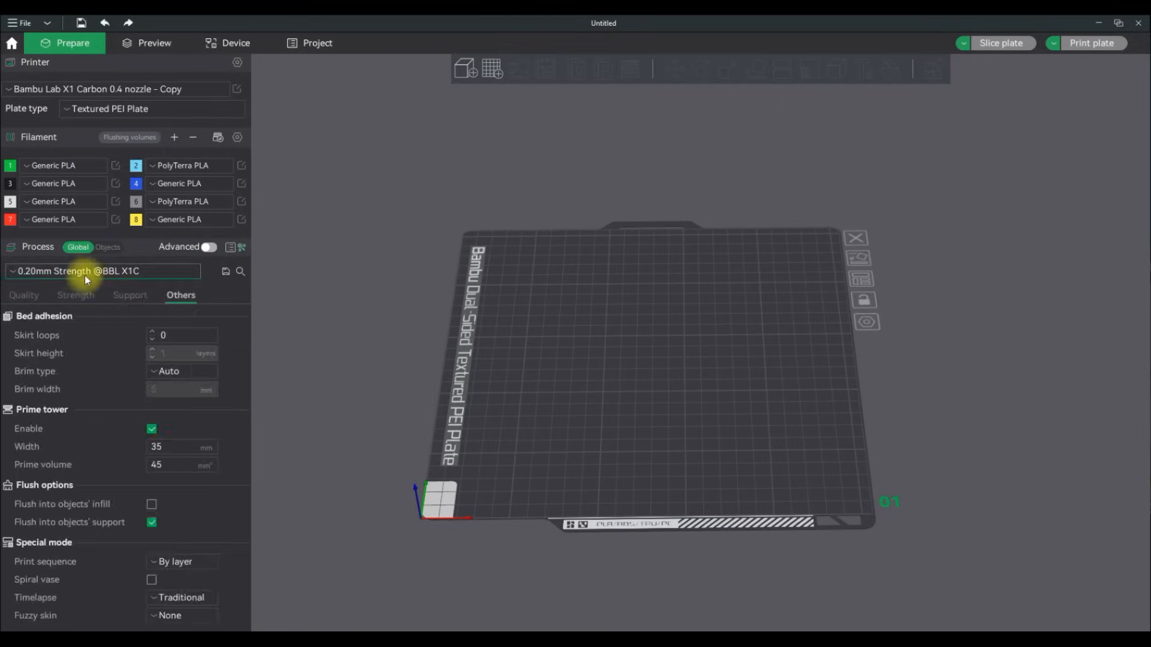
Browse the user and system process presets and select the Hue Forge user preset.
left_click(78, 272)
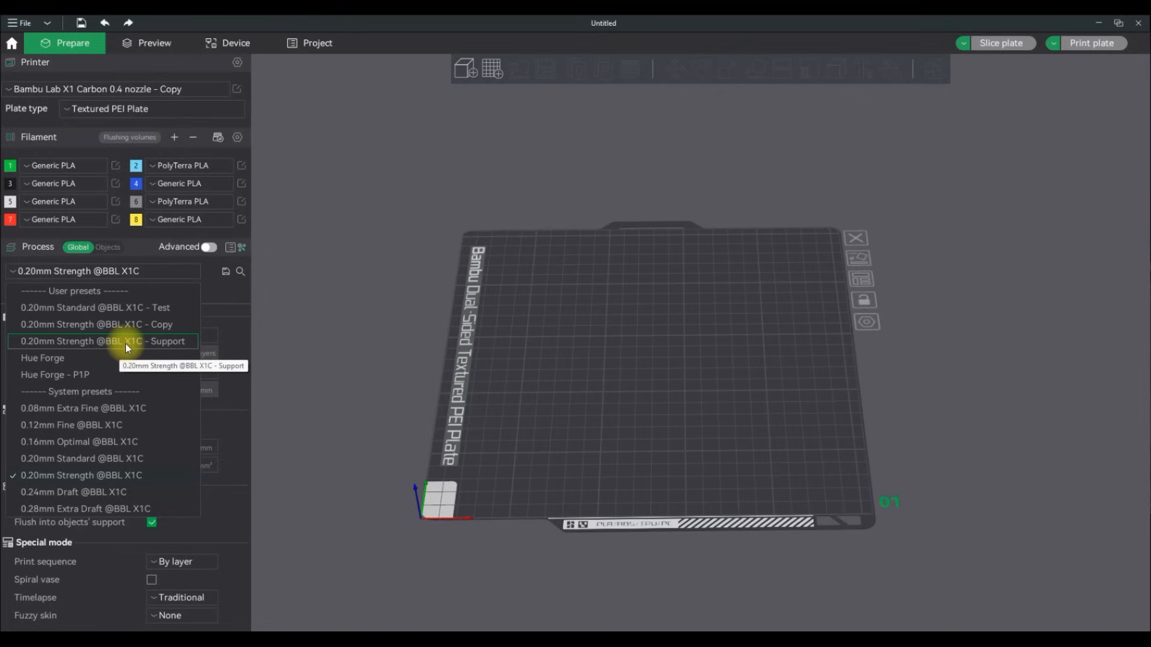
left_click(345, 316)
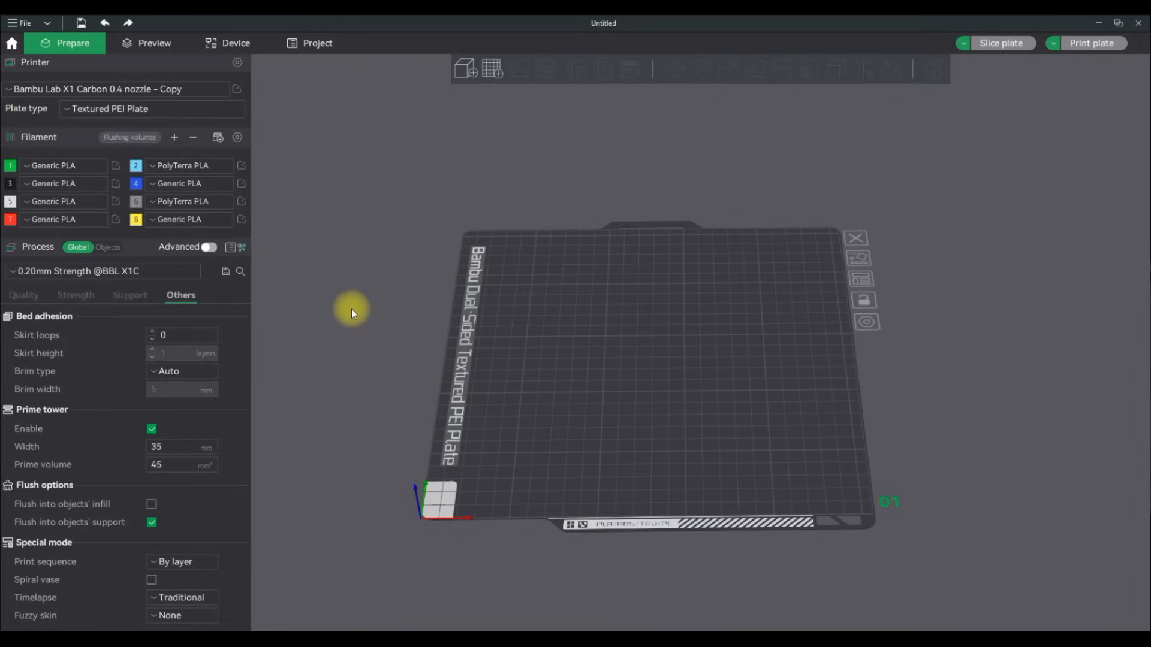
left_click(116, 273)
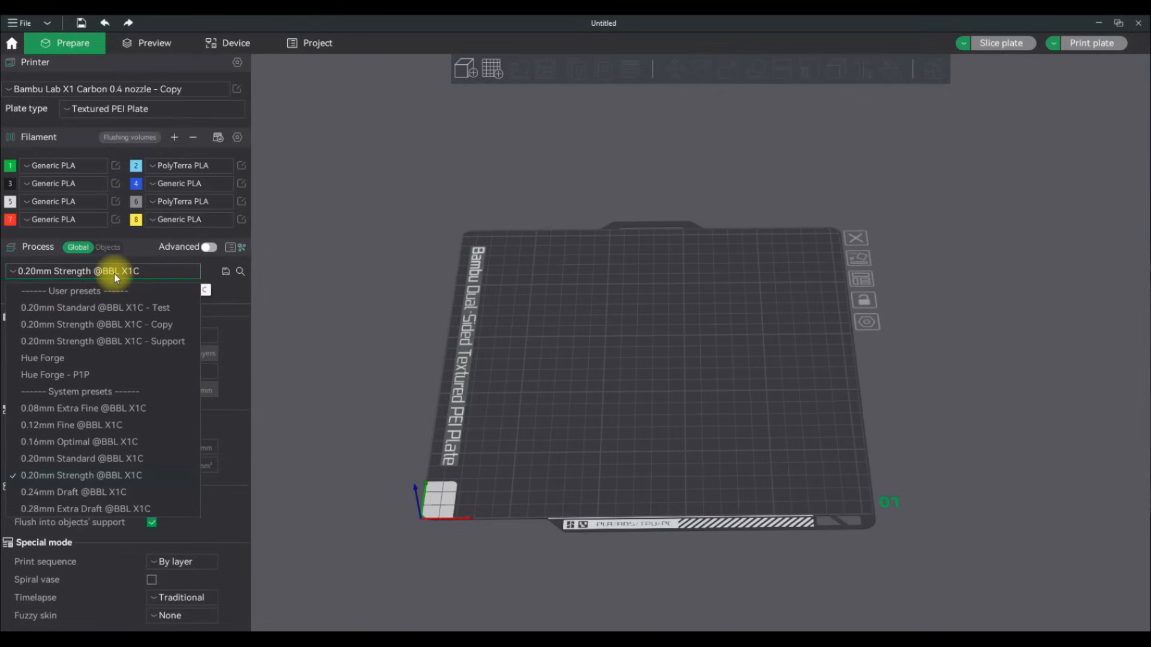
left_click(115, 275)
left_click(116, 273)
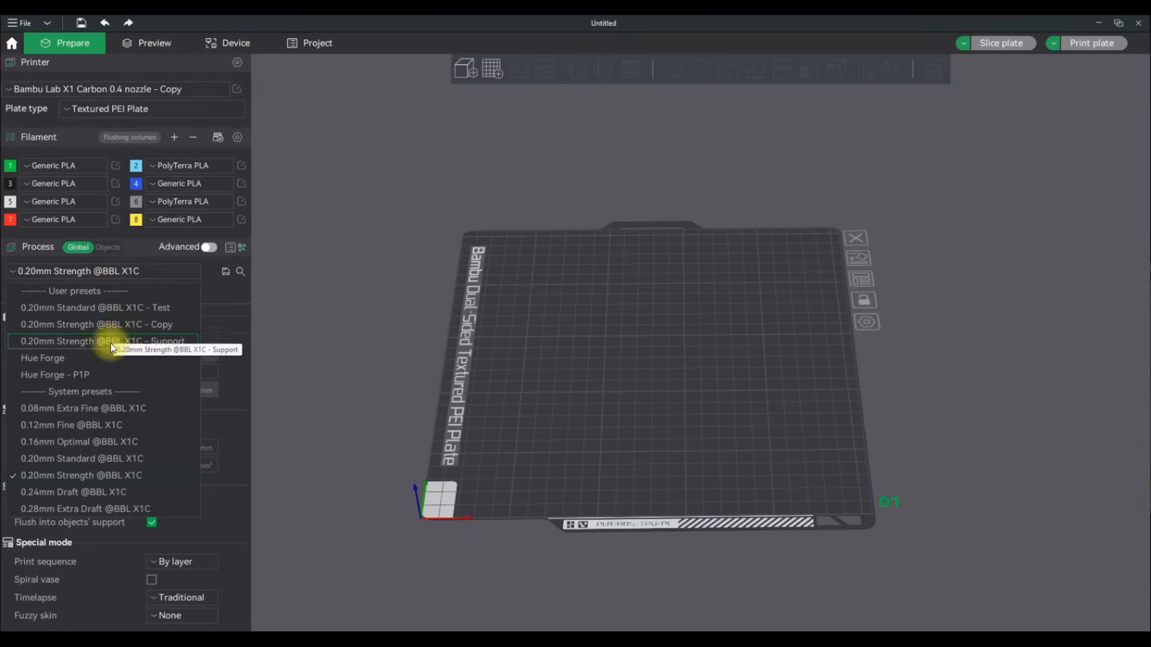
left_click(94, 360)
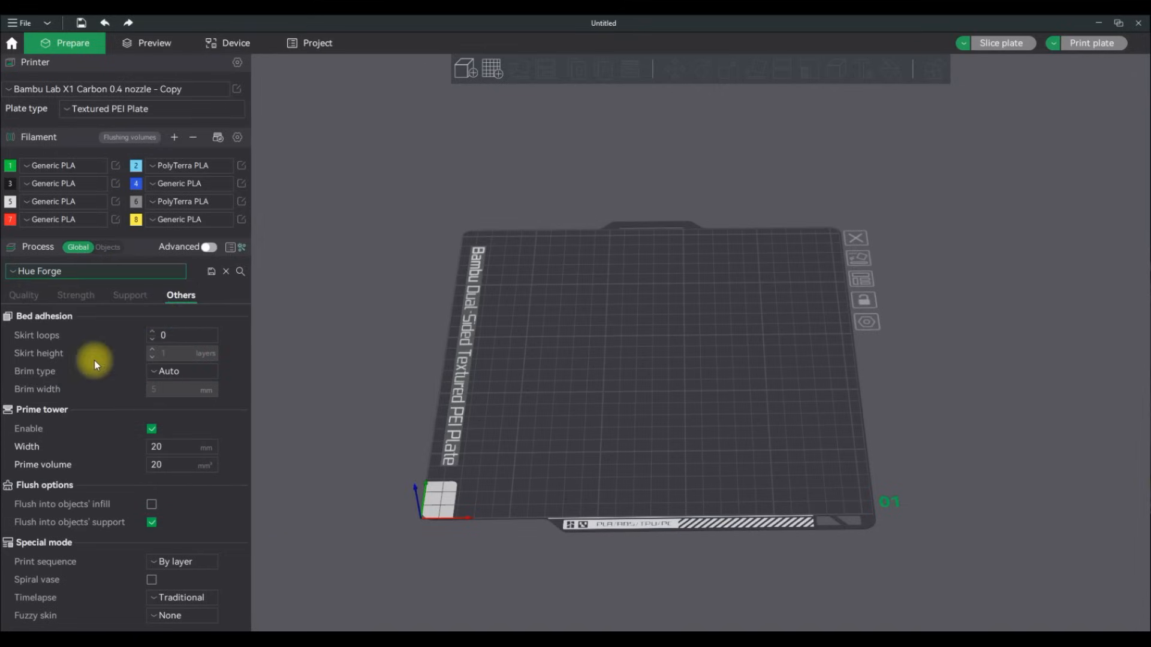
left_click(110, 275)
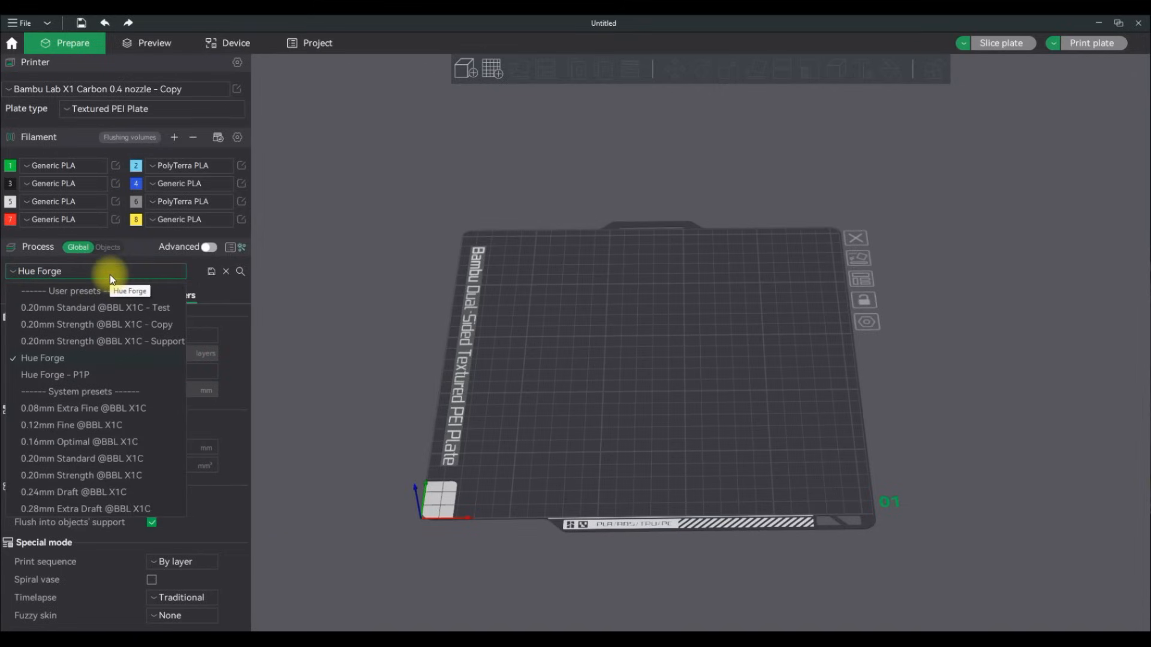
left_click(110, 275)
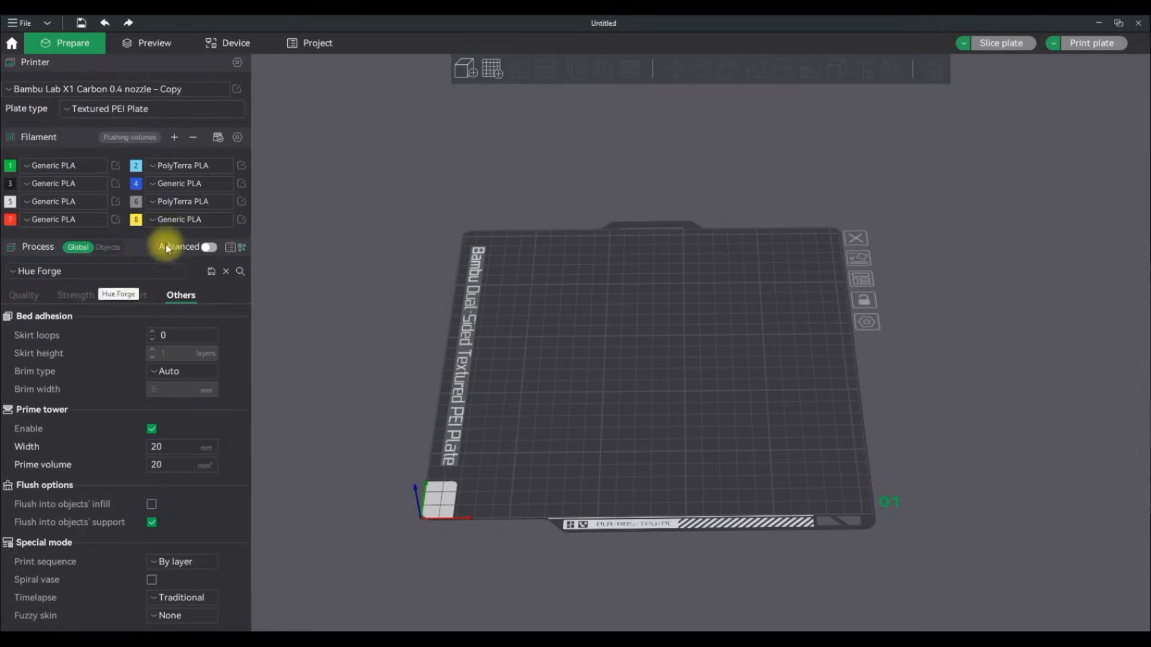
Review the Hue Forge preset's Quality settings and change the seam position to Nearest, finally to Random.
left_click(213, 245)
left_click(207, 249)
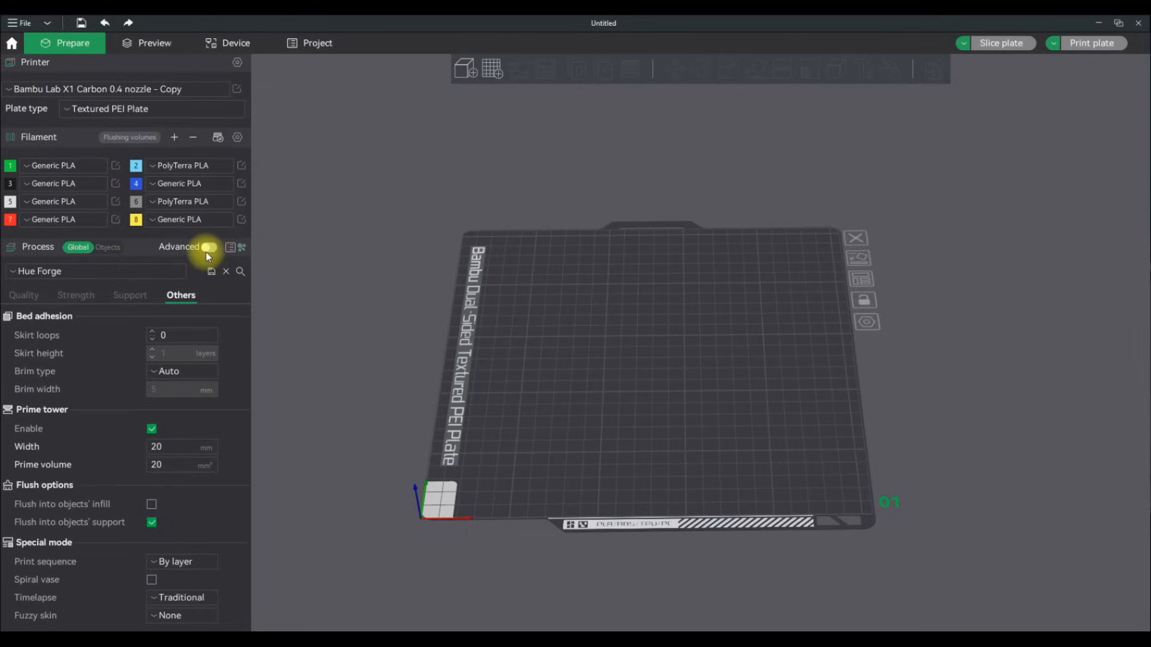
left_click(15, 296)
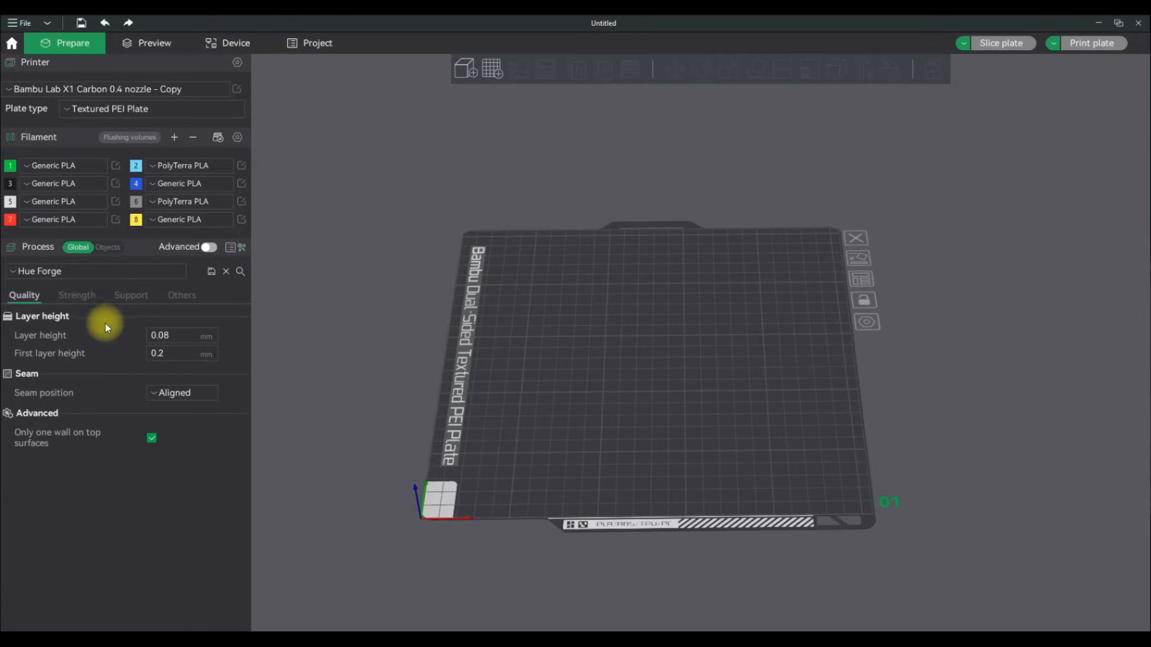
left_click(191, 336)
left_click(200, 393)
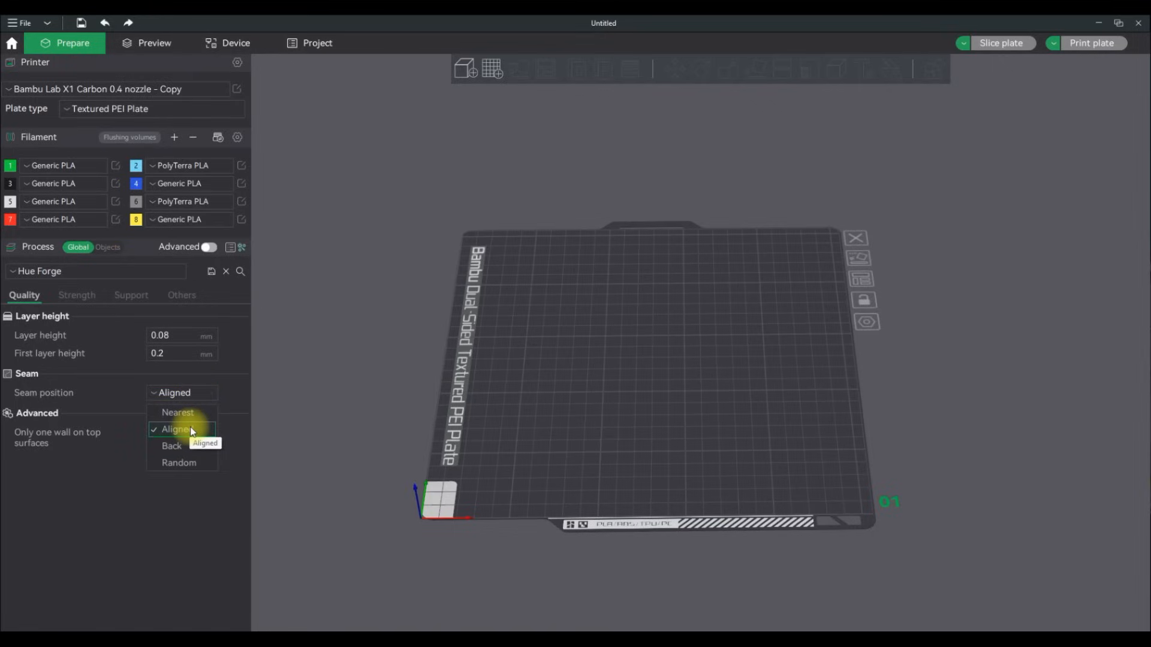
left_click(186, 413)
left_click(192, 394)
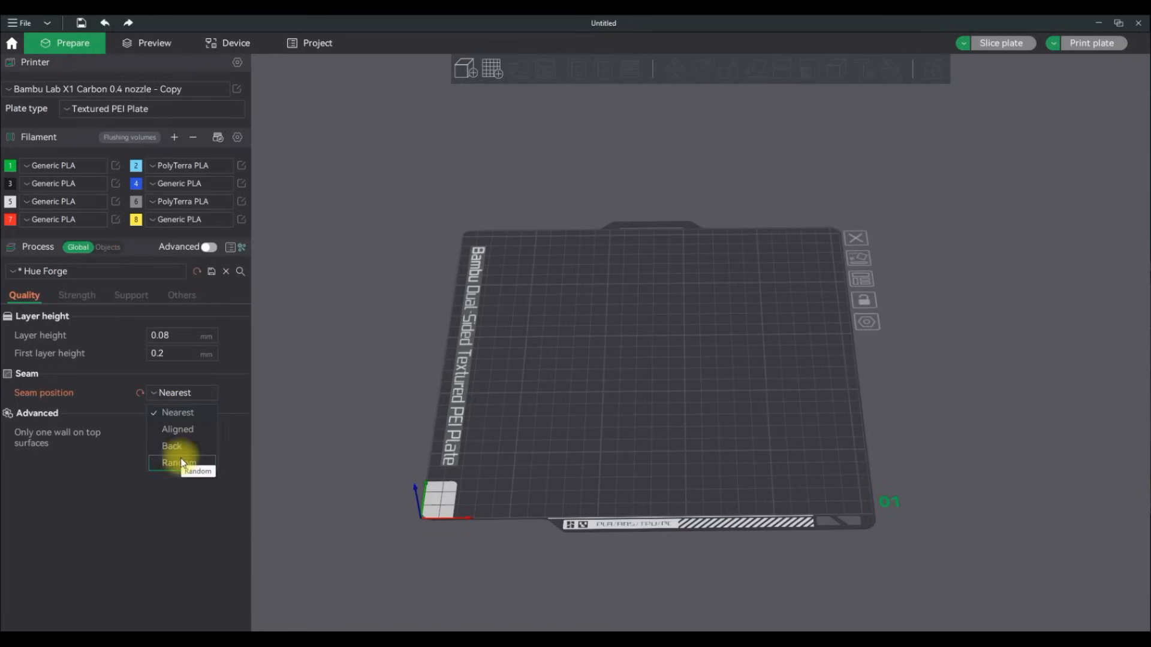
left_click(180, 463)
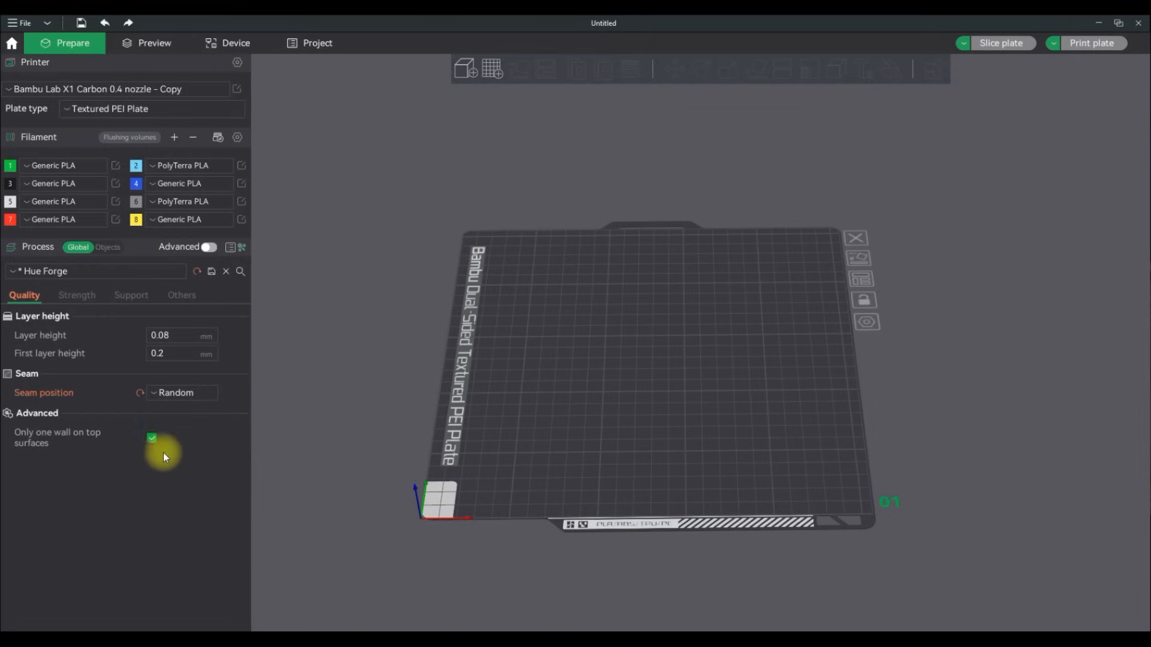
Review the preset's wall loops, shell layers, sparse infill density and available infill patterns, and look at the support settings.
left_click(76, 296)
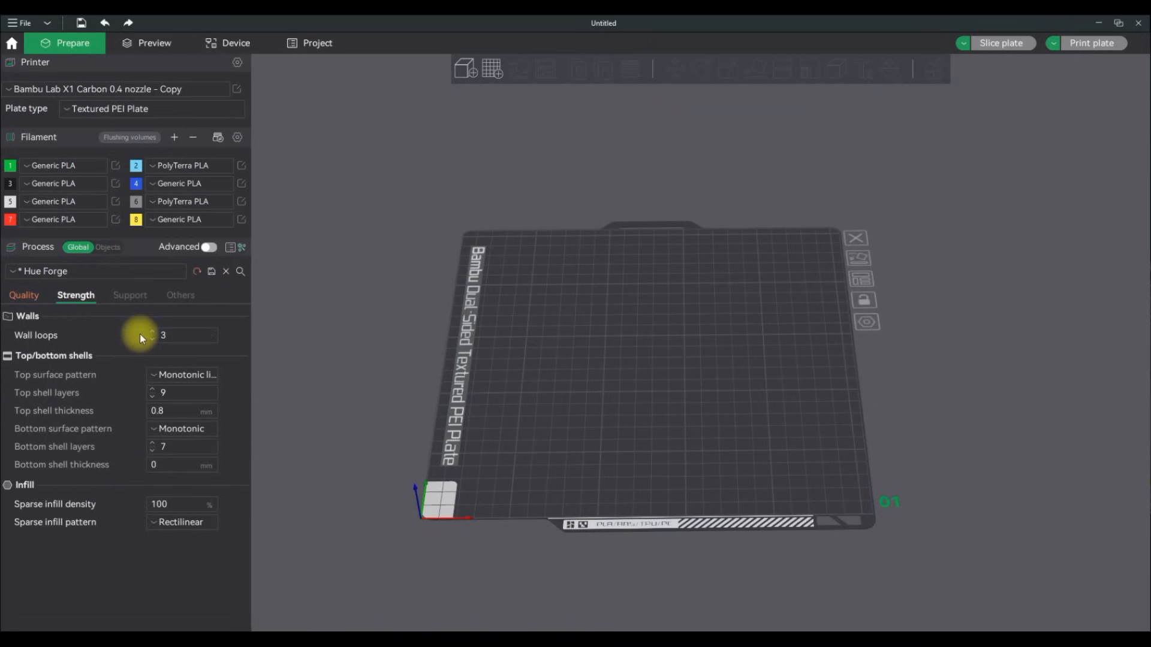
left_click(178, 337)
left_click(171, 355)
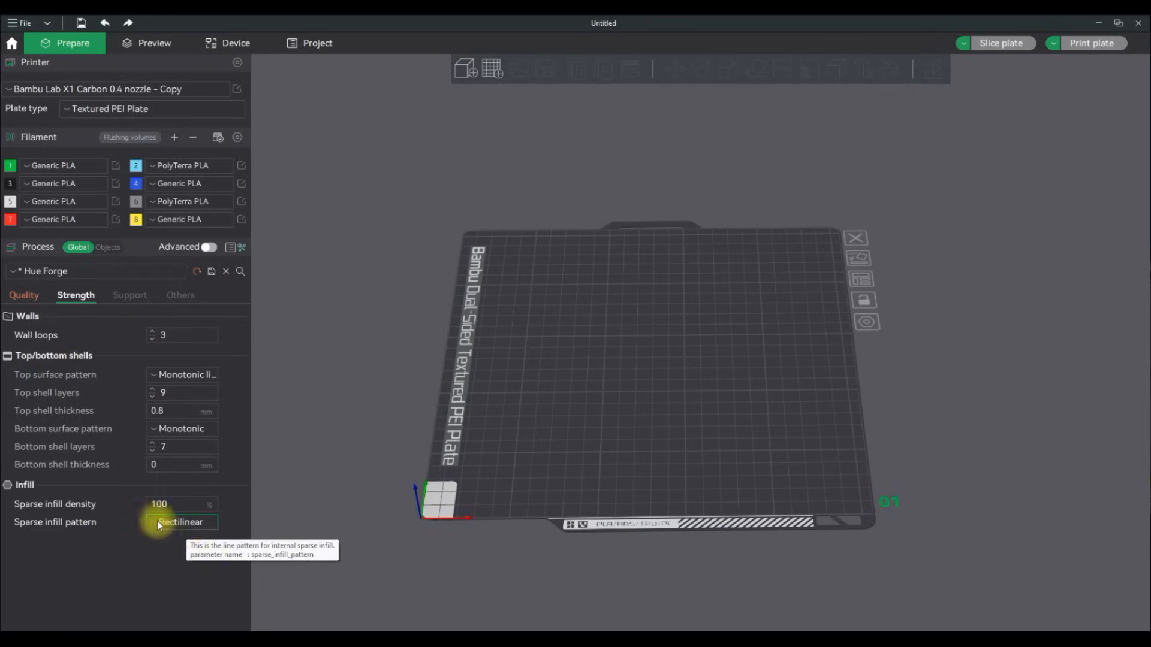
left_click_drag(193, 504, 142, 503)
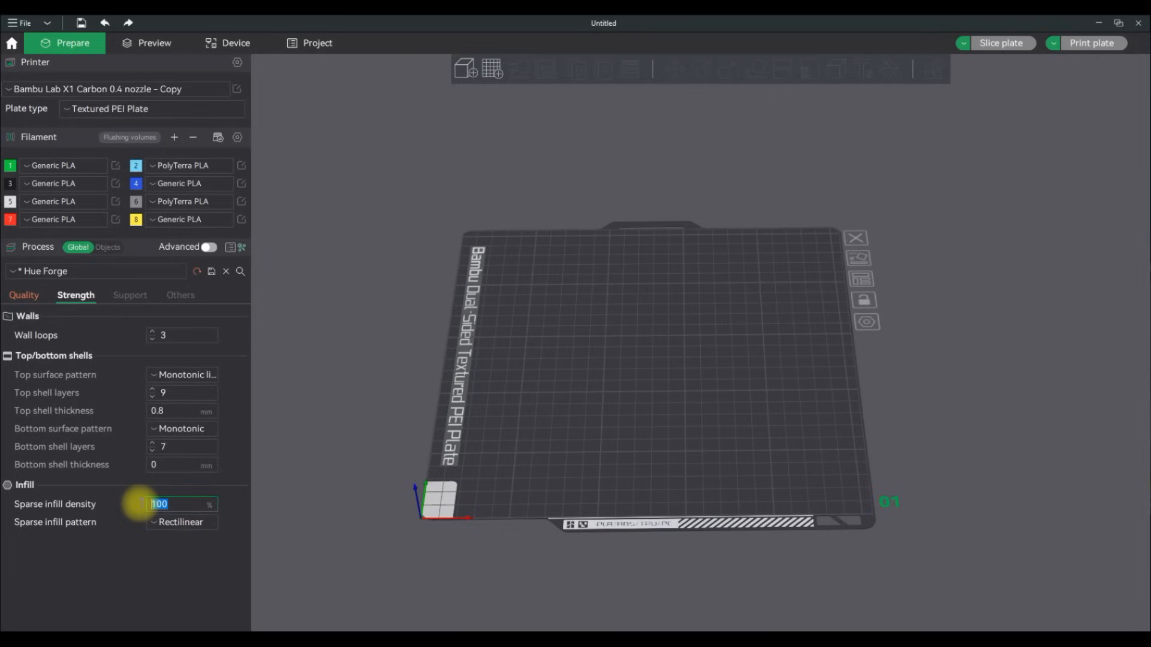
left_click(173, 527)
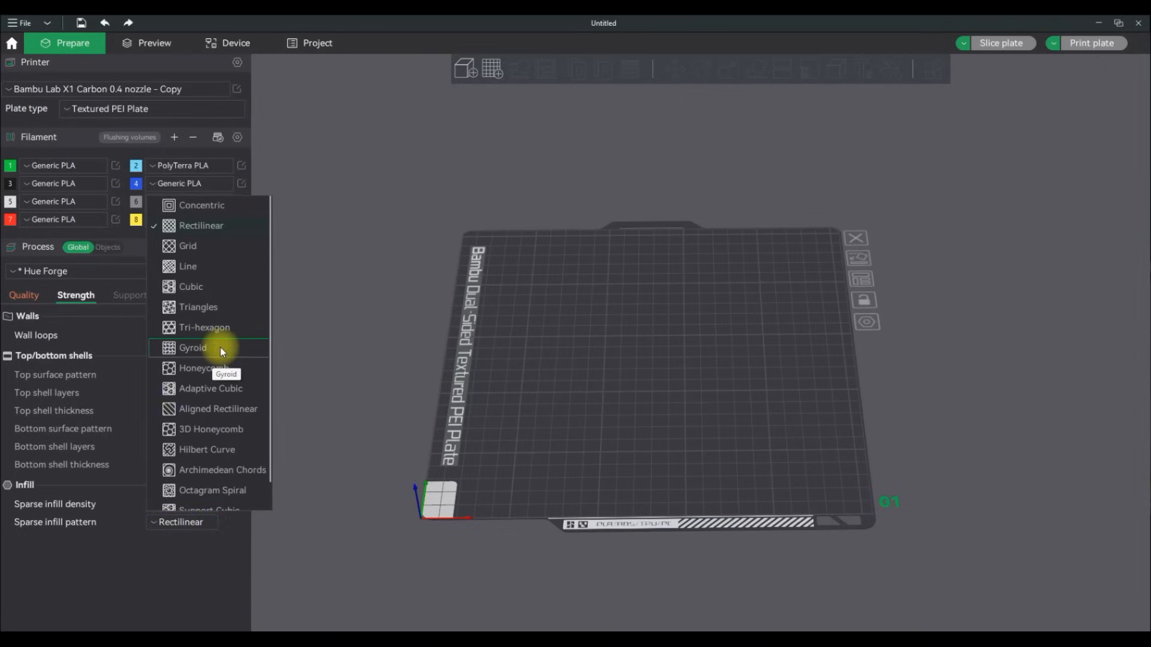
left_click(170, 548)
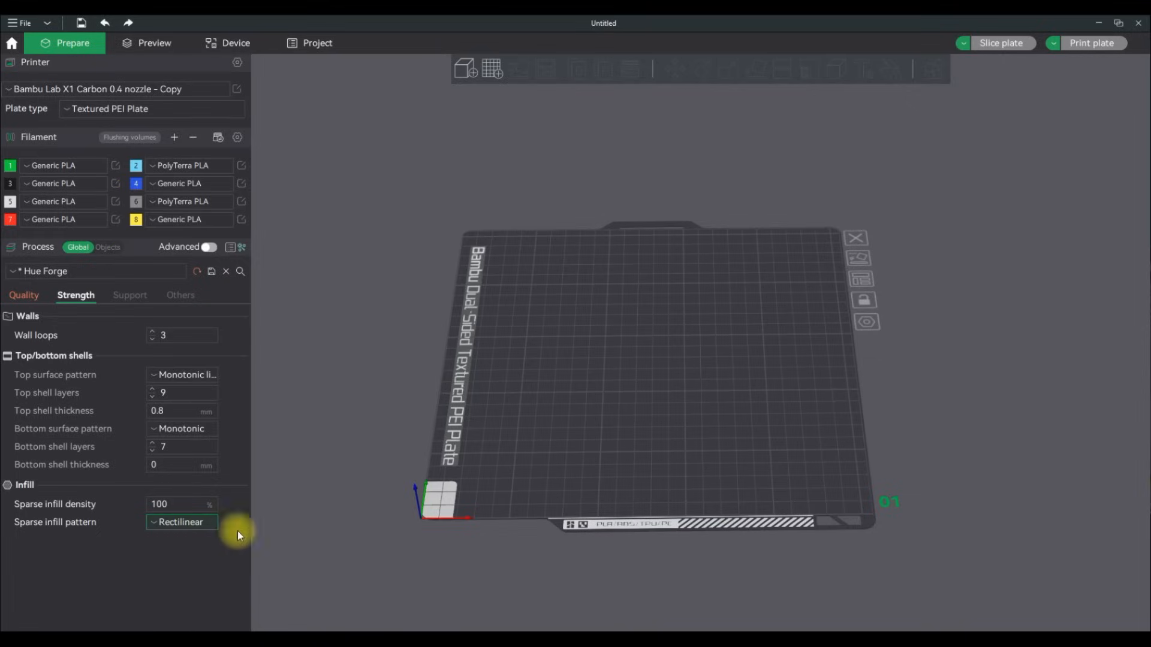
left_click(131, 293)
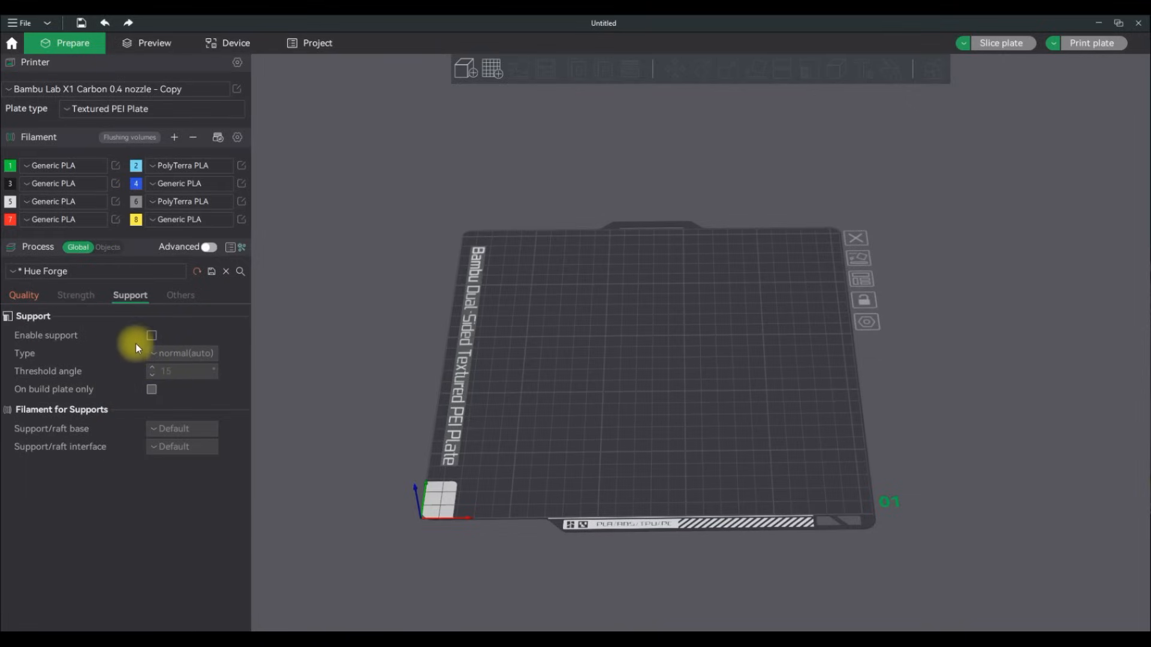
Set the Hue Forge preset's prime tower width to 15 mm and its prime volume to 15 mm³.
left_click(185, 295)
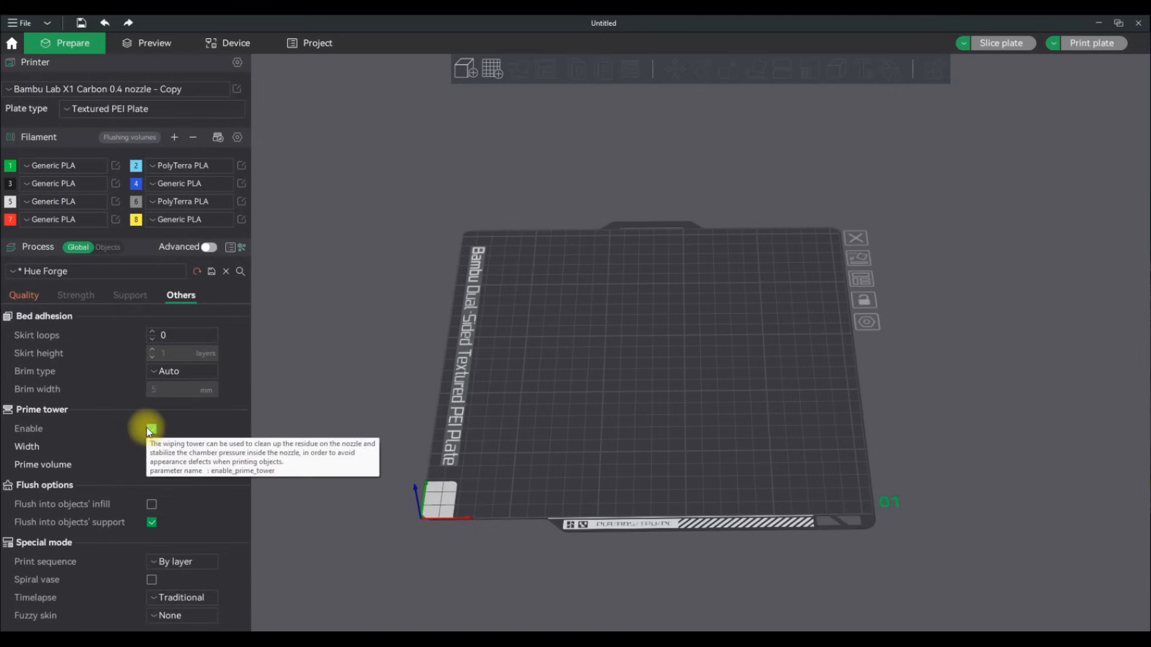
left_click(199, 444)
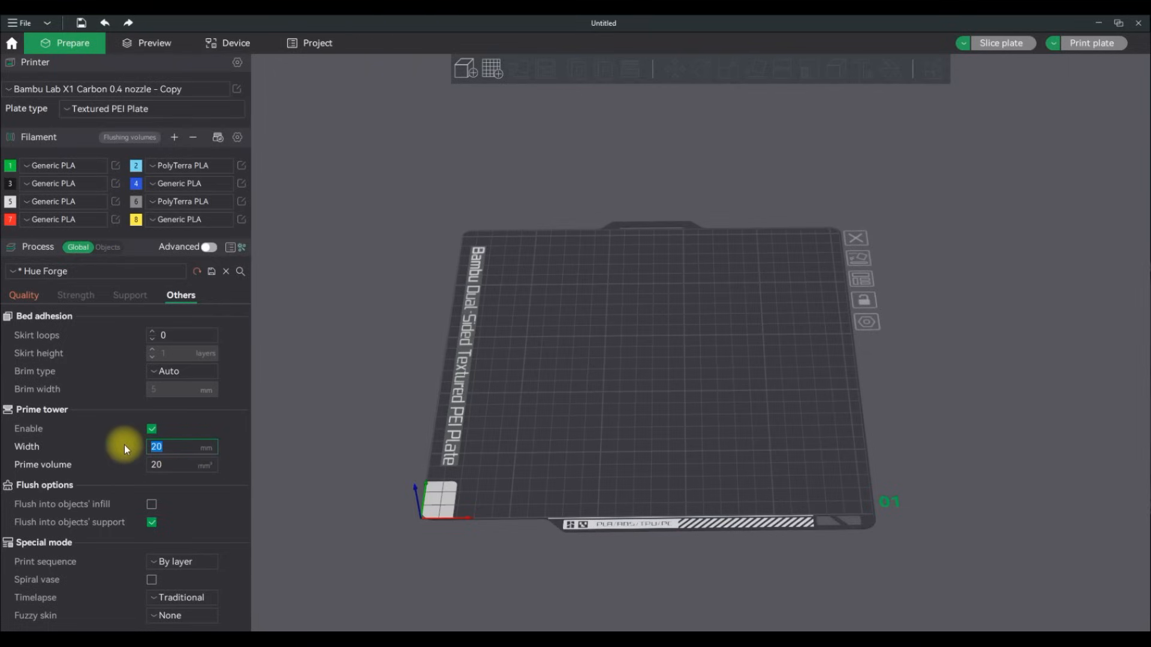
type("15")
key("Tab")
type("15")
left_click(670, 293)
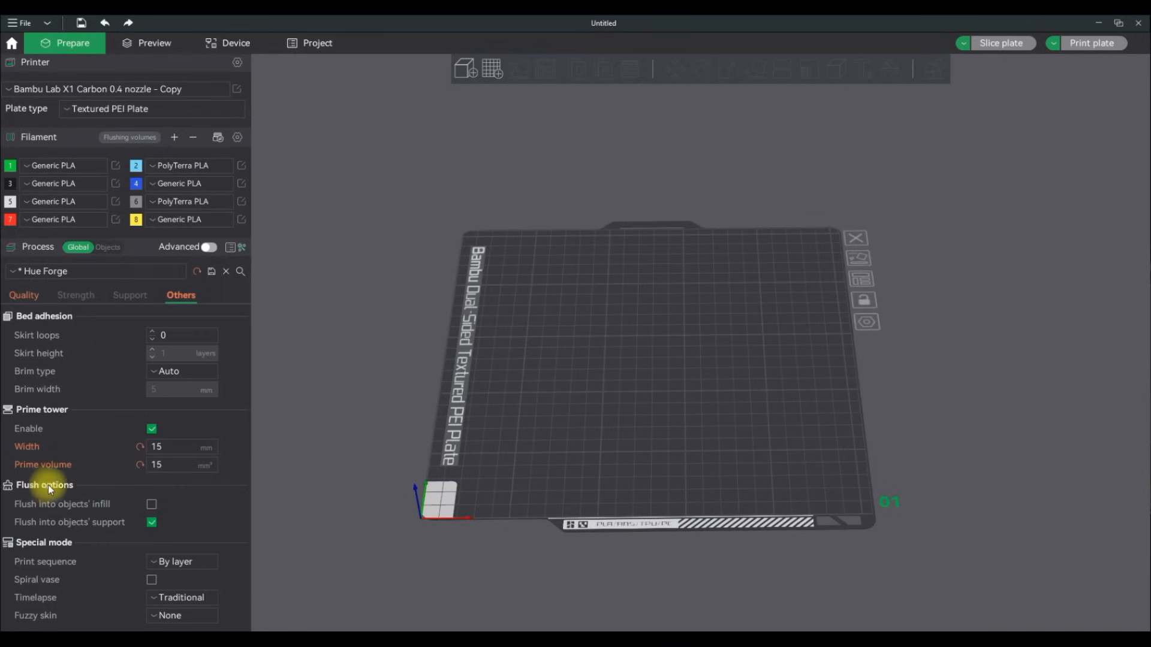
Examine the flush options, timelapse choices and print sequence, and revisit the Support, Strength and Quality settings.
mouse_move(45, 523)
left_click(204, 597)
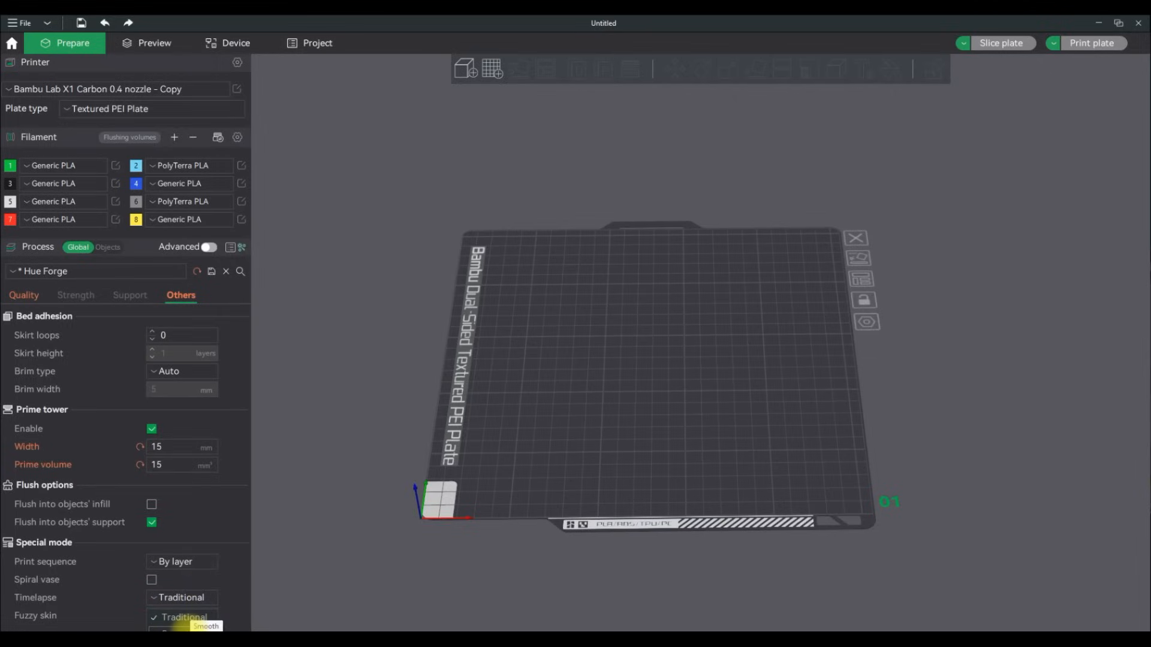
left_click(299, 600)
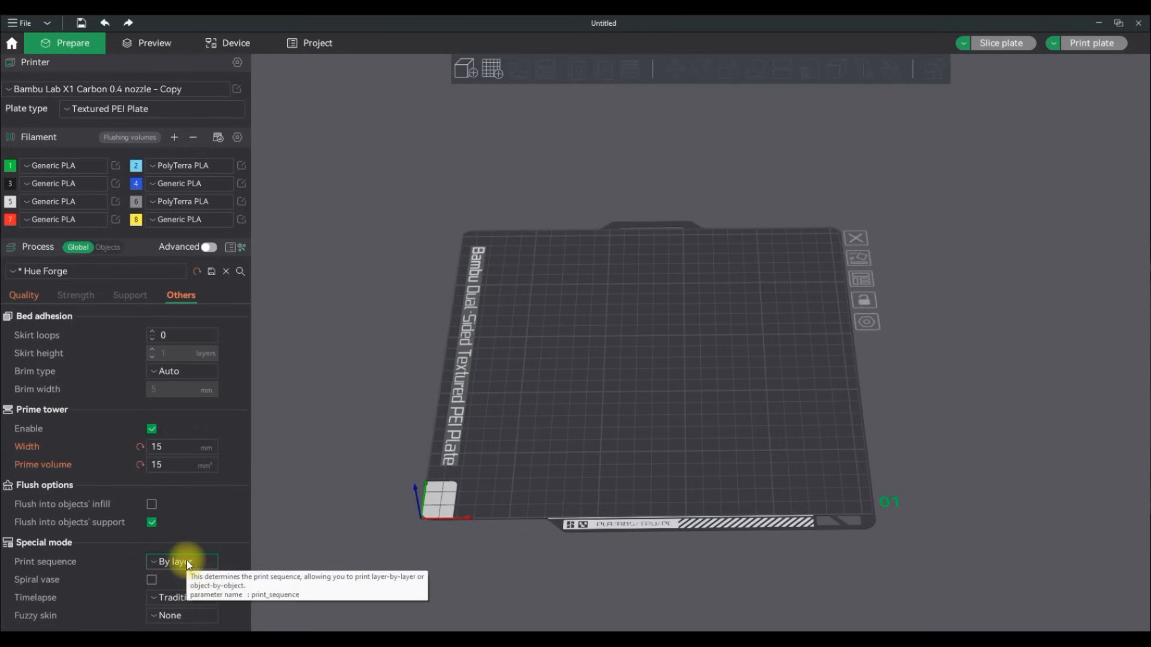
left_click(151, 503)
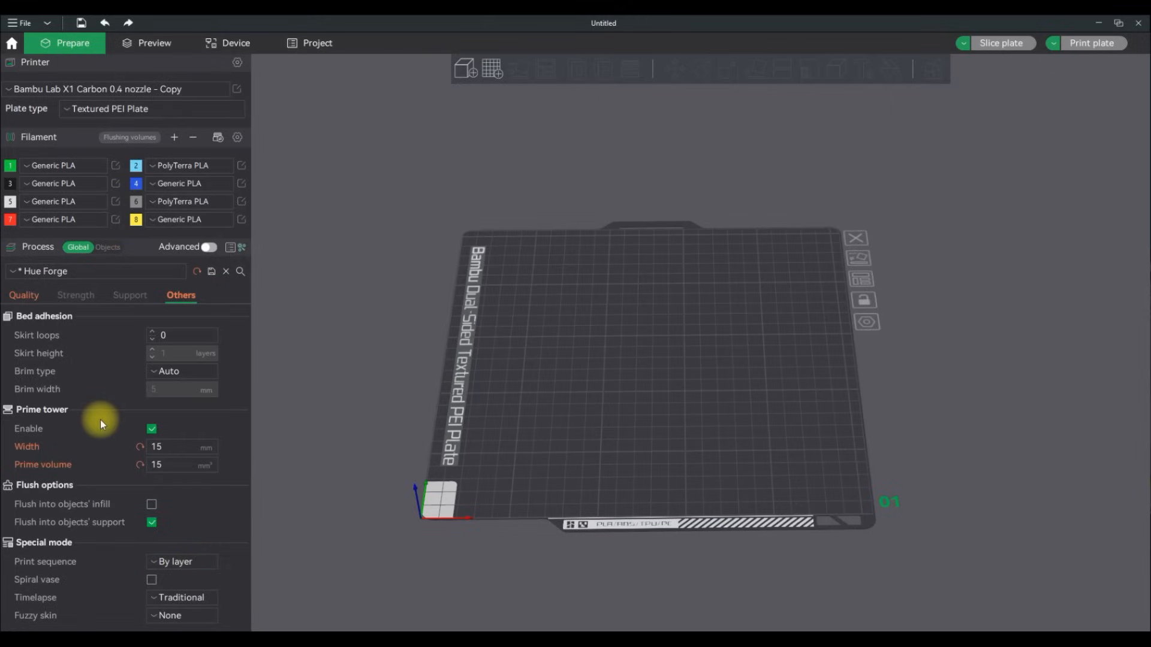
left_click(123, 296)
left_click(76, 295)
left_click(26, 296)
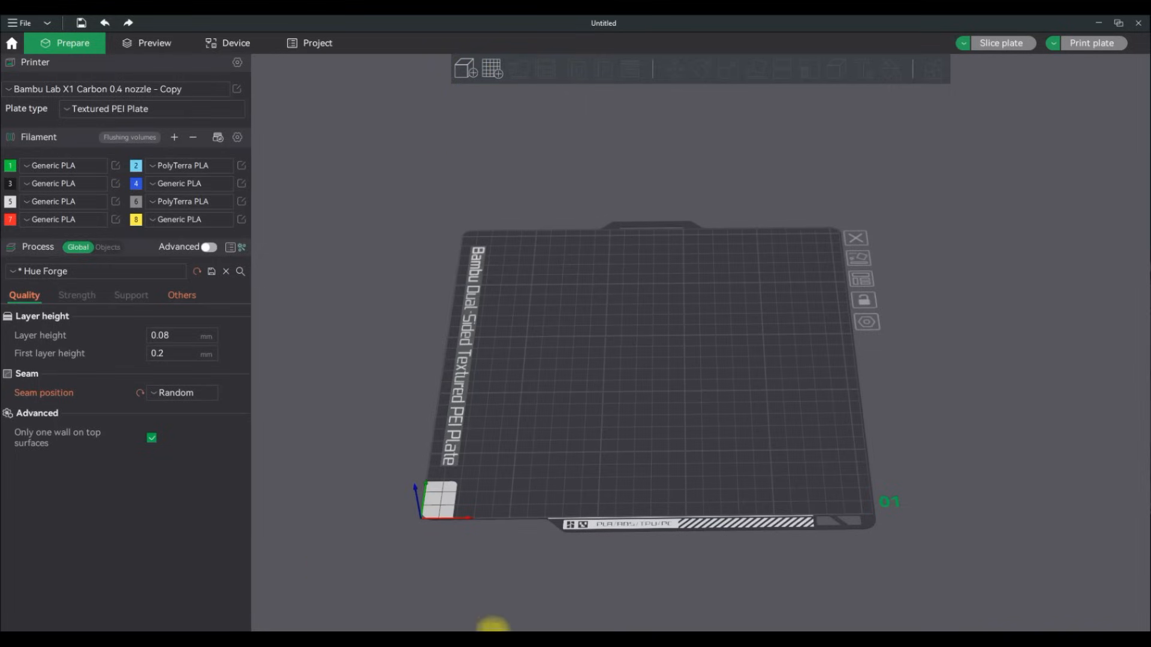
Import Hedge_Front_113x169.3mf from HueForge's Projects/3mf folder, discarding the unsaved preset changes, and dismiss the object information.
key("ctrl+i")
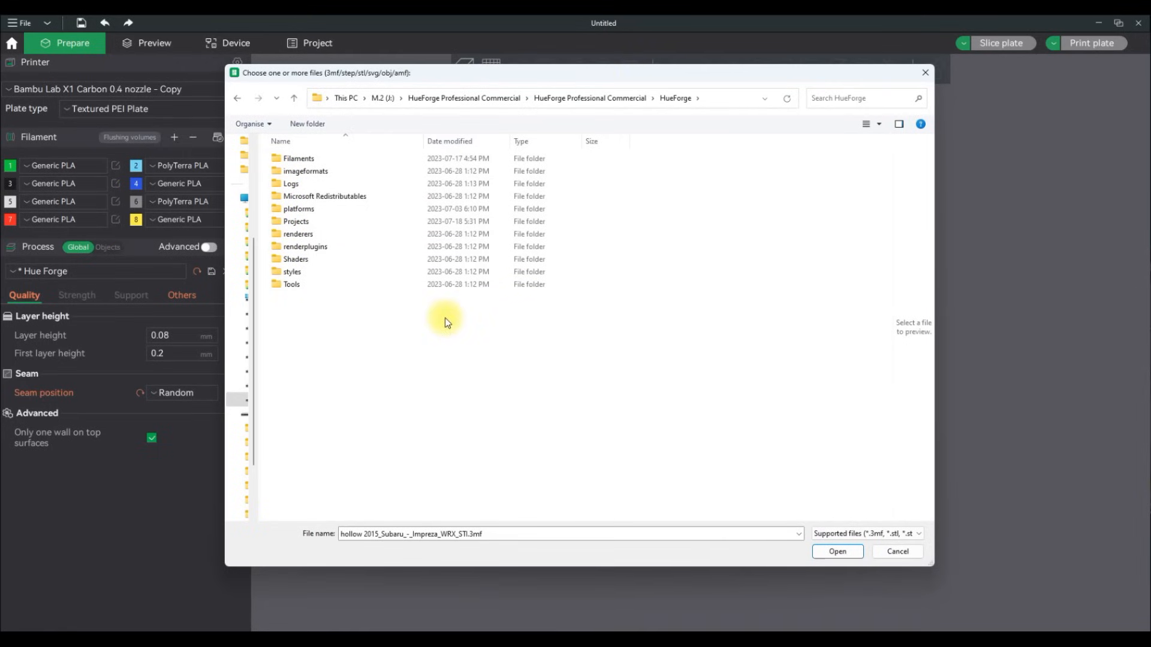
left_click(333, 225)
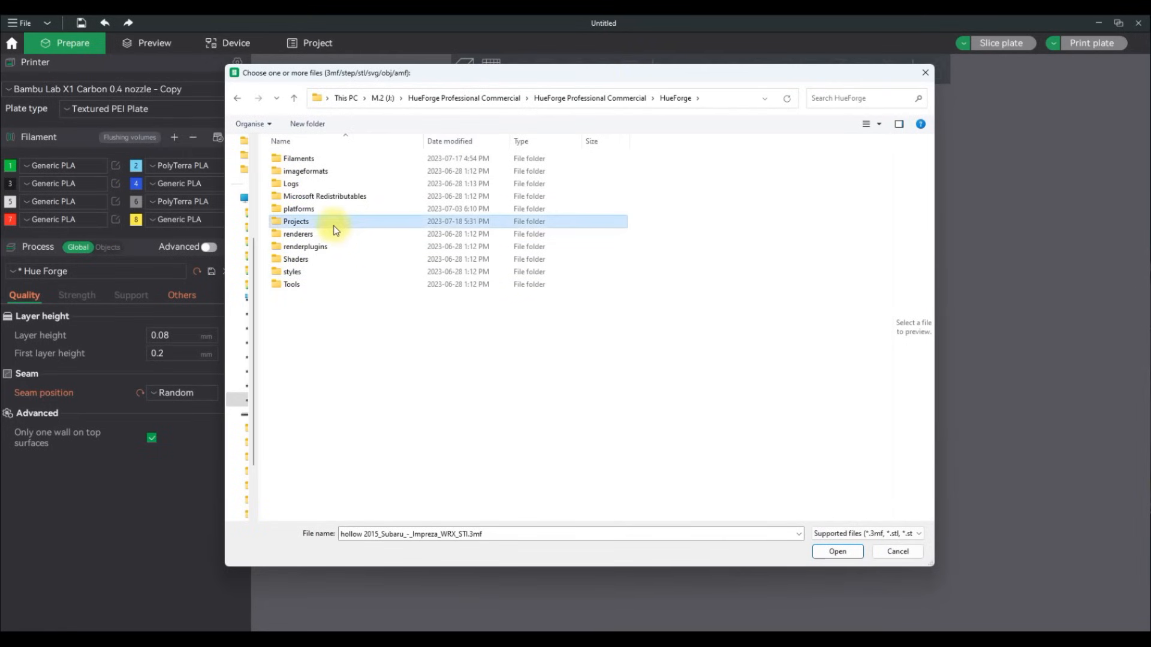
double_click(334, 225)
double_click(315, 178)
left_click_drag(389, 257, 361, 255)
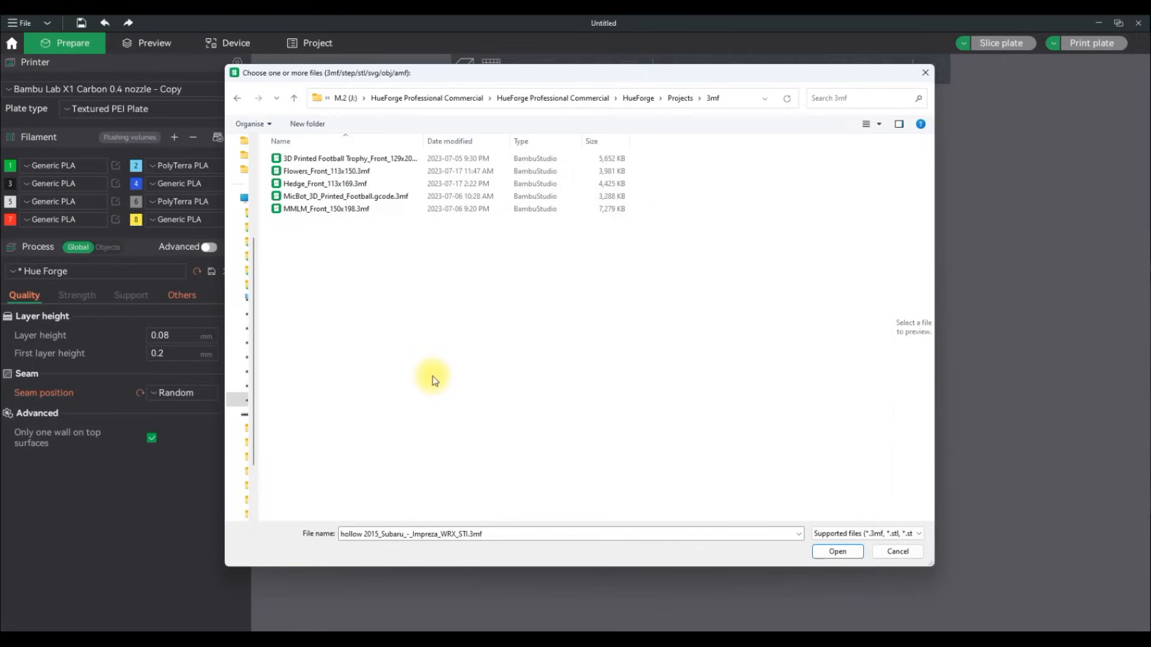
double_click(345, 184)
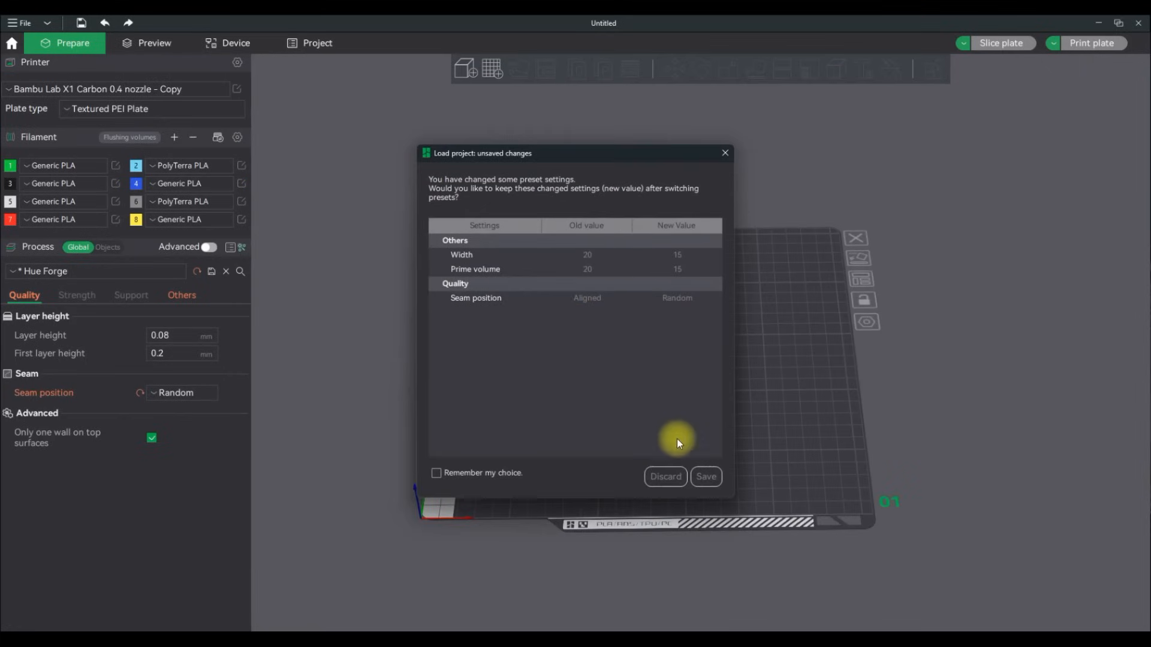
left_click(665, 476)
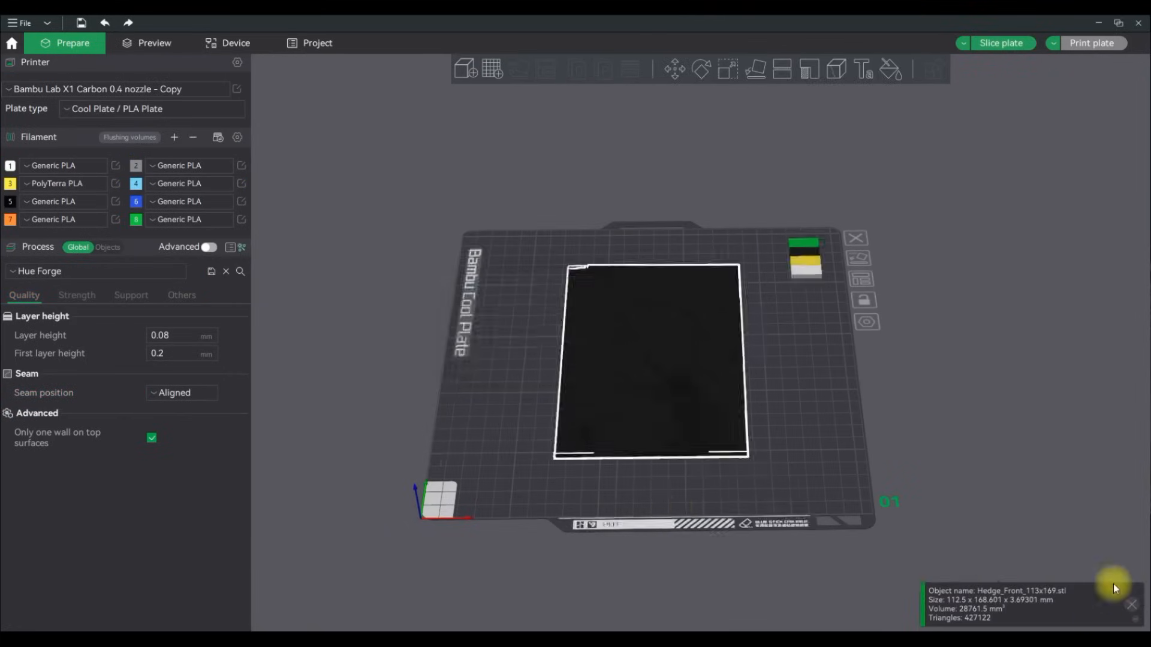
right_click_drag(866, 358, 790, 414)
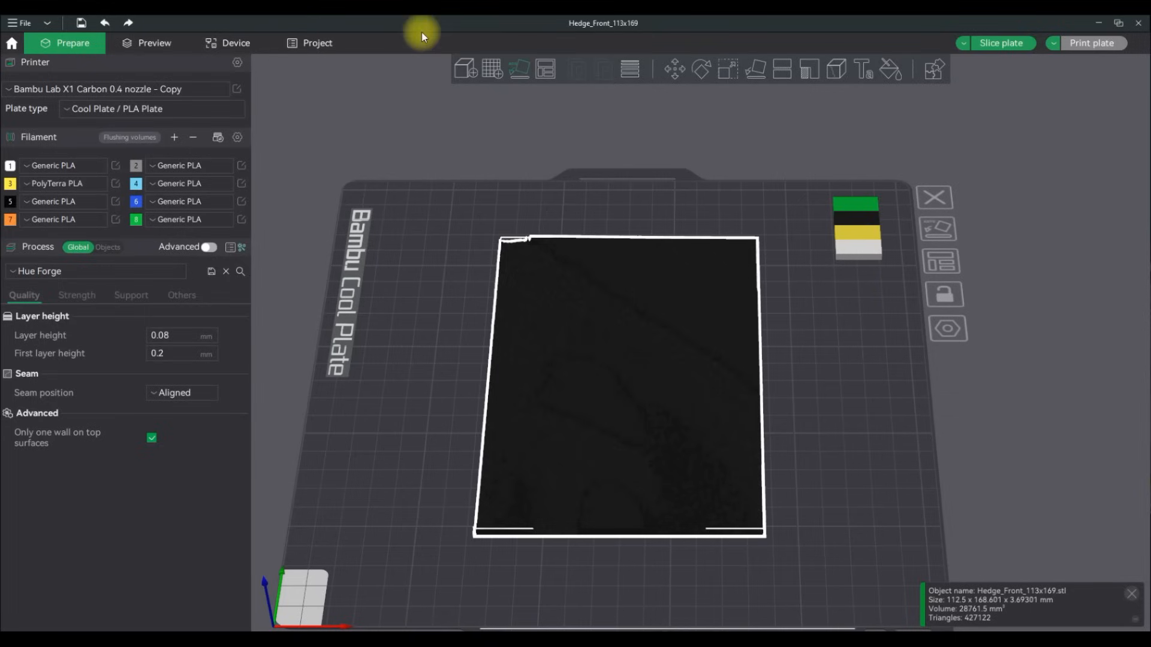
left_click(1132, 593)
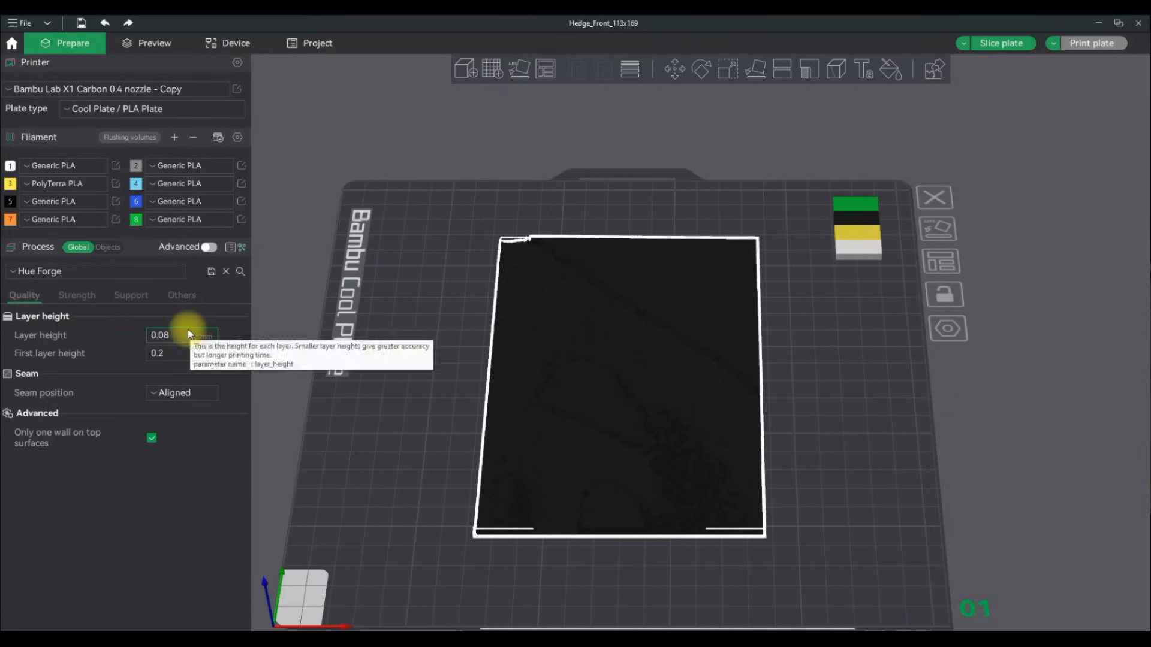
Check the imported project's Strength settings and set its prime tower width to 15 mm and prime volume to 15 mm³.
left_click(81, 294)
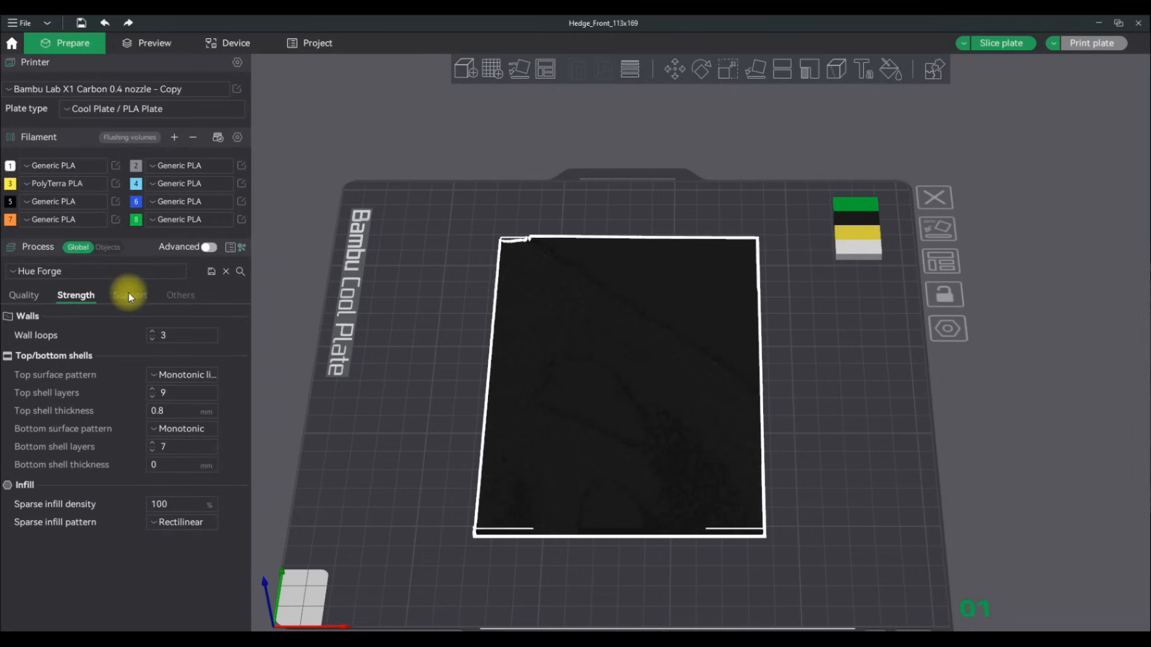
left_click(186, 299)
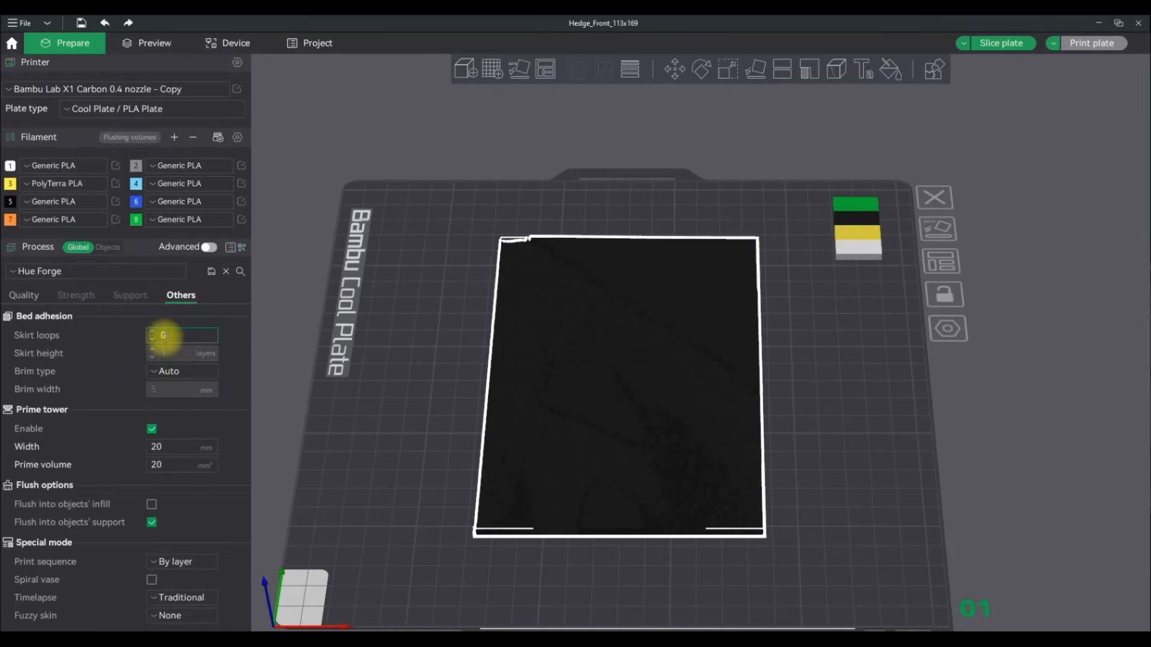
left_click_drag(172, 447, 141, 443)
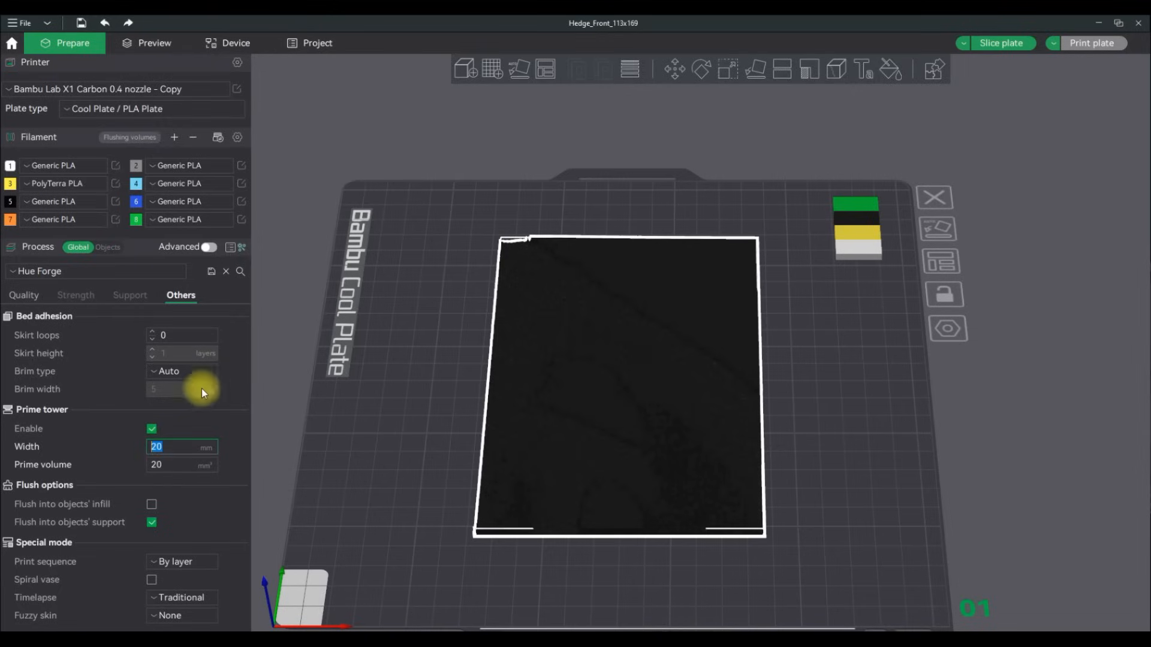
type("15")
key("Tab")
type("15")
left_click(830, 363)
Move the prime tower slightly closer to the plate's rear right corner, slice the plate and view the sliced model.
left_click_drag(863, 228, 872, 198)
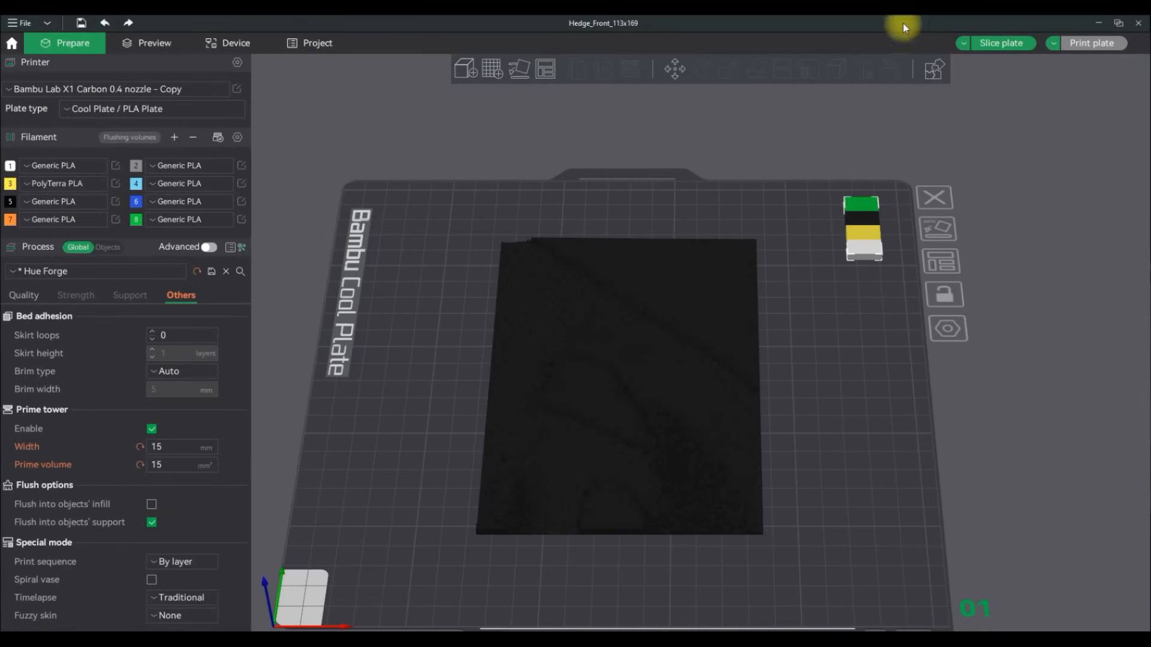
left_click(999, 43)
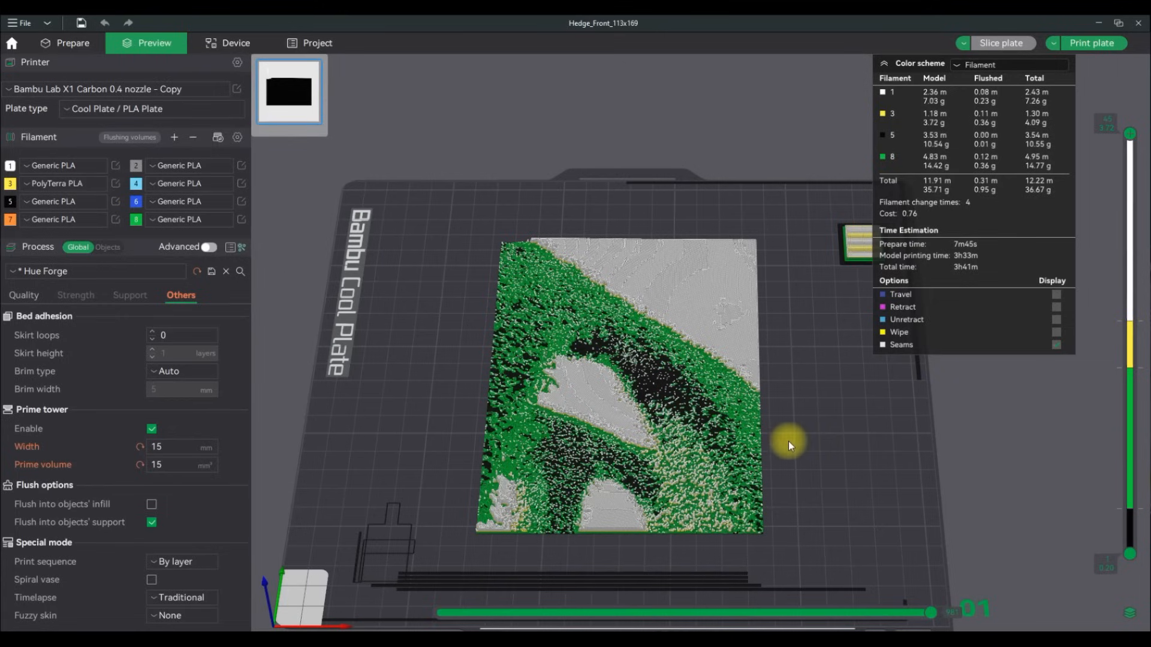
right_click_drag(880, 394, 852, 388)
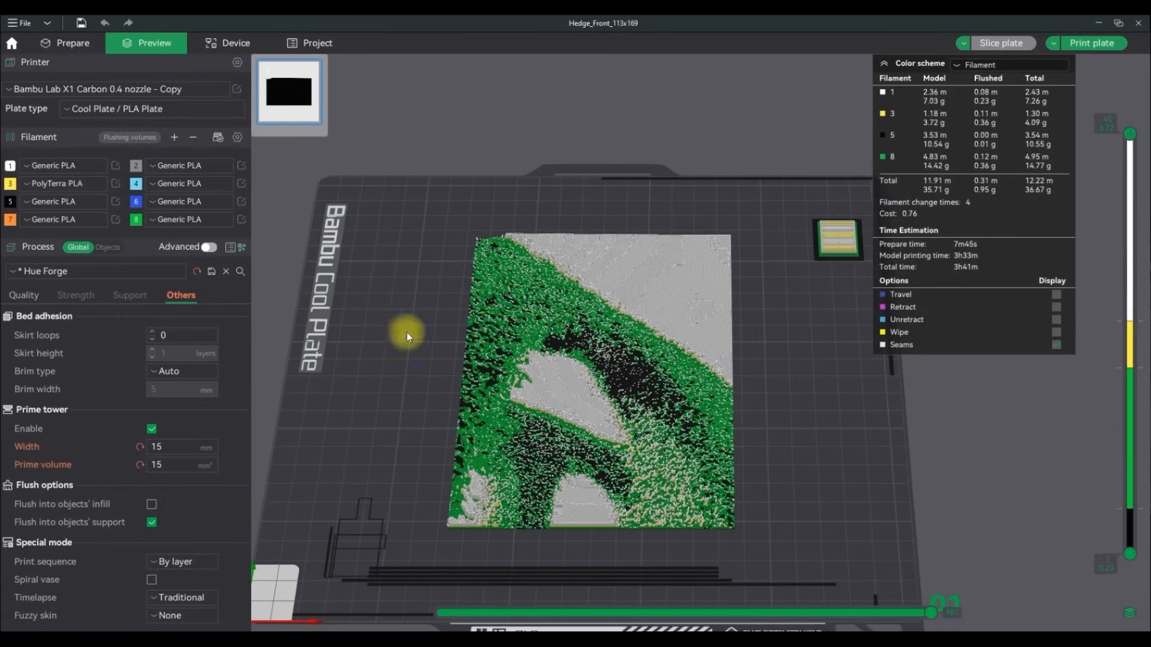
Arrange the plate with auto rotation at 5.00 spacing, turning the hedge model sideways, and slice the plate again.
left_click(59, 43)
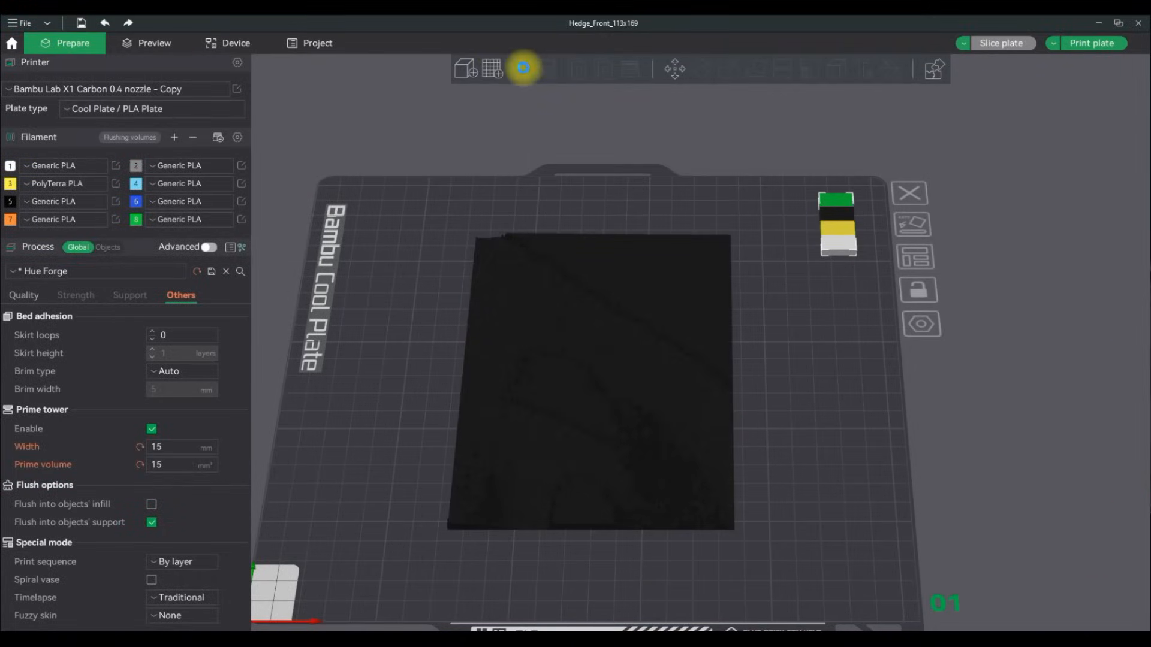
right_click(545, 71)
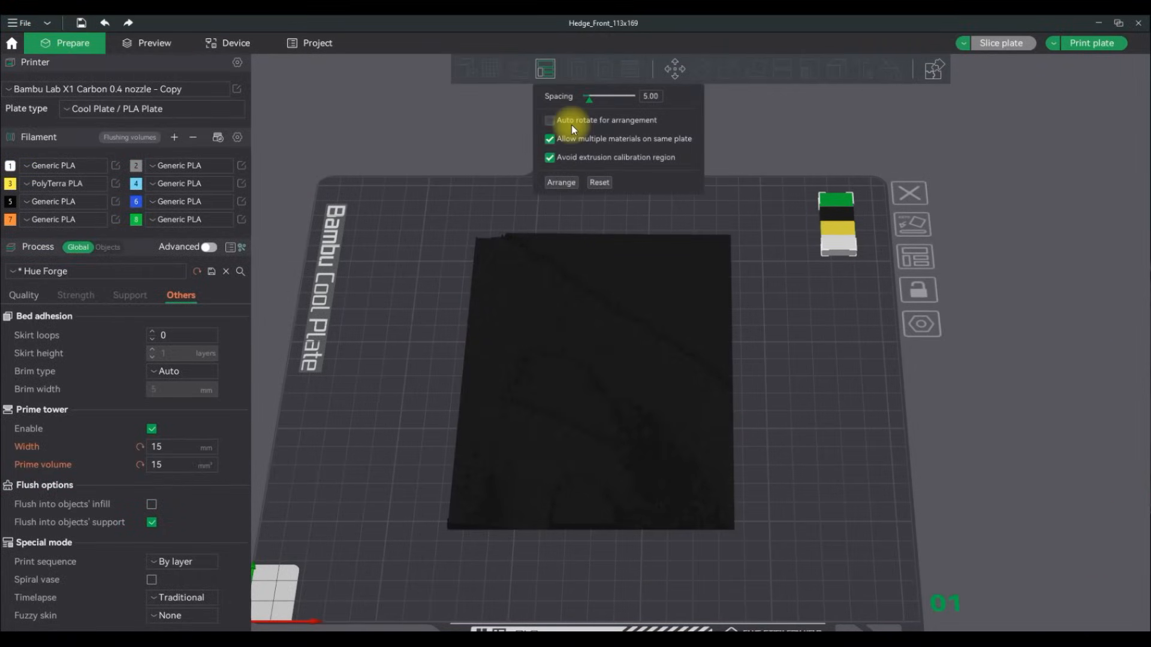
left_click(565, 179)
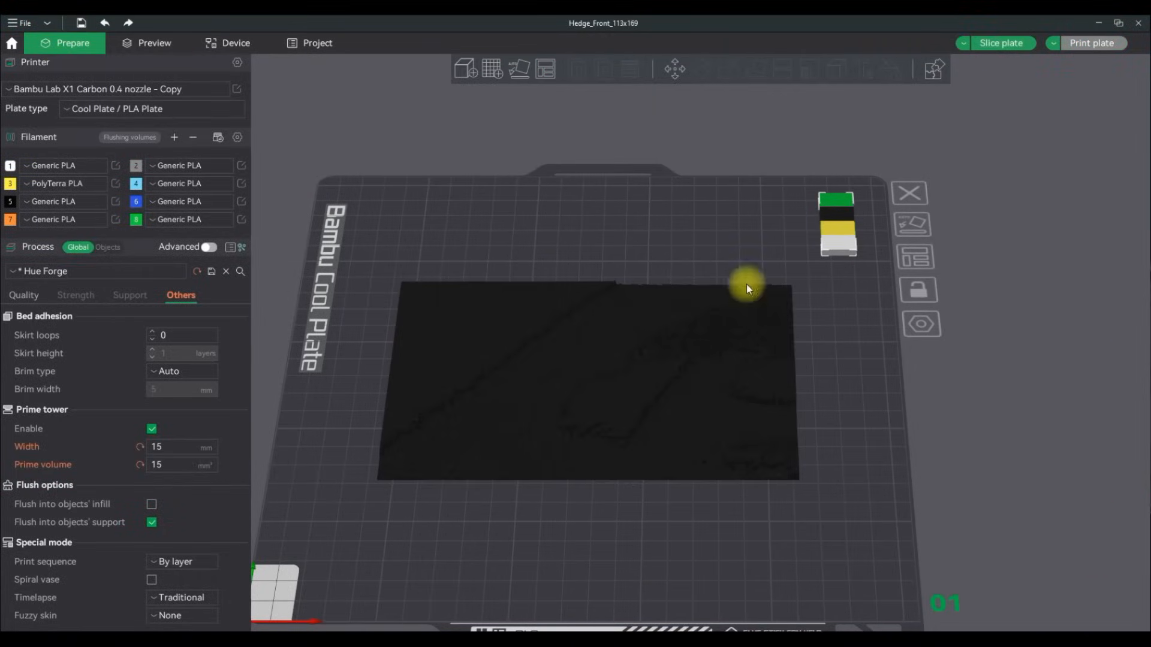
left_click(997, 46)
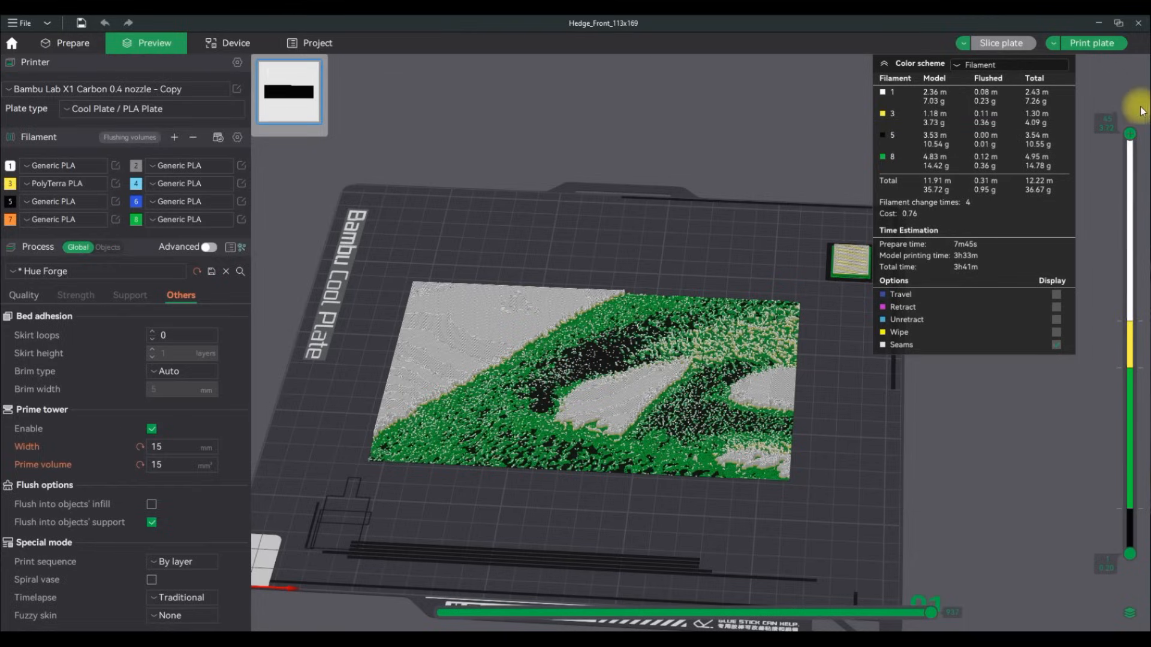
Check the lower layers in the sliced preview and the Change Filament choices for the hedge model on the plate, without changing its filament.
left_click_drag(1131, 133, 1125, 172)
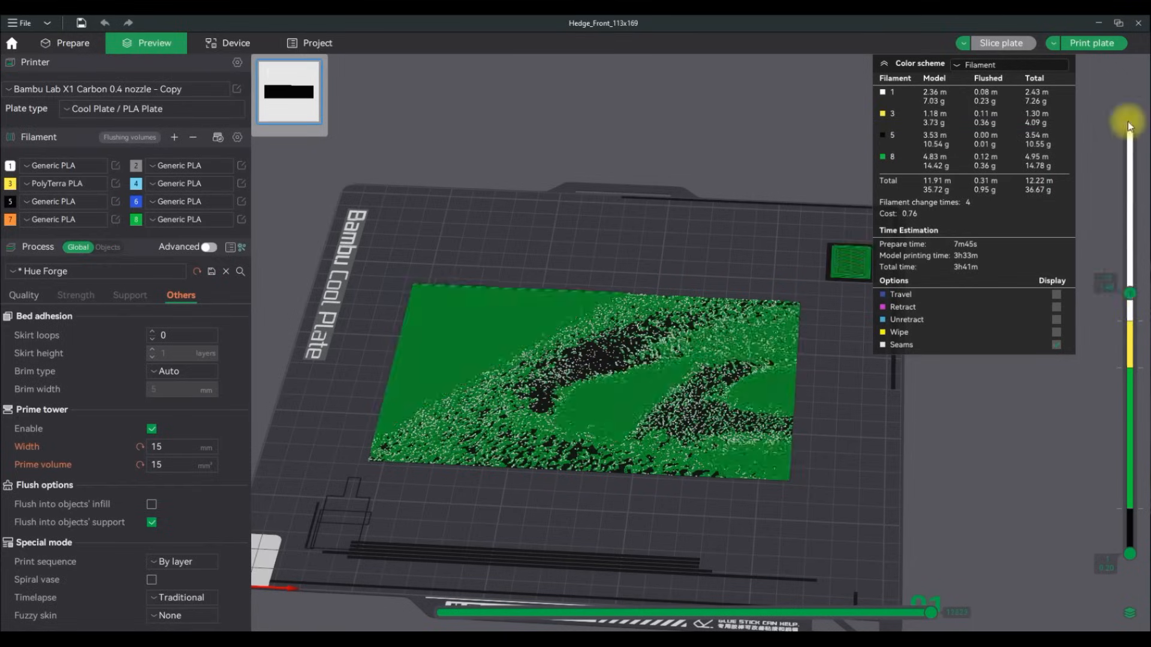
left_click(63, 37)
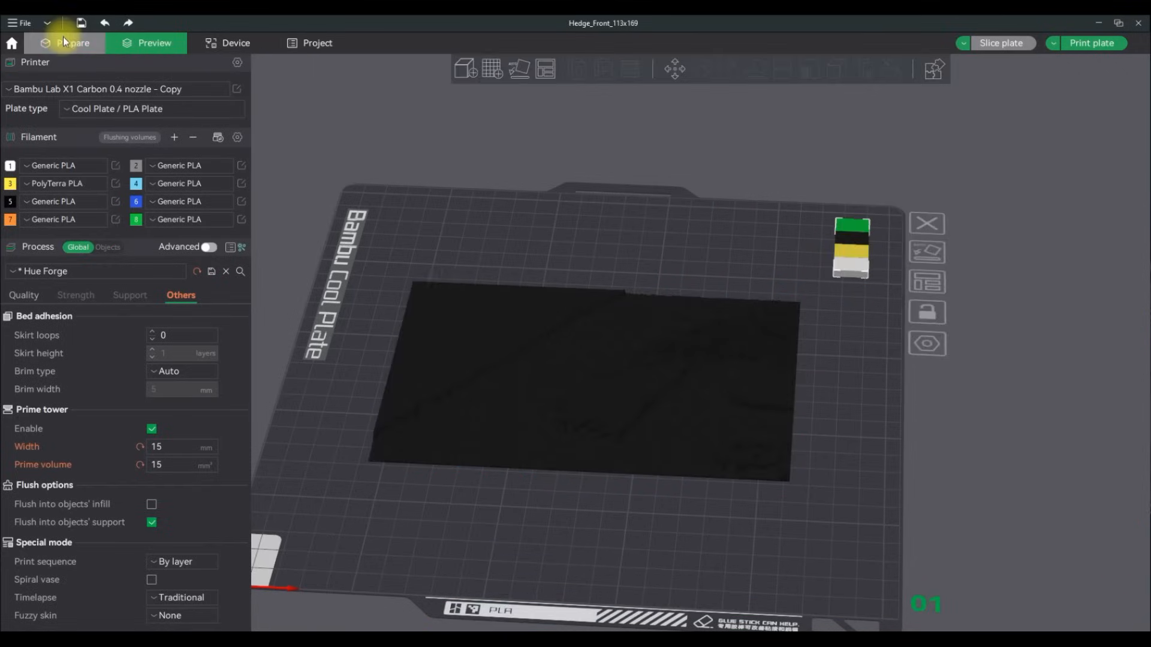
right_click(588, 375)
left_click(577, 490)
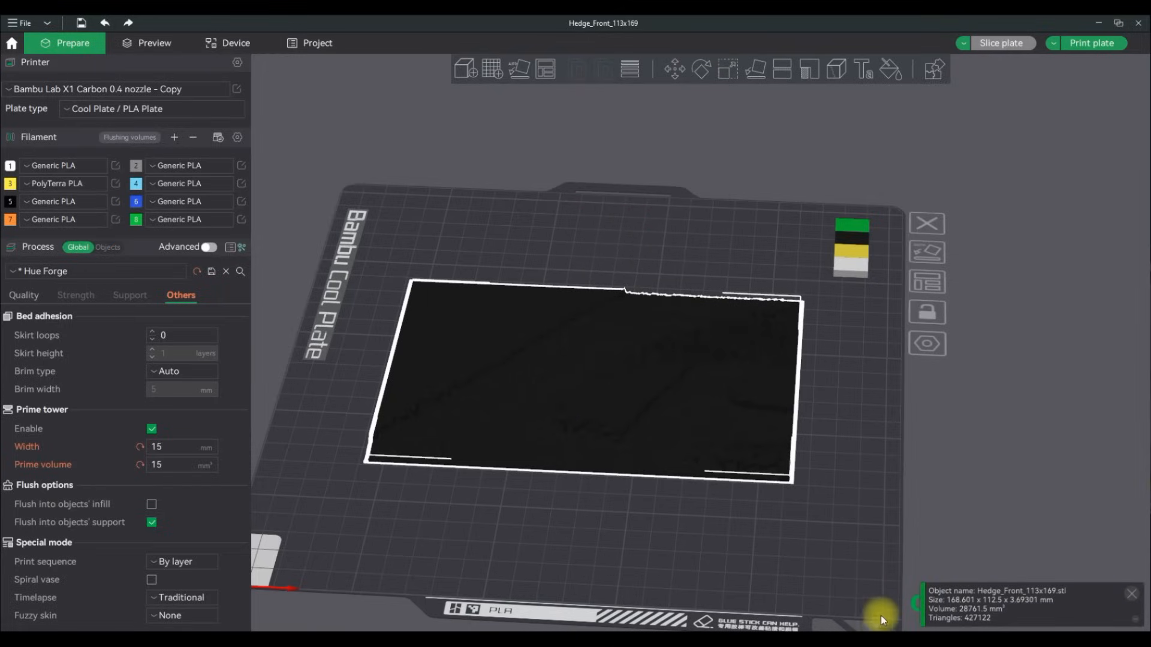
left_click(691, 562)
right_click(617, 433)
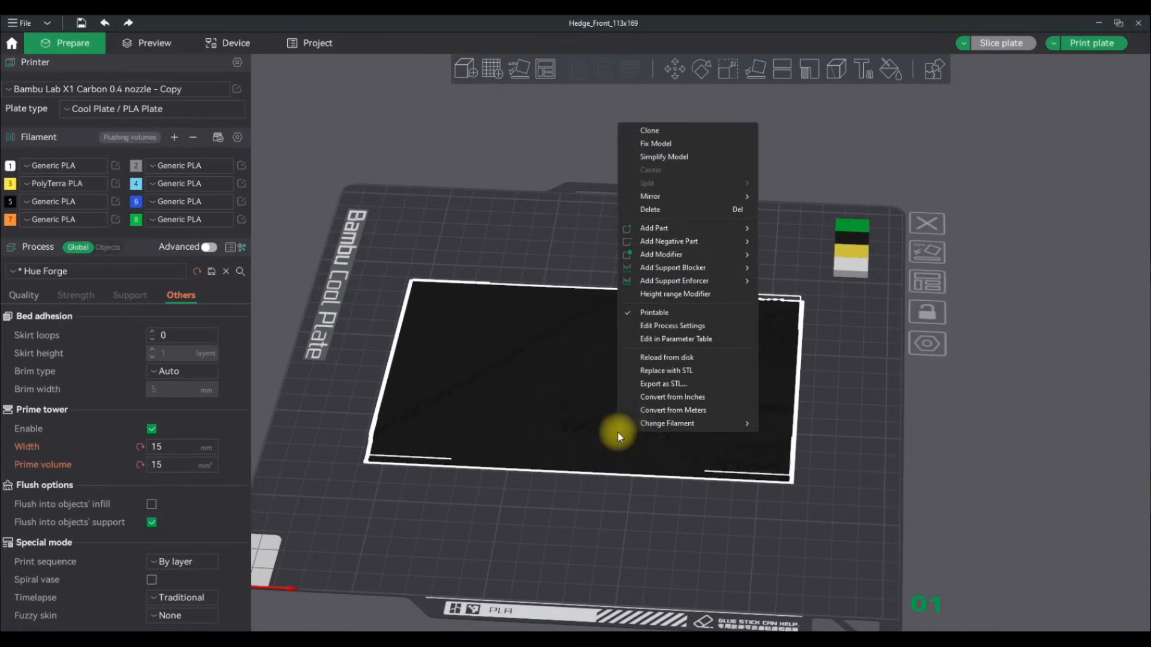
left_click(649, 443)
right_click(630, 401)
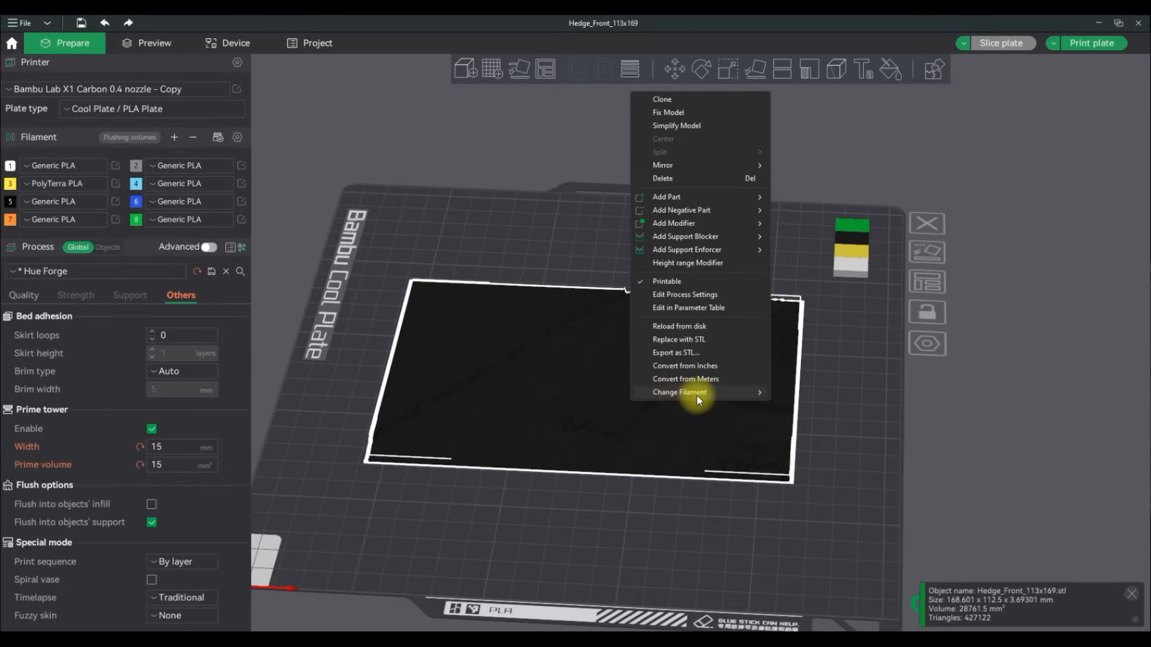
mouse_move(697, 395)
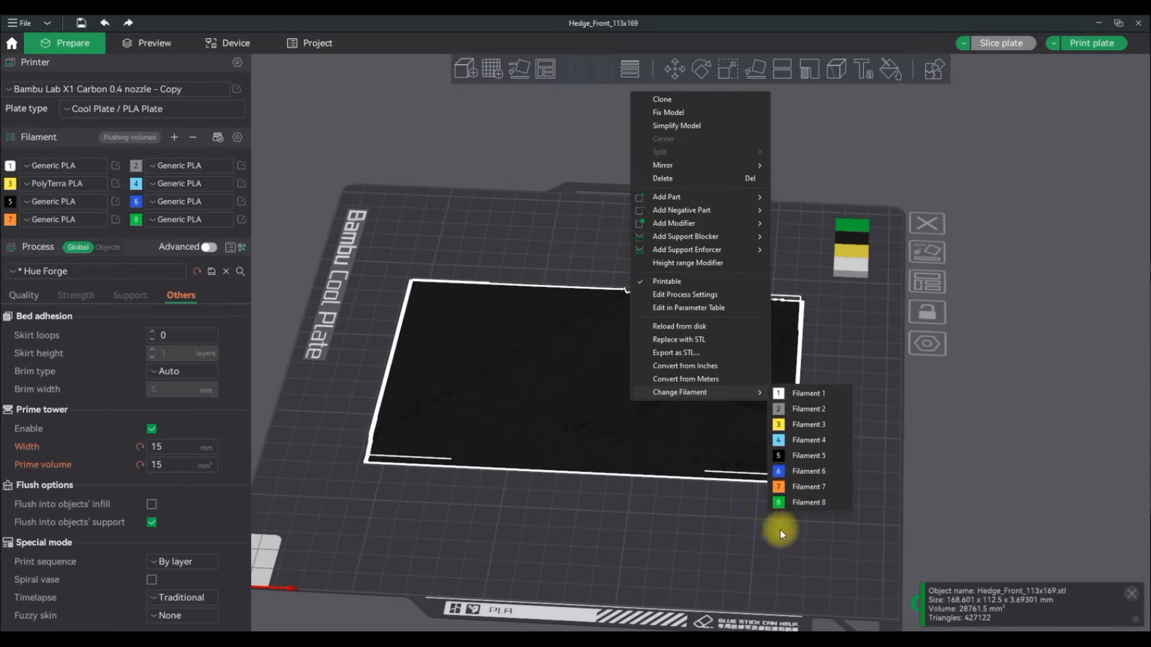
left_click(713, 519)
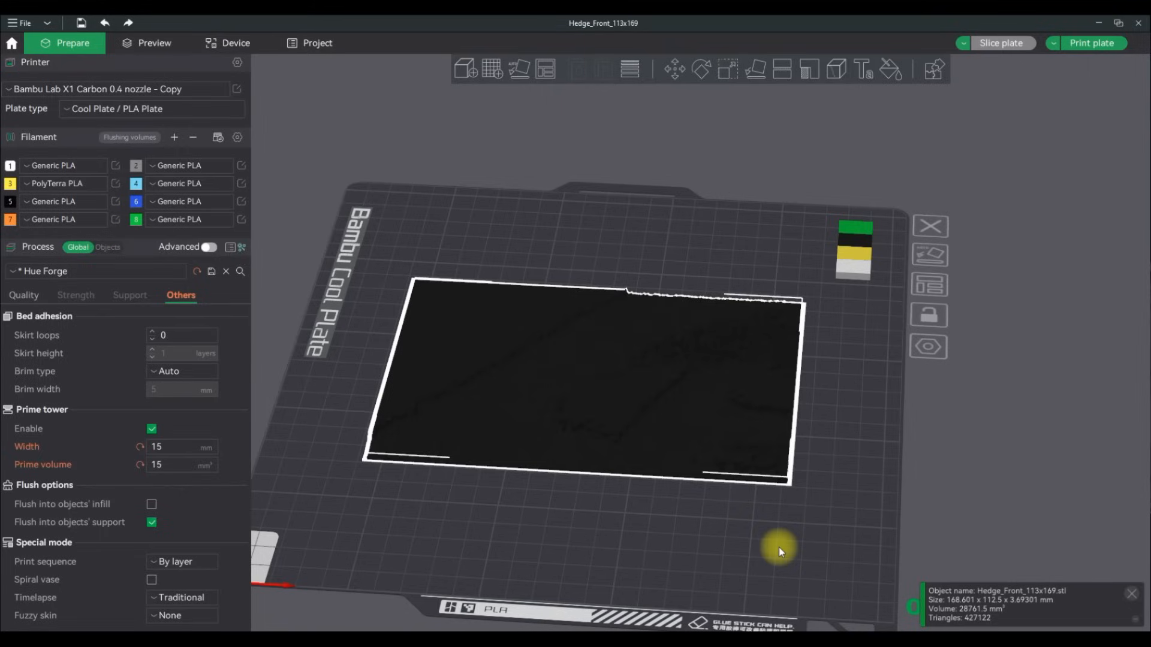
Lower the preview to the black-to-green filament change and check which replacement filaments it offers, leaving it as it is.
left_click(138, 36)
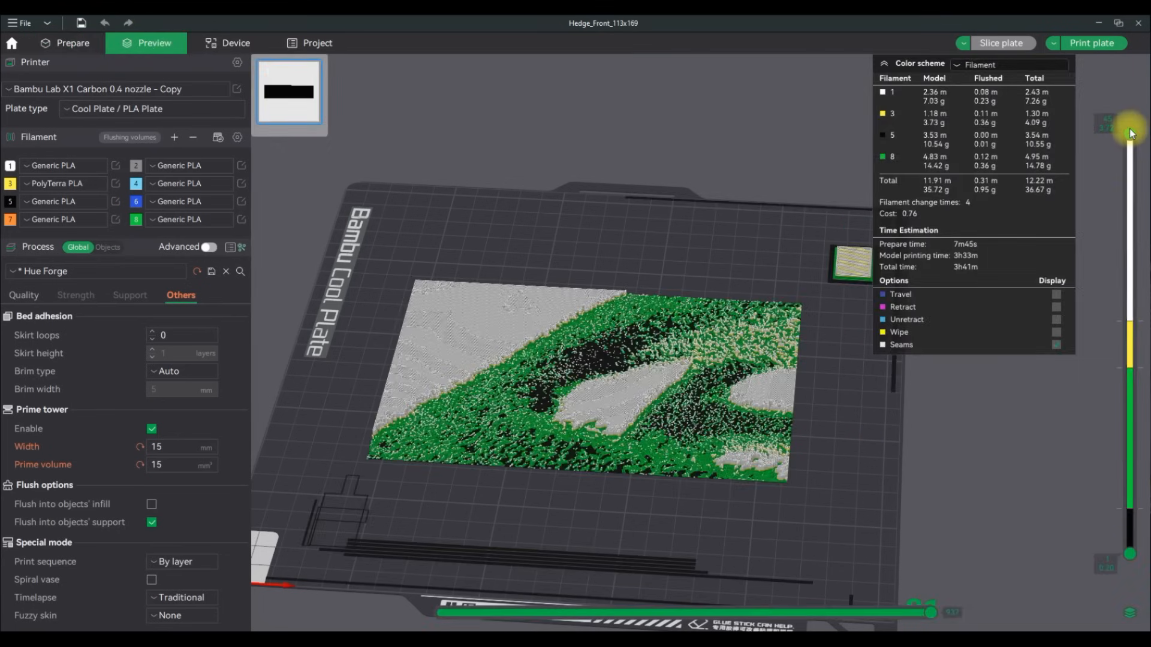
left_click_drag(1130, 141, 1123, 514)
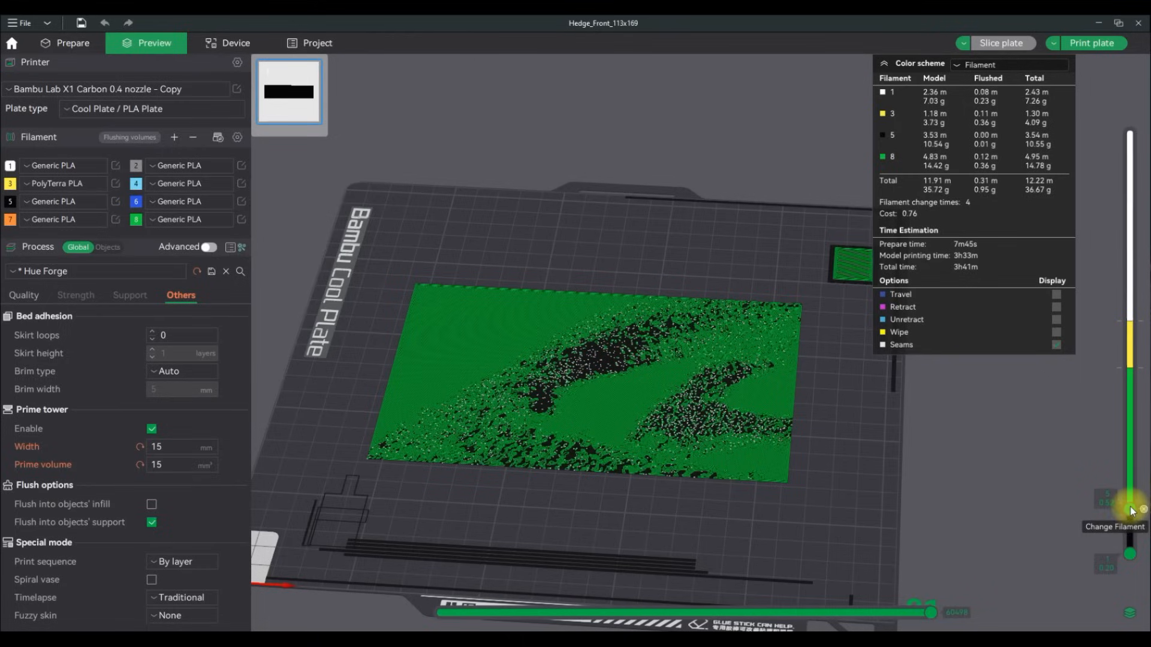
right_click(1130, 510)
mouse_move(1066, 518)
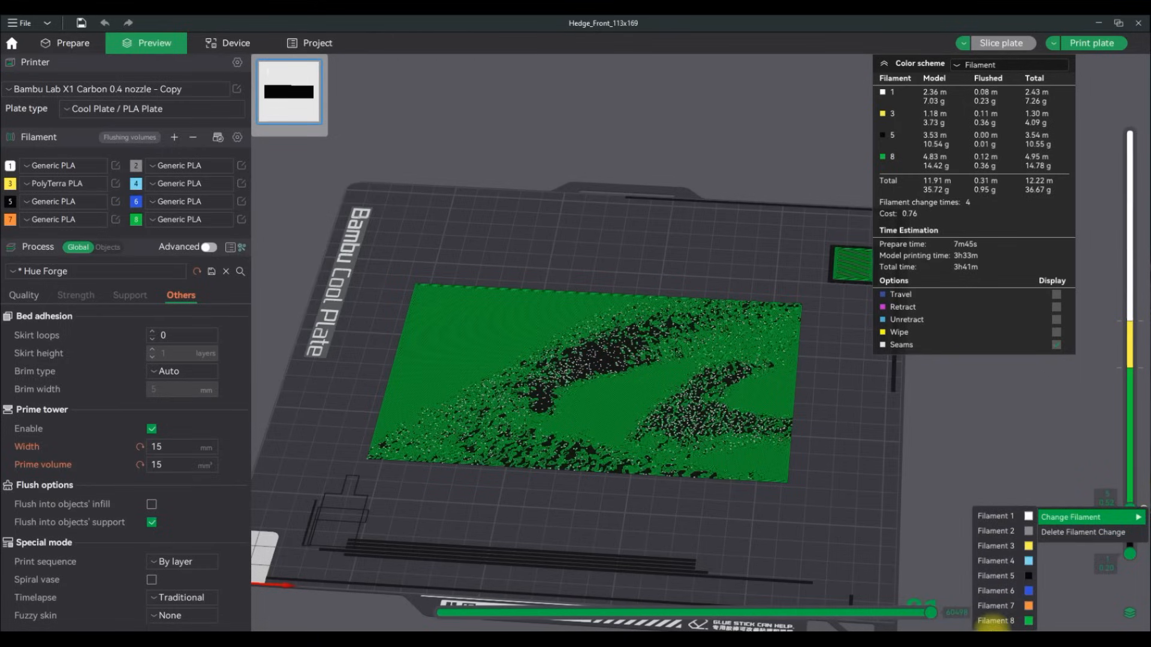
left_click(991, 459)
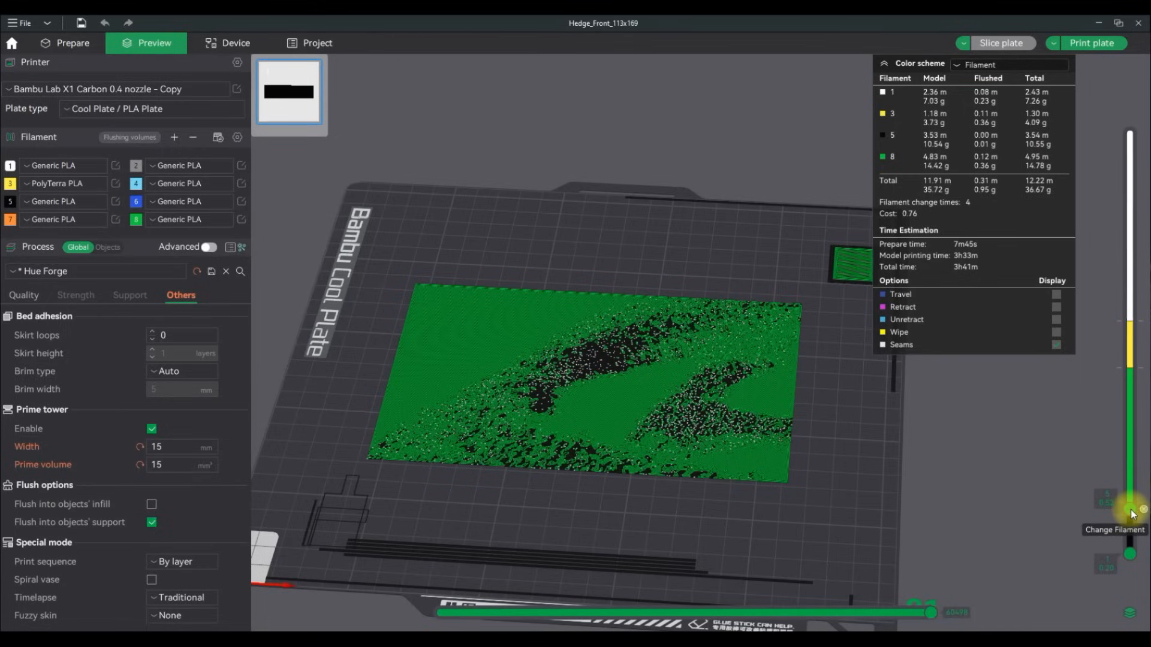
Raise the preview to the green-to-yellow filament change, check its change and delete options, and return to the full layer view.
left_click_drag(1132, 512, 1131, 373)
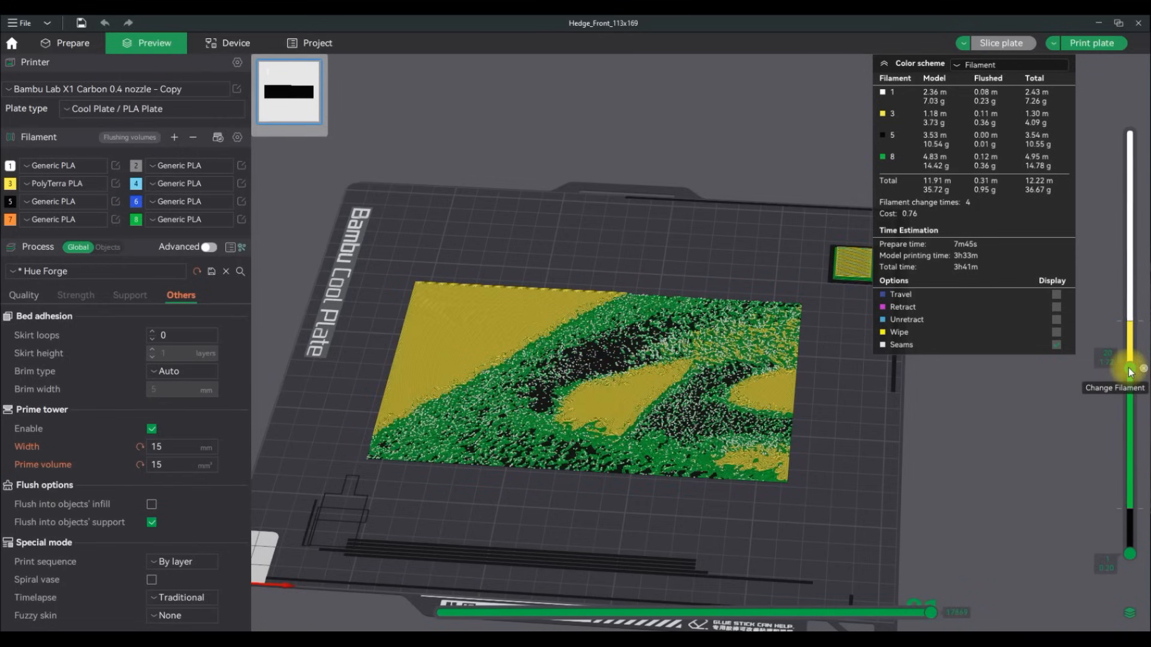
right_click(1131, 372)
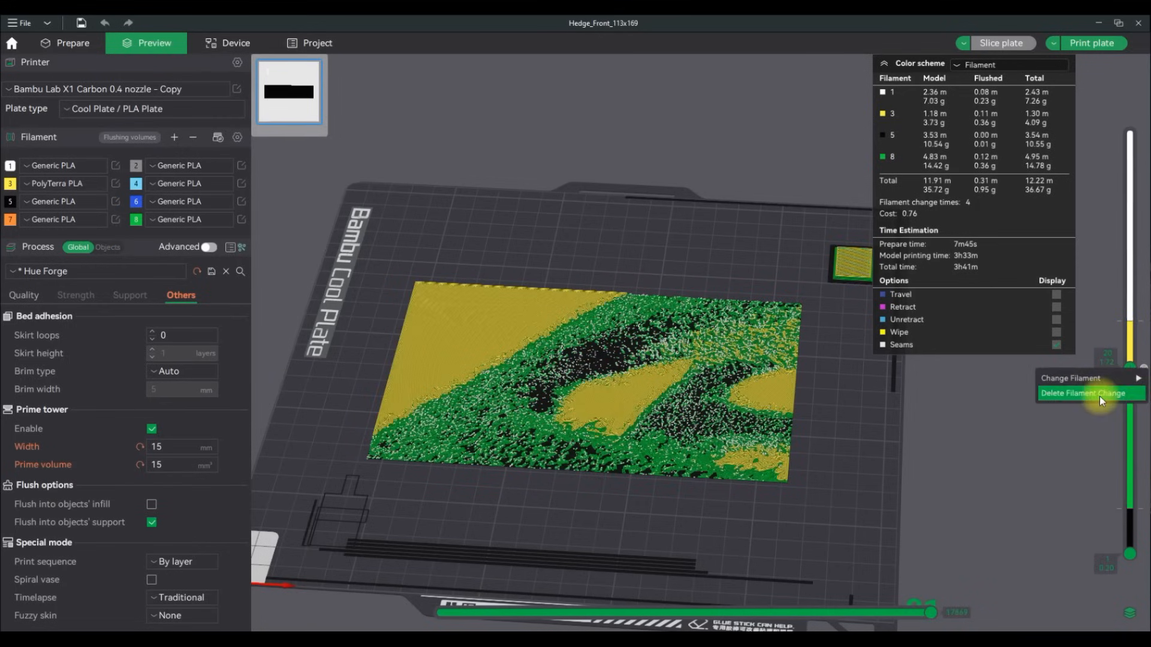
mouse_move(1073, 379)
left_click(1007, 412)
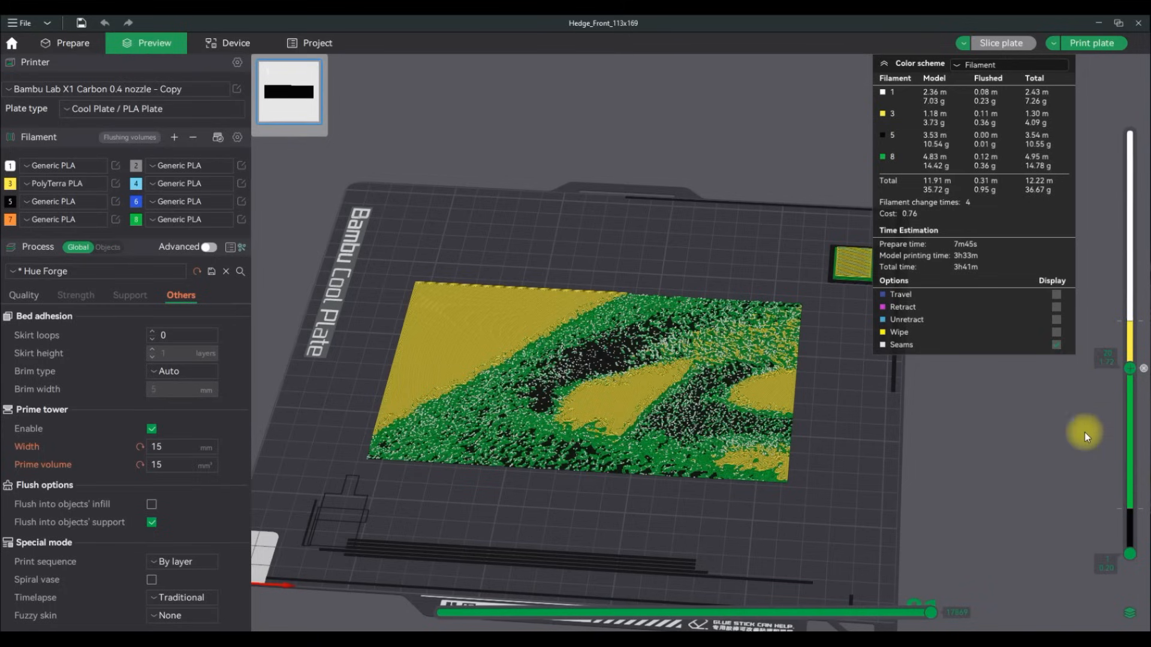
left_click_drag(1130, 369, 1129, 133)
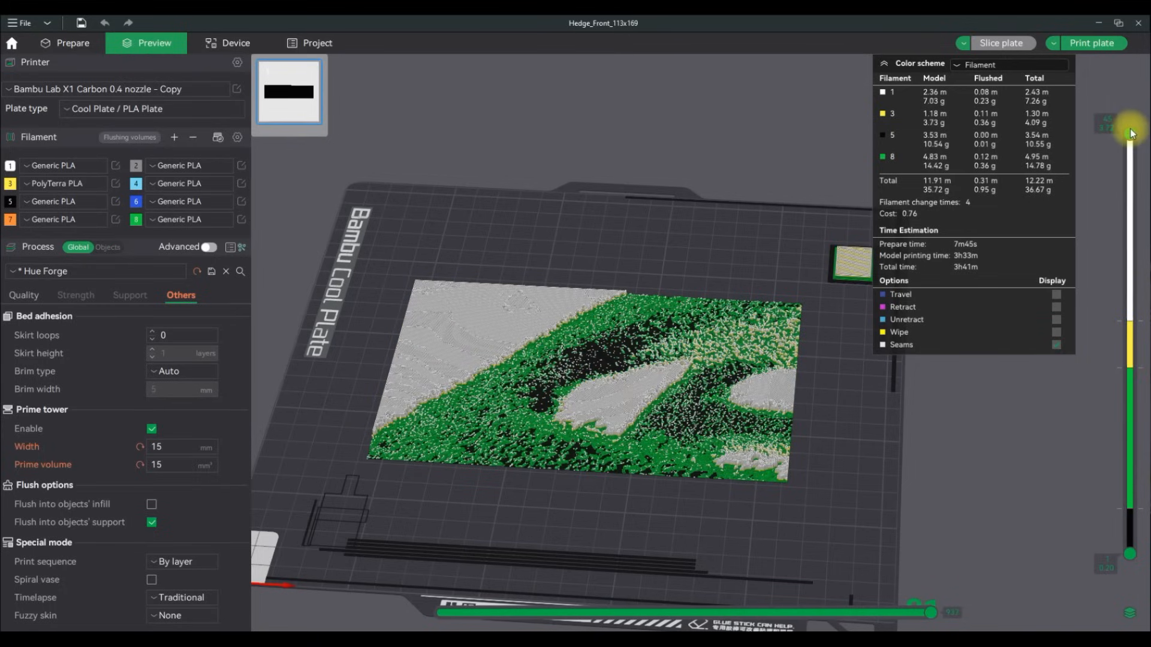
left_click_drag(1129, 135, 1108, 183)
left_click_drag(1132, 57, 1130, 35)
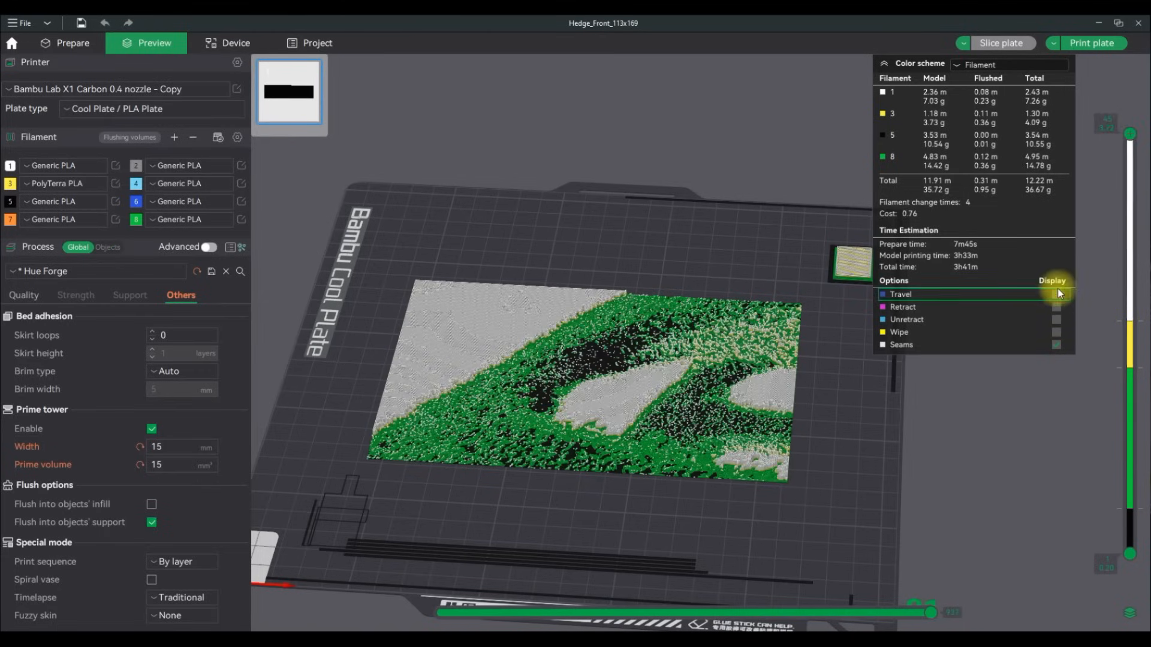
Show the travel, retract and unretract moves on the sliced model and hide them again.
left_click(1058, 295)
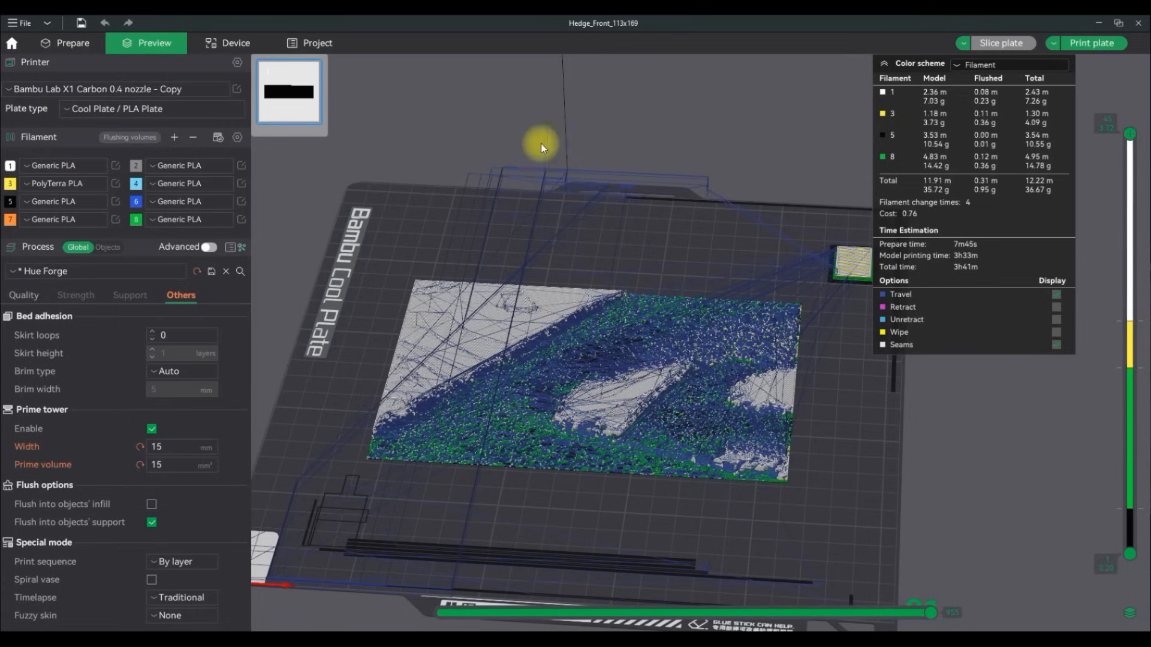
left_click(1057, 308)
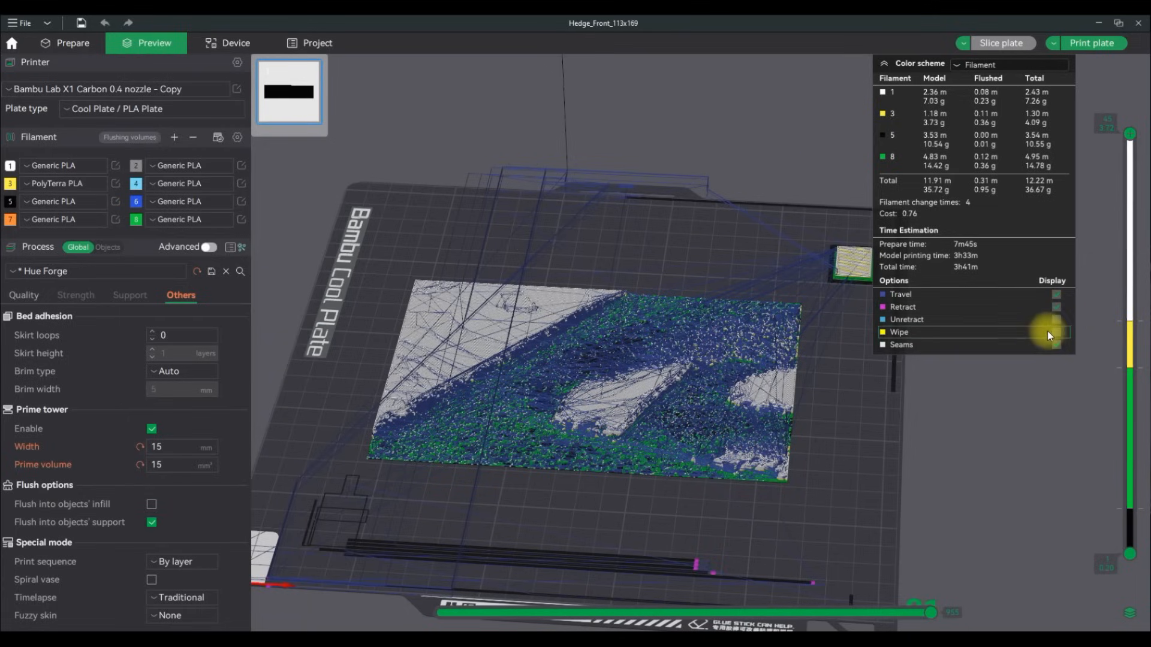
left_click(1057, 320)
left_click(1055, 307)
left_click(1055, 294)
left_click(1054, 321)
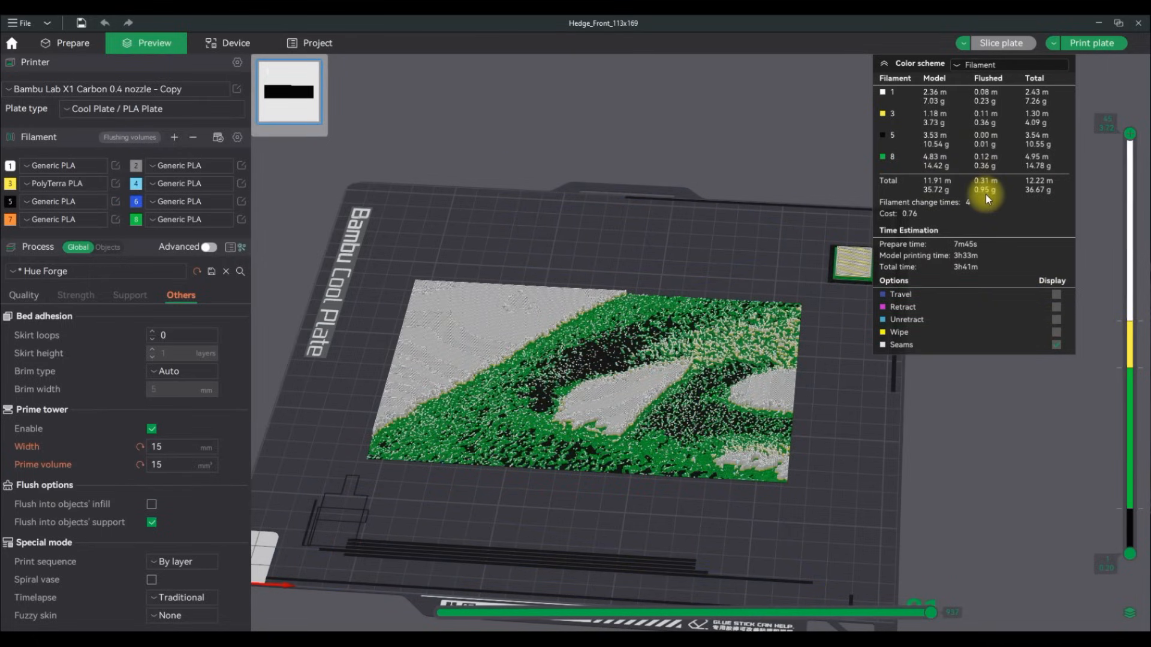
Examine the flushing volumes table and its multiplier for filament changes, and close it without changes.
left_click(129, 137)
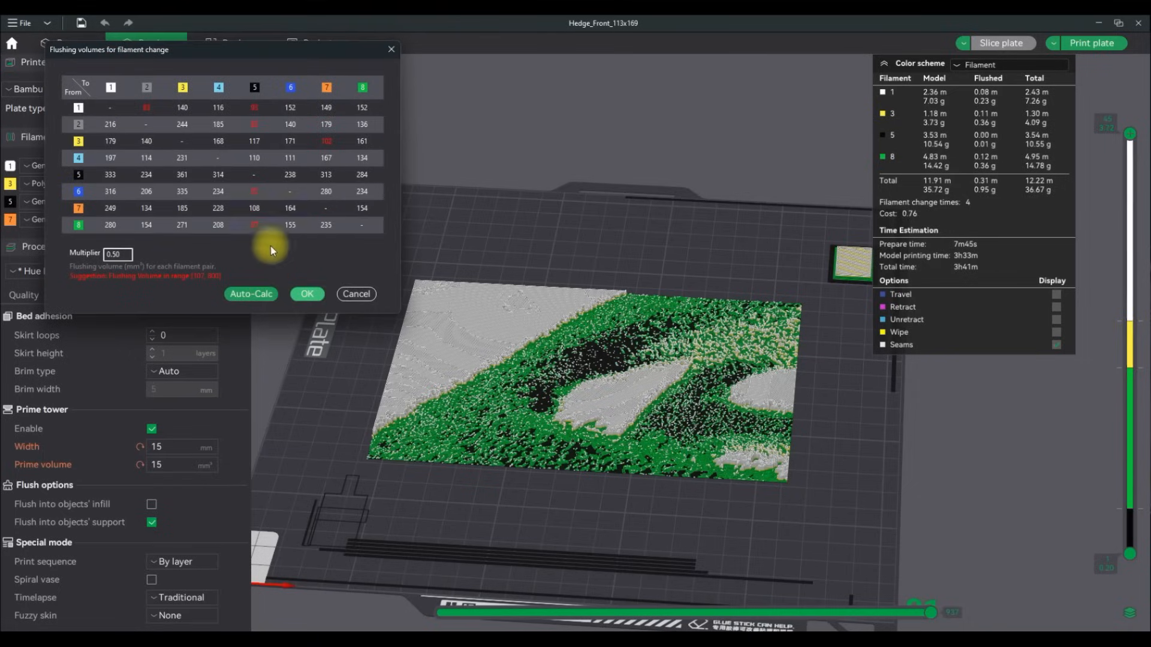
left_click(358, 295)
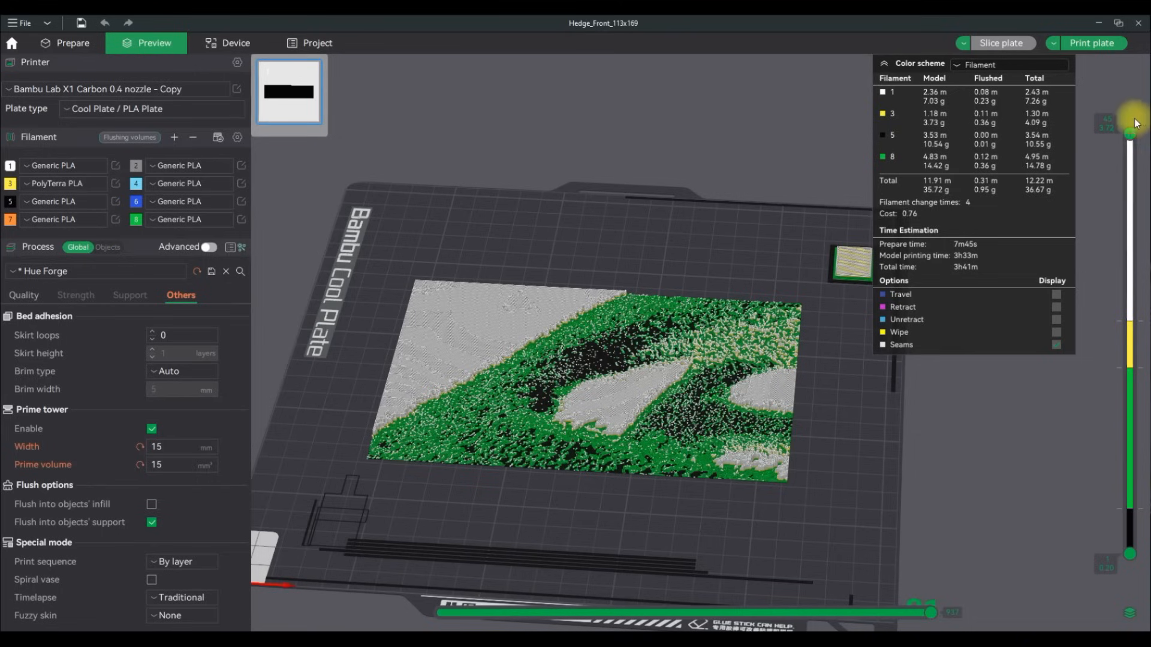
scroll(1119, 318, "down", 10)
scroll(1112, 327, "up", 10)
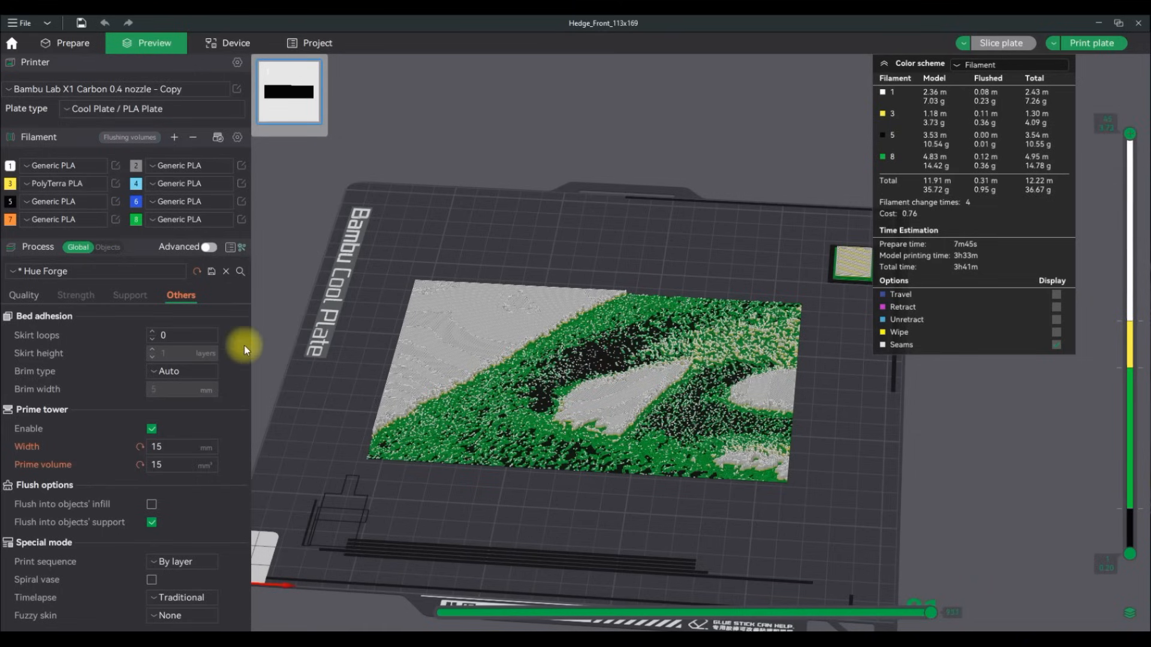
Show the advanced process settings and review the global Others and Quality parameters.
middle_click_drag(580, 516, 611, 526)
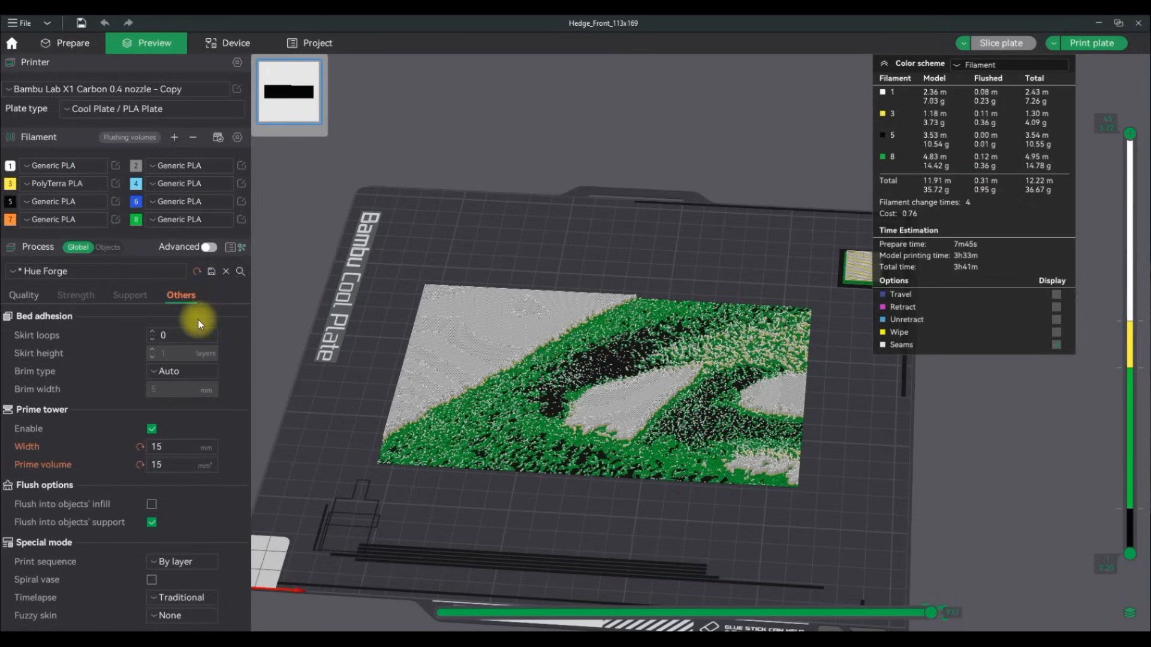
left_click(207, 247)
scroll(149, 387, "down", 3)
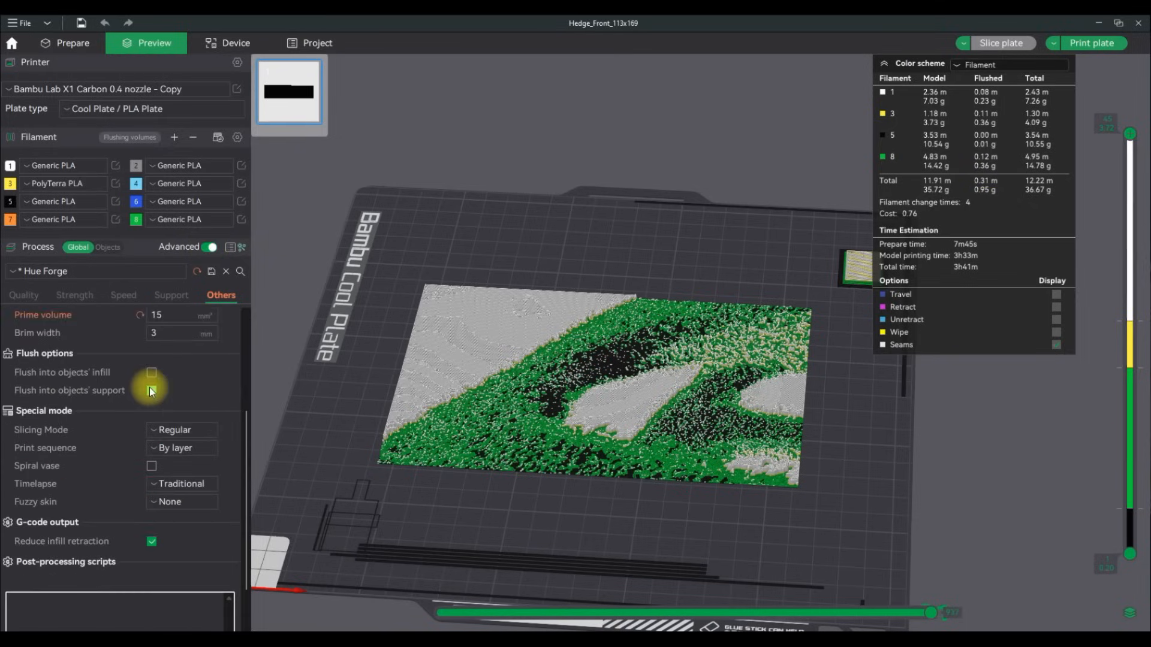
scroll(138, 391, "up", 5)
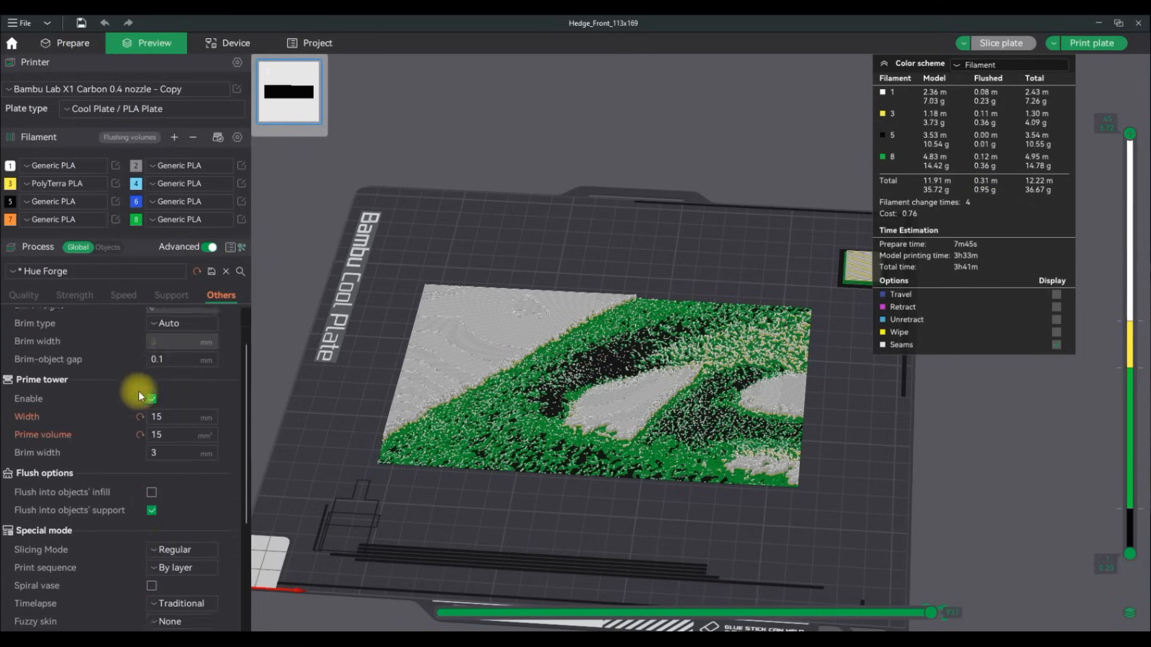
left_click(71, 295)
left_click(23, 296)
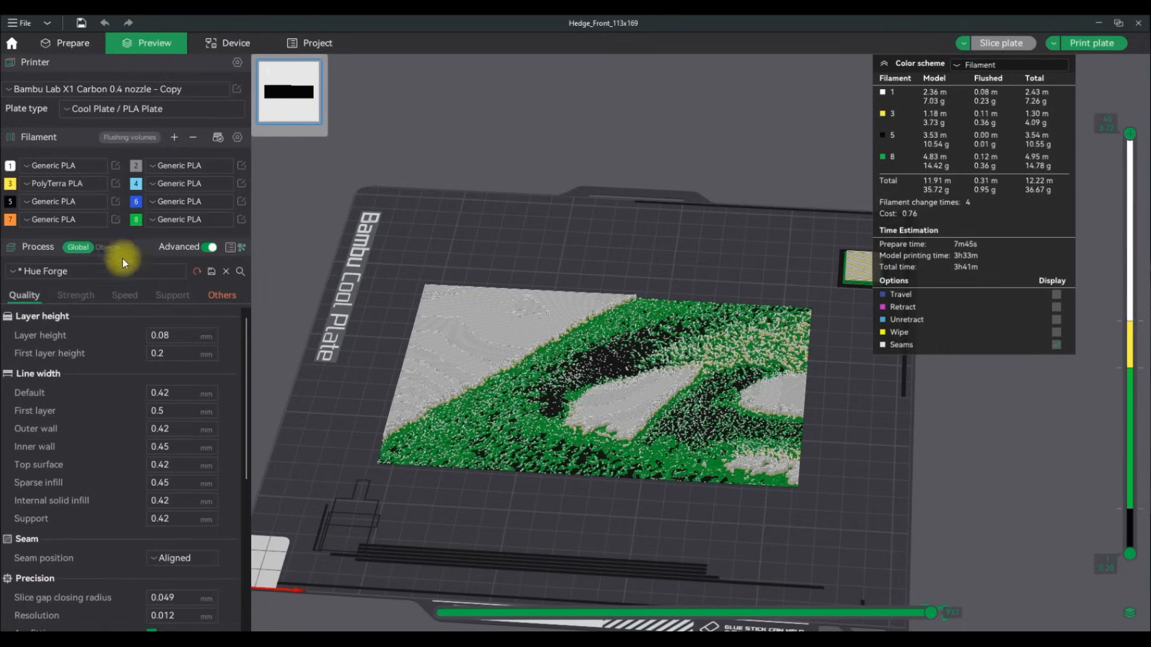
Switch the process settings to individual objects, hide the advanced parameters and select Hedge_Front_113x169.stl to show its frequent settings.
left_click(106, 249)
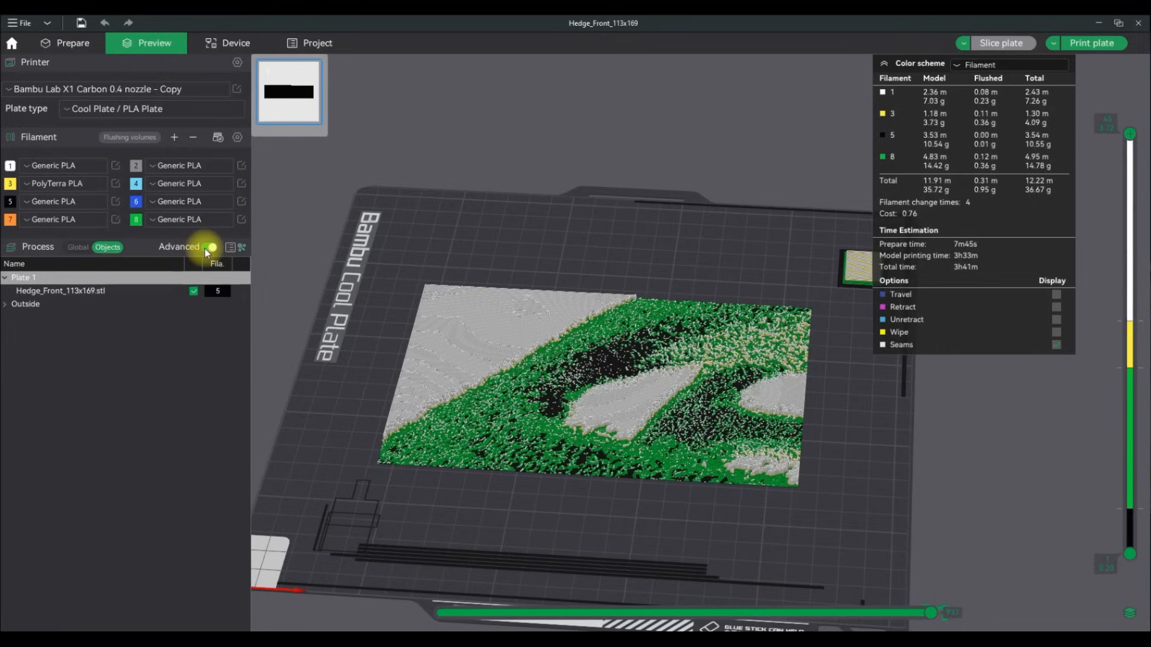
left_click(95, 292)
right_click(84, 290)
left_click(67, 344)
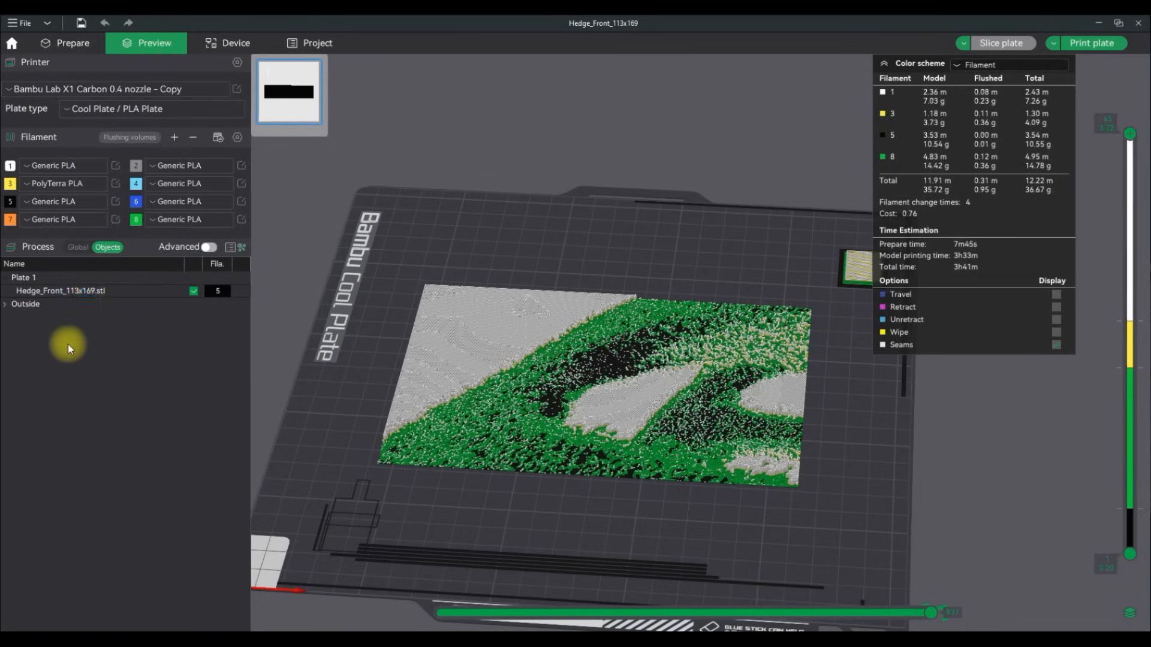
left_click(81, 290)
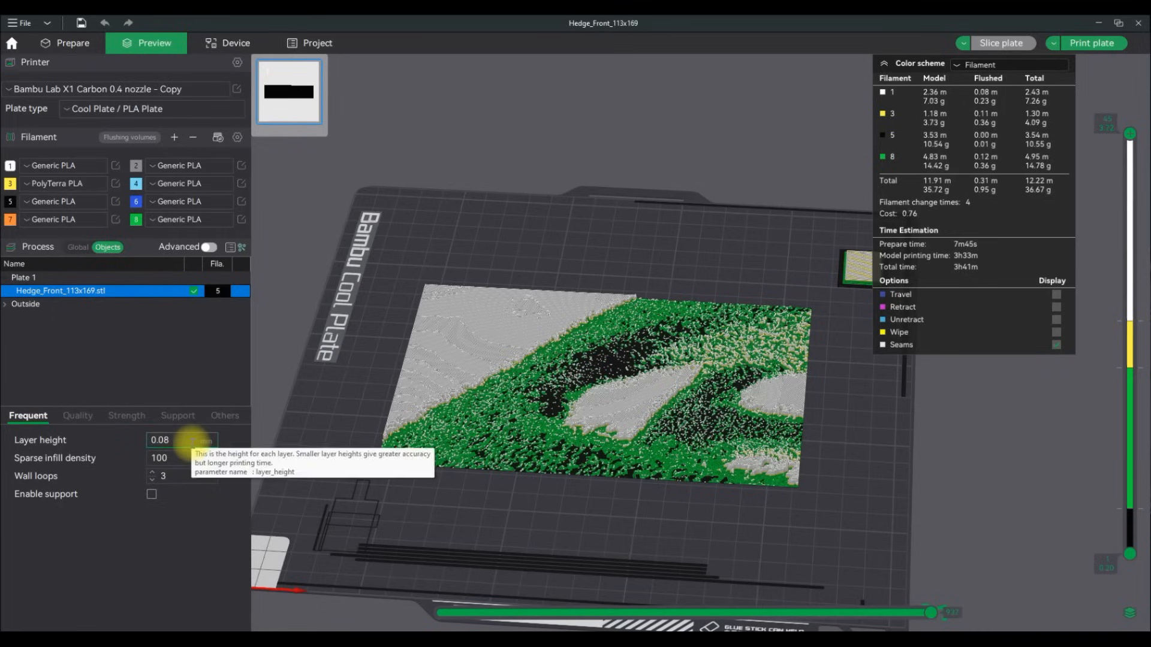
Review the hedge object's basic Quality and Strength settings, and its Quality settings with the advanced parameters shown.
left_click(89, 418)
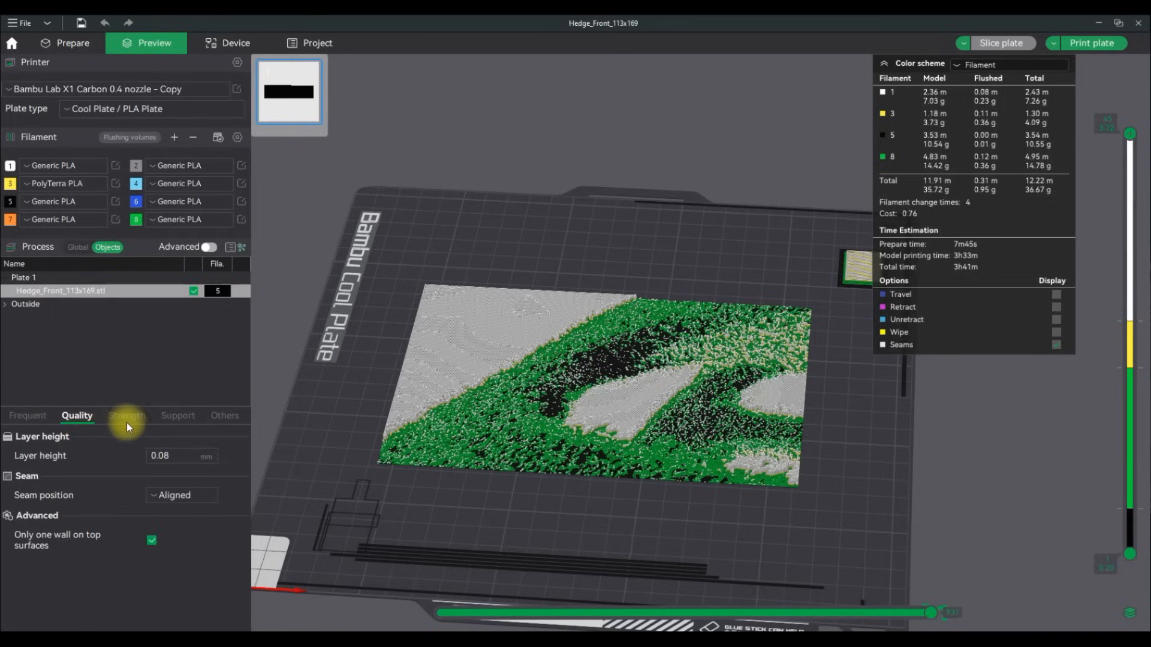
left_click(127, 415)
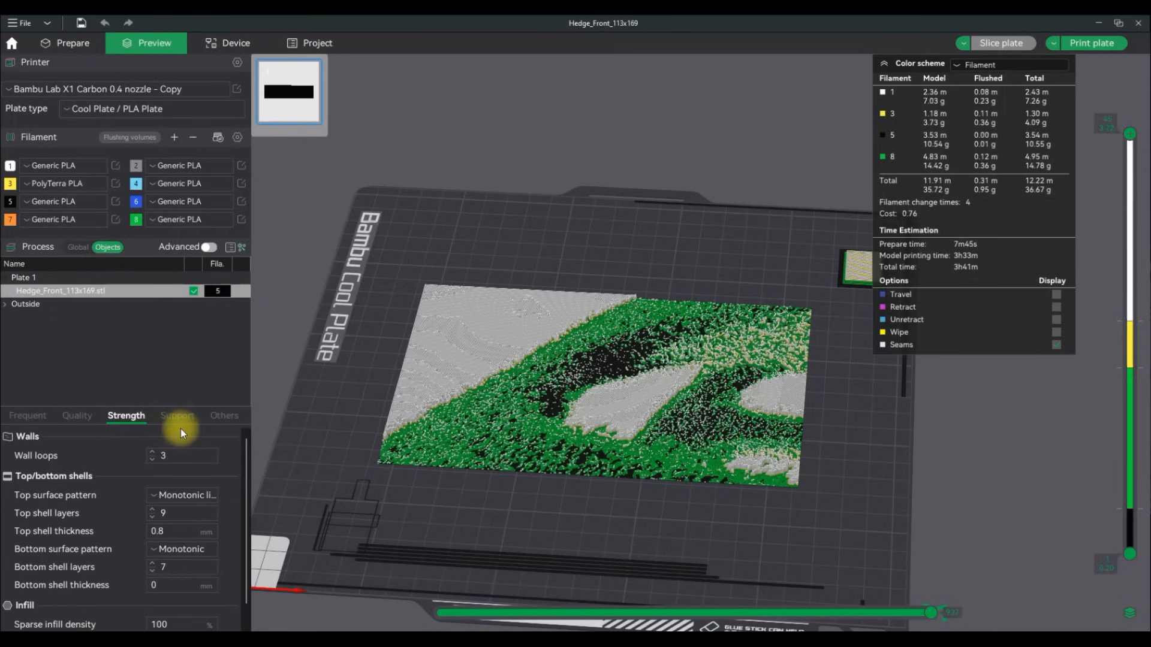
scroll(180, 429, "down", 1)
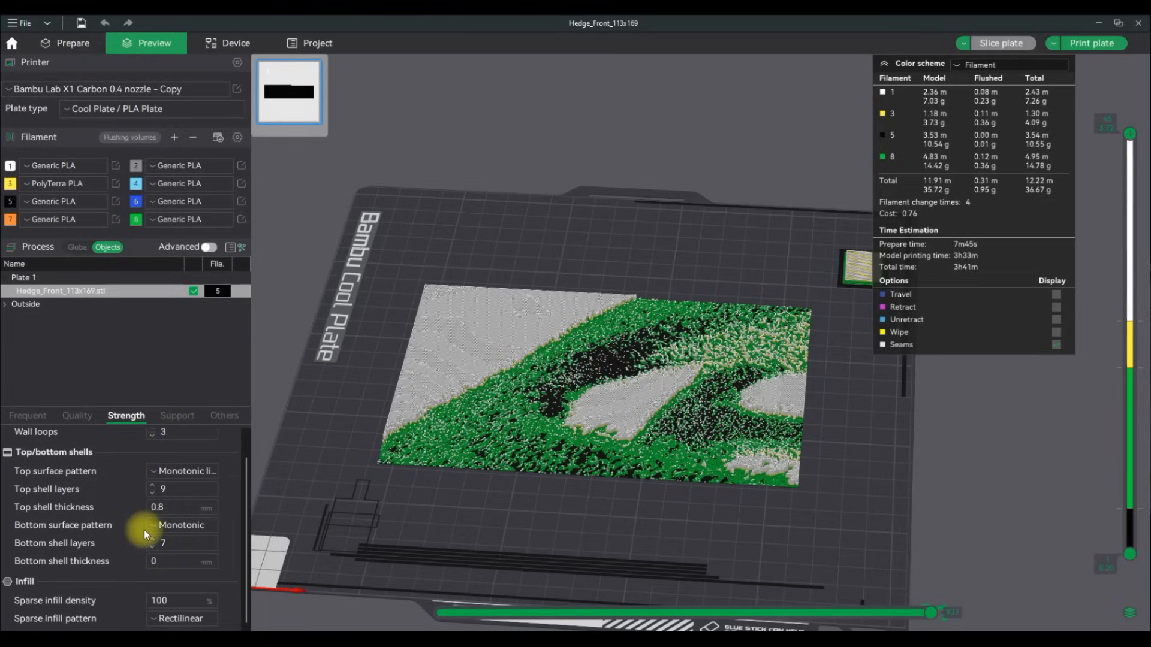
left_click(212, 418)
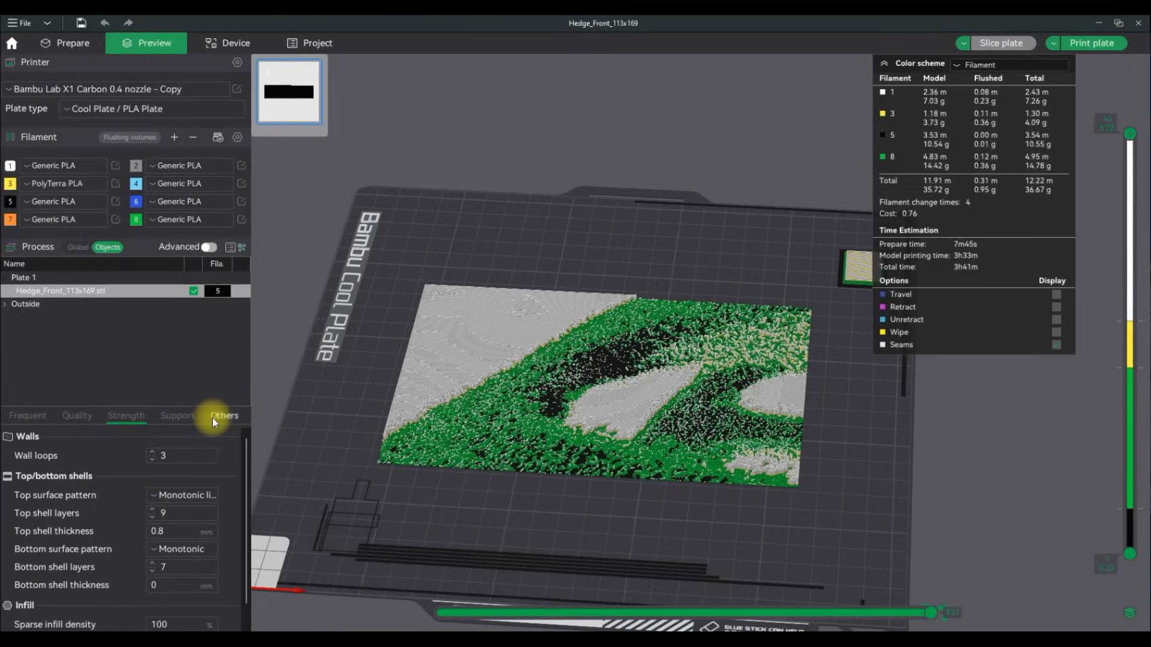
left_click(71, 415)
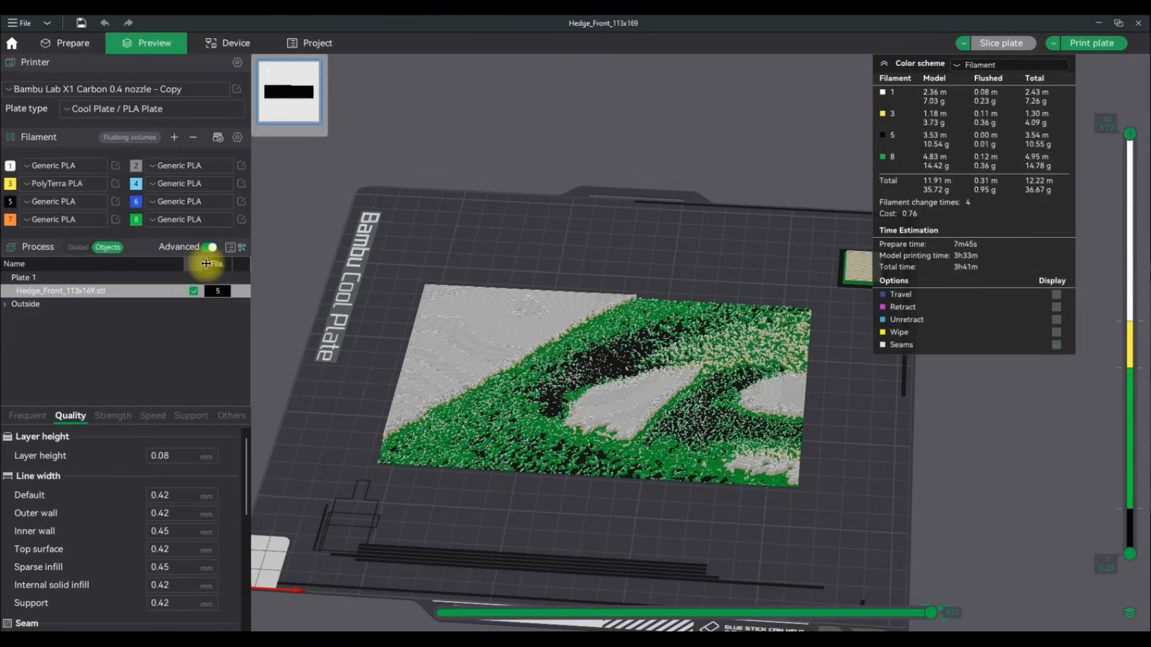
scroll(159, 456, "down", 4)
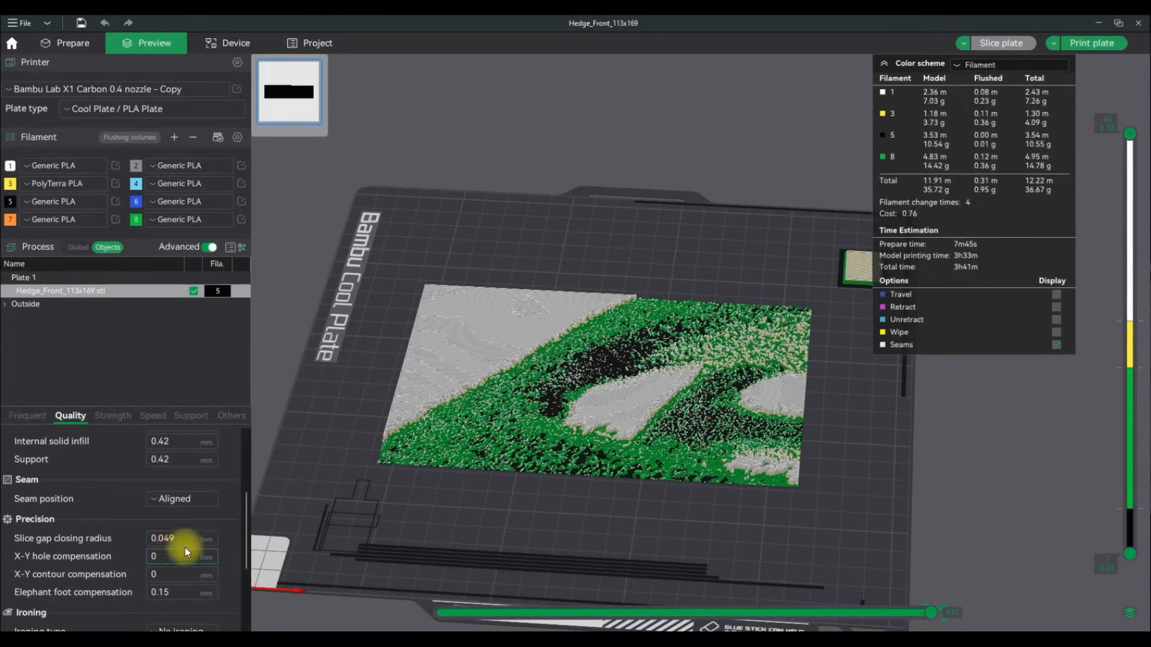
Check which commands are available for Hedge_Front_113x169.stl in the preview, and select the model in the prepare view.
right_click(169, 297)
left_click(157, 292)
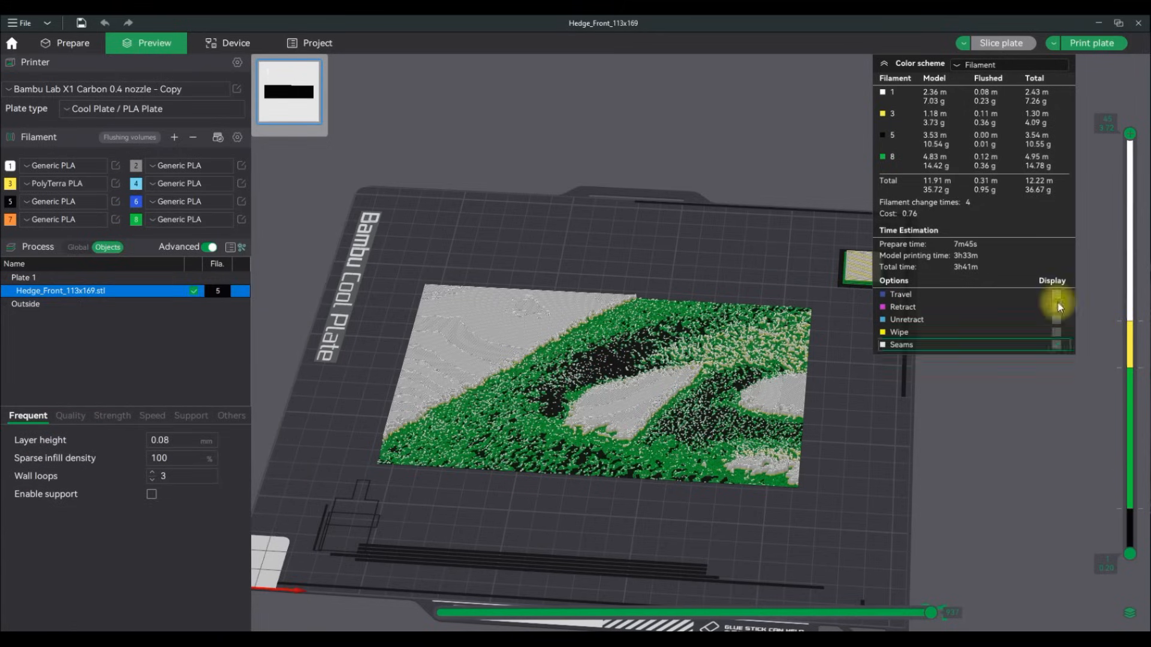
right_click(218, 294)
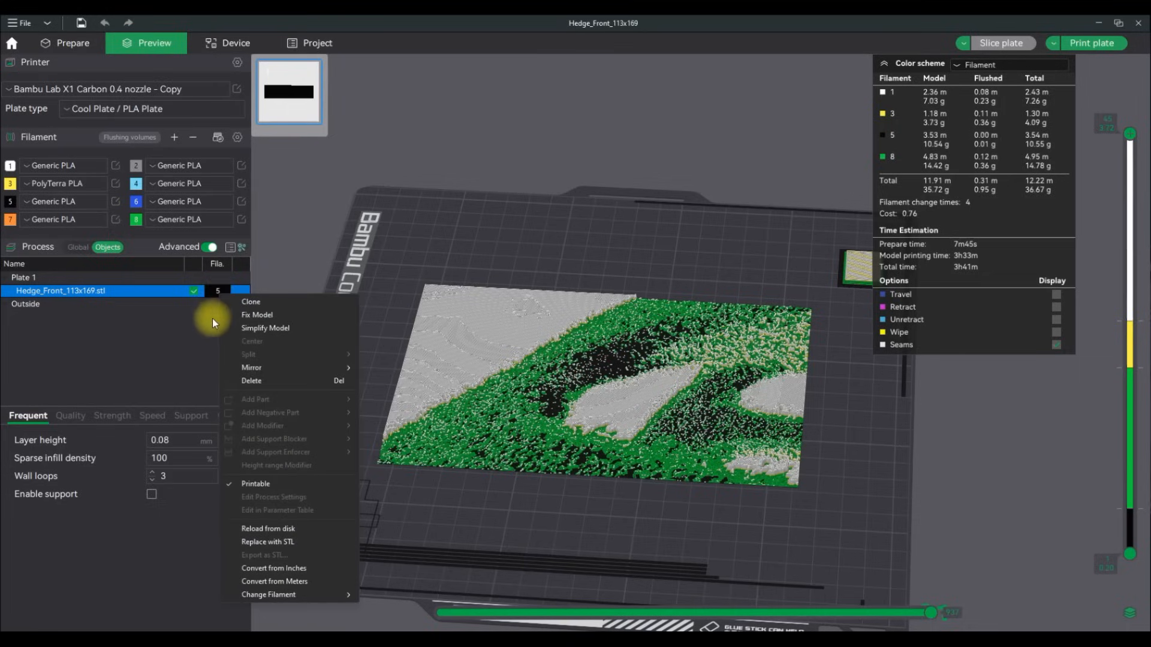
left_click(193, 340)
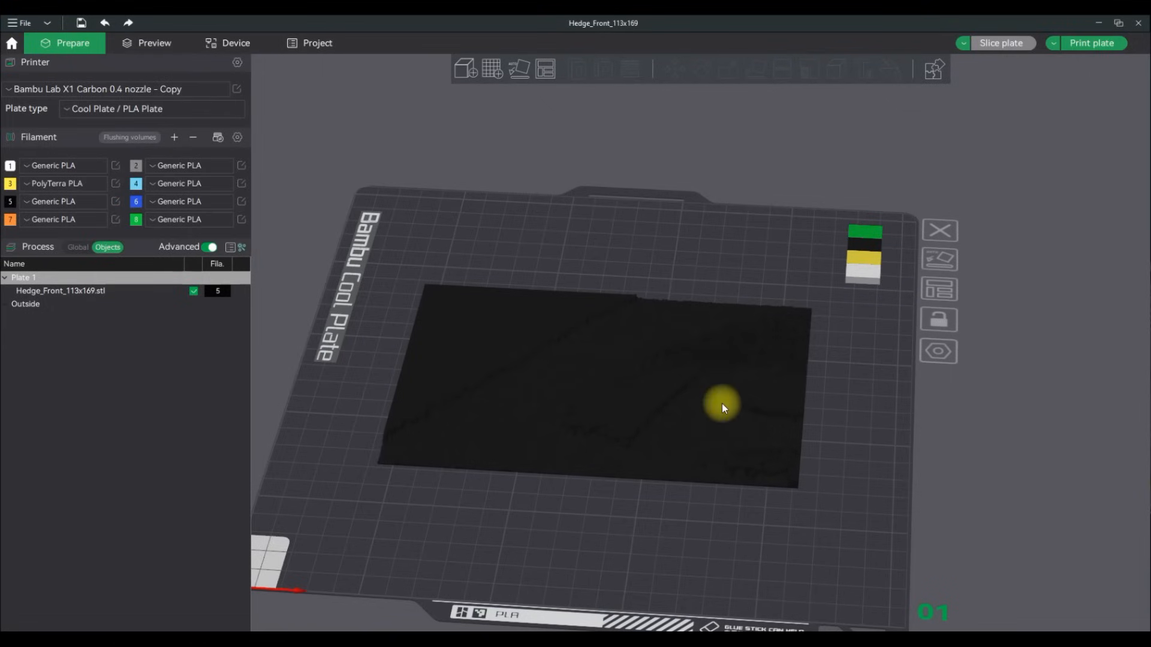
left_click(744, 392)
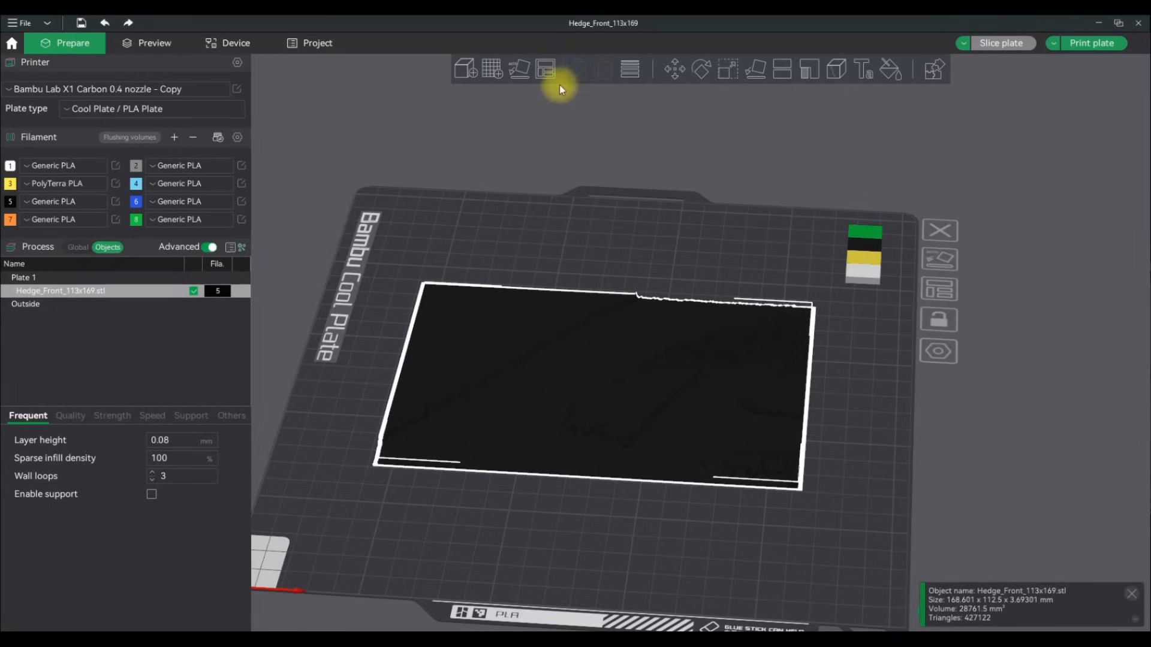
key("Delete")
left_click(463, 70)
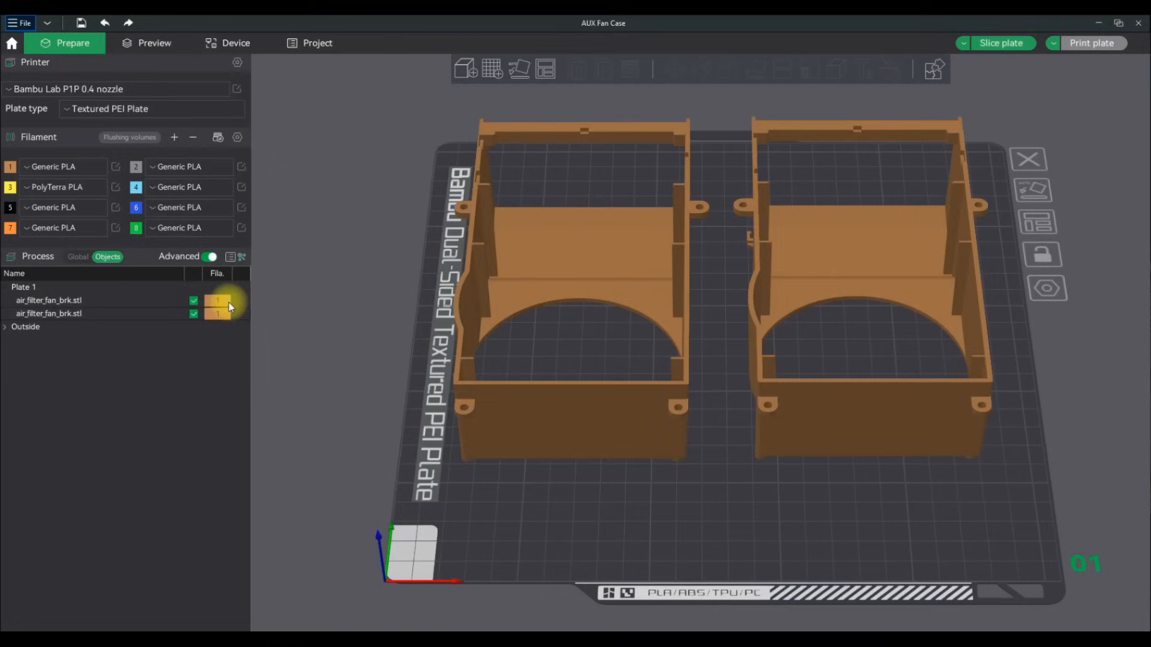
In the AUX Fan Case project, delete one air_filter_fan_brk.stl copy and add a height range modifier to the other.
left_click(221, 304)
right_click(221, 303)
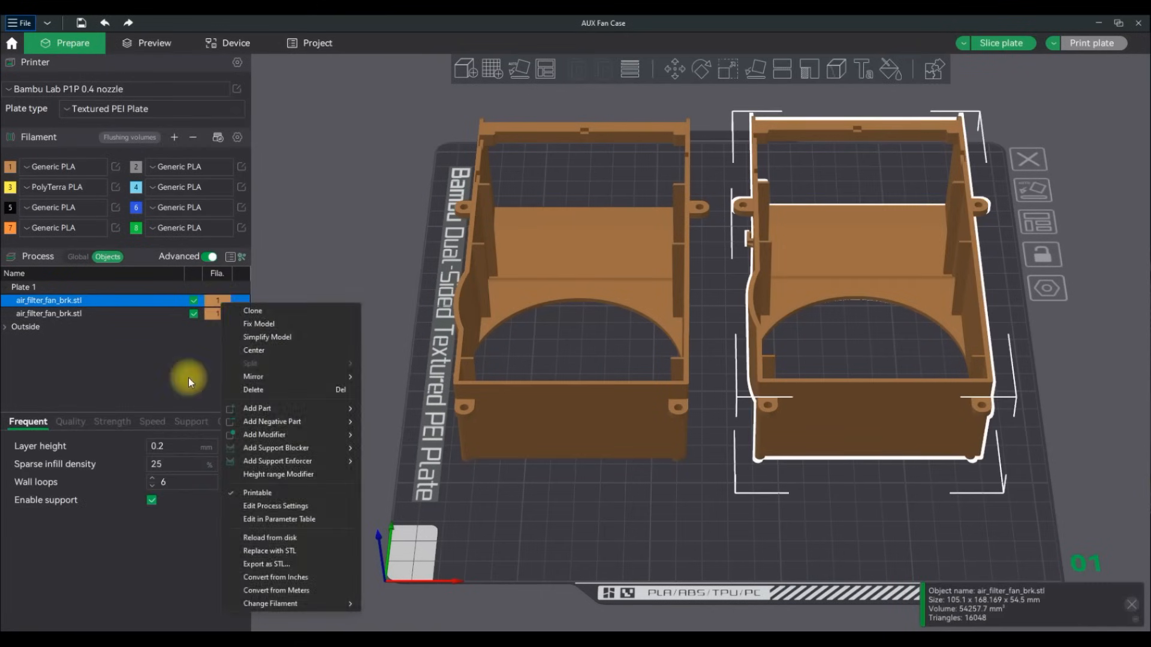
left_click(196, 358)
left_click(218, 313)
left_click(150, 301)
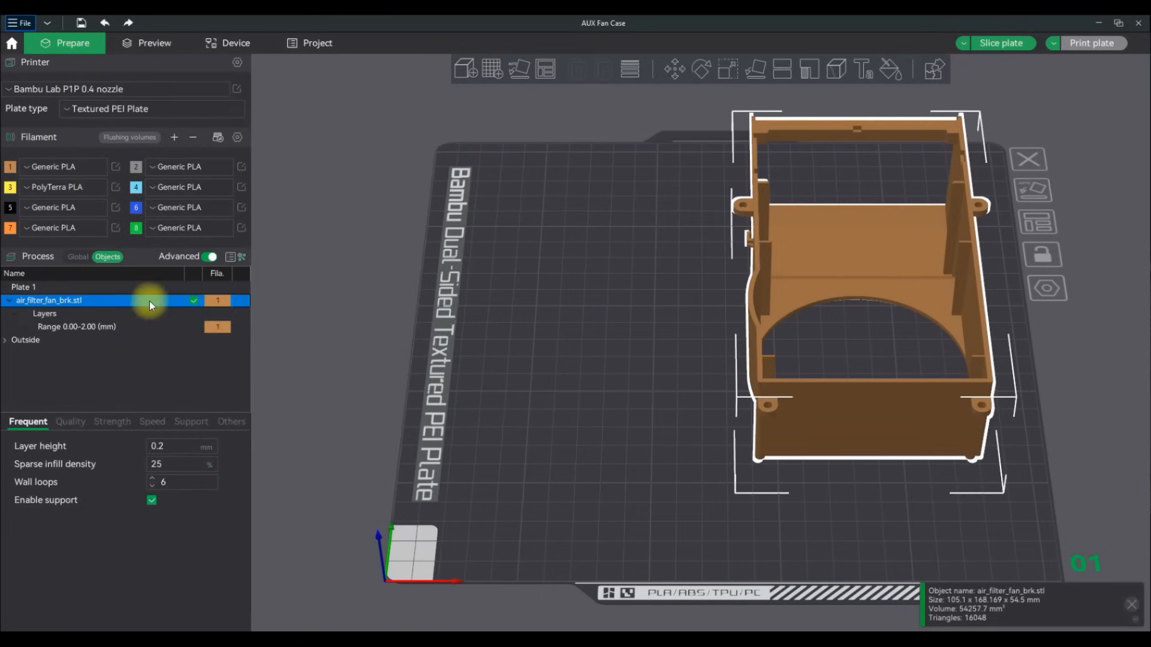
Set the upper limit of the fan bracket's height range to 0.48 mm.
right_click(149, 301)
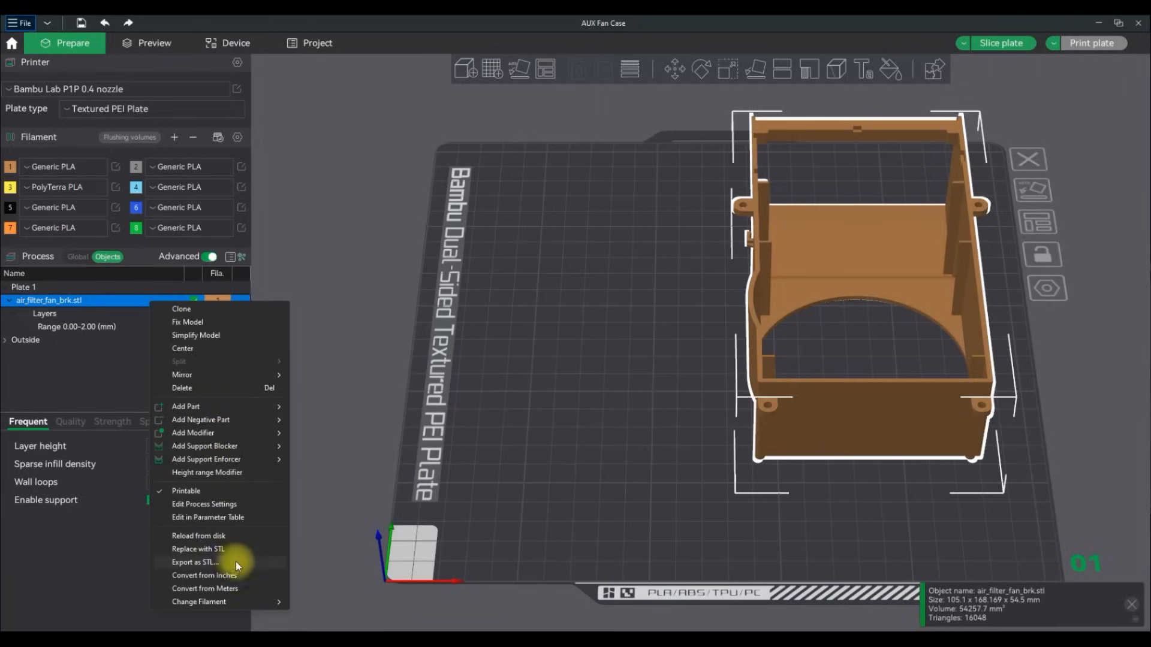
left_click(64, 329)
left_click(131, 327)
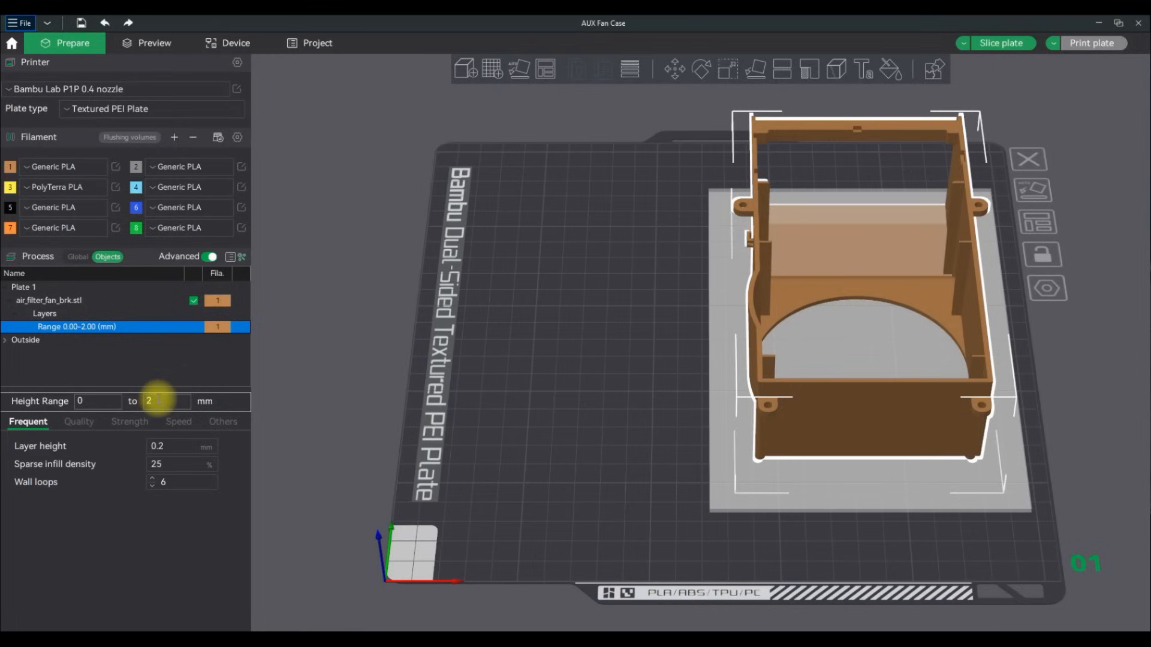
left_click(145, 400)
type("0.485")
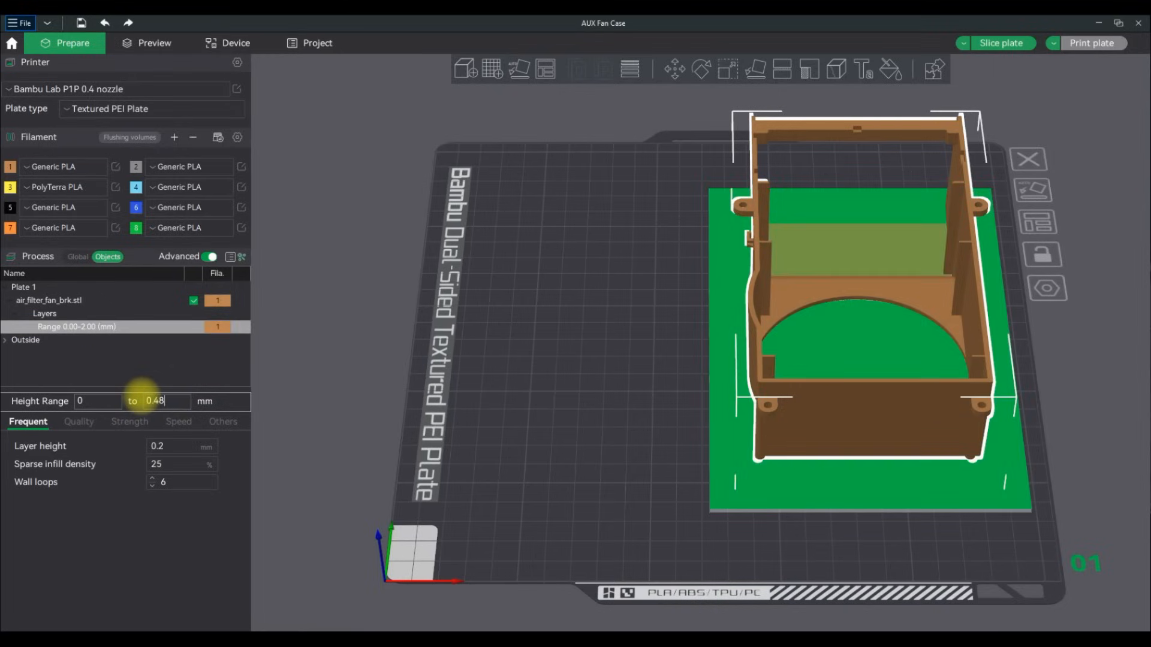
left_click(178, 375)
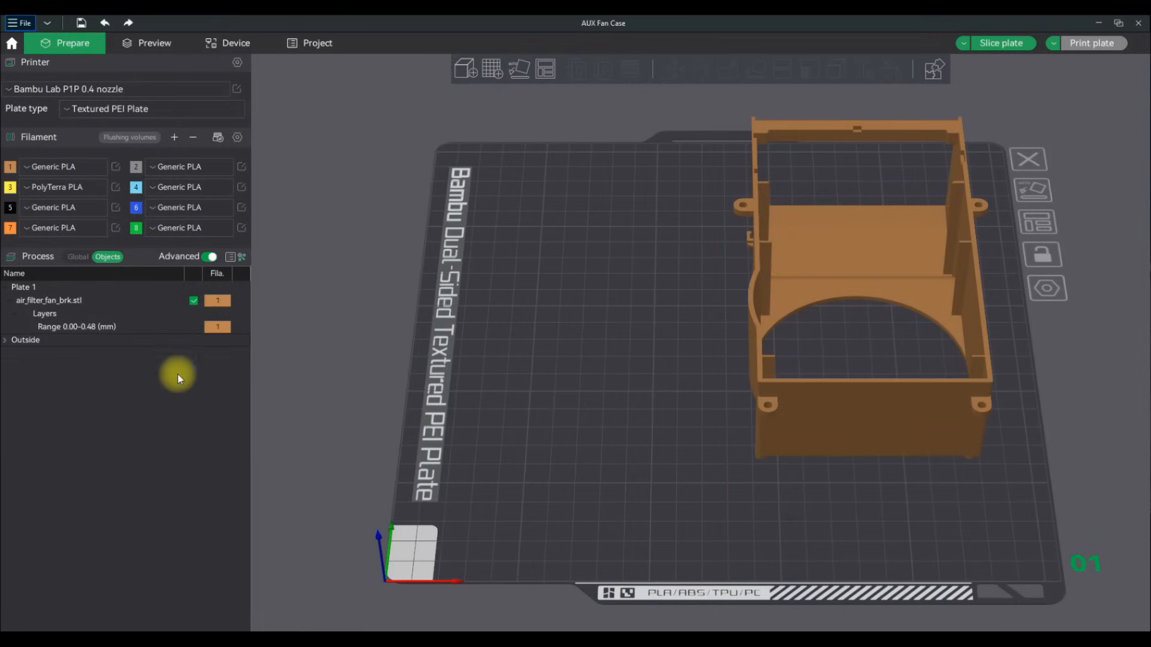
Call up the Height range Modifier of air_filter_fan_brk.stl again to show its layer ranges.
left_click(157, 328)
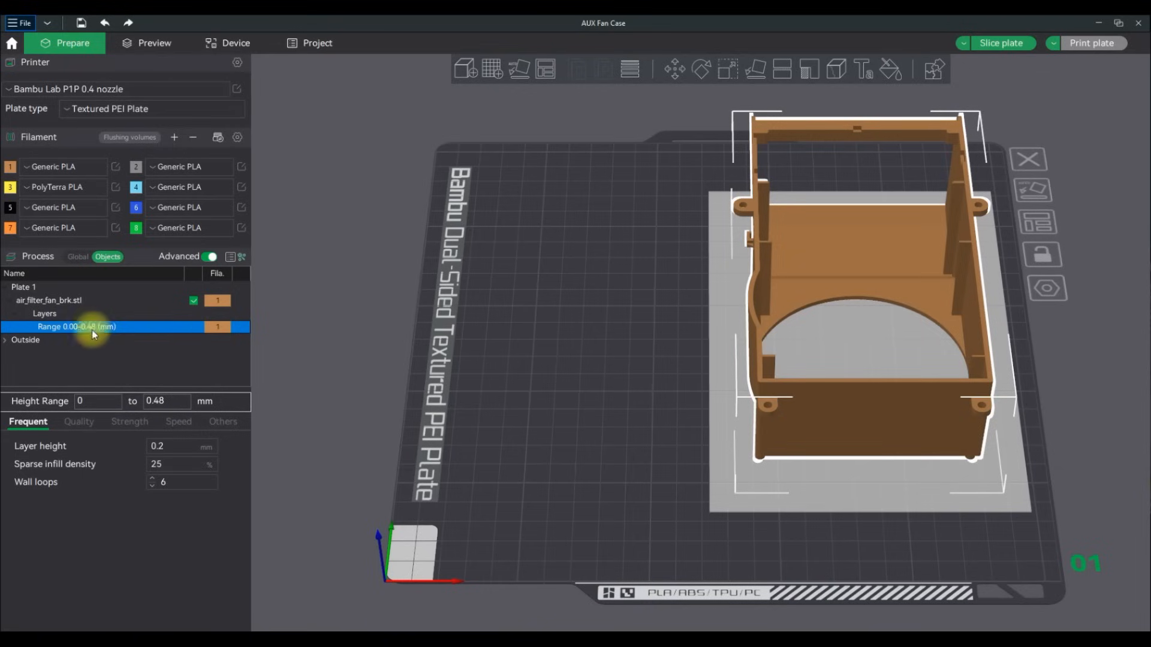
left_click(80, 315)
right_click(135, 299)
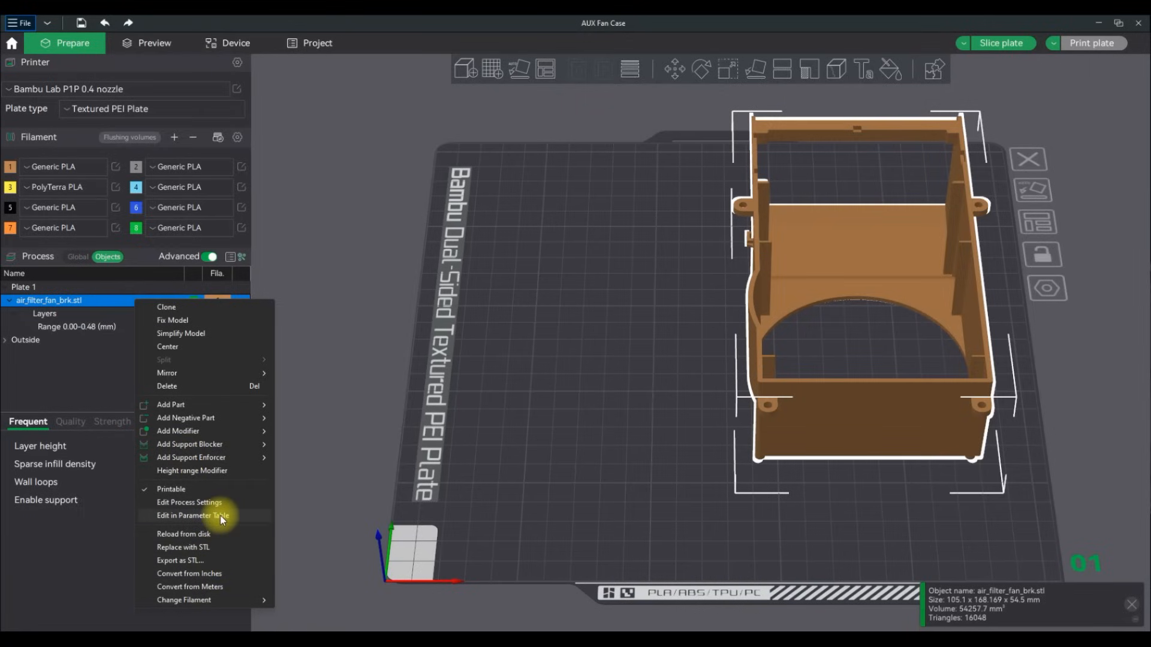
left_click(222, 471)
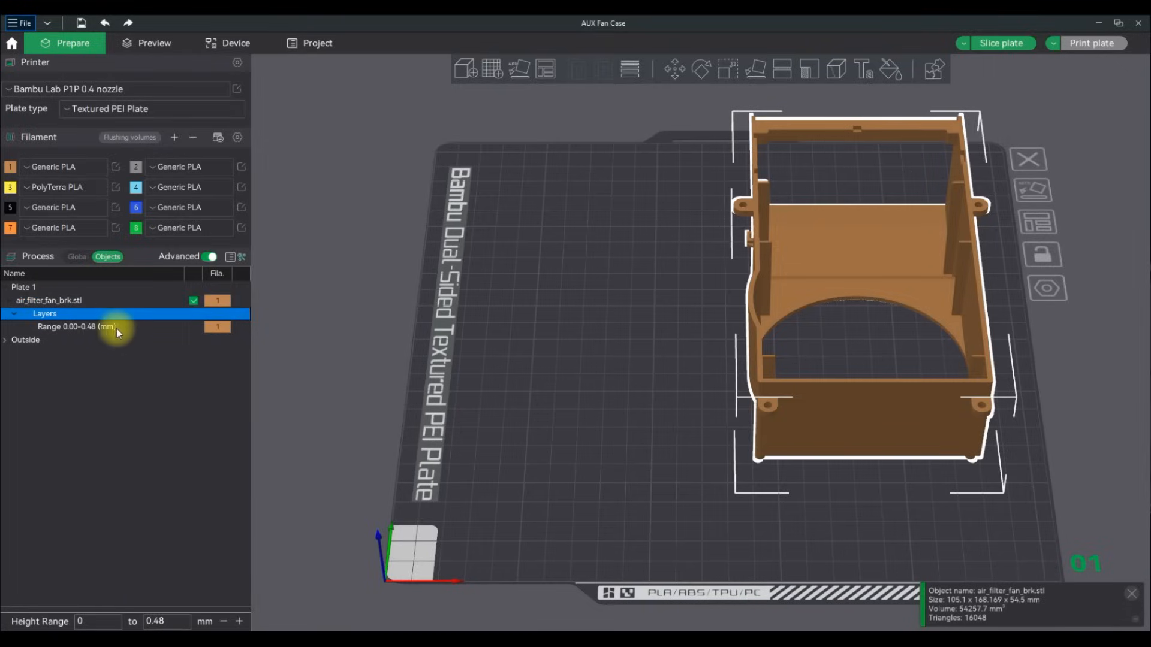
Assign filament 2 to the fan bracket's 0.00-0.48 mm height range.
left_click(101, 328)
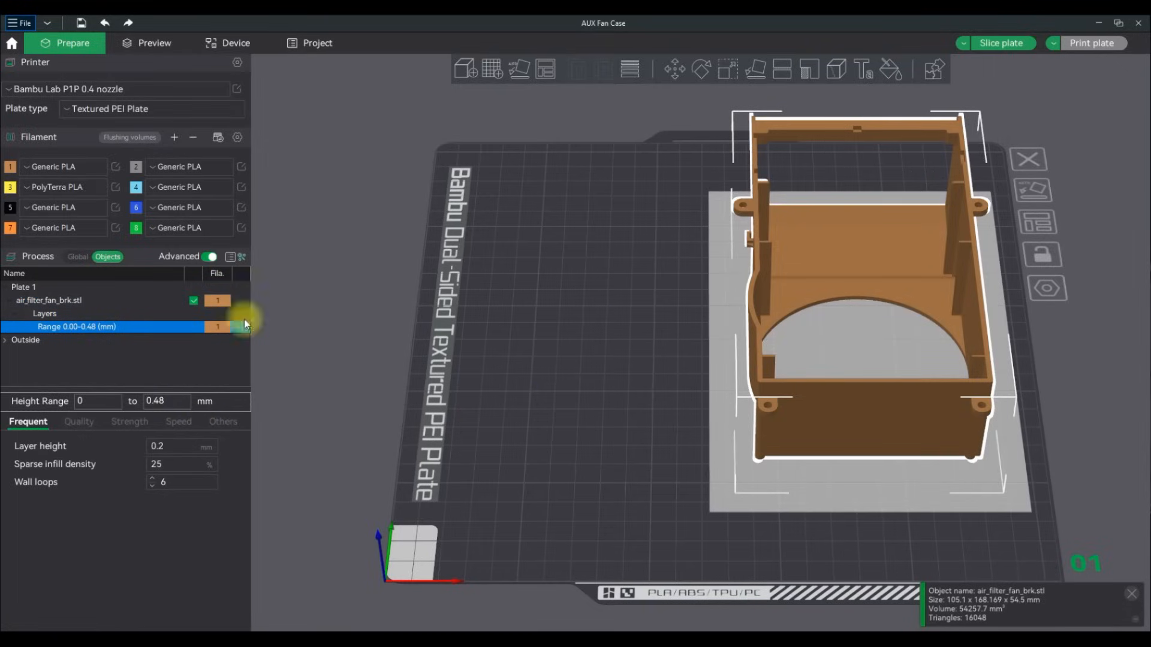
left_click(222, 330)
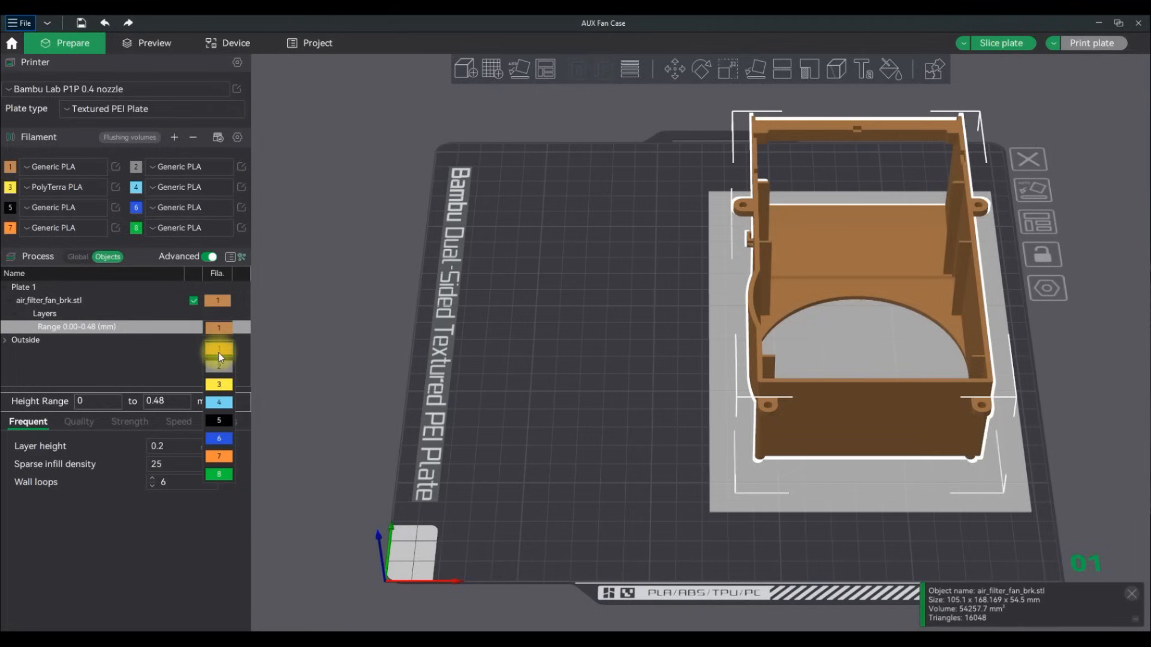
left_click(221, 366)
left_click(213, 331)
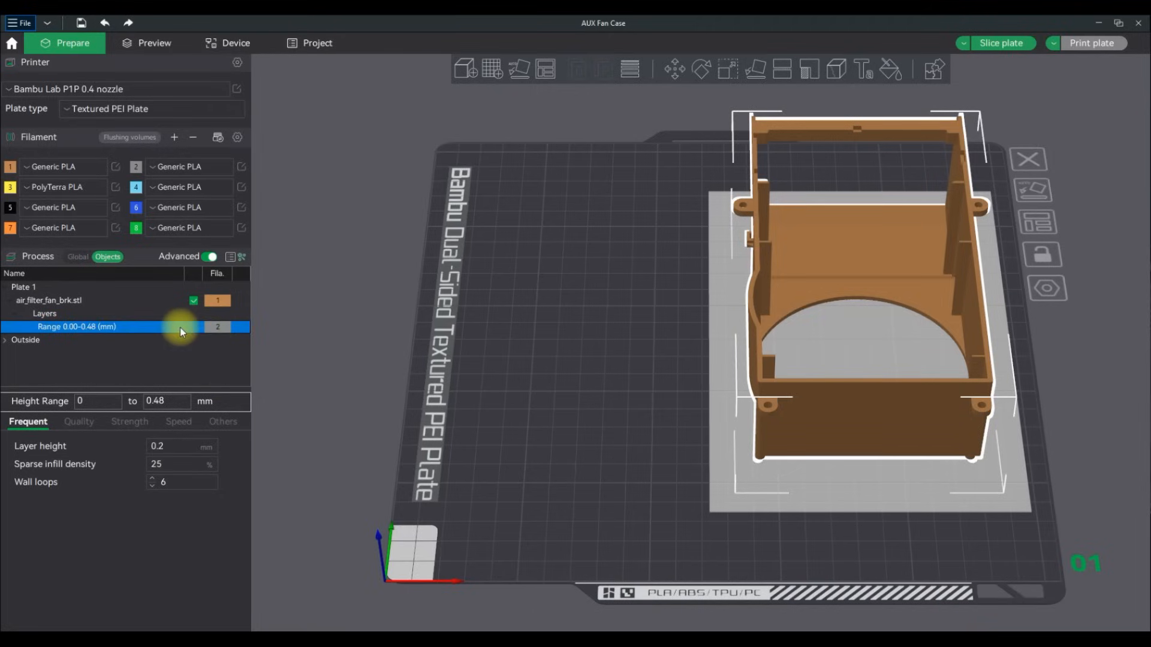
left_click(182, 401)
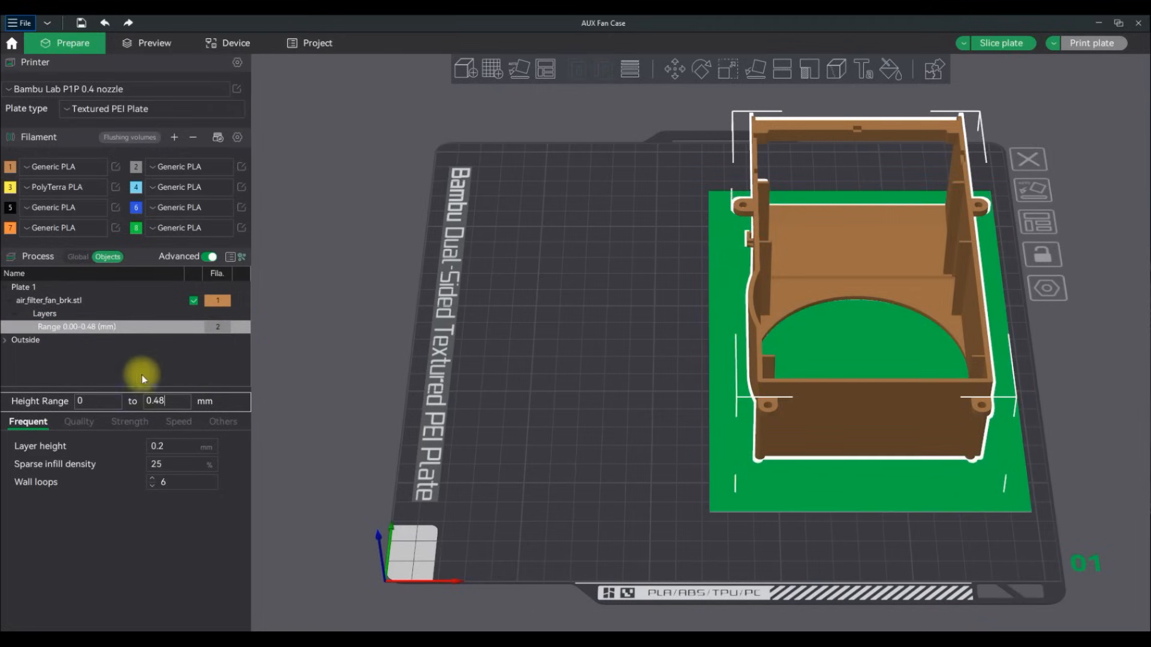
Add four consecutive 2 mm height ranges above the 0.00-0.48 mm range, reaching up to 8.48 mm.
left_click(54, 316)
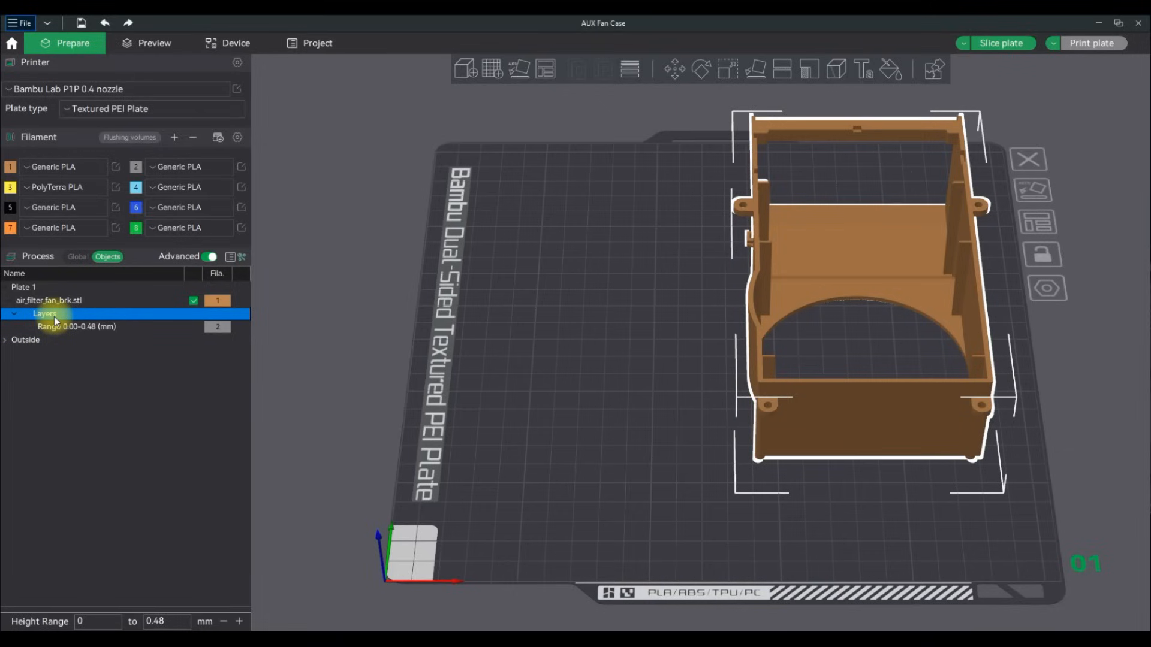
left_click(43, 314)
left_click(238, 621)
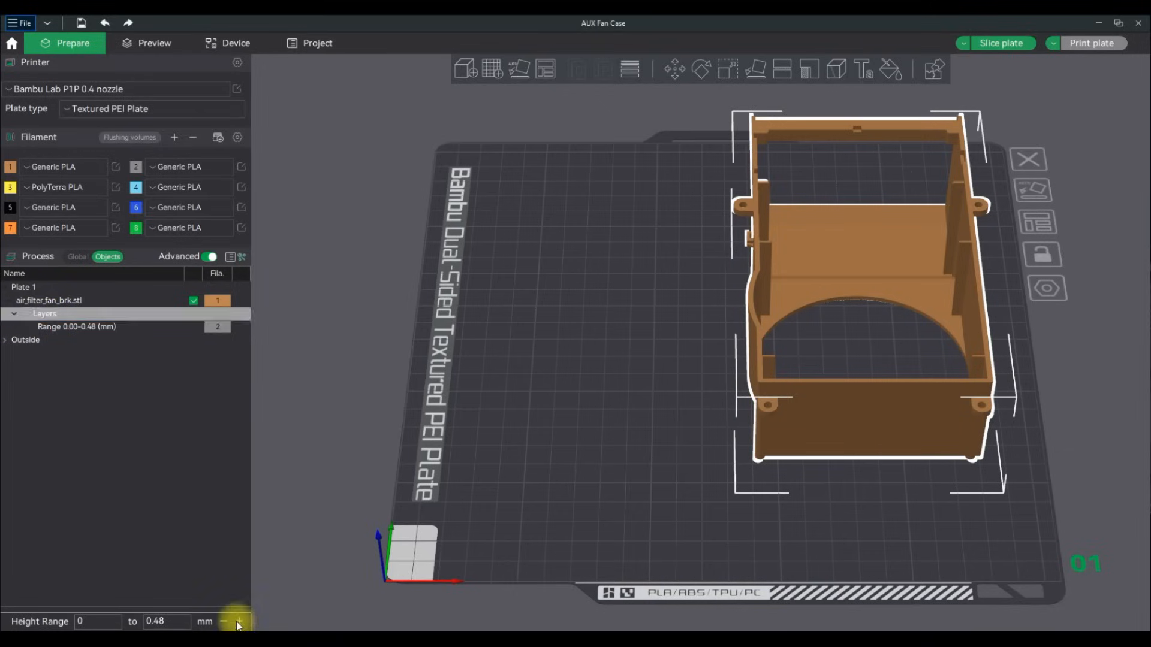
left_click(238, 622)
left_click(238, 621)
left_click(238, 621)
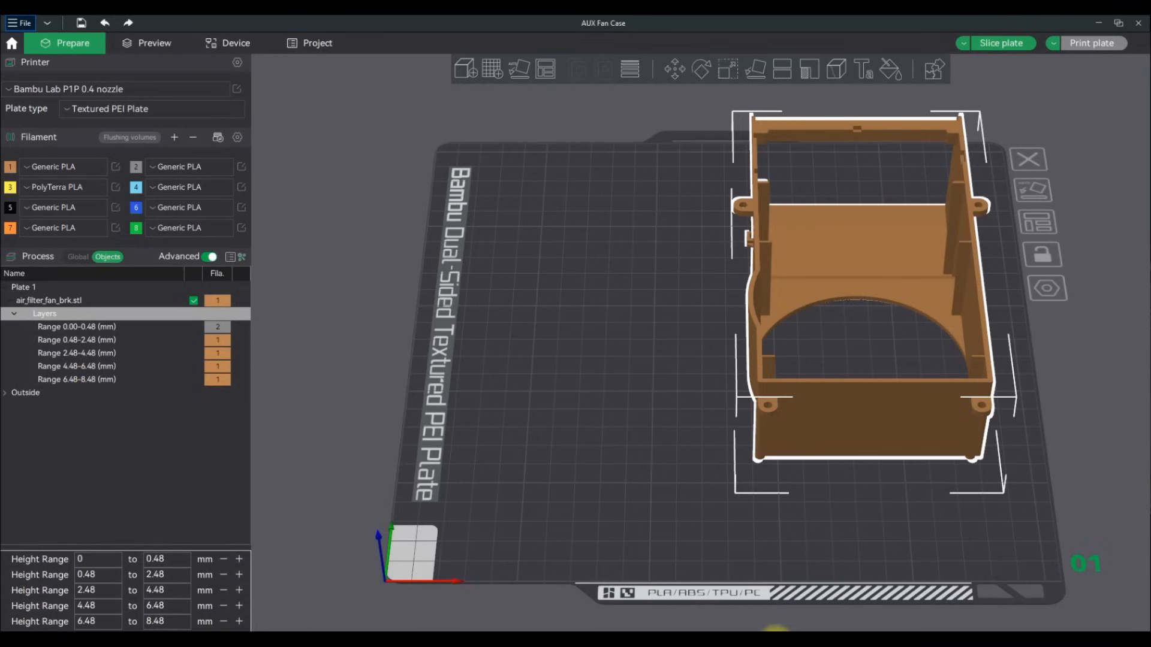
Switch to HueForge, open the Hedge.hfp project and display its description with the filament swap instructions.
mouse_move(784, 637)
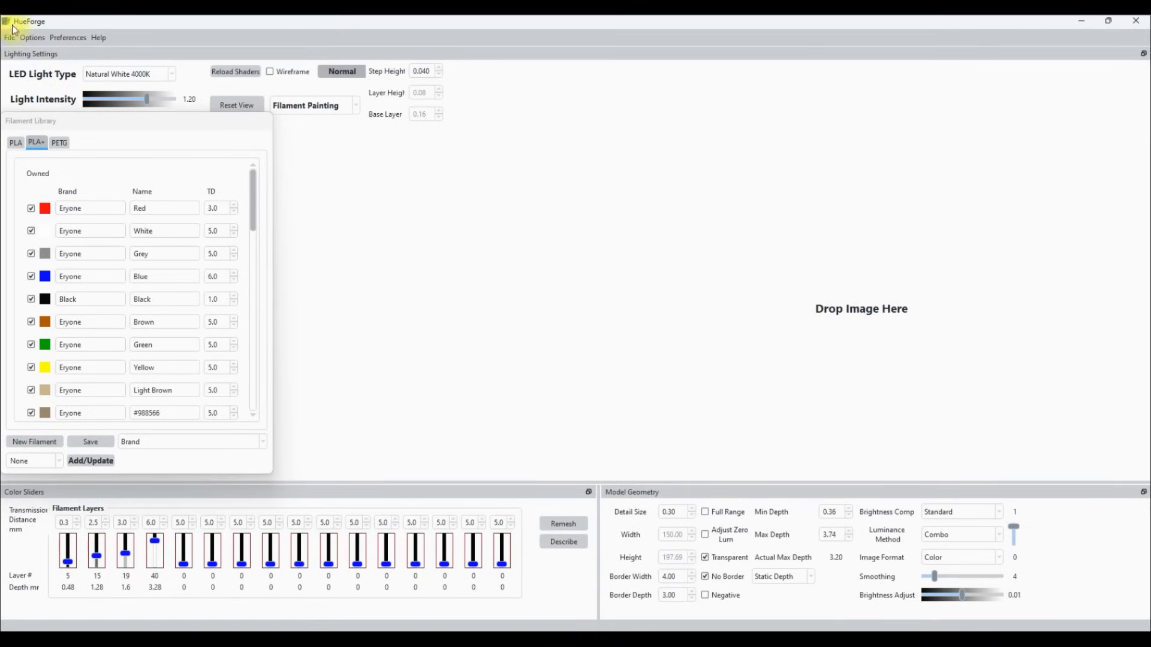
left_click(12, 37)
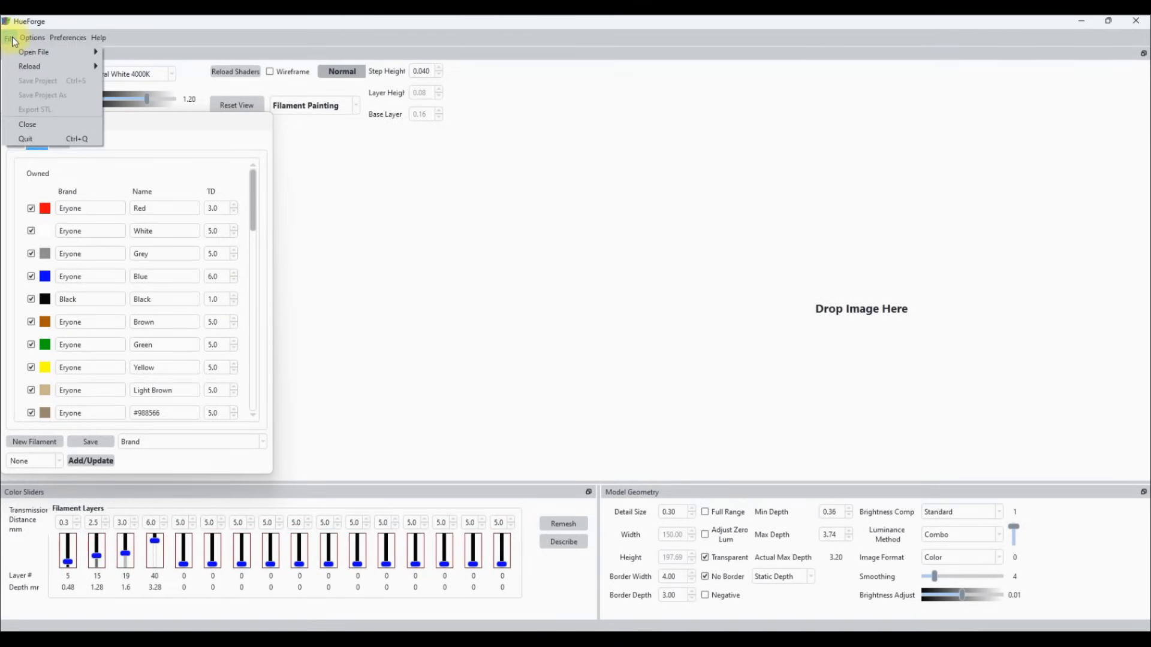
mouse_move(27, 50)
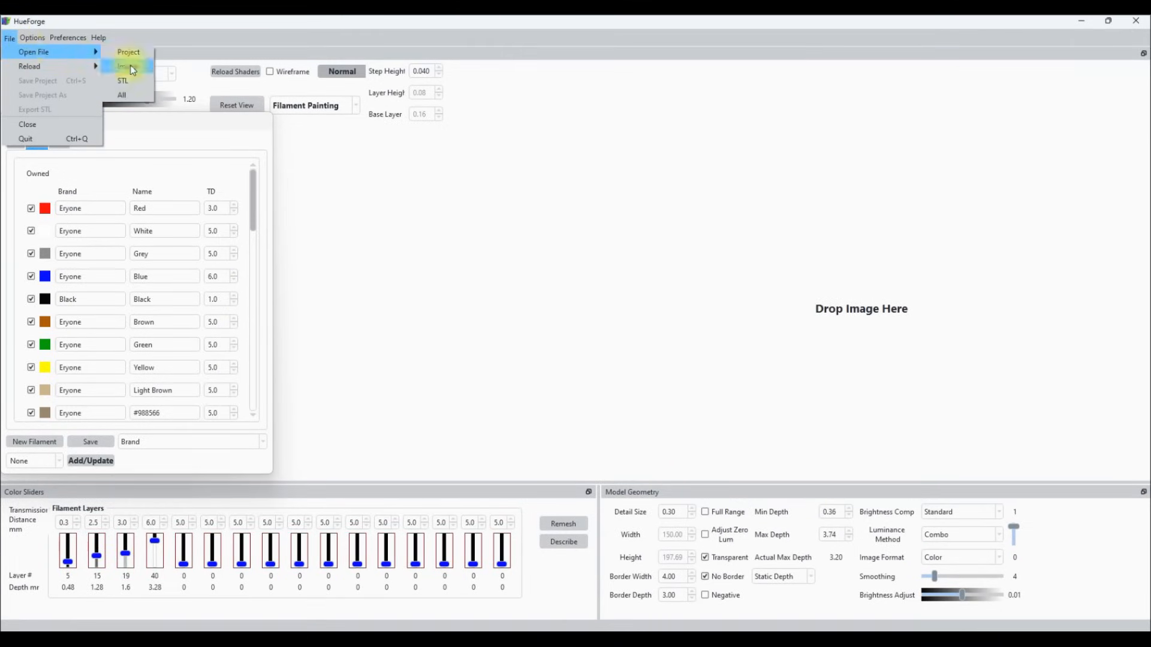
left_click(139, 81)
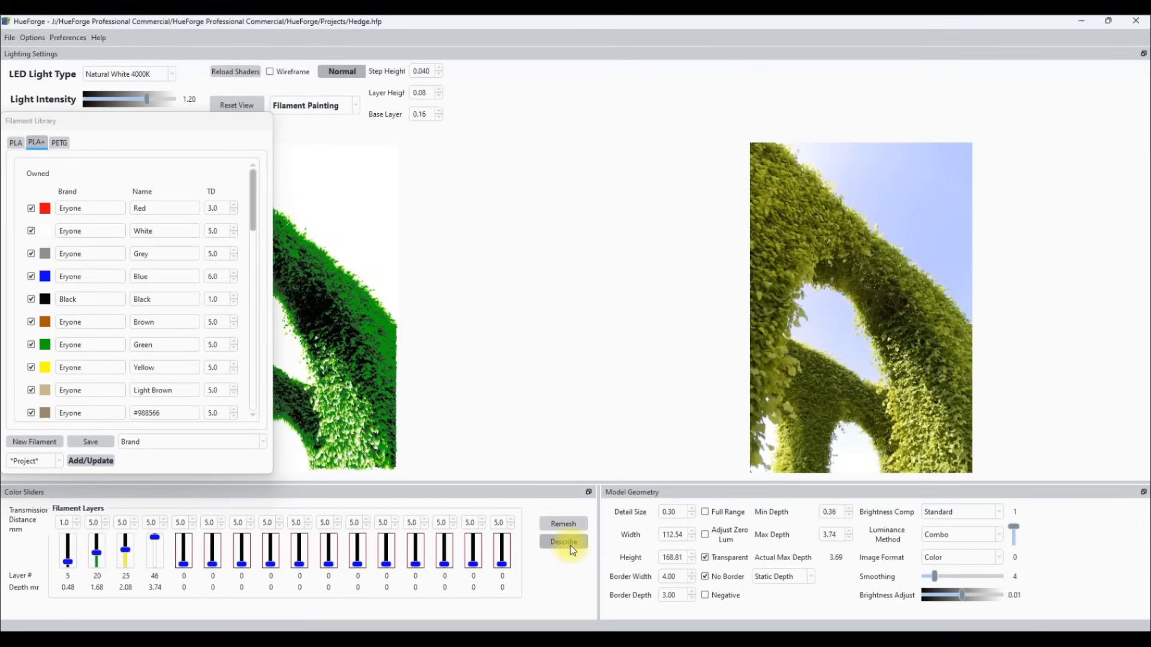
left_click(563, 541)
left_click_drag(606, 231, 641, 205)
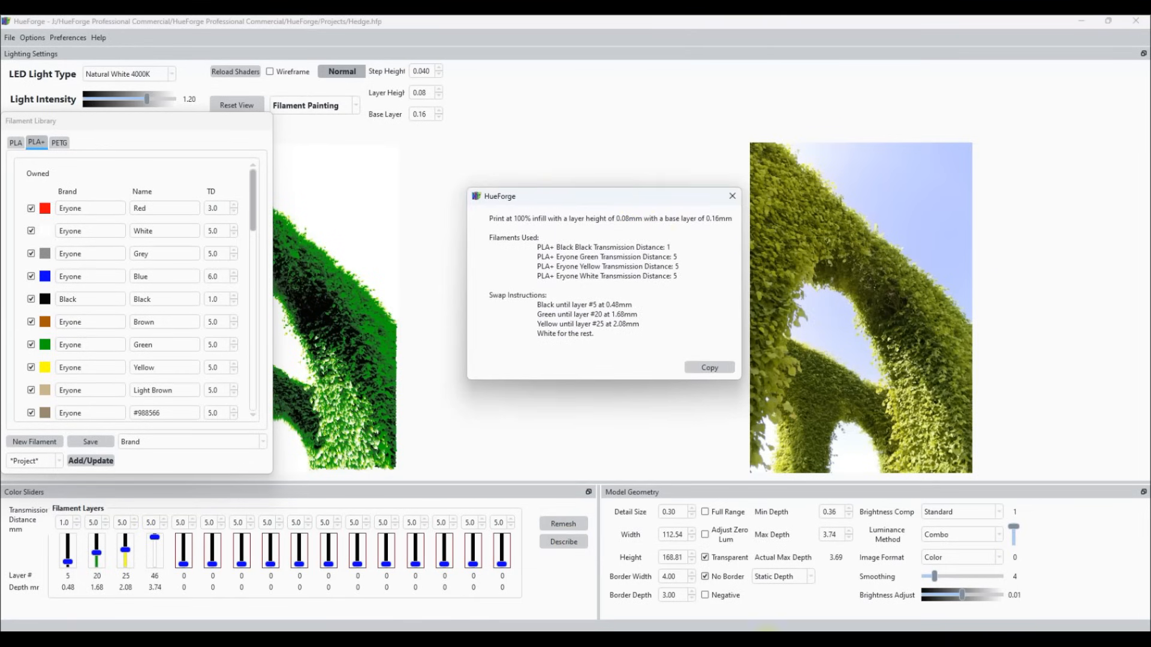
Return to the AUX Fan Case project in Bambu Studio and bring the HueForge swap instructions in front of it.
left_click(917, 588)
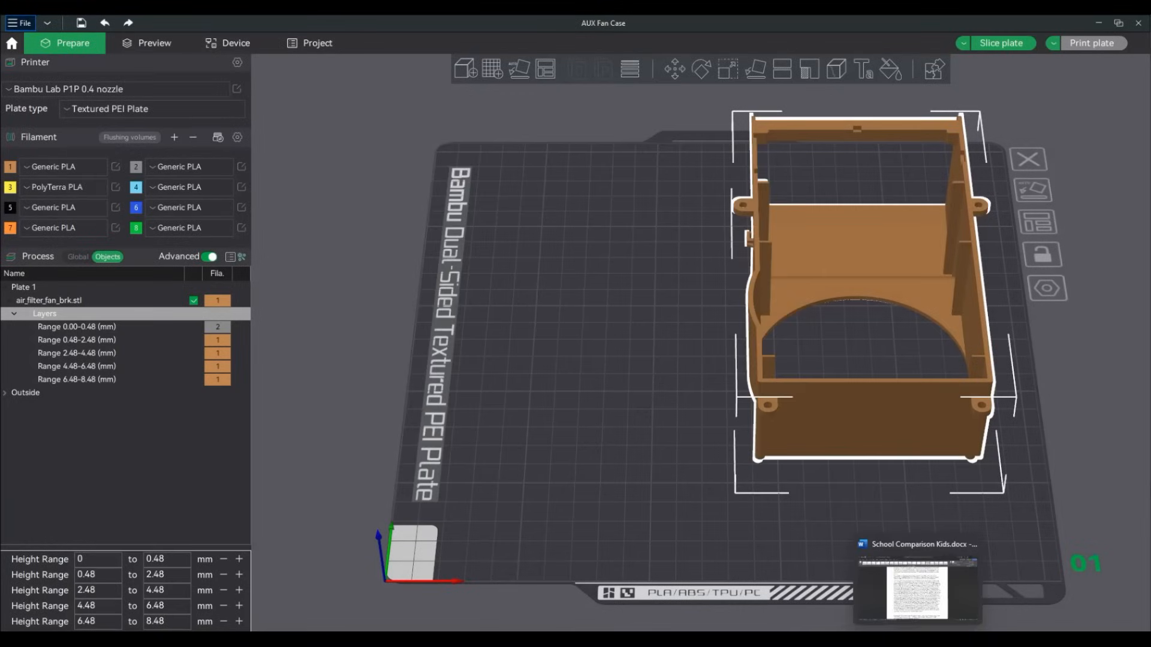
mouse_move(857, 628)
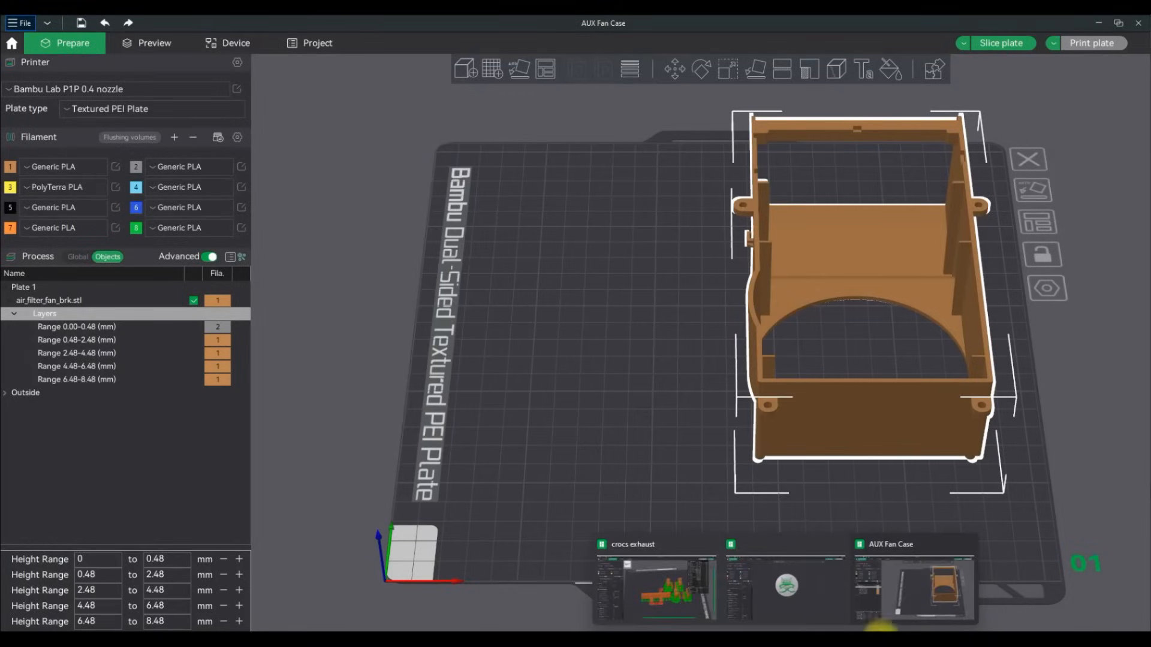
left_click(1058, 500)
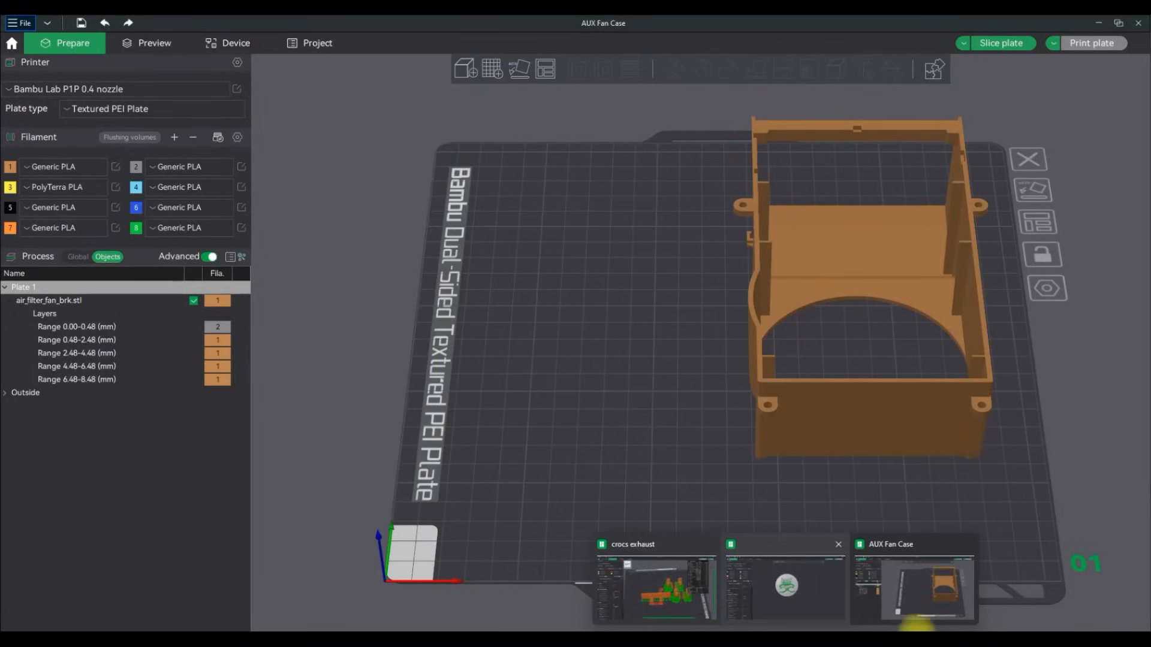
mouse_move(769, 628)
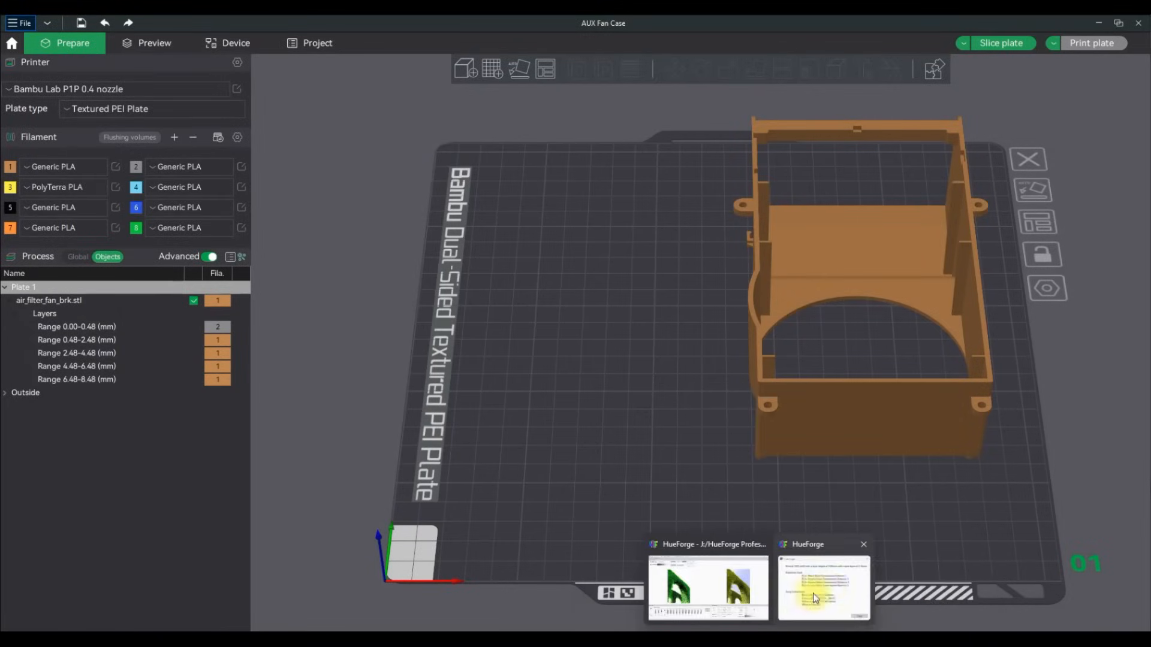
left_click(813, 593)
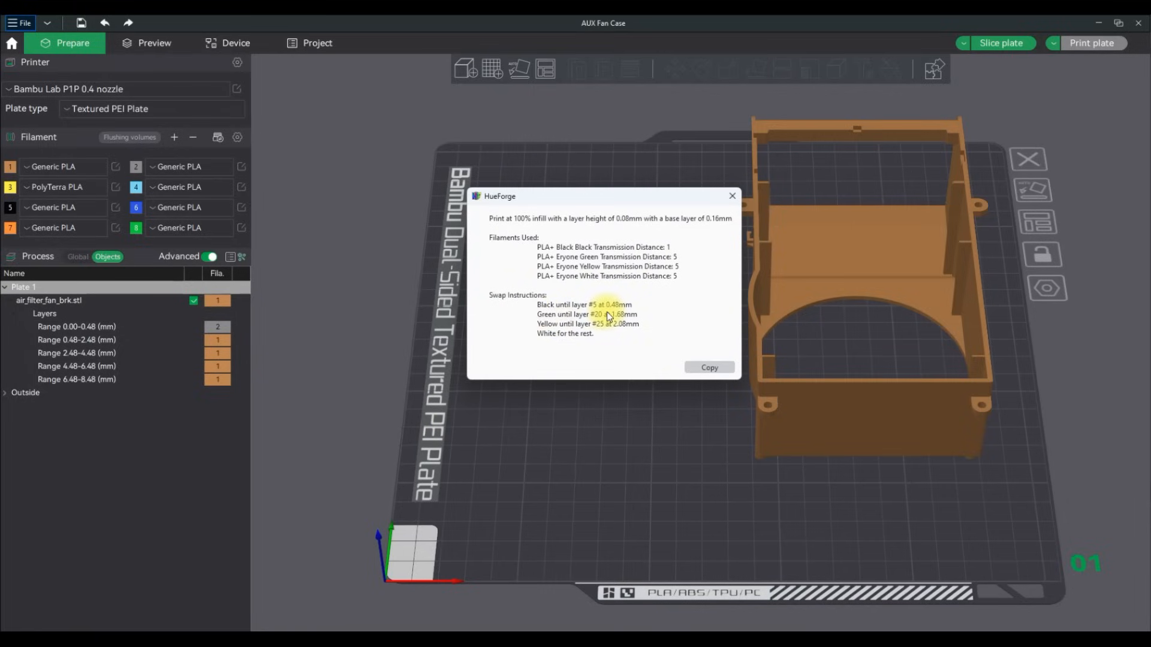
Assign the black filament 5 to the fan bracket's 0.00-0.48 mm height range.
left_click(97, 324)
left_click(213, 327)
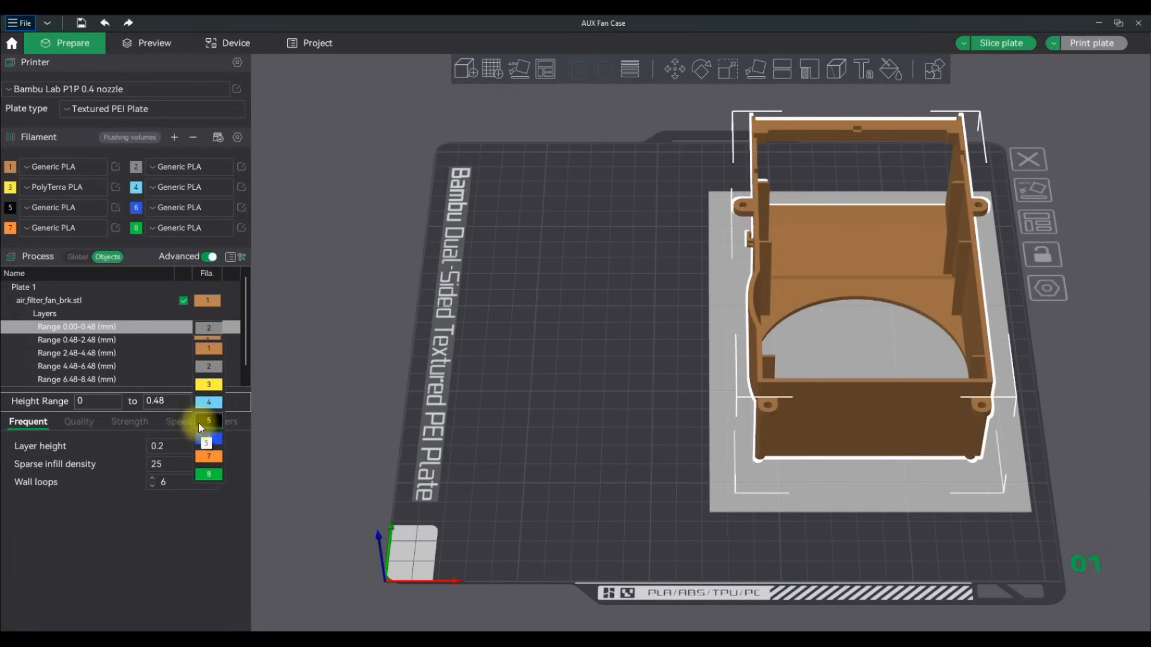
left_click(204, 422)
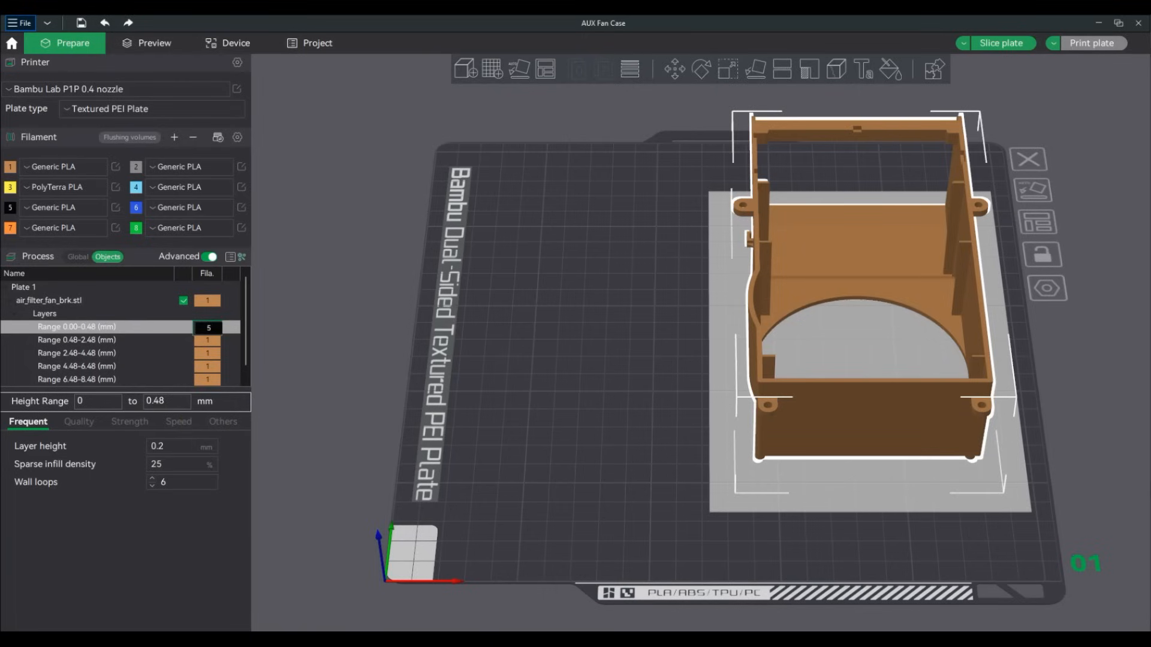
Check HueForge's swap instructions and set the upper limit of the fan bracket's second height range to 1.68 mm.
mouse_move(743, 633)
left_click(840, 574)
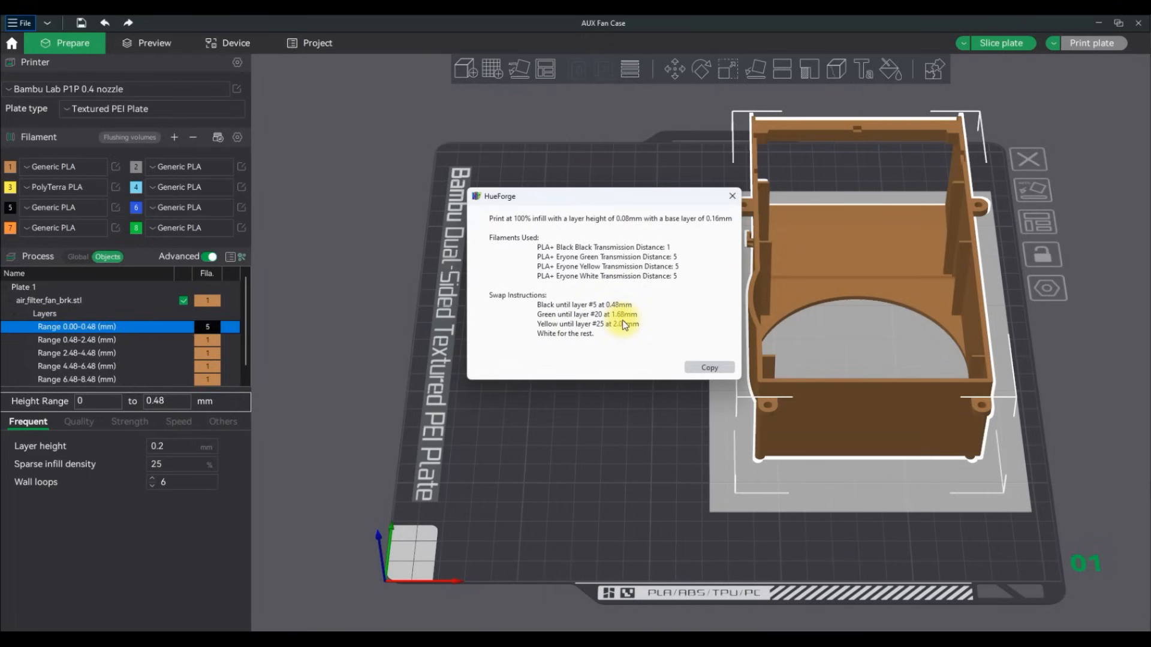
left_click(165, 327)
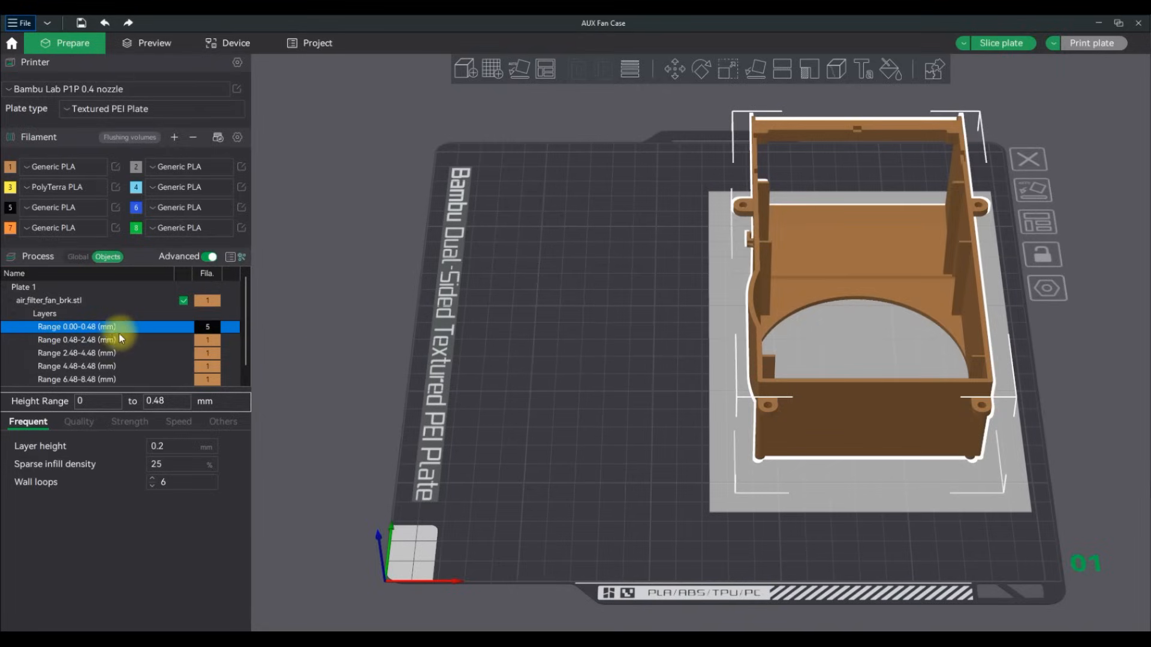
left_click(112, 339)
left_click(155, 401)
type("1.68")
key("Return")
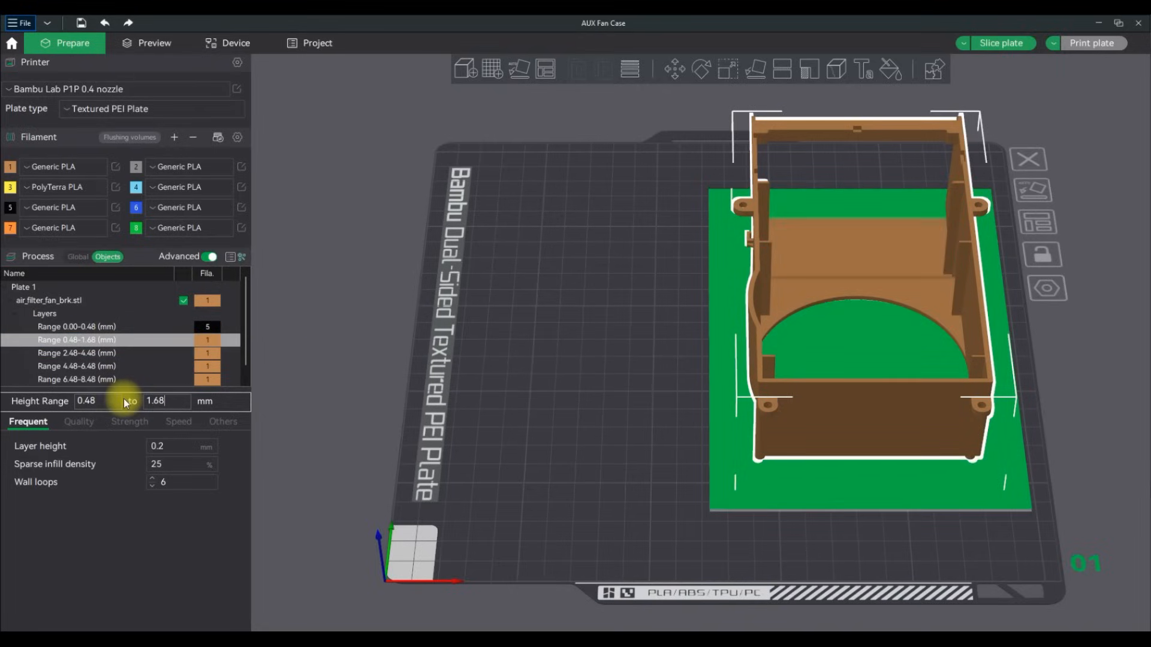
Assign the green filament 8 to the fan bracket's 0.48-1.68 mm height range.
left_click(209, 341)
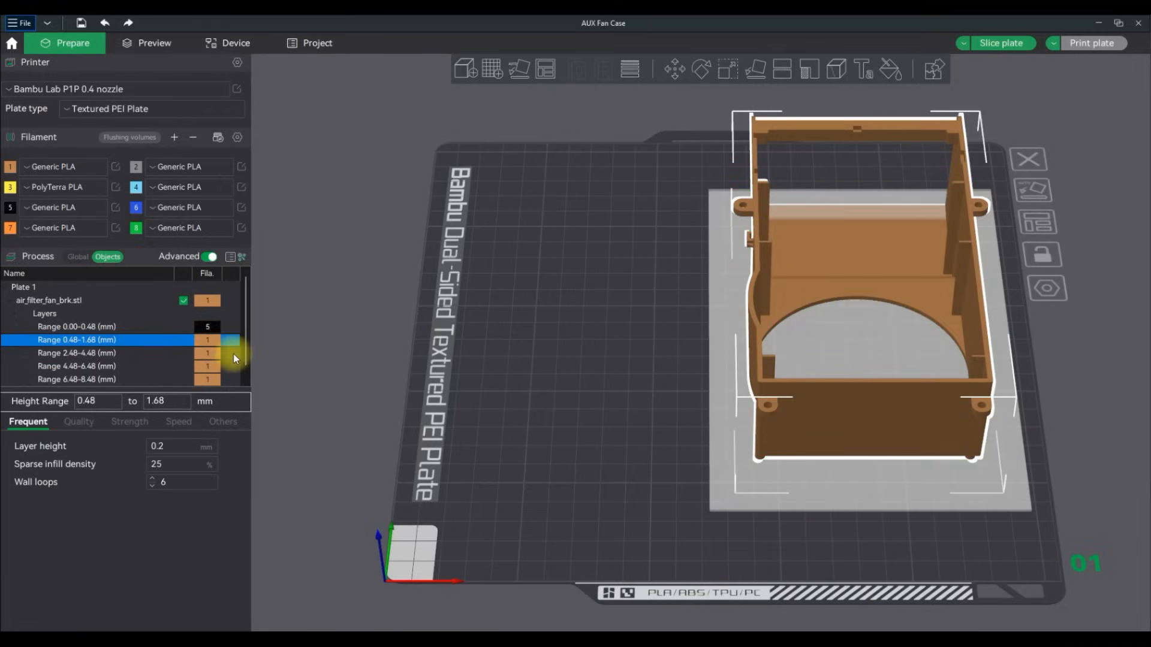
left_click(209, 353)
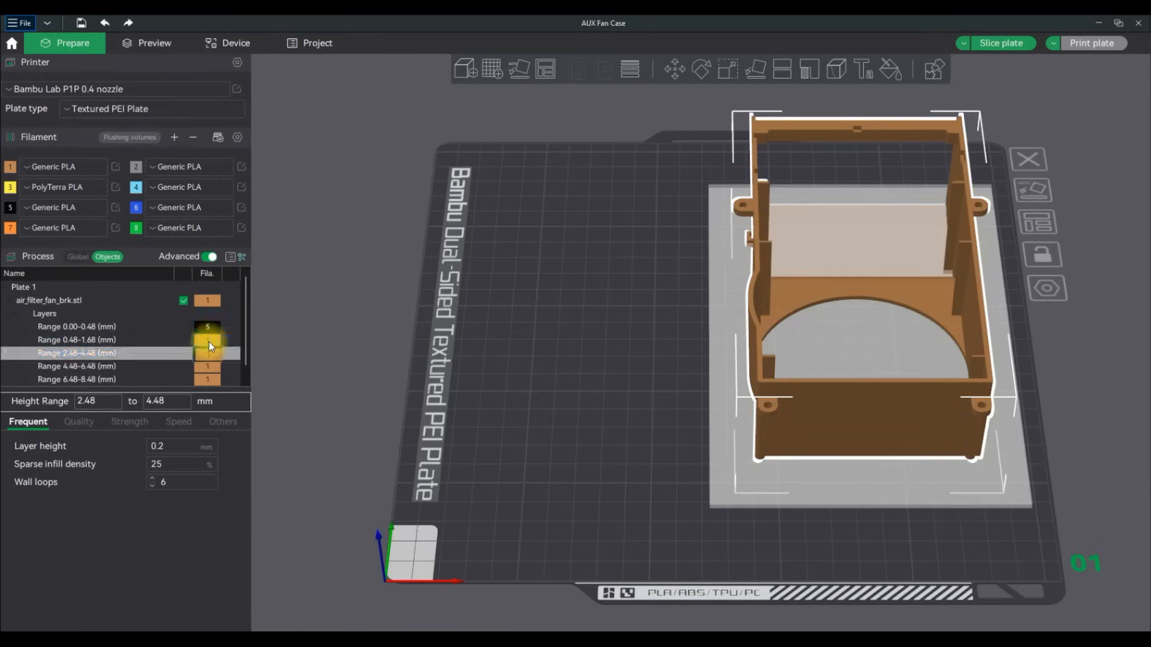
left_click(209, 341)
left_click(209, 339)
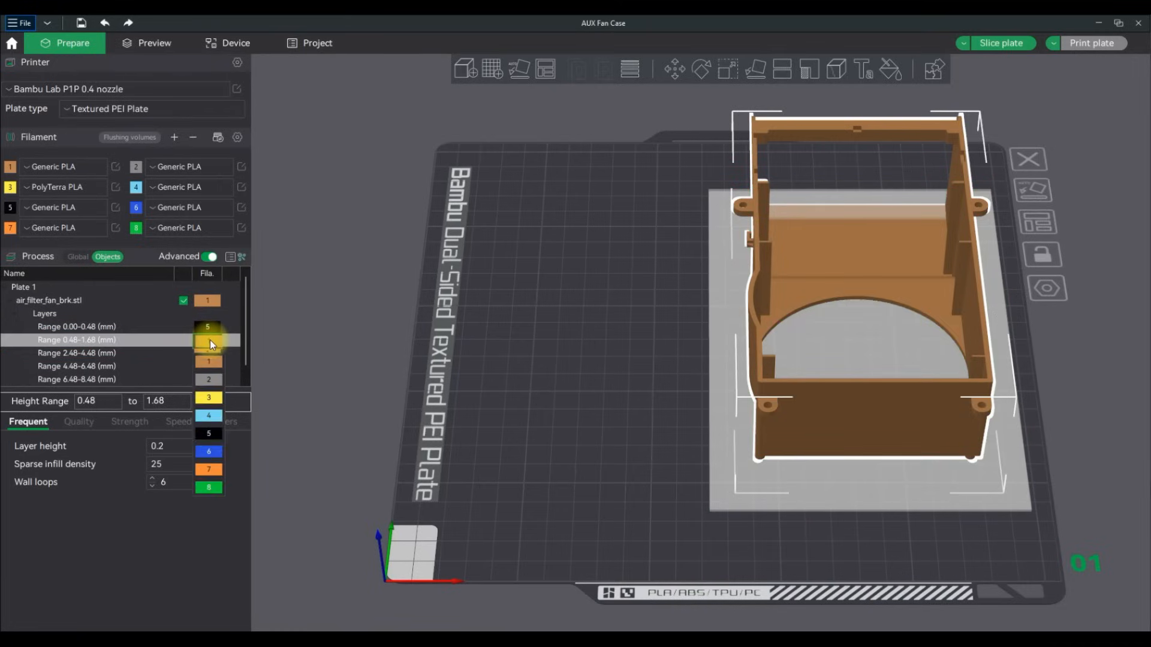
left_click(217, 491)
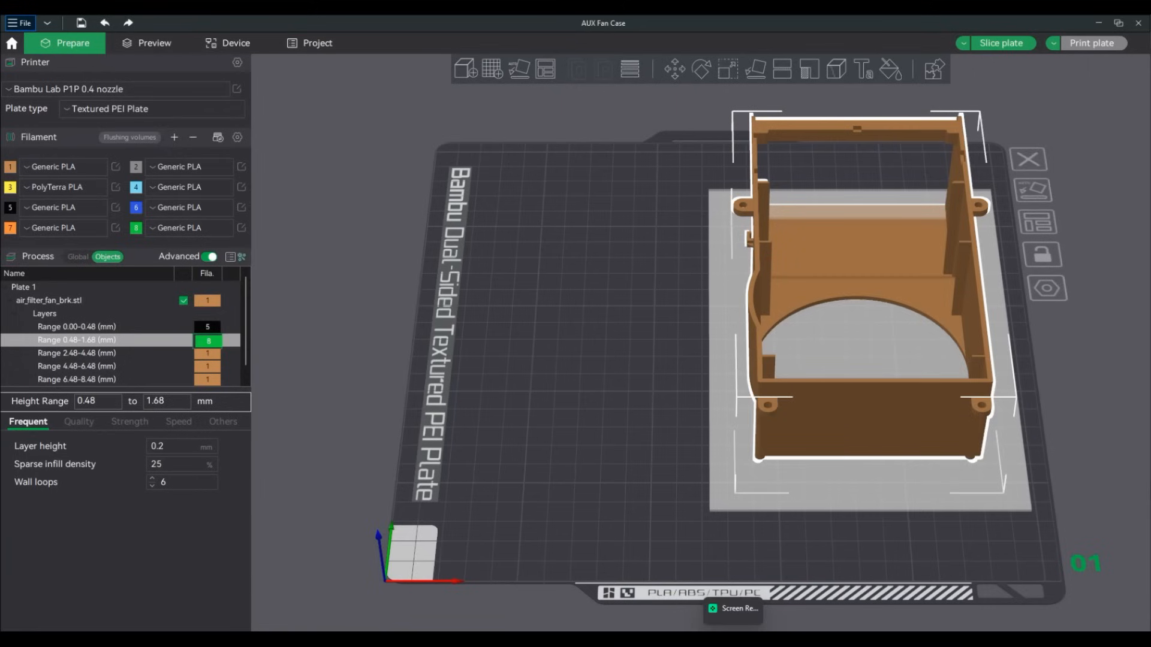
Consult the HueForge swap instructions and set the lower limit of the third height range to 2.08 mm.
mouse_move(737, 623)
left_click(798, 591)
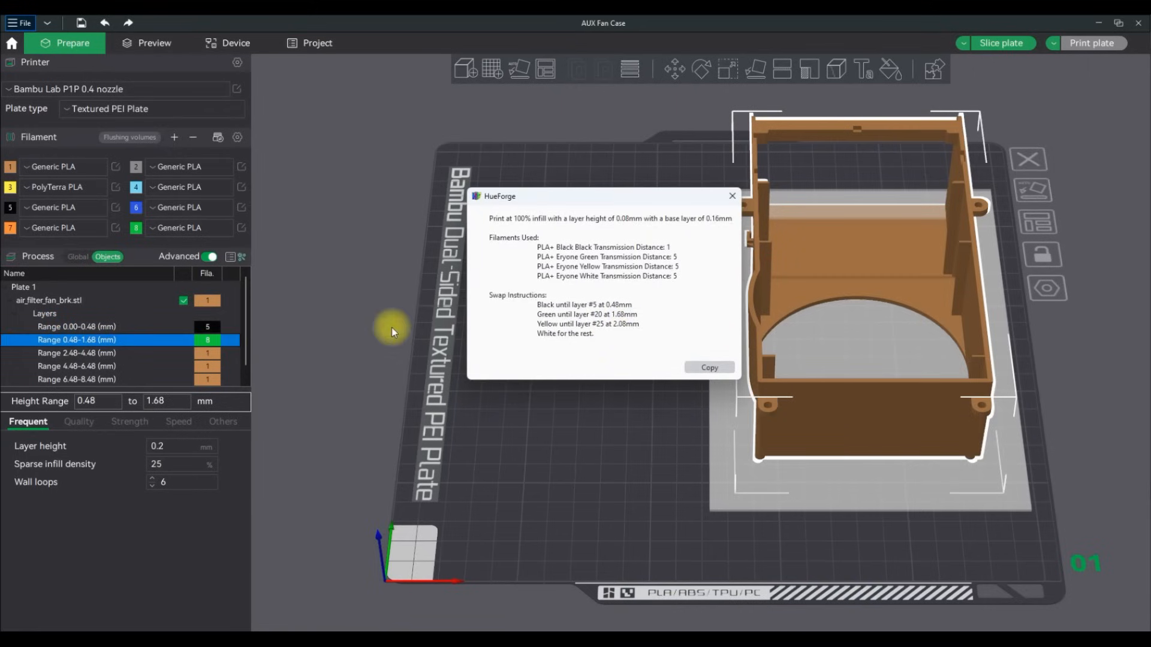
left_click(209, 347)
left_click(164, 356)
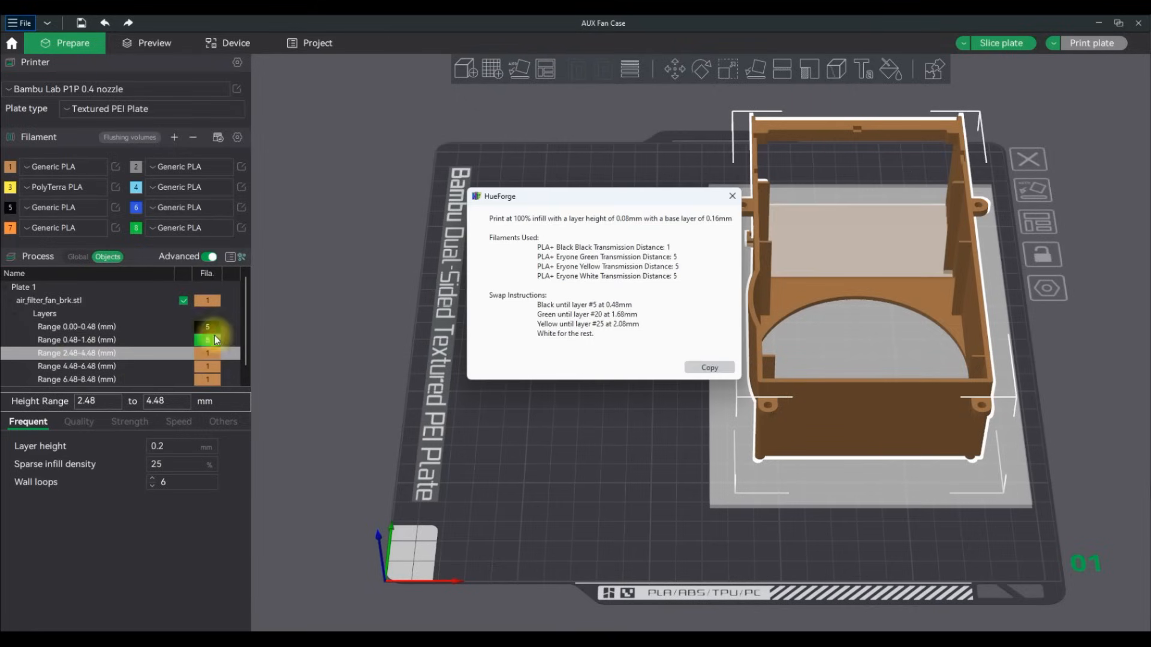
left_click(112, 398)
key("BackSpace")
key("BackSpace")
type("08")
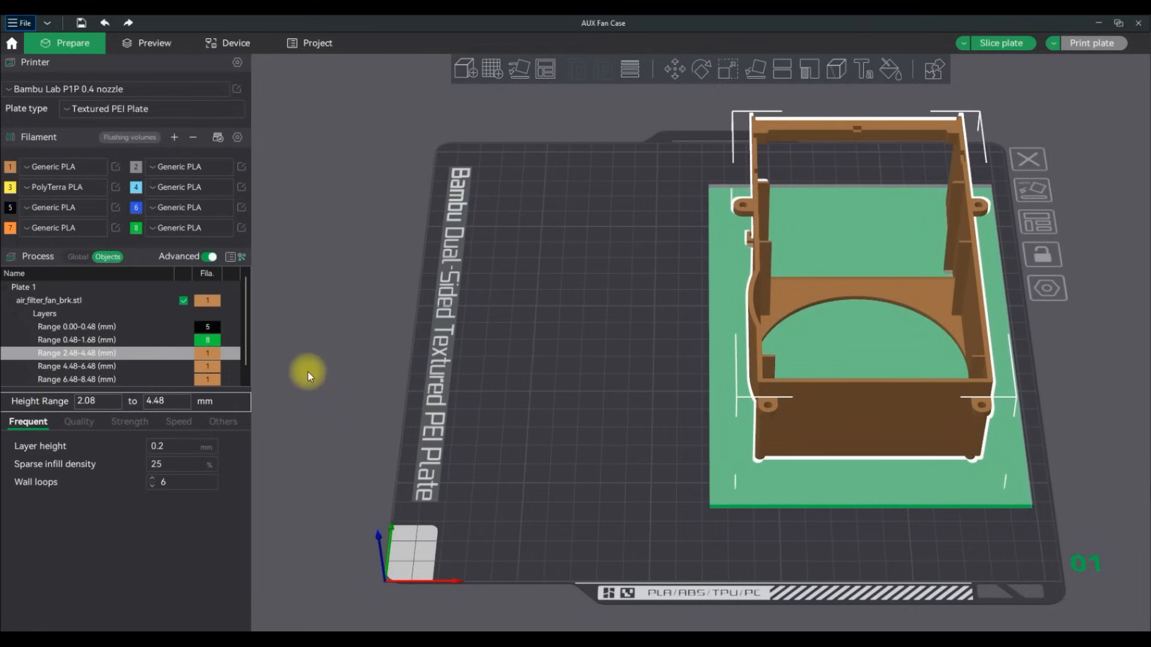
Assign the yellow filament 3 to the 2.08-4.48 mm height range.
left_click(204, 354)
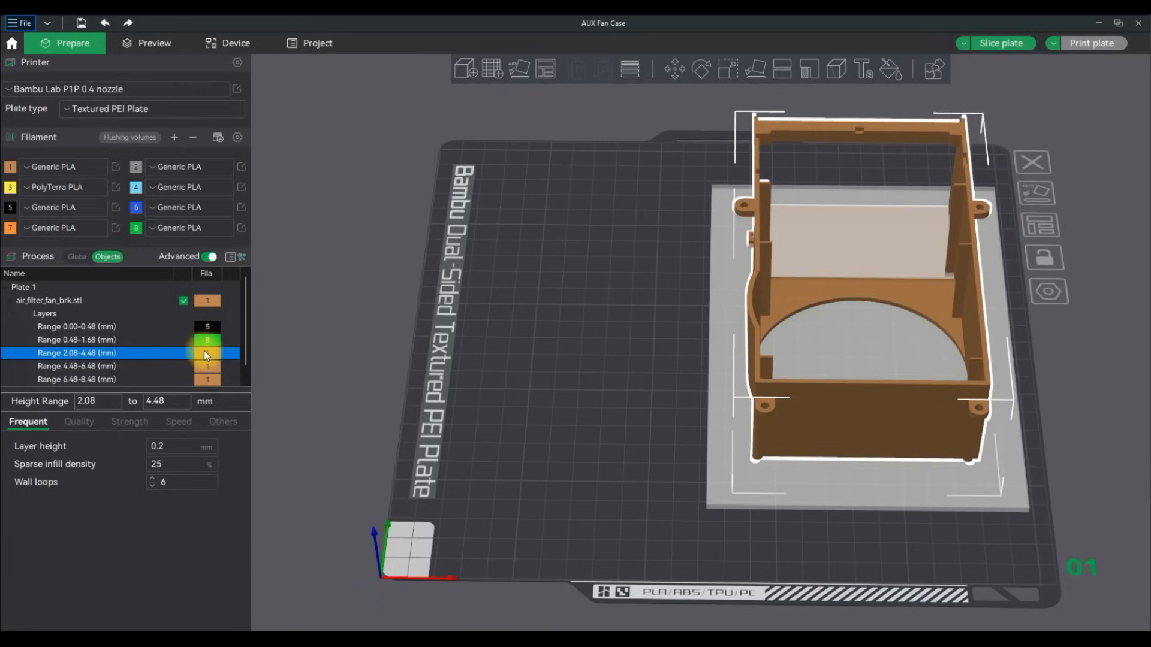
left_click(208, 354)
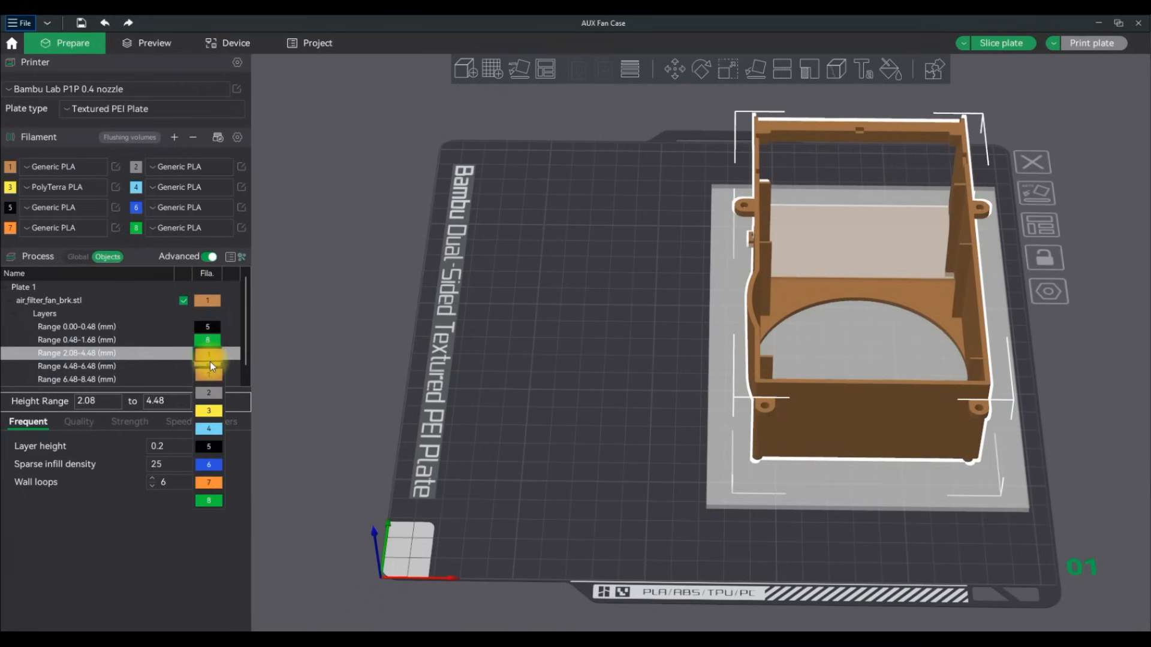
left_click(216, 412)
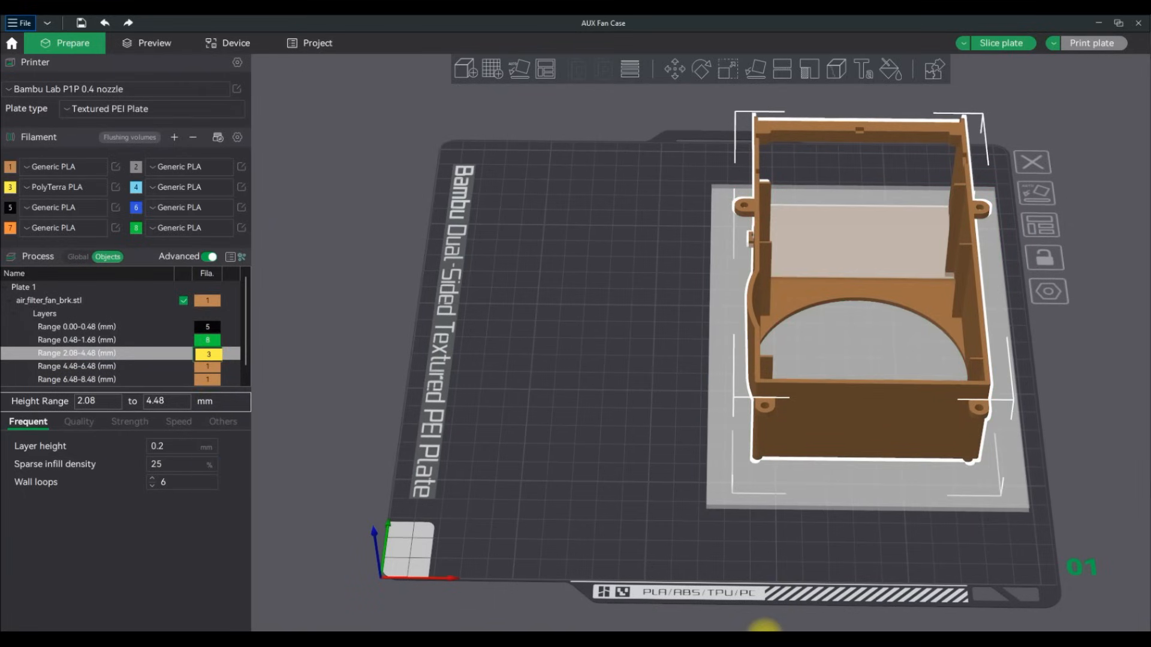
Compare the height ranges with HueForge's swap instructions and set the yellow range's lower limit to 1.68 mm.
mouse_move(758, 627)
left_click(802, 588)
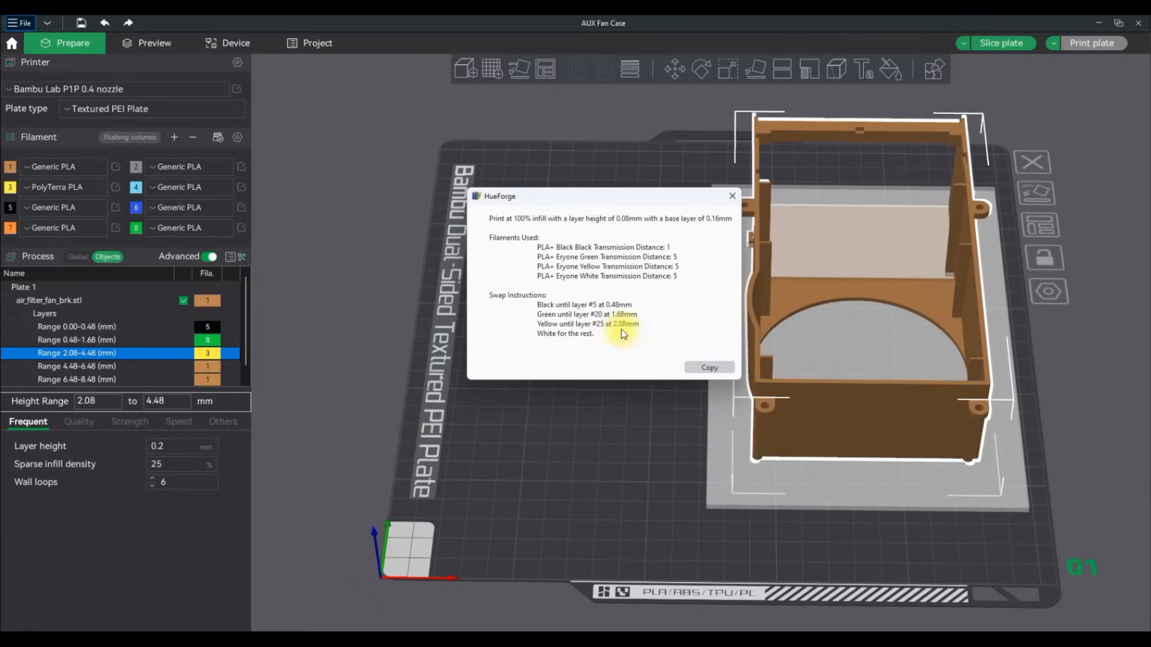
left_click(203, 367)
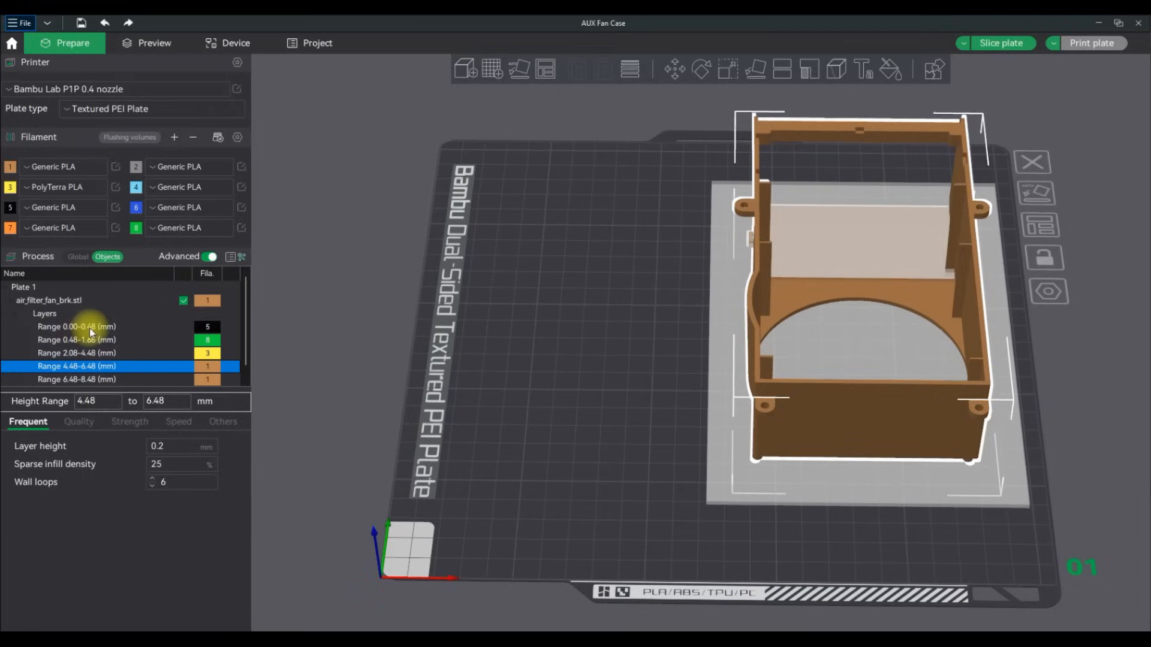
mouse_move(804, 626)
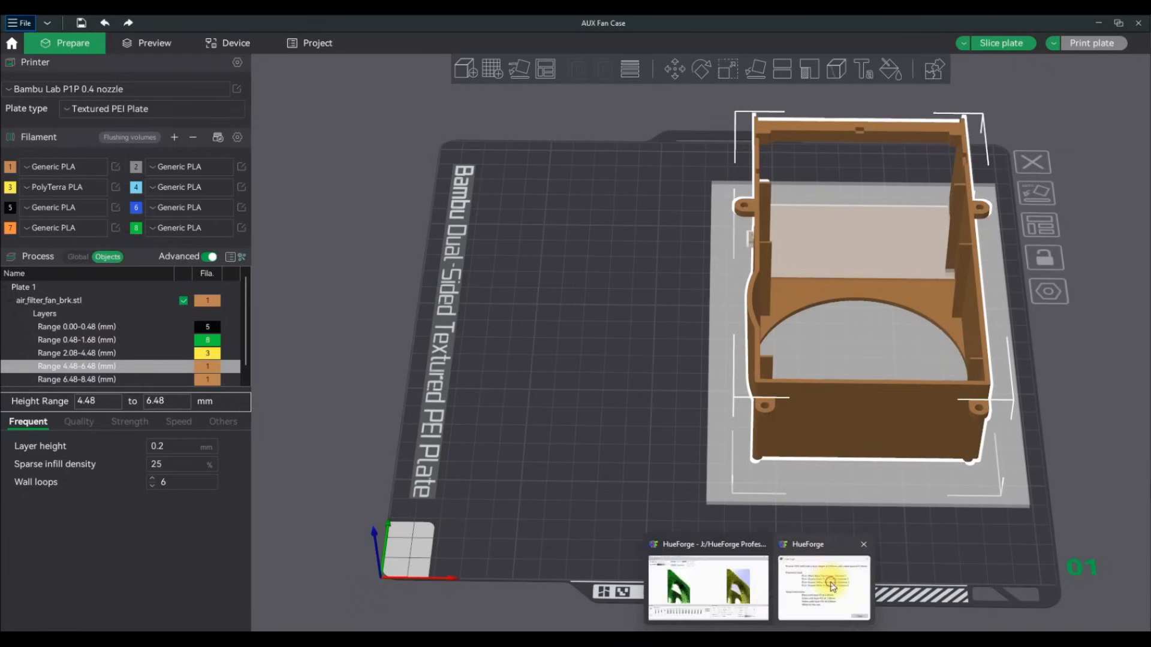
left_click(821, 584)
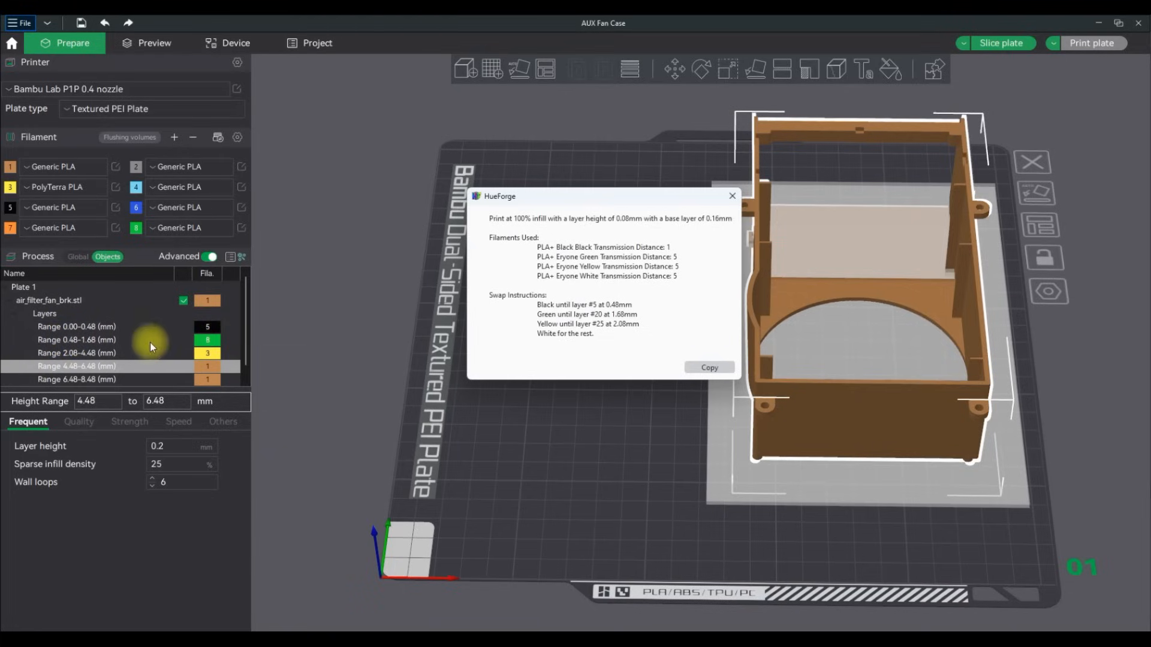
left_click(81, 357)
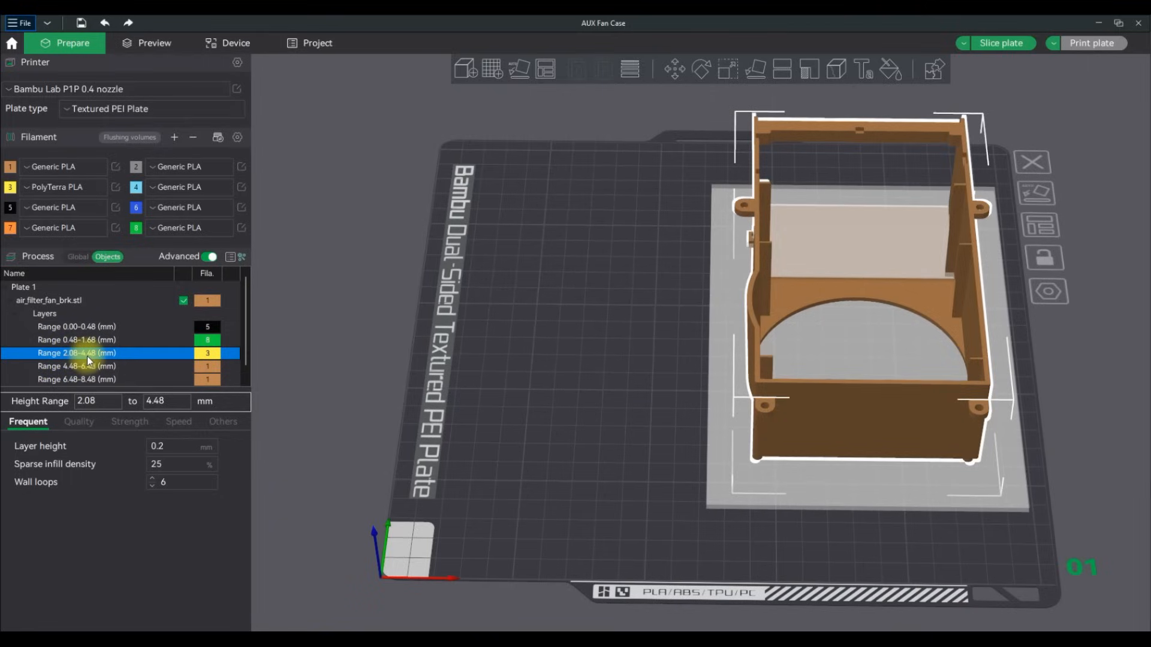
left_click(95, 401)
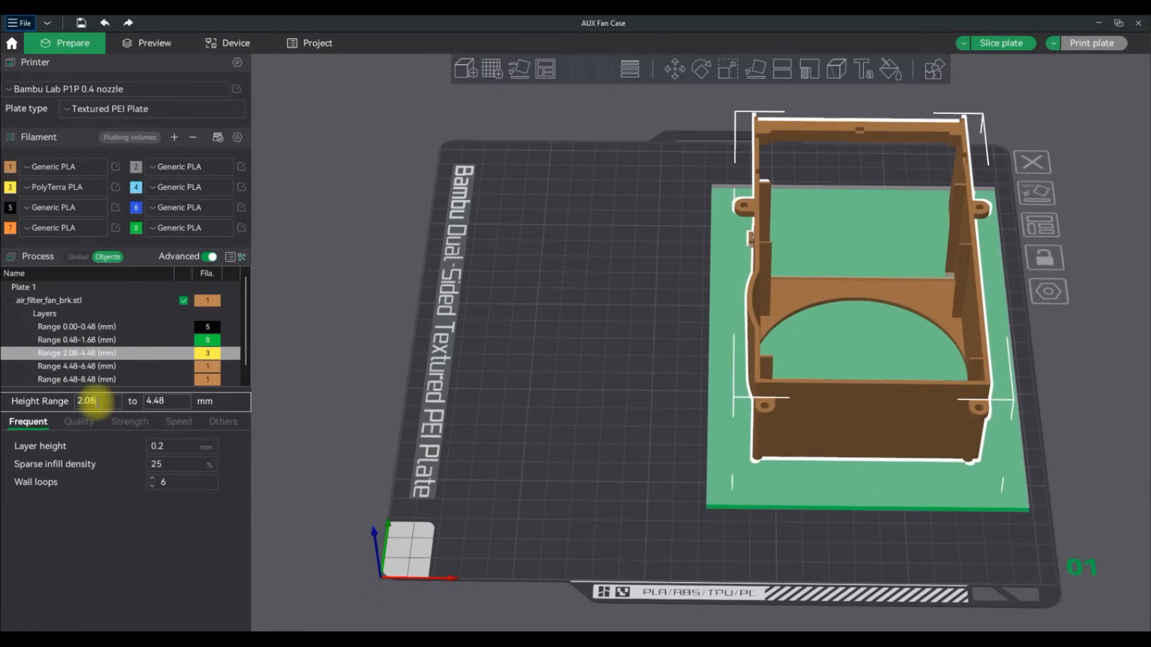
type("1.68")
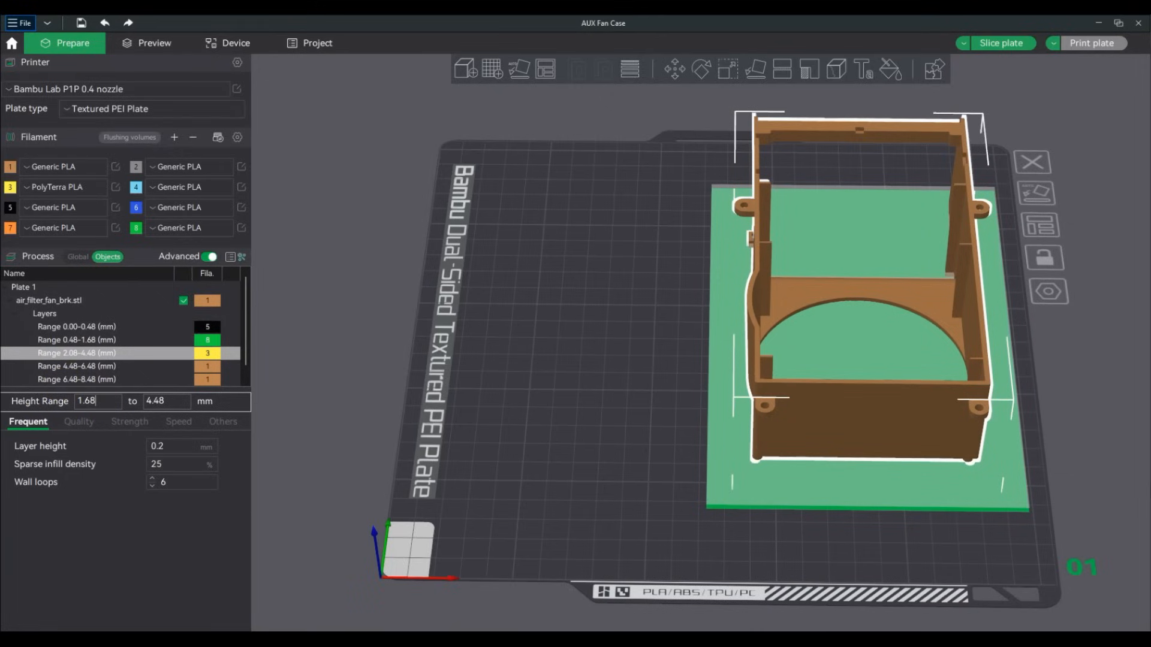
Recheck the swap instructions and restore the yellow range's lower limit to 2.08 mm.
left_click(806, 587)
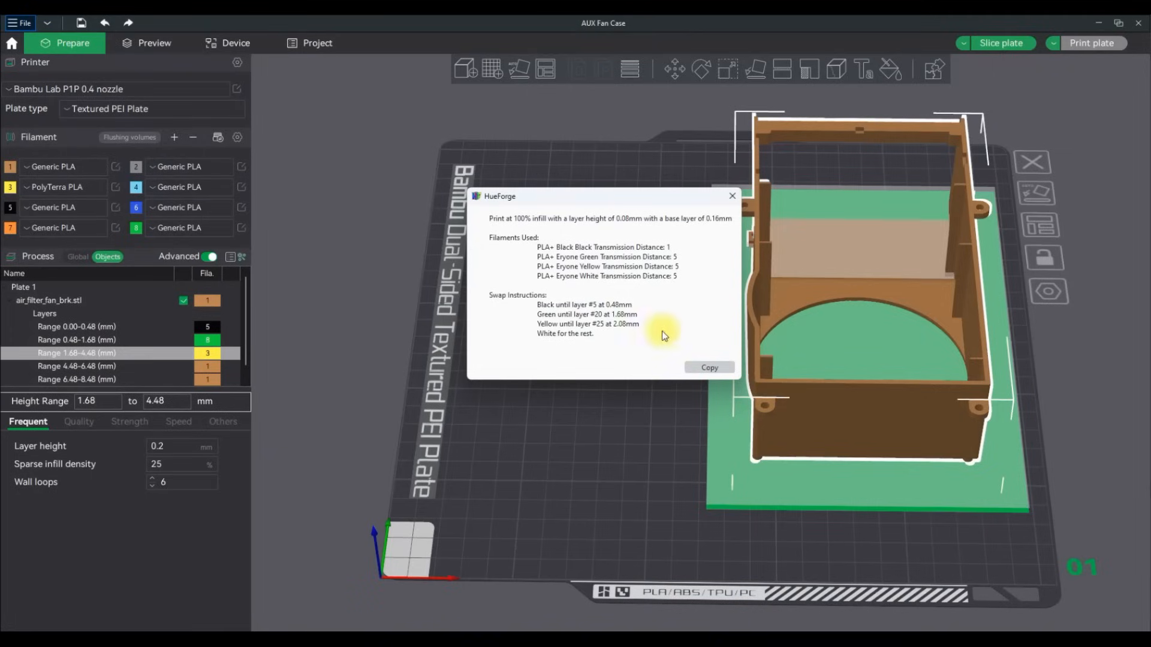
left_click(93, 401)
type("2.08")
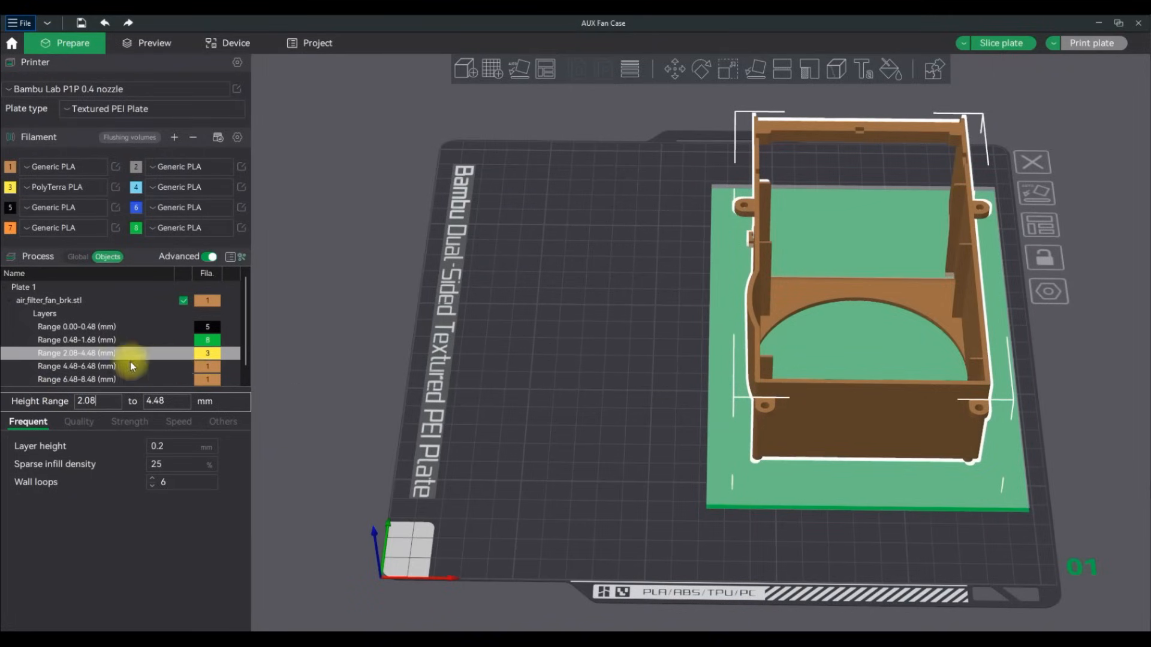
left_click(205, 354)
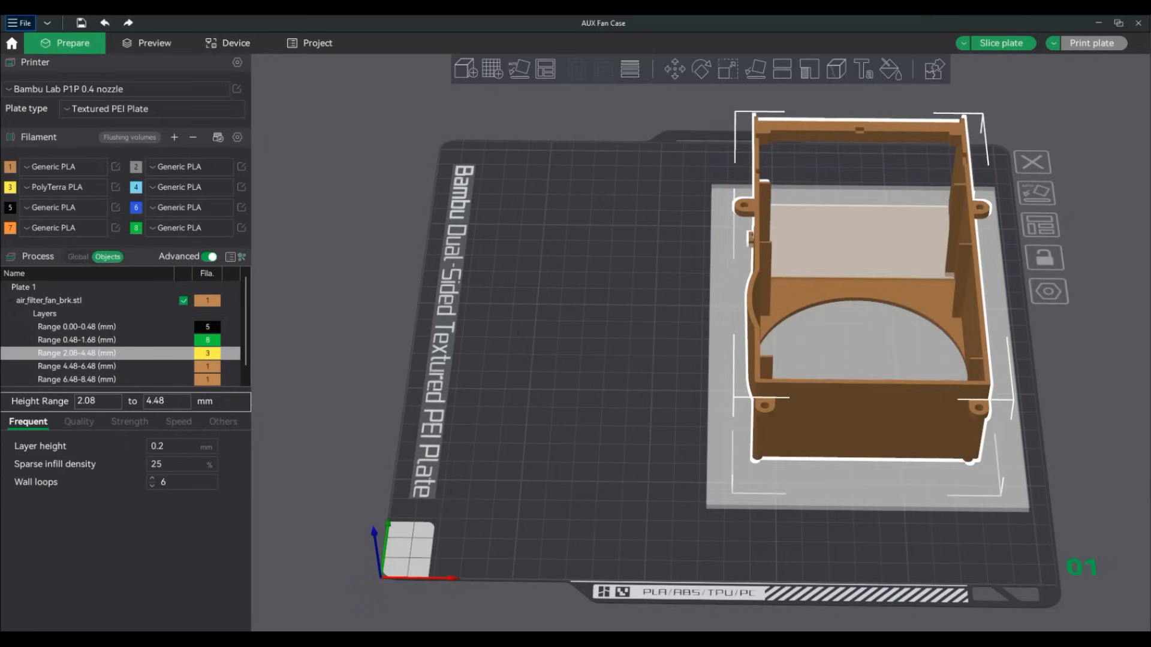
Assign the blue filament 6 to the 4.48-6.48 mm height range after viewing the swap instructions.
mouse_move(764, 632)
left_click(814, 587)
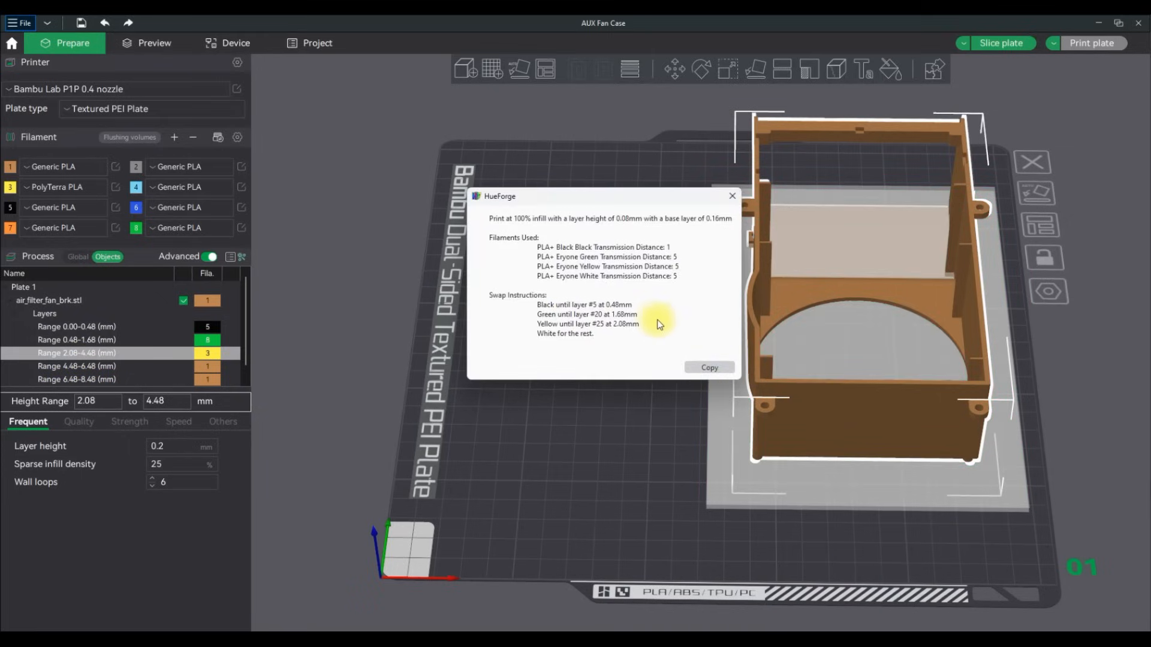
left_click(211, 356)
left_click(211, 367)
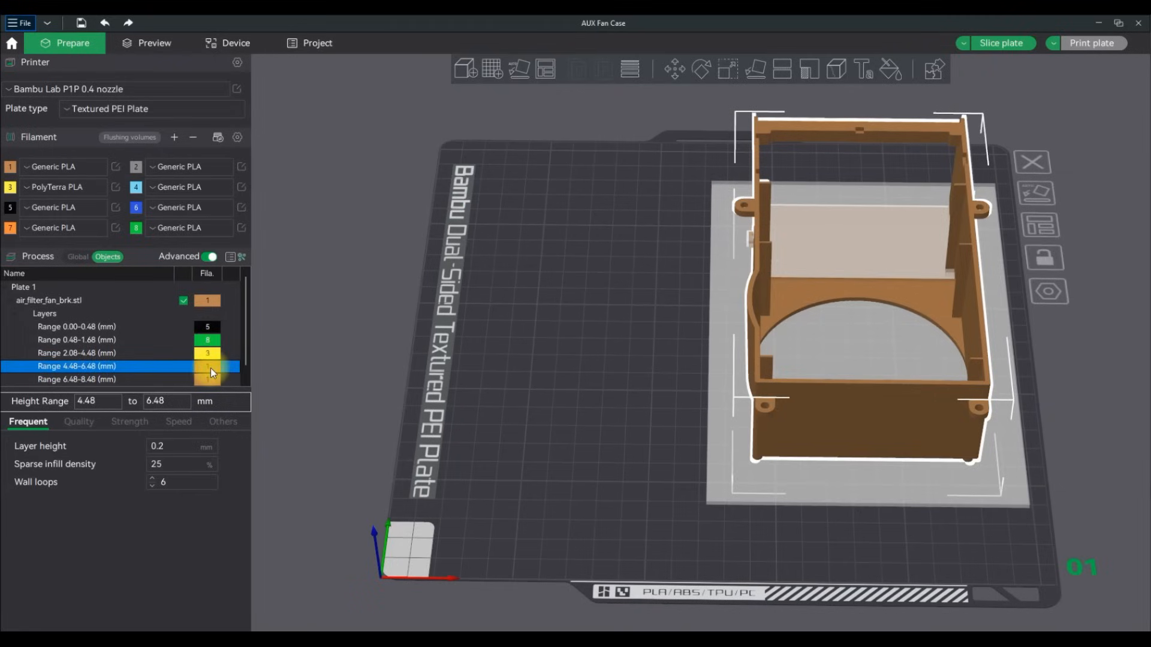
left_click(210, 368)
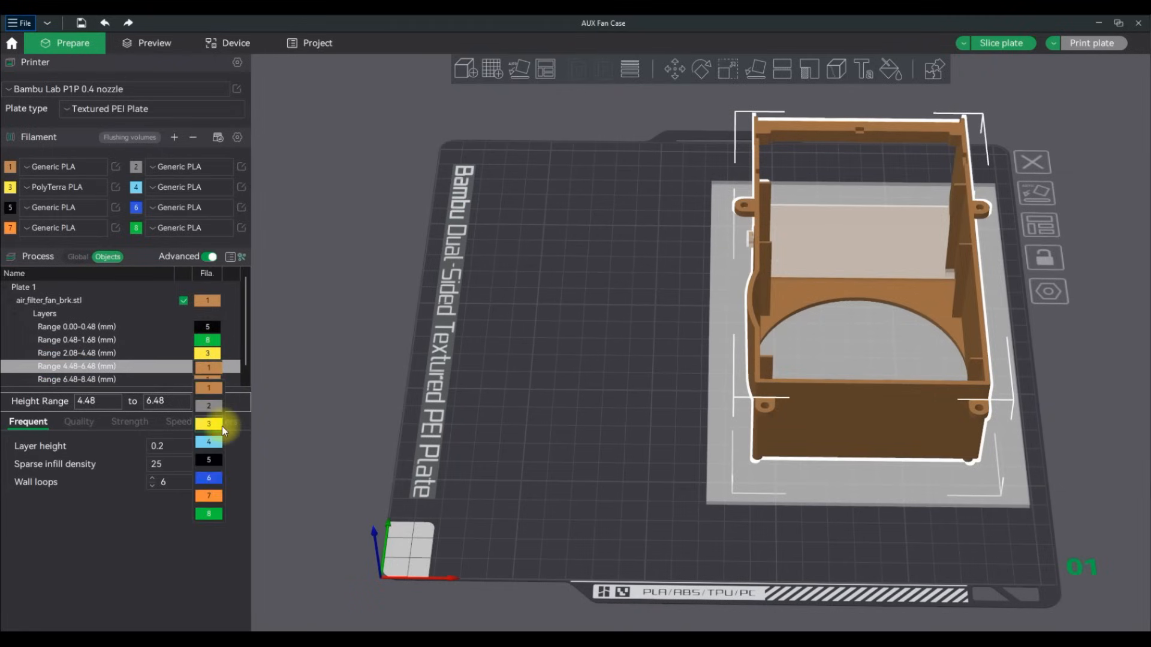
left_click(213, 475)
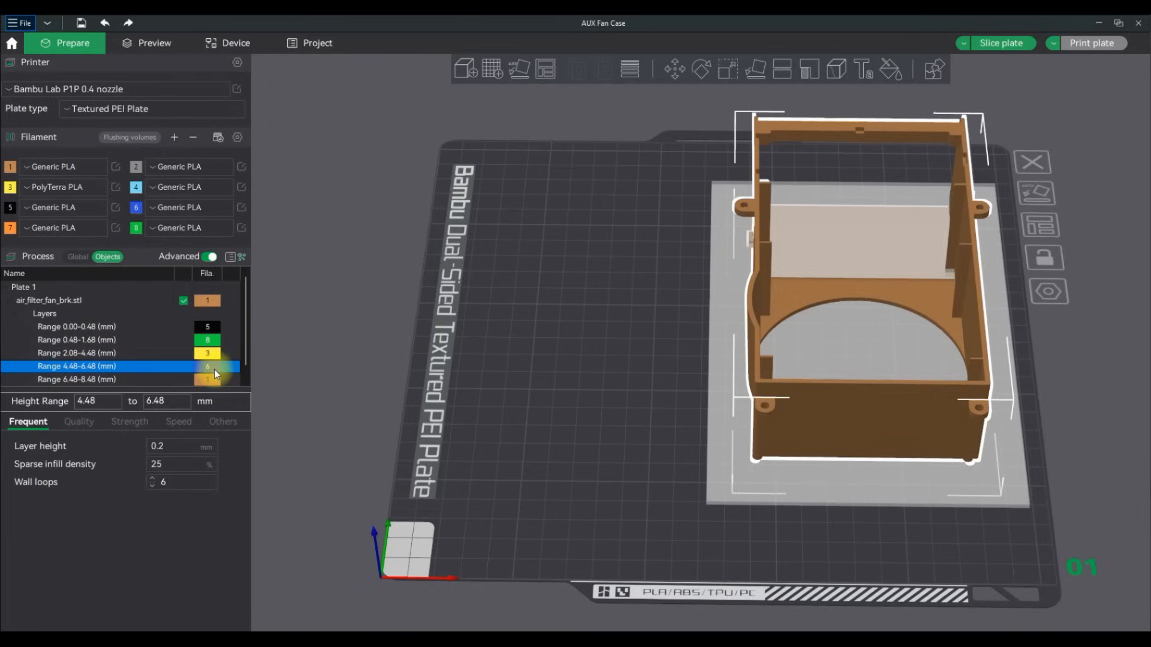
Review the swap instructions and remove the 6.48-8.48 mm and 4.48-6.48 mm height ranges from the fan bracket.
left_click(343, 503)
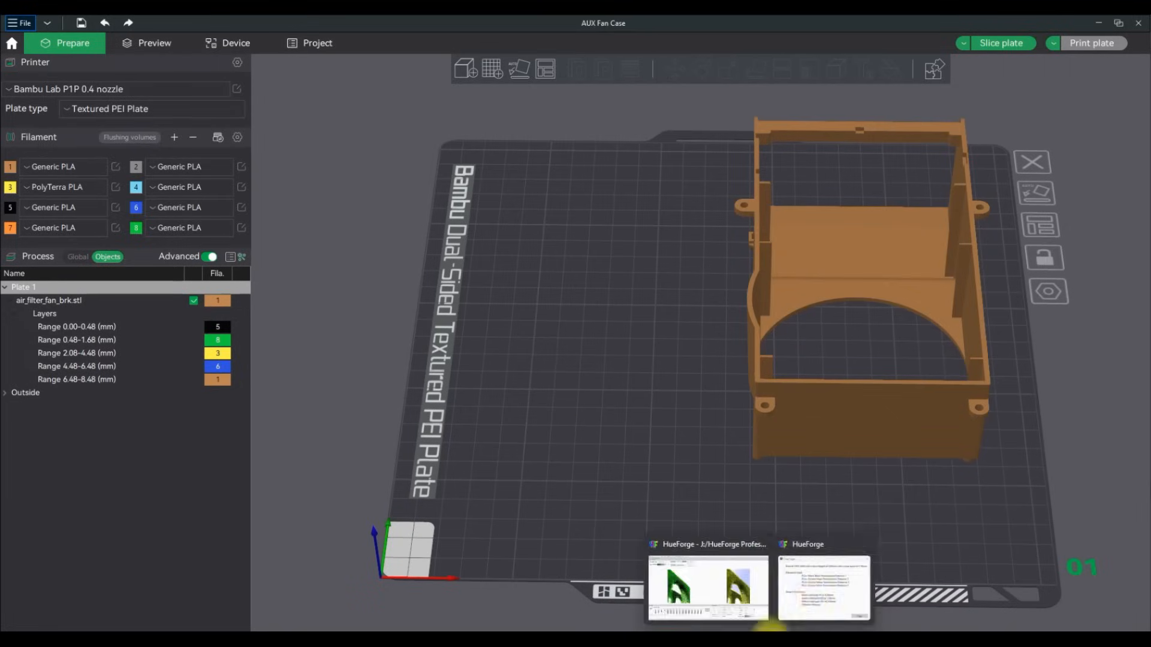
left_click(790, 551)
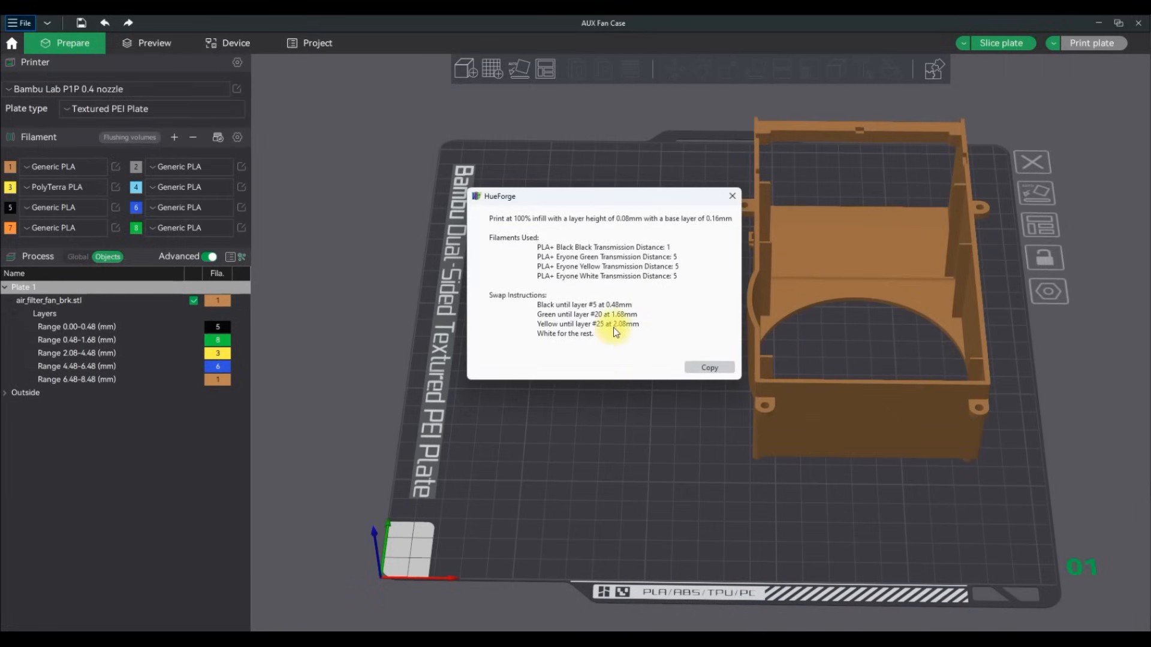
key("Escape")
left_click(103, 367)
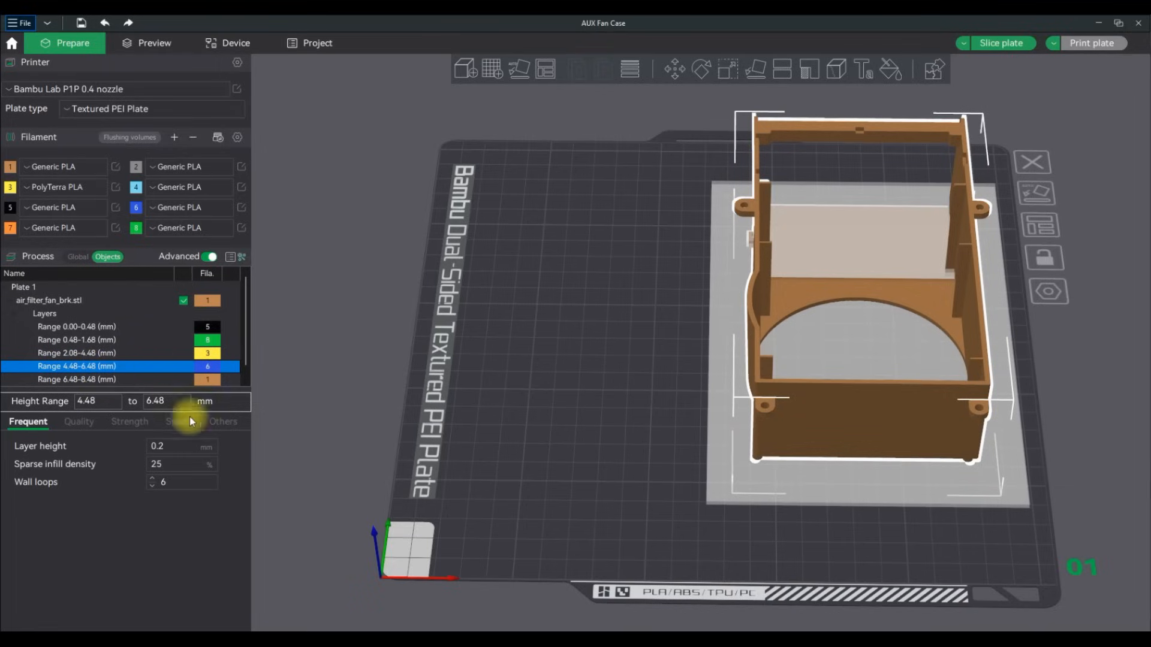
left_click(53, 310)
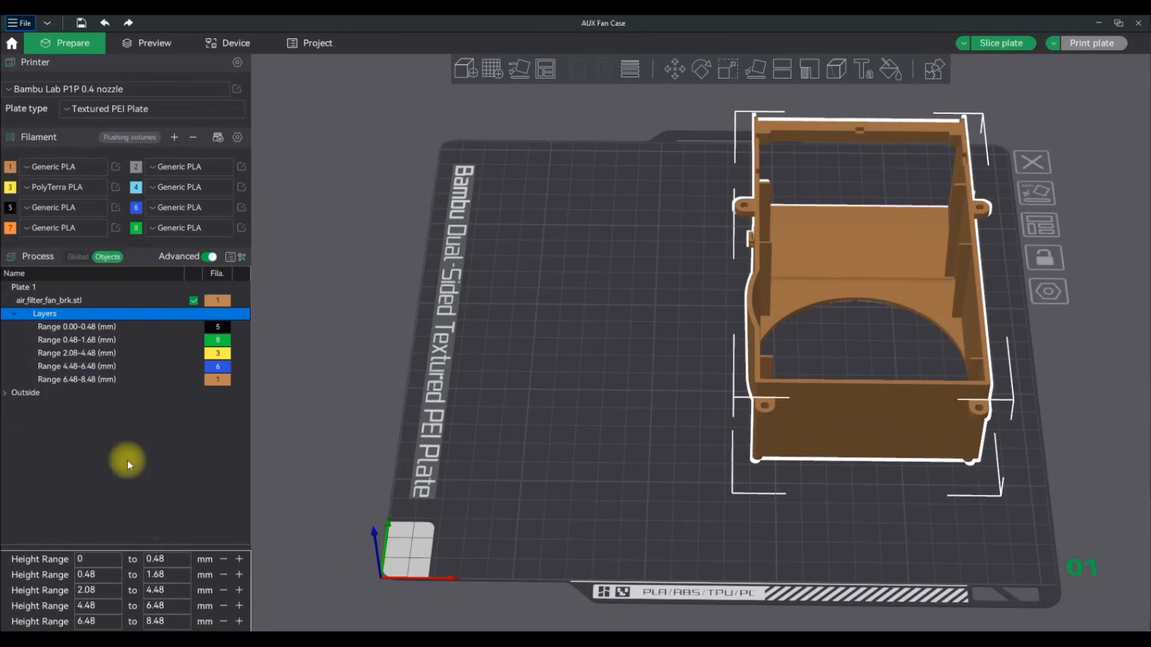
left_click(224, 622)
left_click(224, 622)
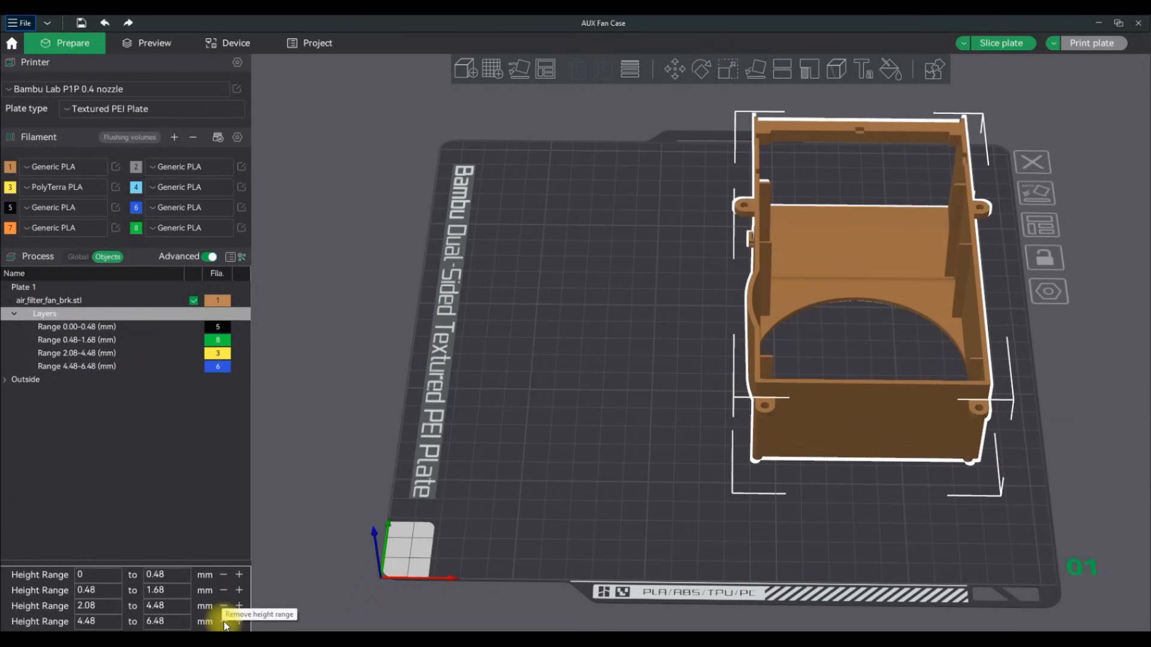
left_click(224, 622)
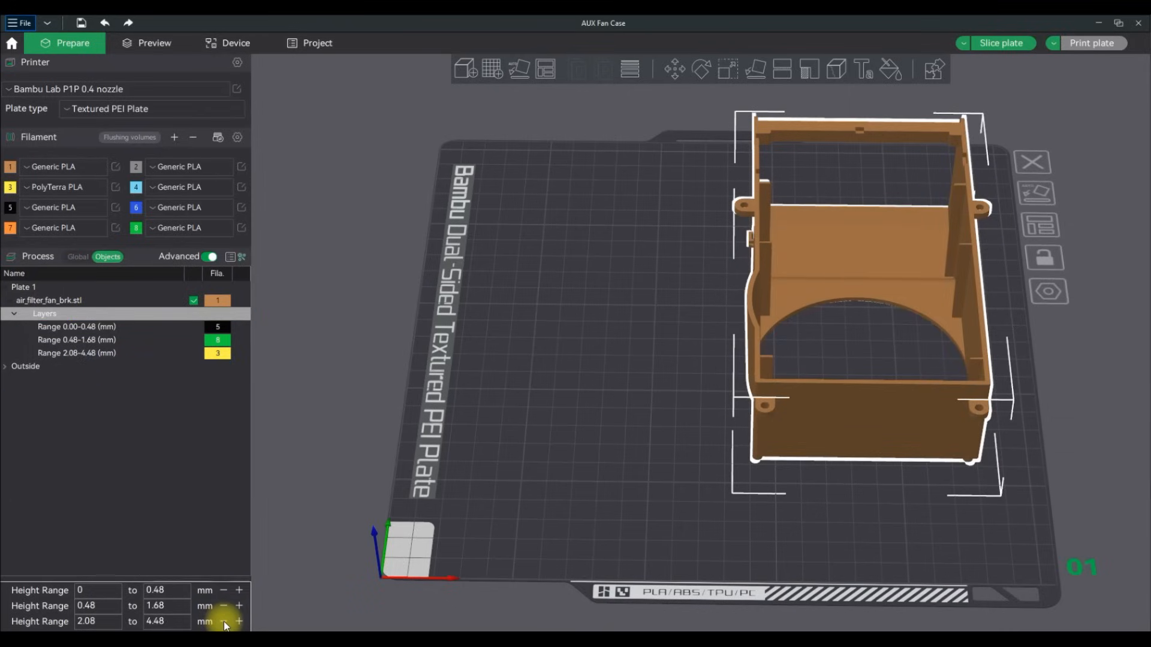
Select the yellow 2.08-4.48 mm height range and inspect where it lies on the fan bracket.
left_click(95, 354)
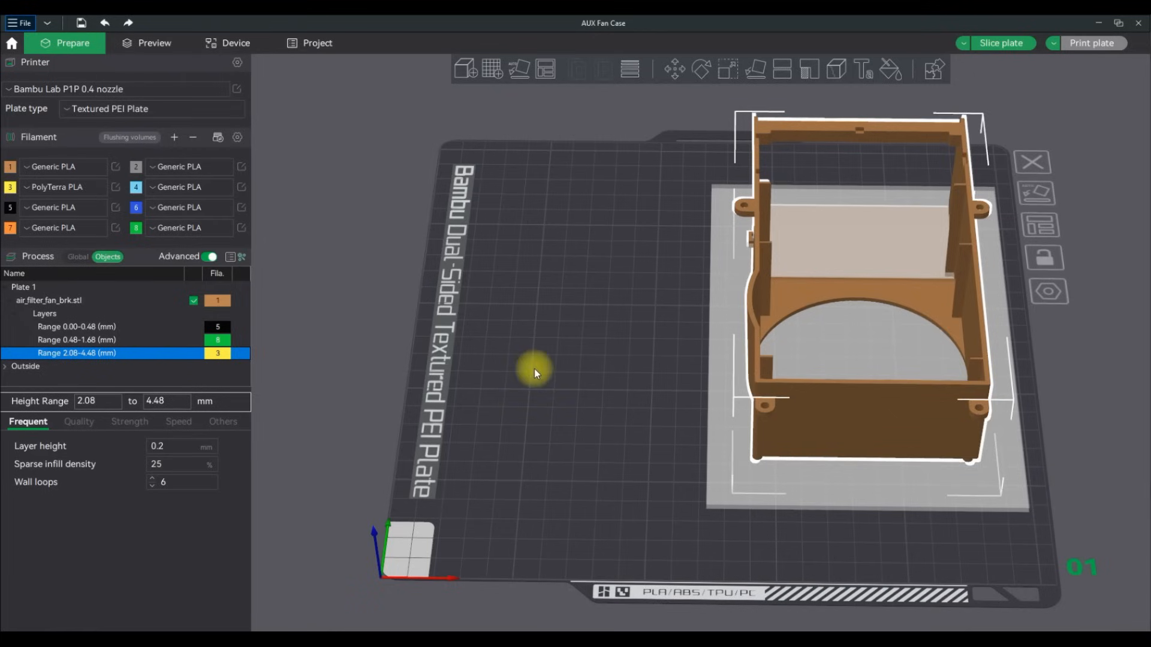
scroll(574, 464, "up", 2)
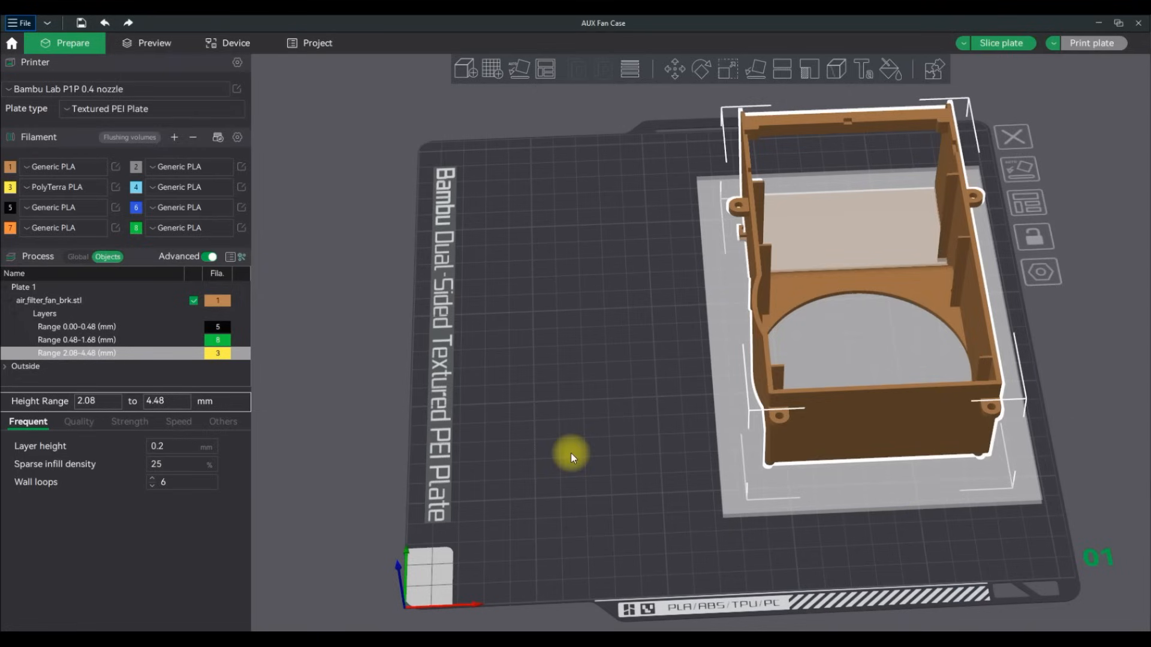
left_click_drag(570, 453, 613, 498)
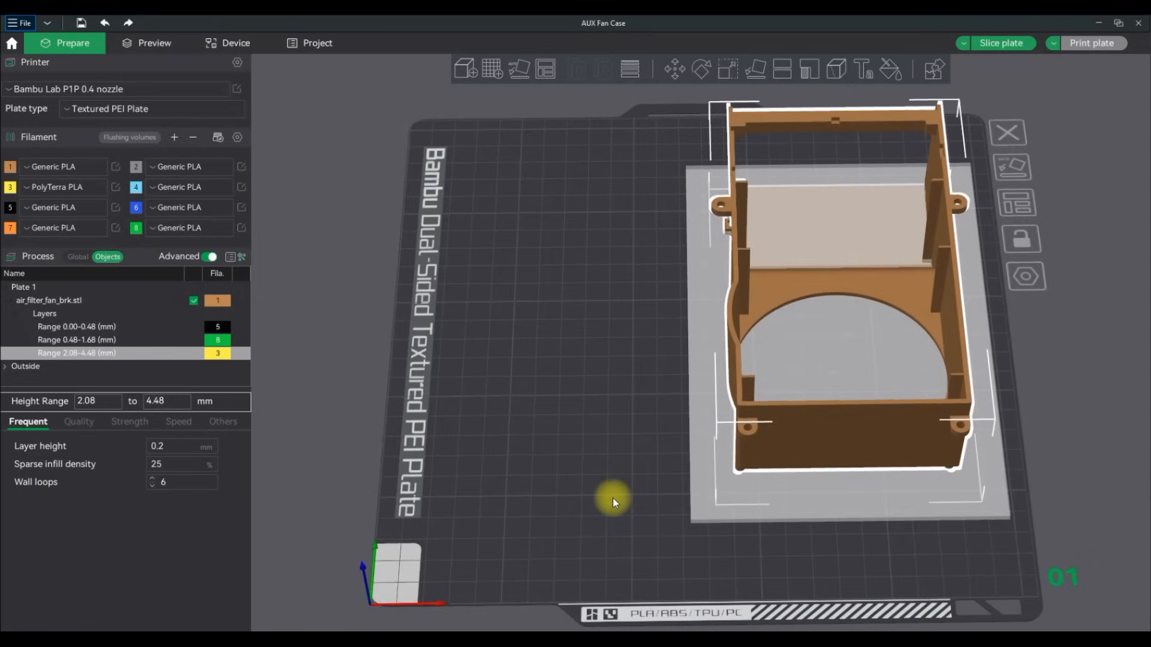